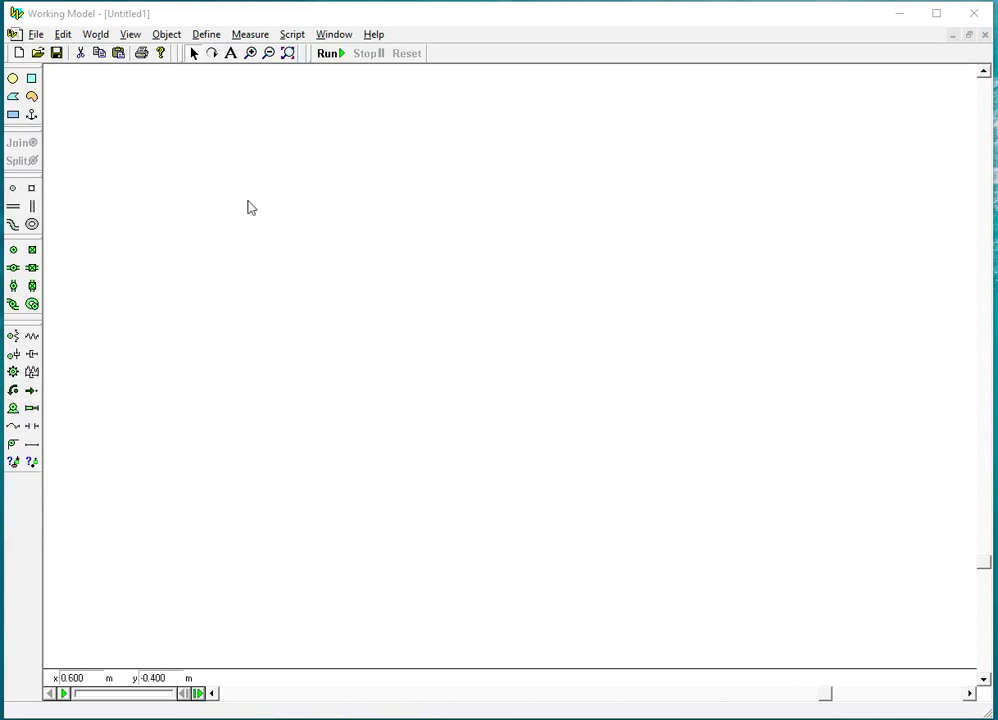
- Turn on Rulers, Grid Lines and X,Y Axes in the View > Workspace settings
click(130, 34)
click(146, 56)
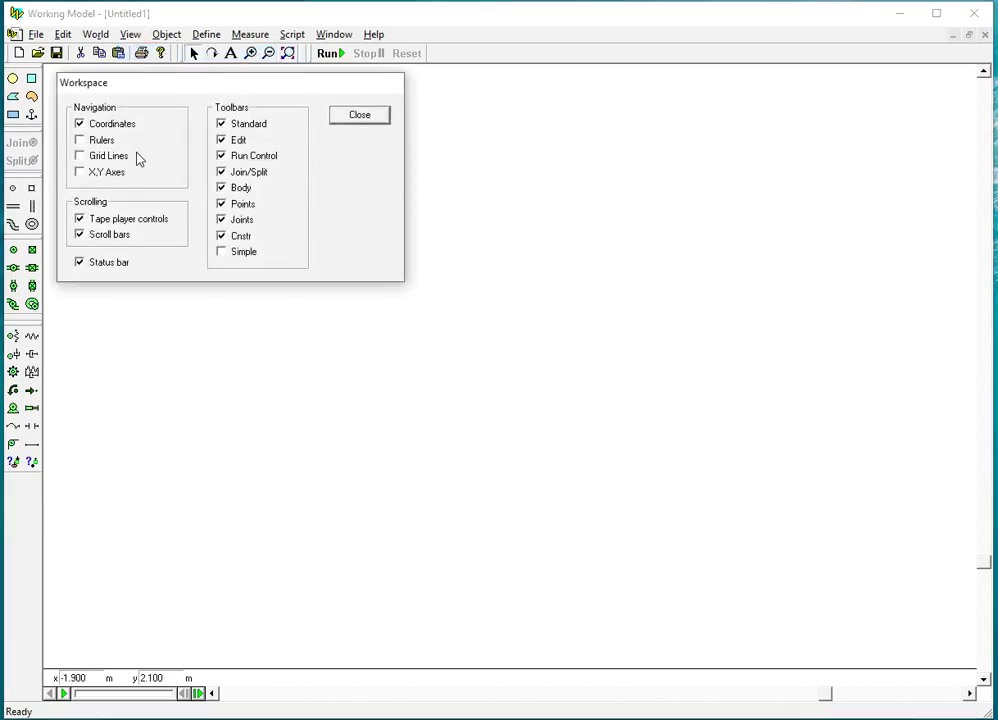
click(93, 141)
click(95, 156)
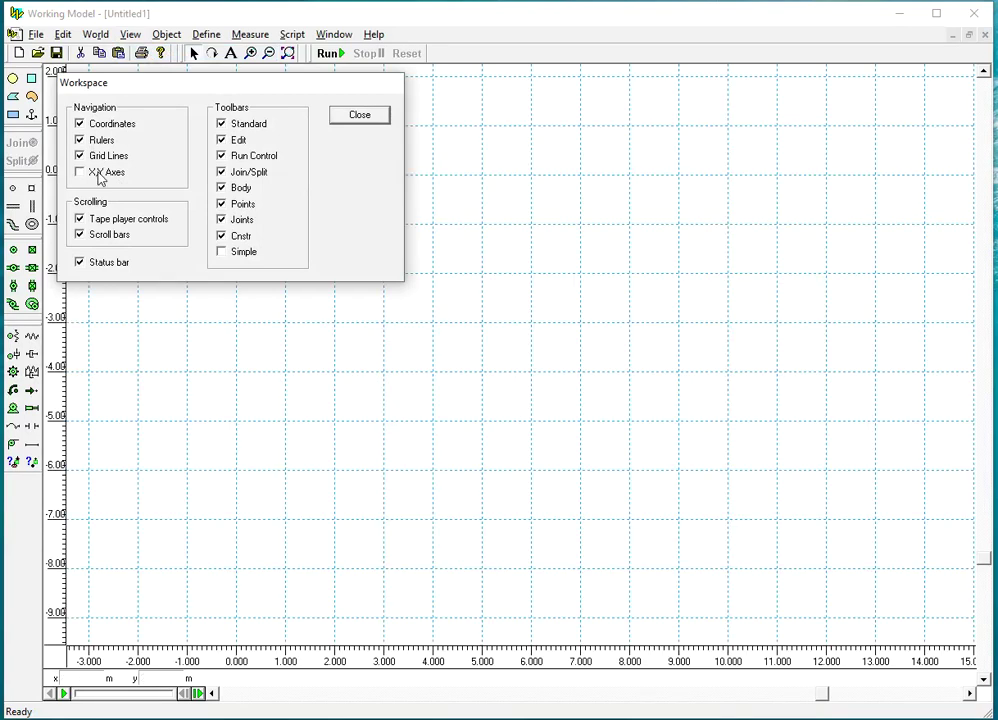
click(96, 172)
click(361, 116)
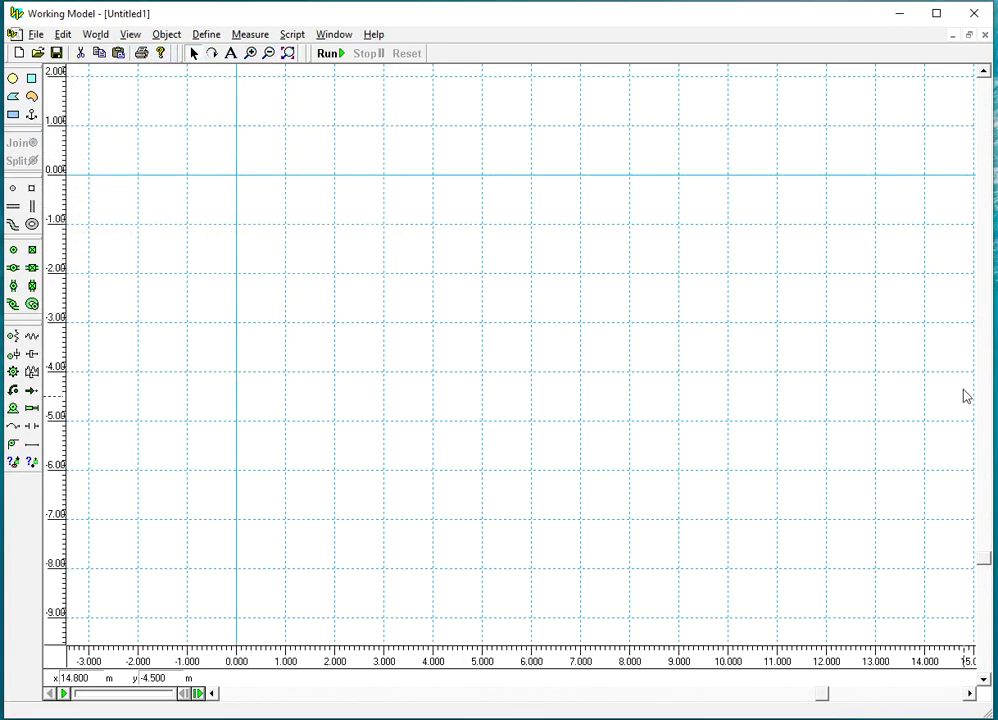
- Draw a circle body just right of the origin
drag(984, 560, 987, 443)
drag(820, 693, 700, 693)
click(13, 78)
drag(429, 286, 467, 308)
double_click(441, 291)
click(505, 208)
- Open the circle's Geometry window and start replacing its 0.500 radius with 0.1
click(334, 34)
click(342, 86)
drag(942, 105, 616, 122)
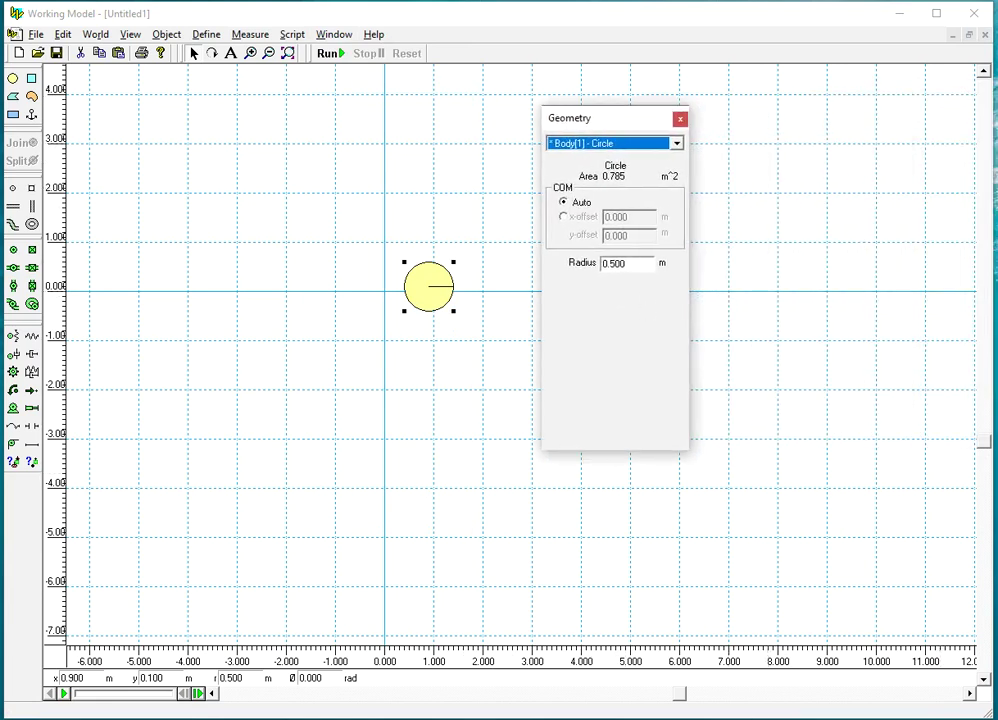
key(alt+Tab)
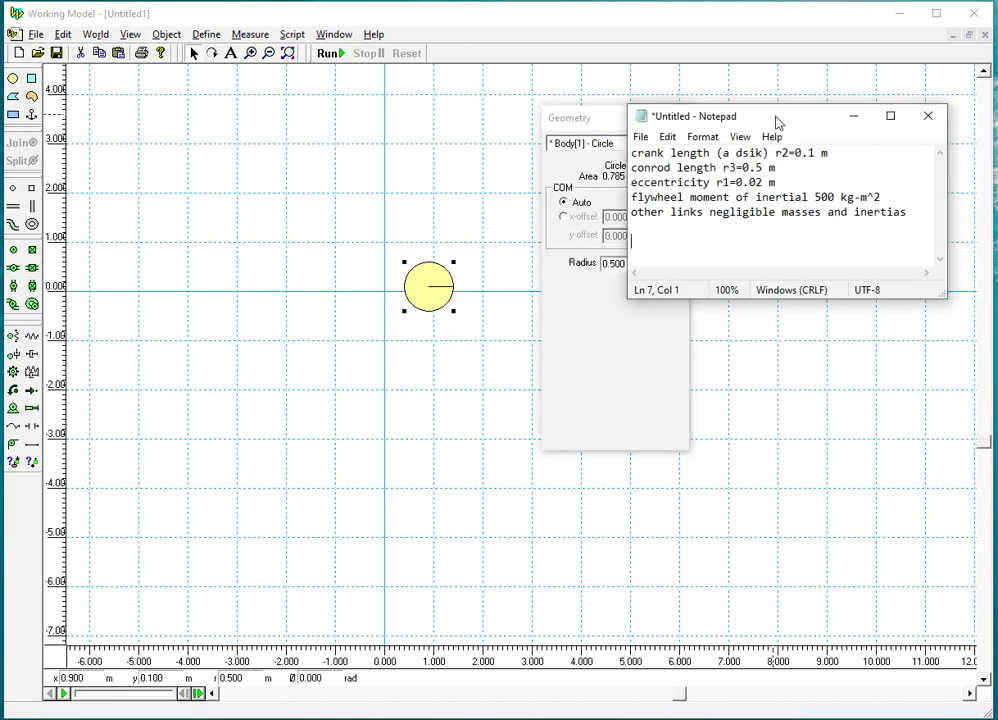
drag(776, 122, 865, 167)
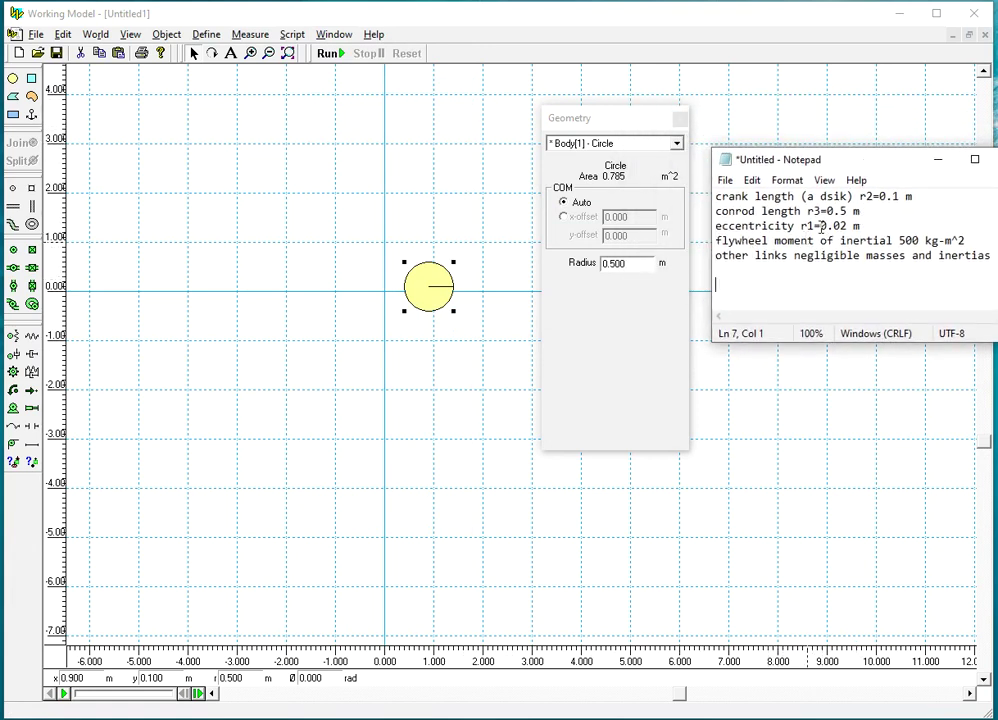
double_click(624, 264)
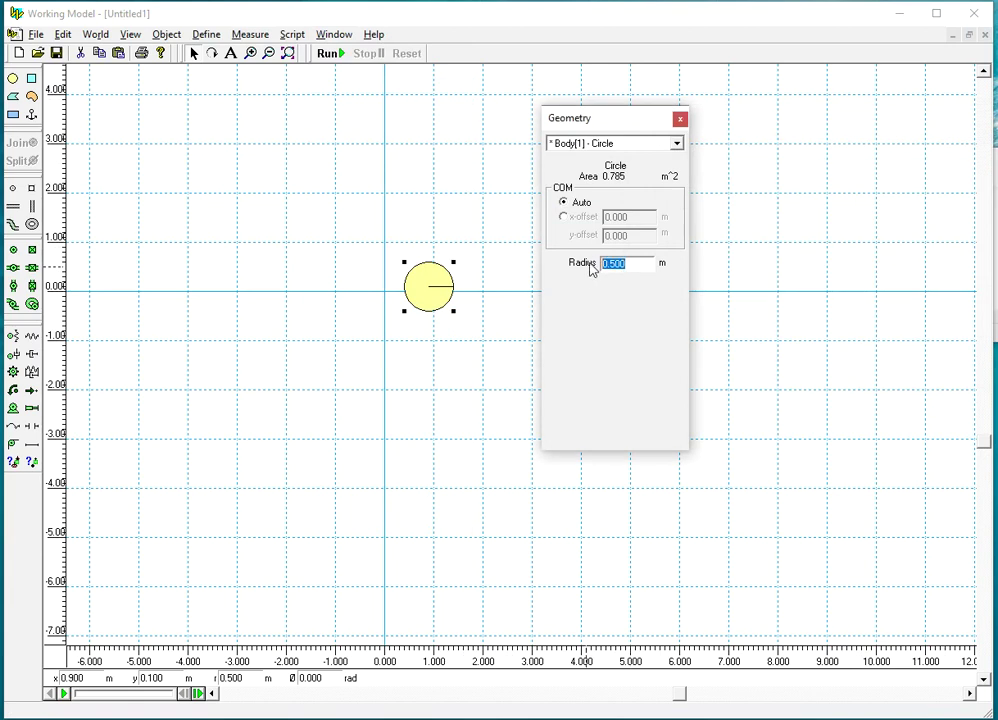
text(0.1)
- Apply the 0.1 m radius and move the circle near the origin, about x 0.16
click(683, 121)
click(555, 319)
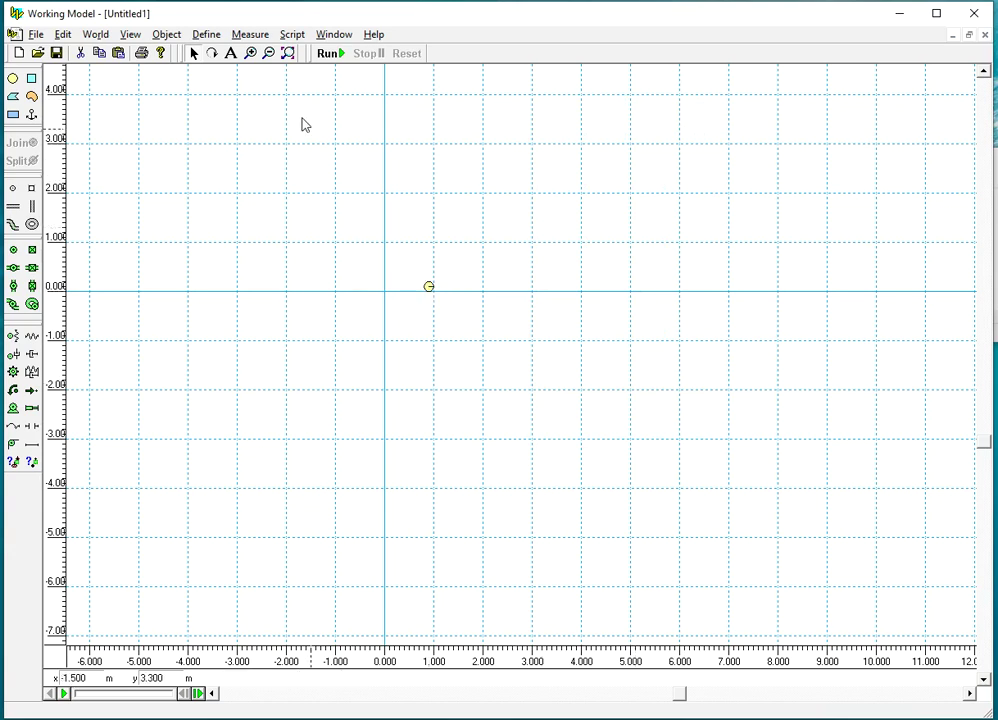
click(288, 53)
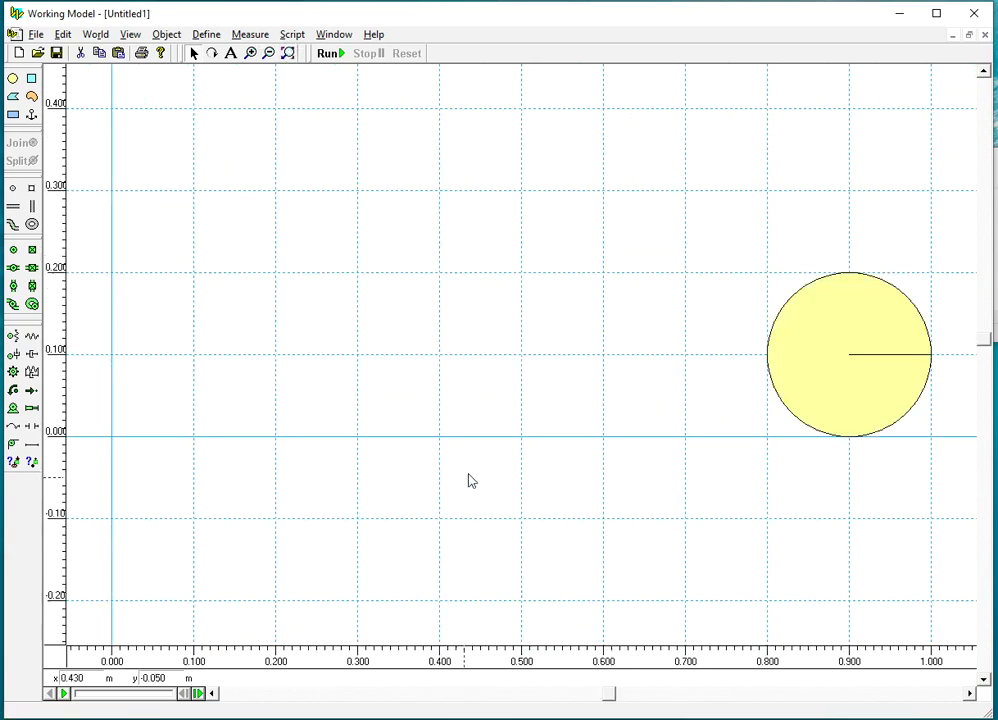
click(267, 38)
click(268, 52)
click(813, 392)
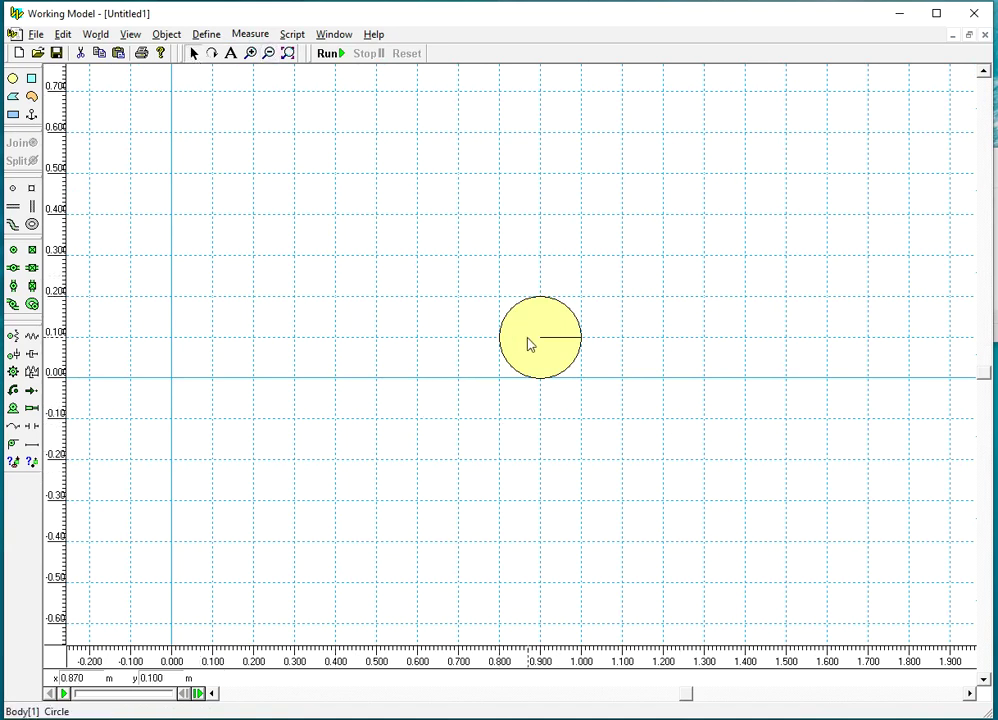
drag(528, 343, 225, 327)
- In Numbers and Units, keep rotation in radians and show 4 digits
click(95, 35)
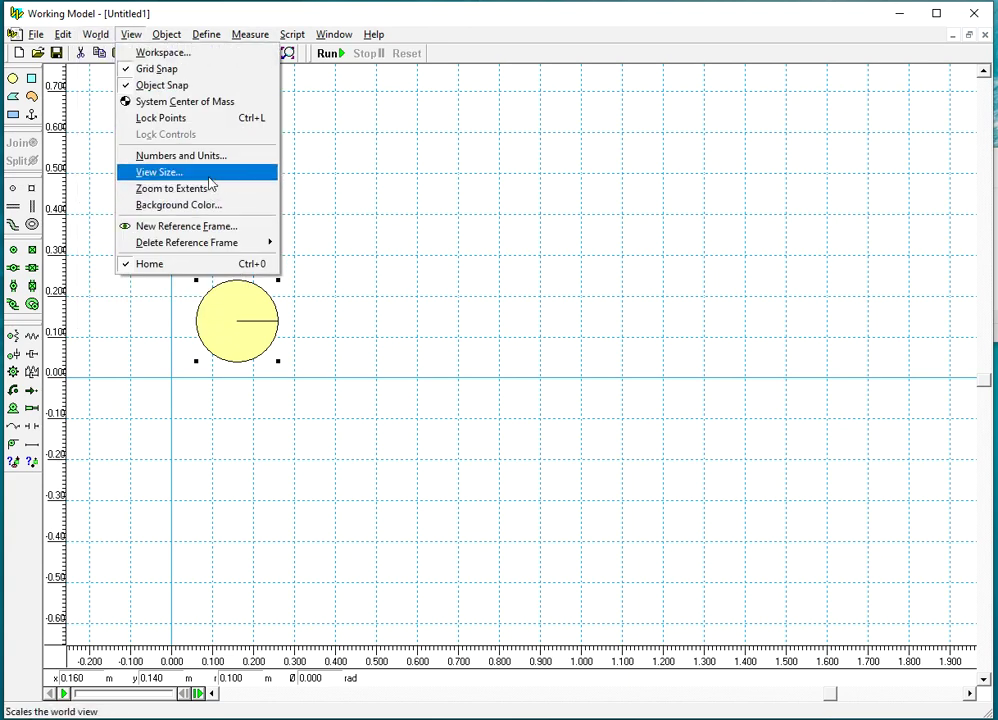
click(208, 158)
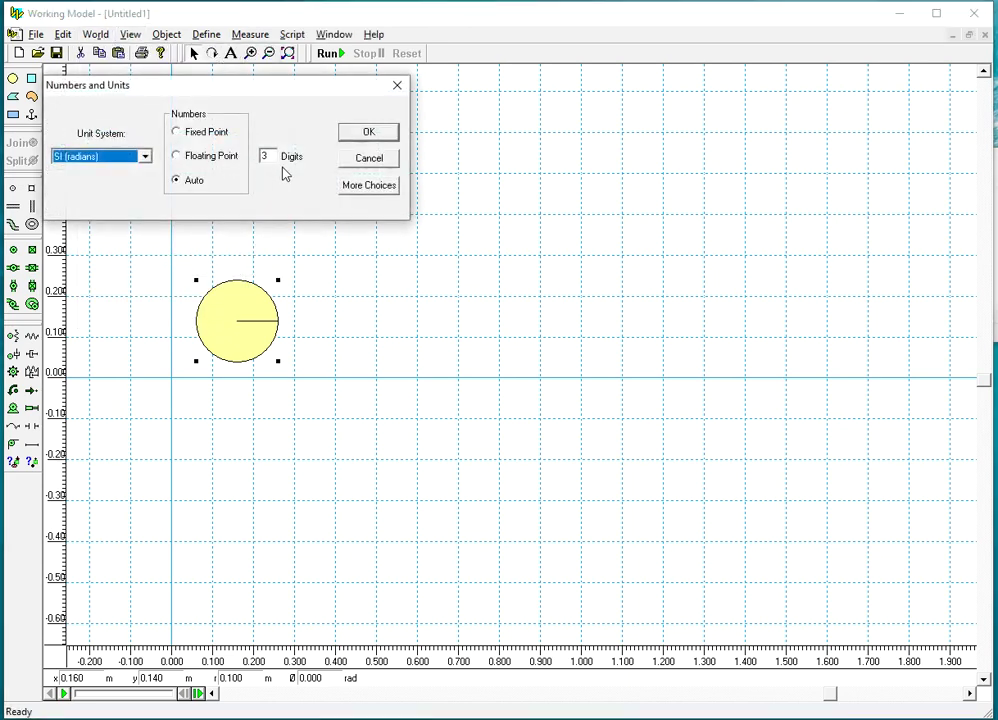
click(370, 189)
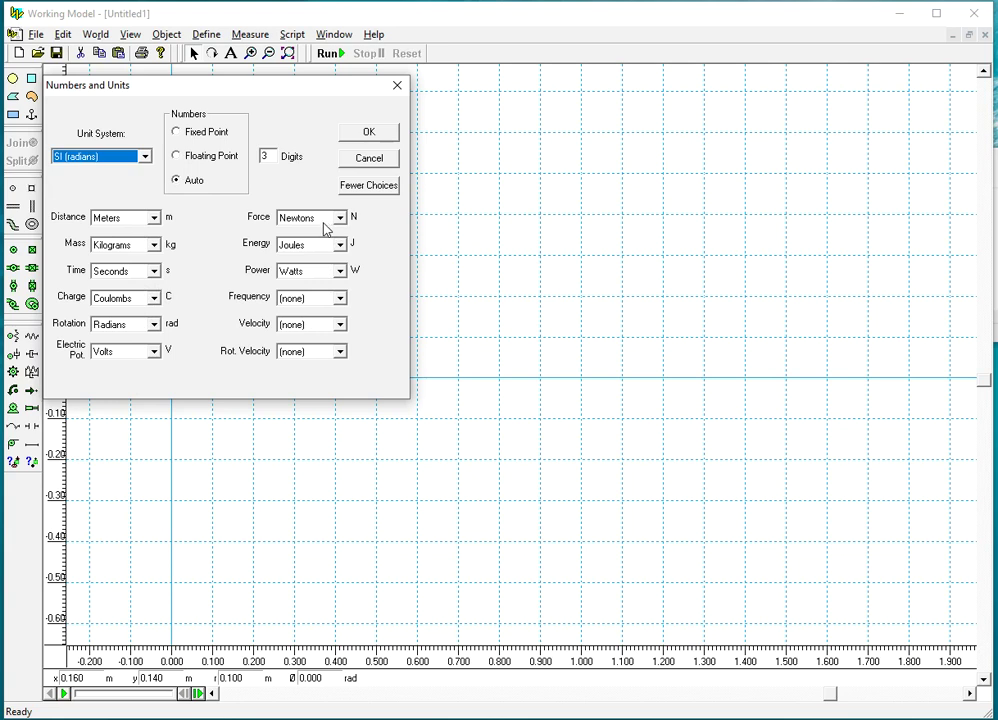
click(155, 327)
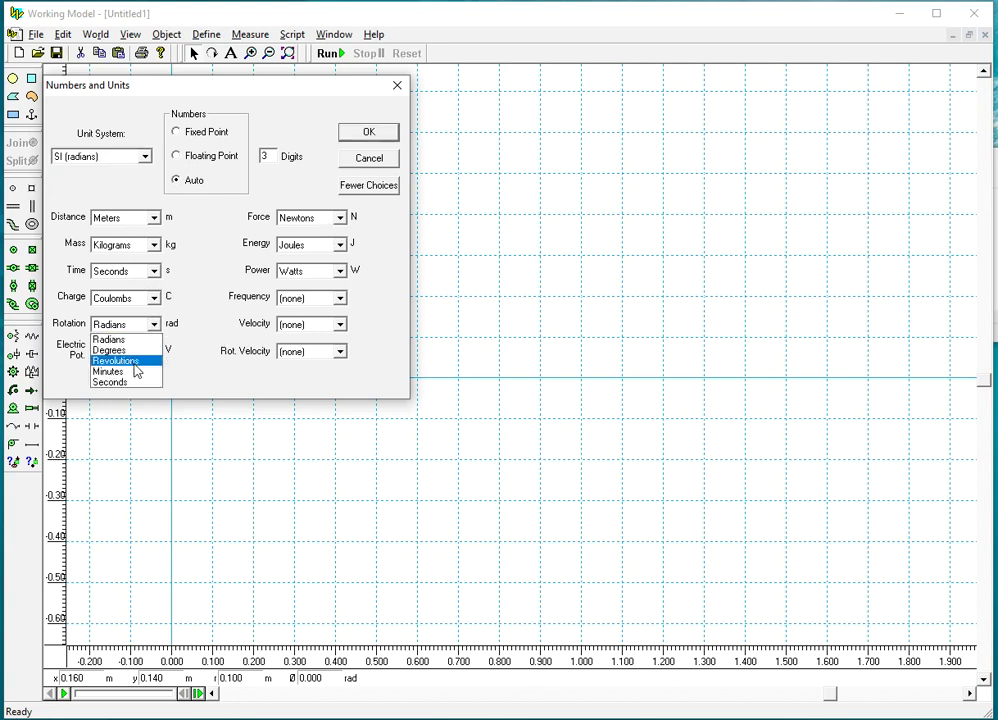
click(135, 362)
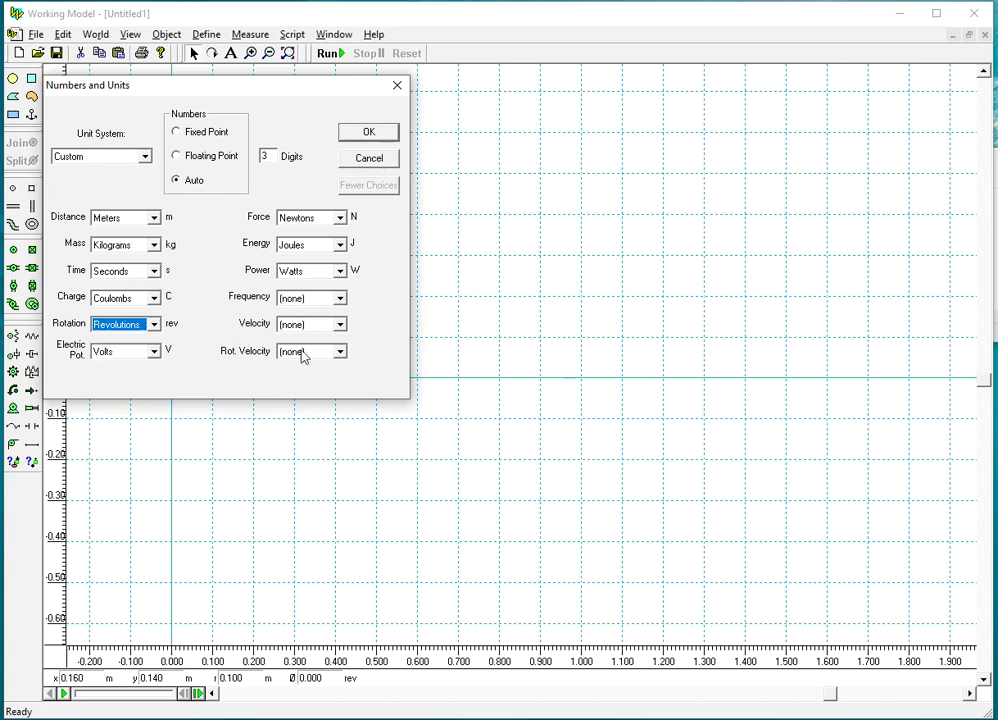
click(157, 330)
click(135, 341)
drag(273, 155, 251, 155)
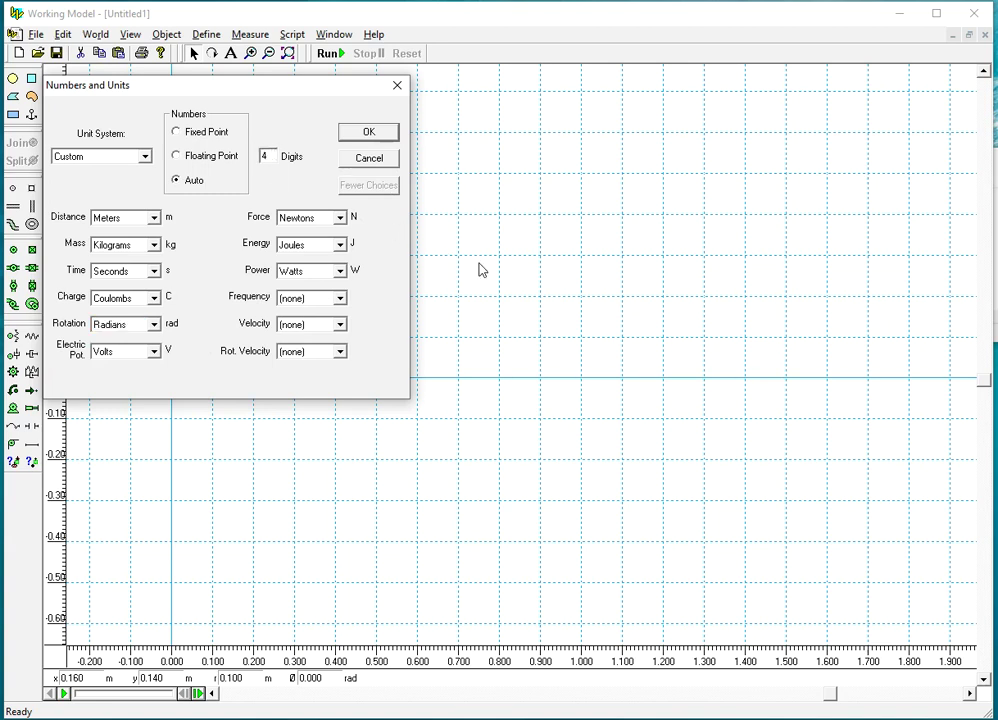
click(364, 133)
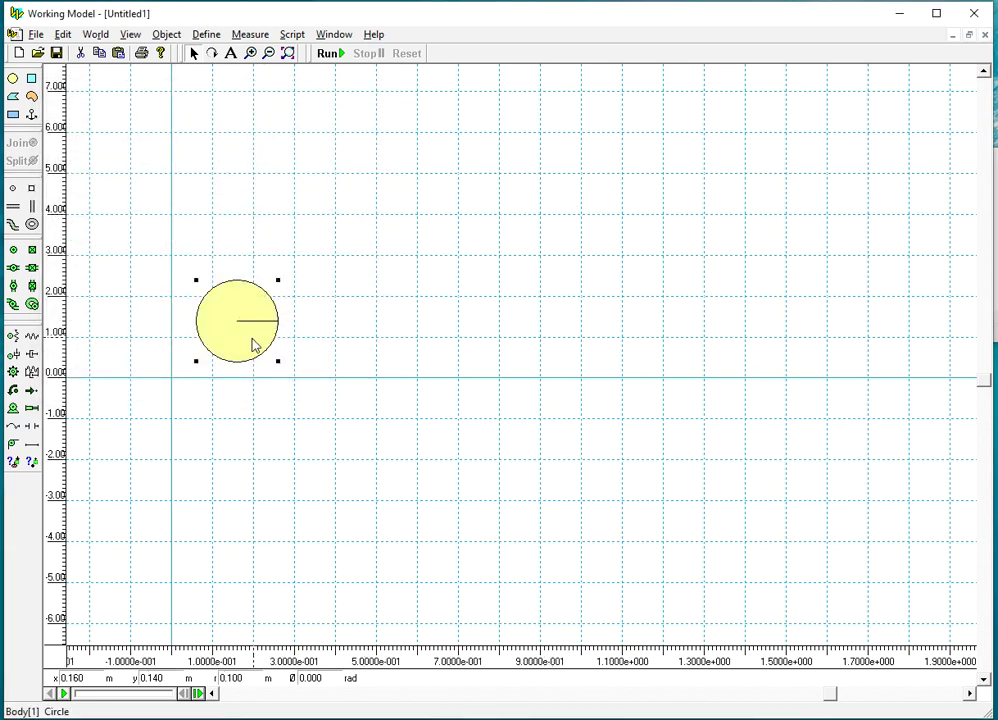
double_click(253, 345)
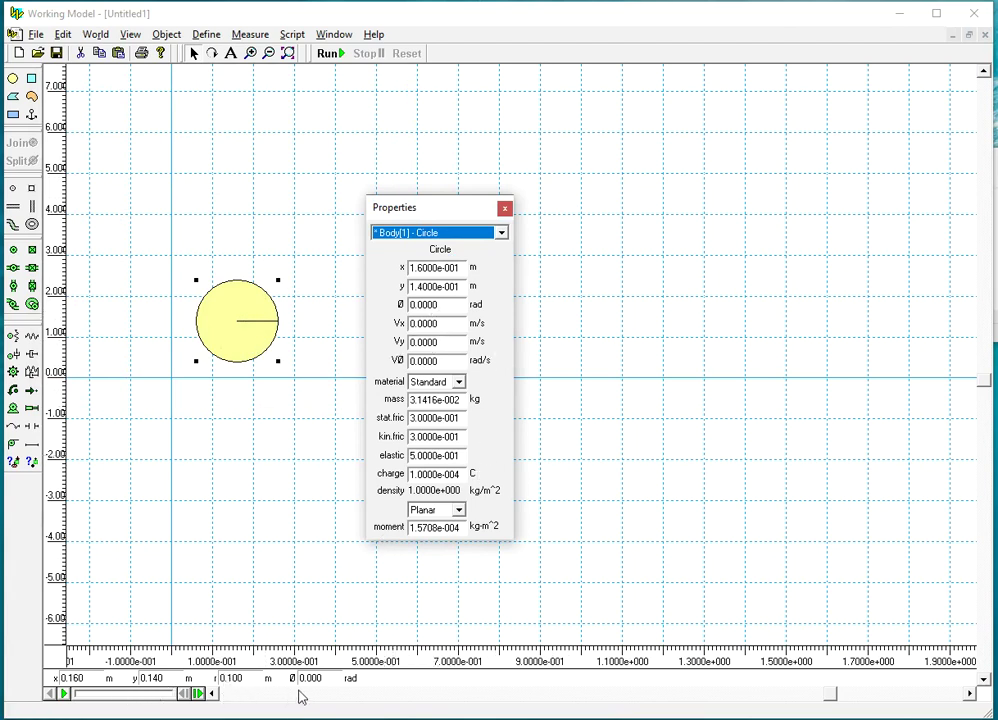
click(250, 679)
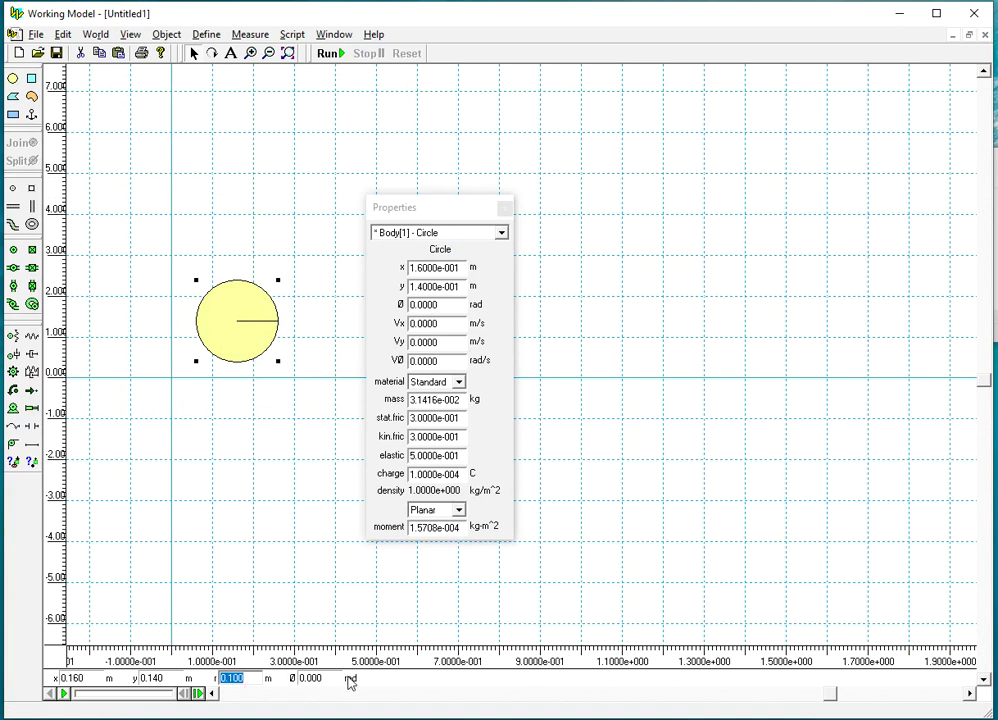
click(236, 296)
click(334, 35)
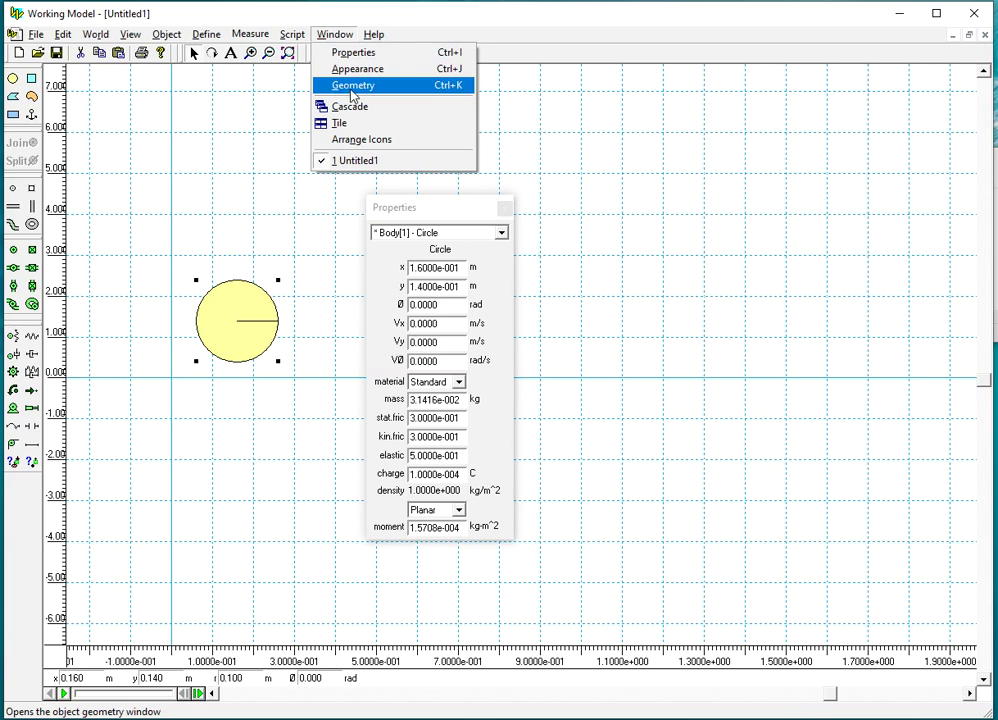
click(352, 88)
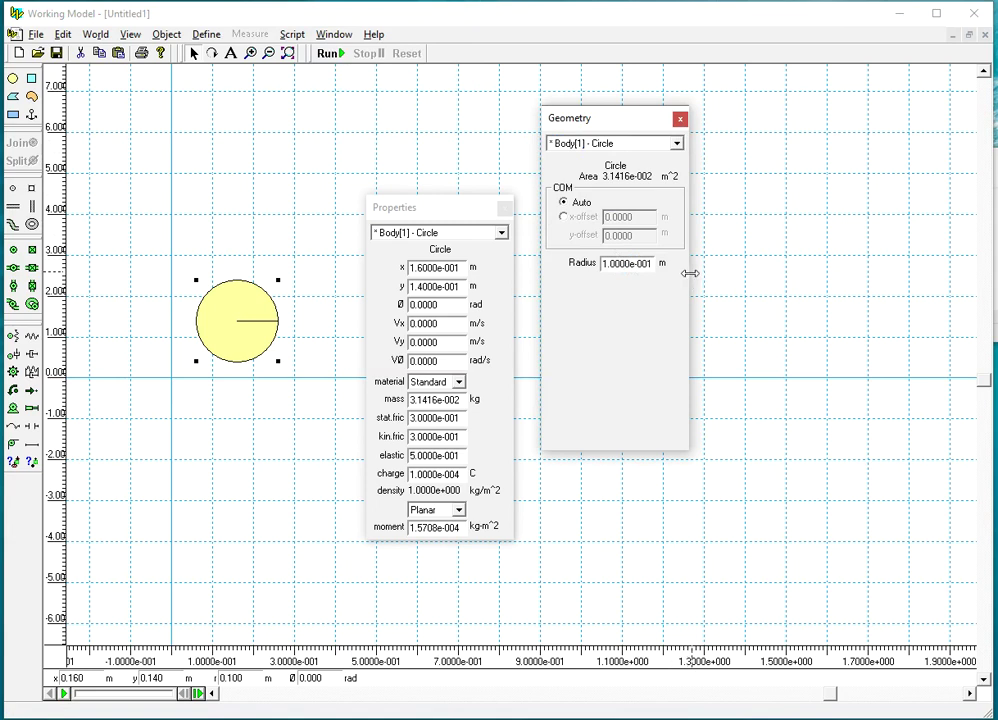
drag(690, 273, 831, 278)
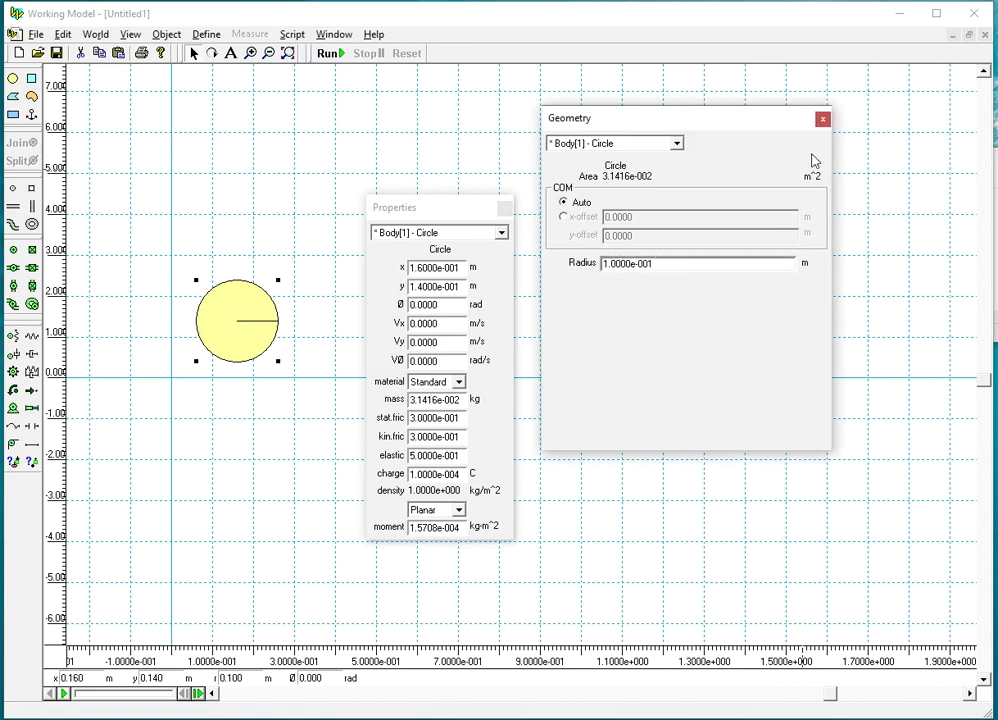
click(822, 119)
drag(468, 212, 777, 171)
- Reopen the circle's Properties and enter position x 0, y 0
click(813, 168)
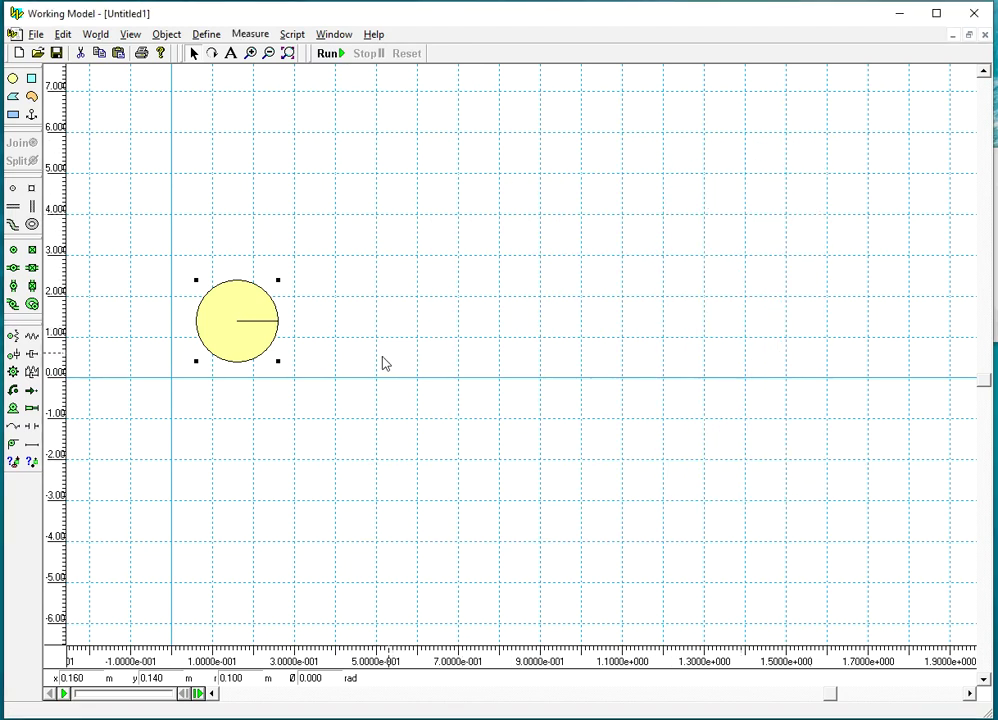
double_click(244, 345)
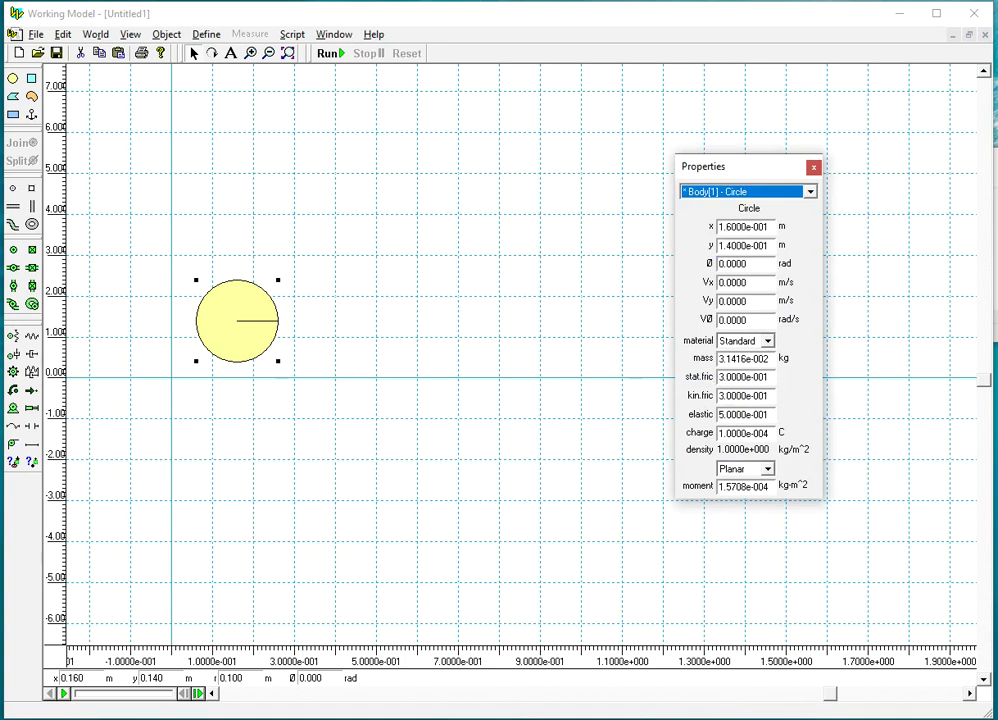
click(96, 678)
text(0.000)
key(Tab)
text(0)
click(290, 441)
- Re-enter the circle's x position, trying 0.5, then settling on 0 to centre it
click(189, 374)
click(747, 282)
double_click(756, 228)
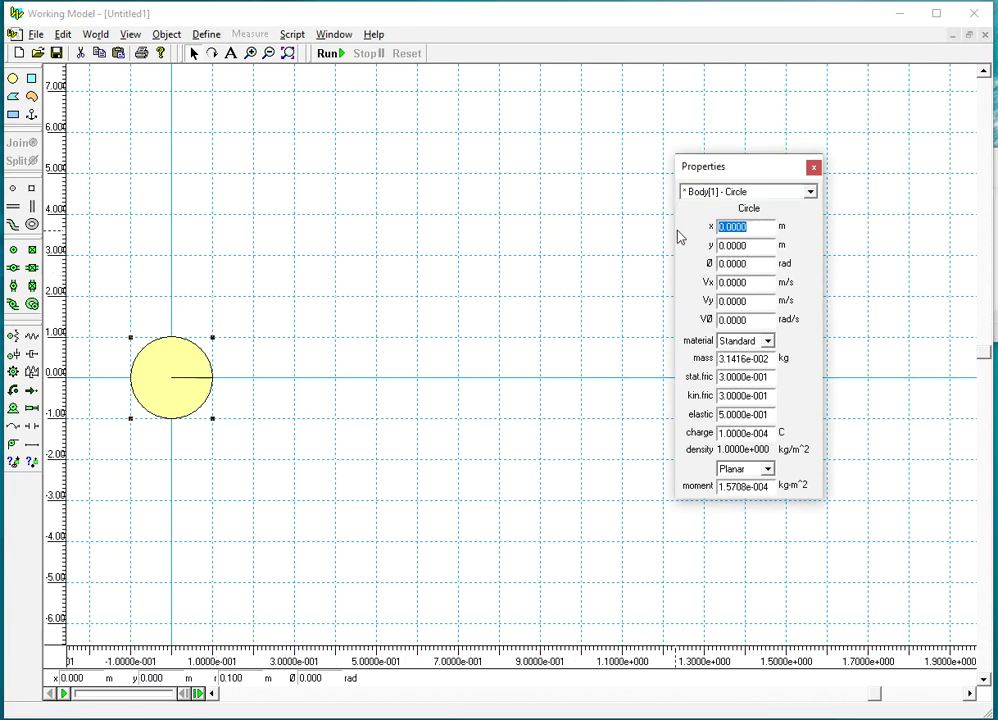
text(.5)
click(472, 460)
click(383, 365)
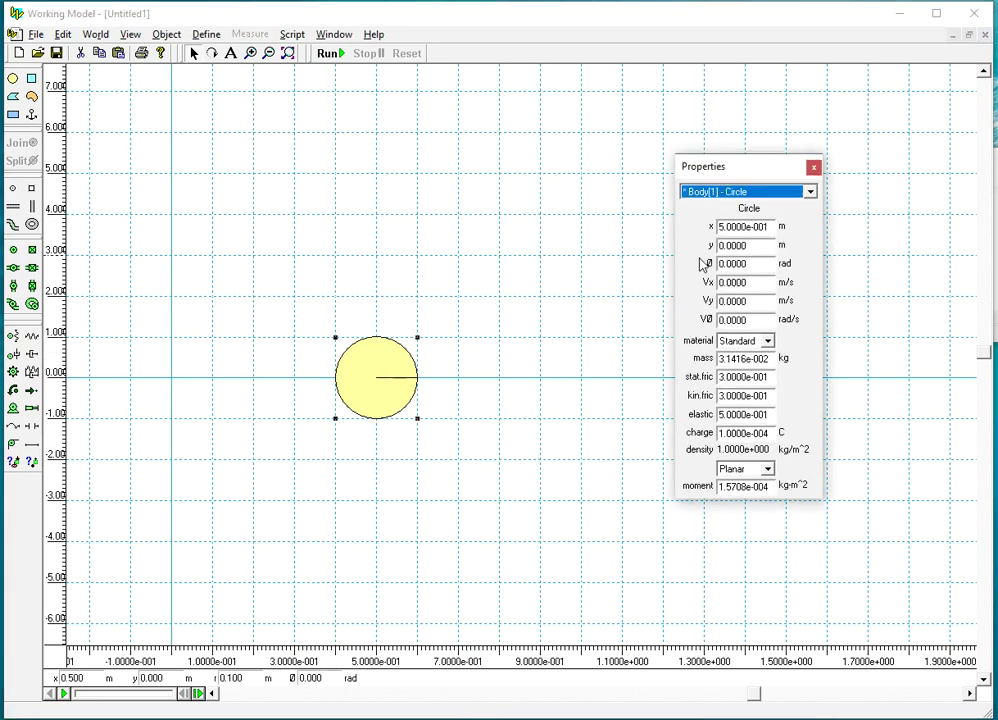
double_click(740, 228)
text(0)
drag(753, 230, 695, 225)
text(0)
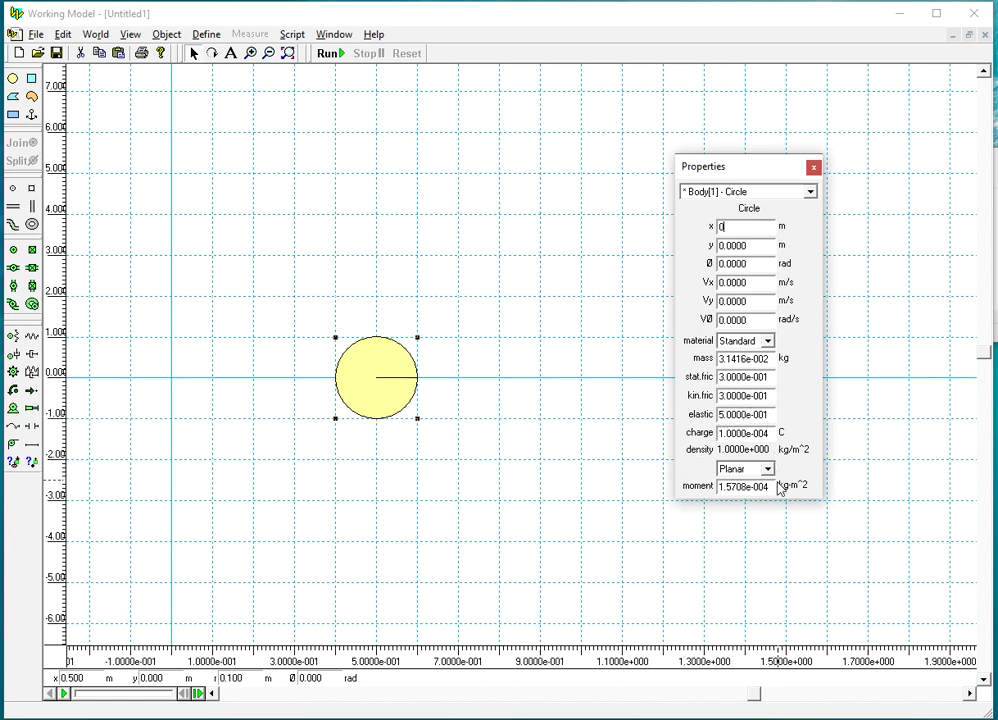
key(Return)
- Set the circle's moment of inertia to 500 kg·m² and close Properties
drag(771, 490, 686, 488)
text(500)
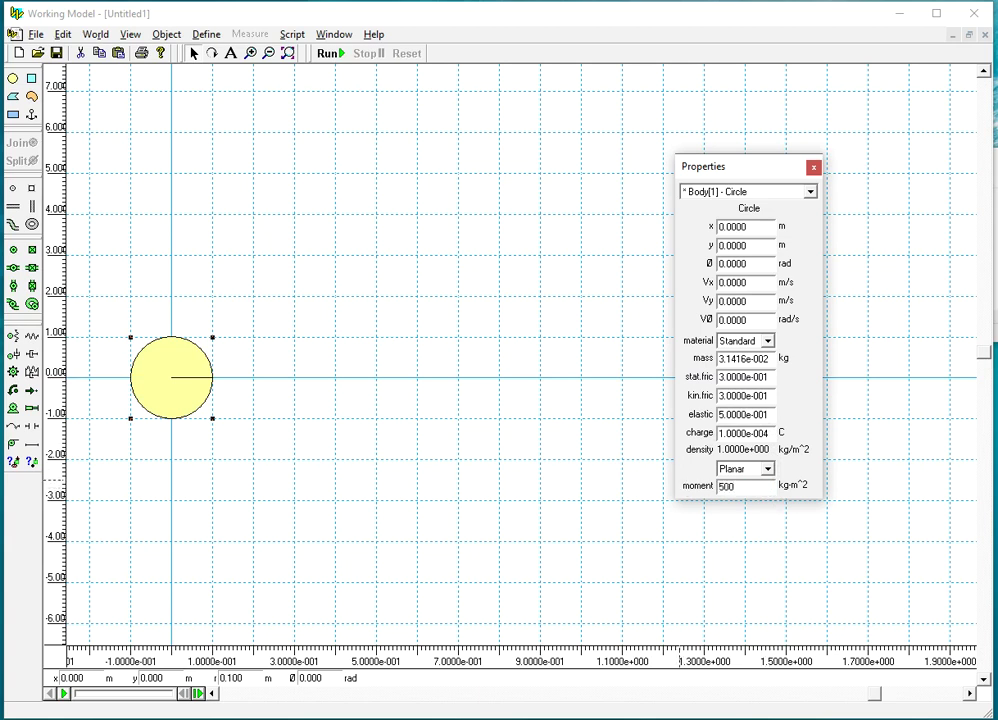
click(814, 168)
click(432, 325)
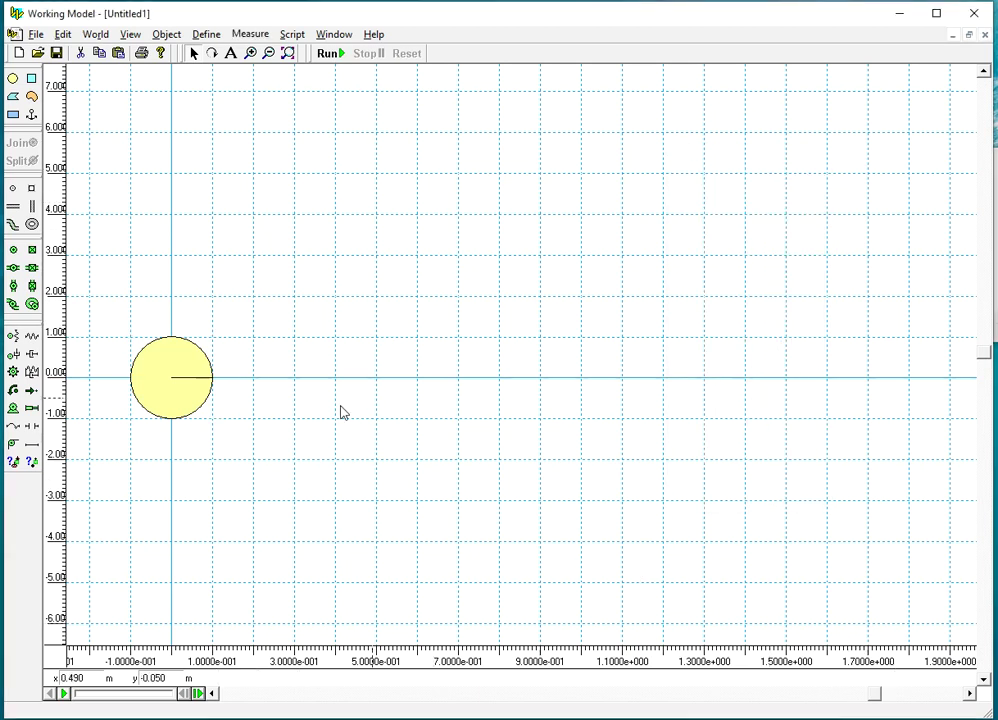
- Add a motor at the disc's centre, set to Torque with a value of 60 N·m
click(13, 408)
click(172, 380)
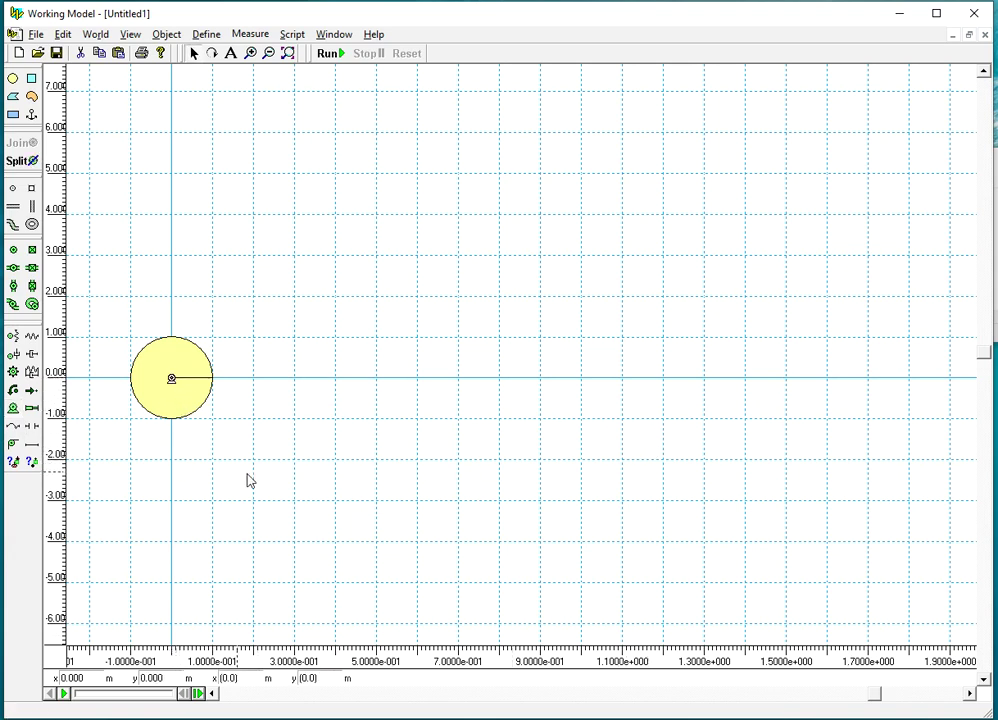
double_click(172, 380)
click(776, 228)
click(755, 242)
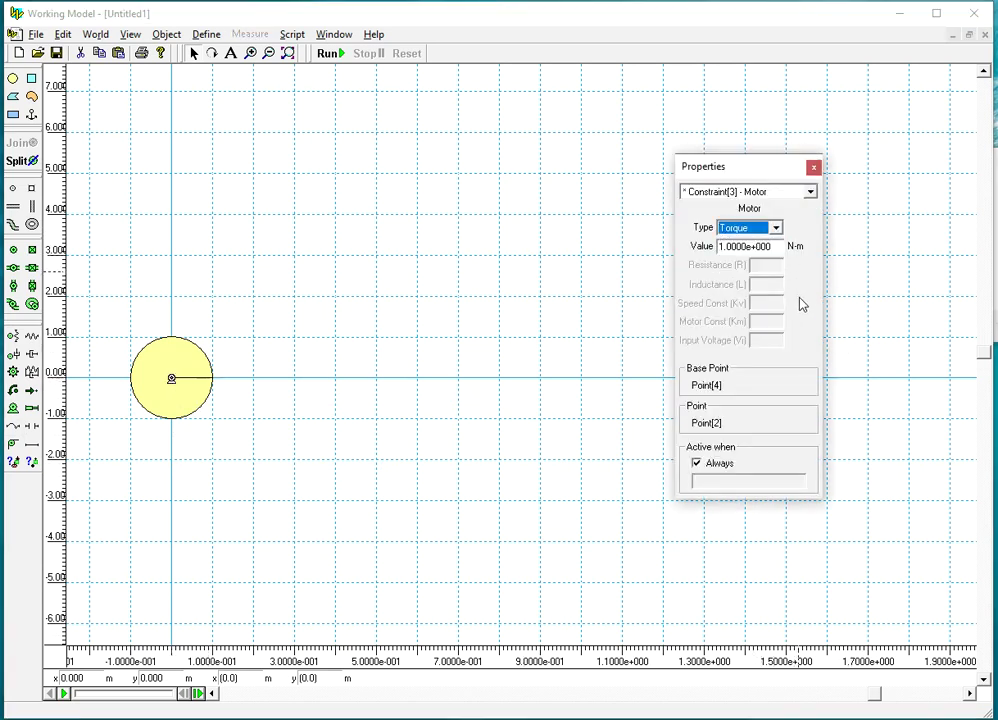
drag(777, 250, 686, 256)
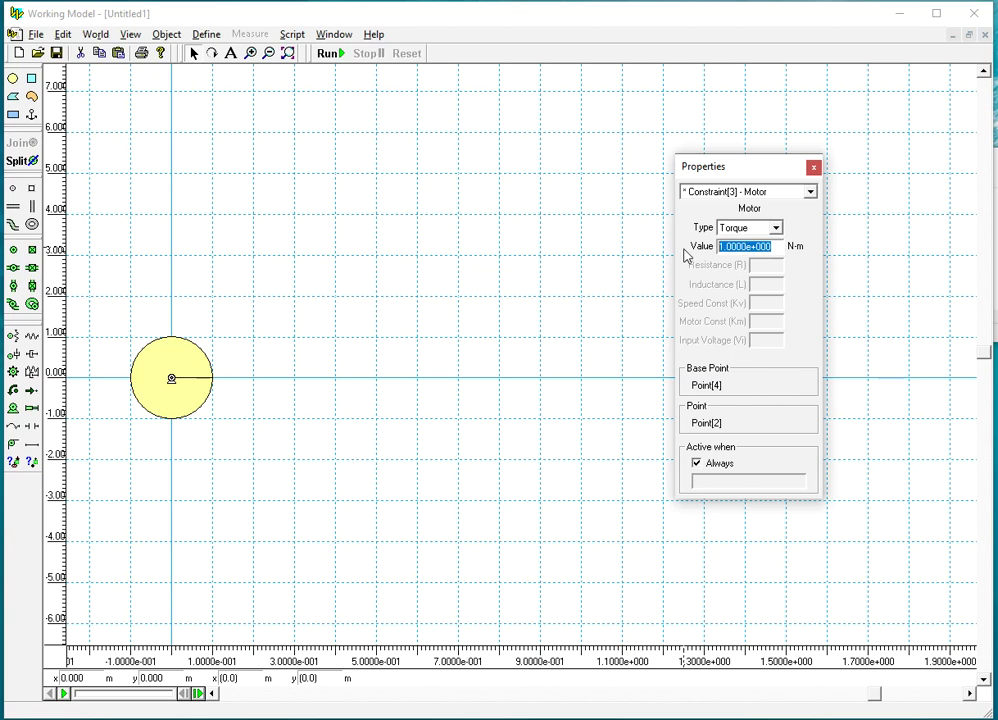
text(60)
click(814, 167)
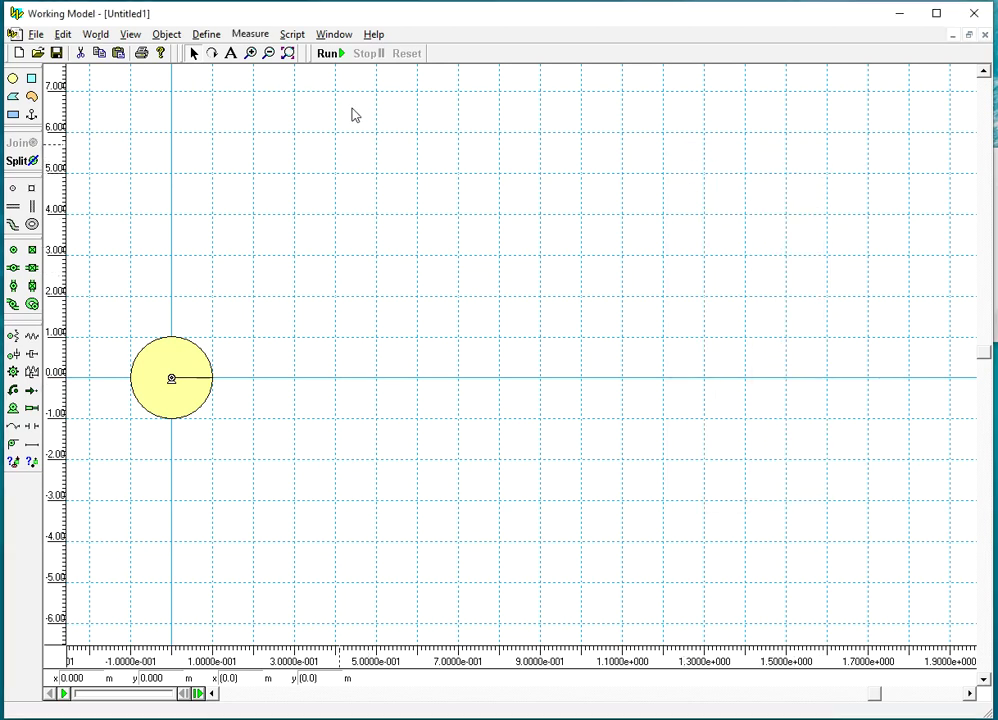
- Run the simulation to check the motor spins the disc, then stop and reset
click(330, 53)
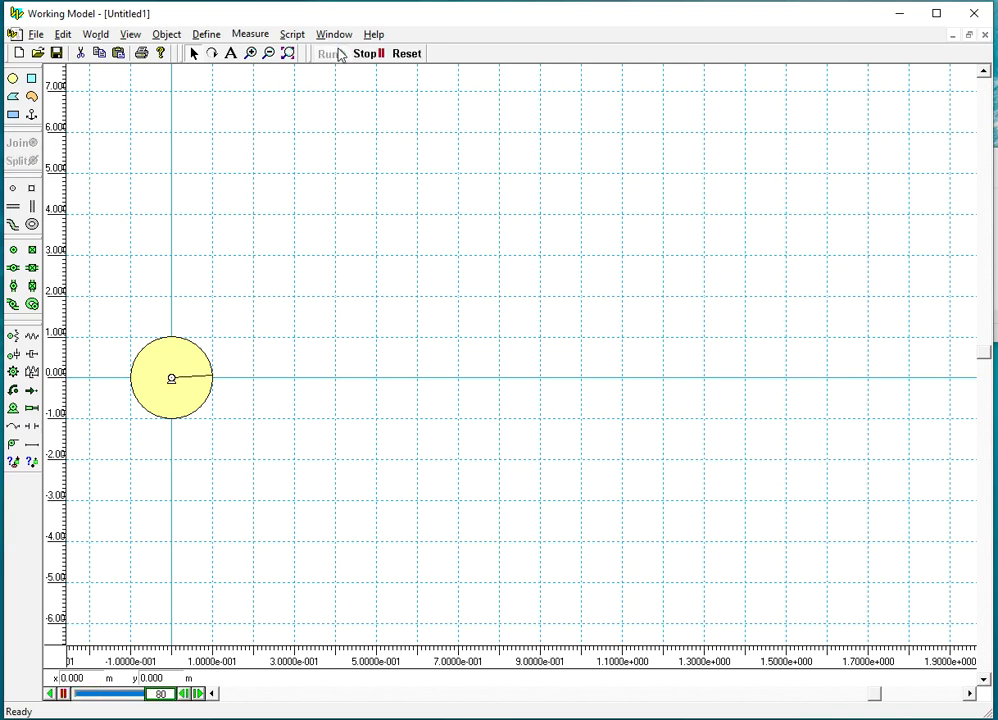
click(366, 54)
click(407, 54)
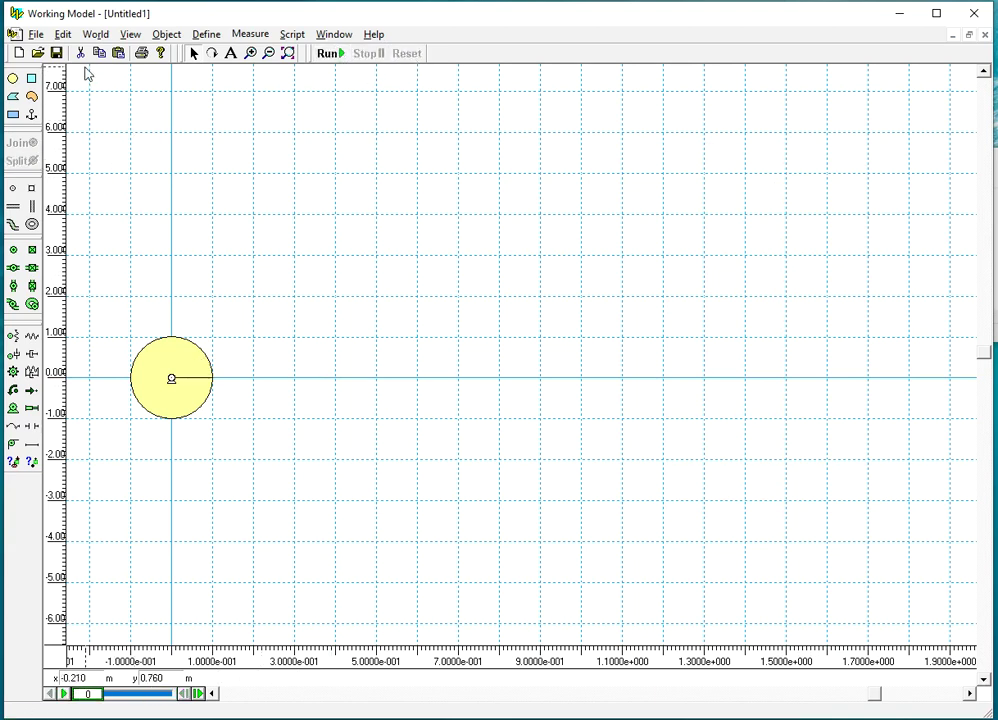
- Set a manual animation step of 1.0e-001 s in World > Accuracy, then run and reset
click(97, 37)
click(135, 290)
click(368, 182)
click(119, 156)
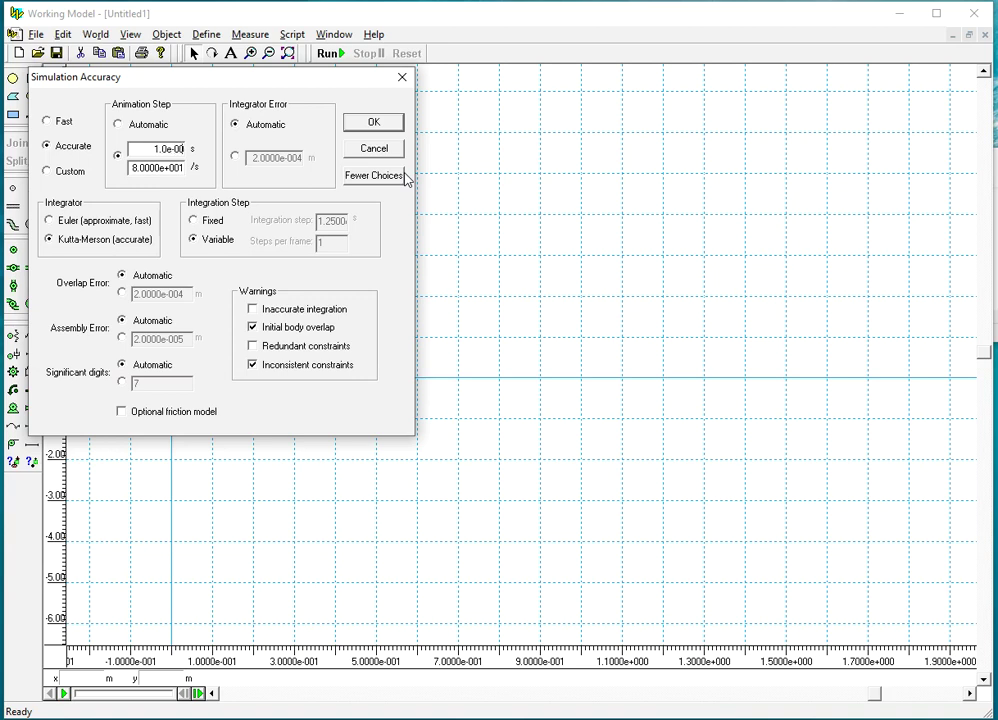
text(1)
click(396, 128)
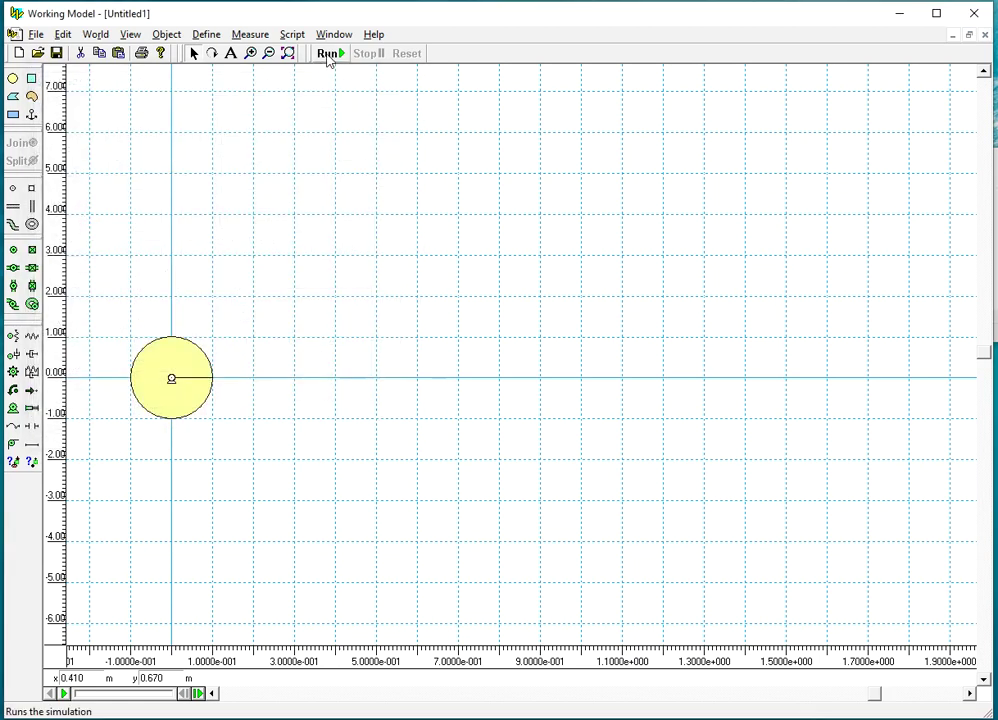
click(329, 55)
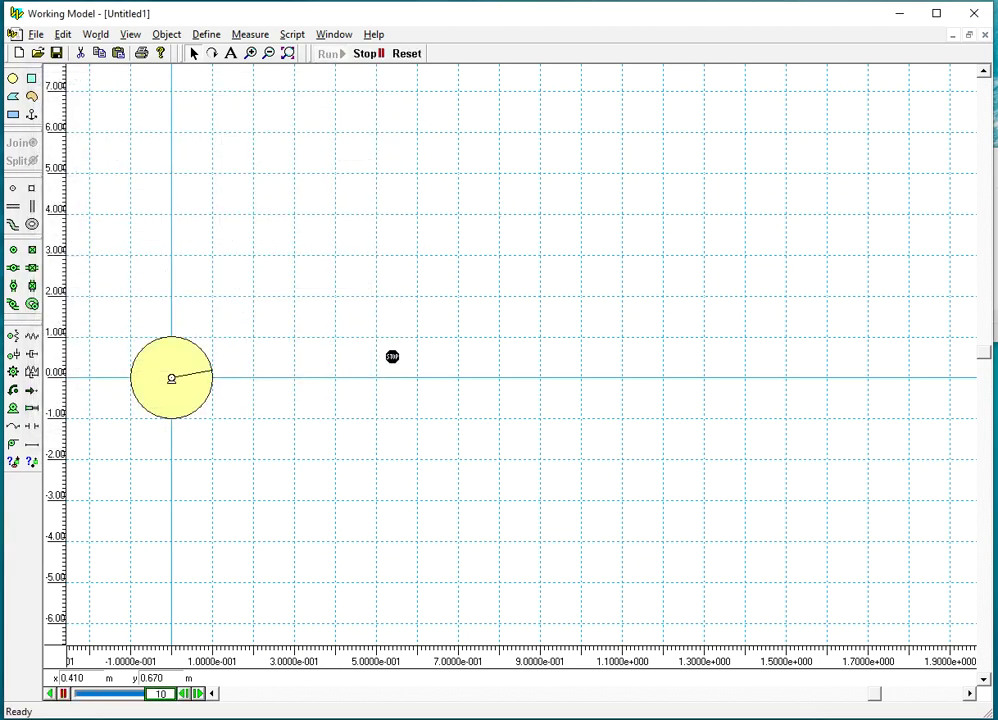
click(407, 54)
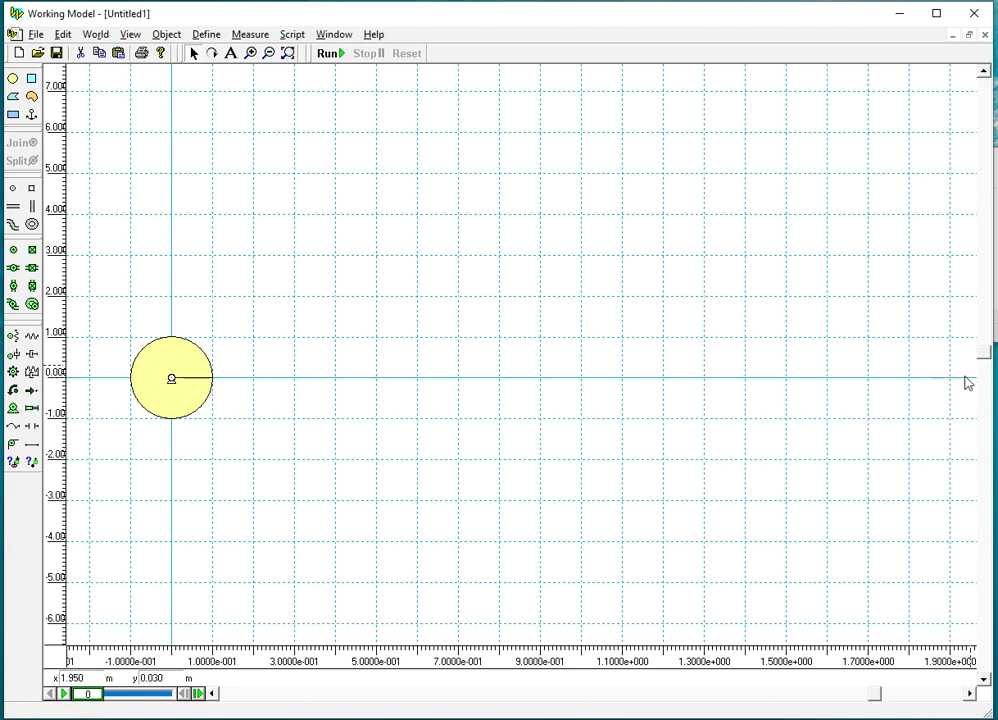
drag(984, 358, 965, 459)
- Draw a thin 0.700 m by 0.040 m rectangular bar to the right of the disc
click(13, 114)
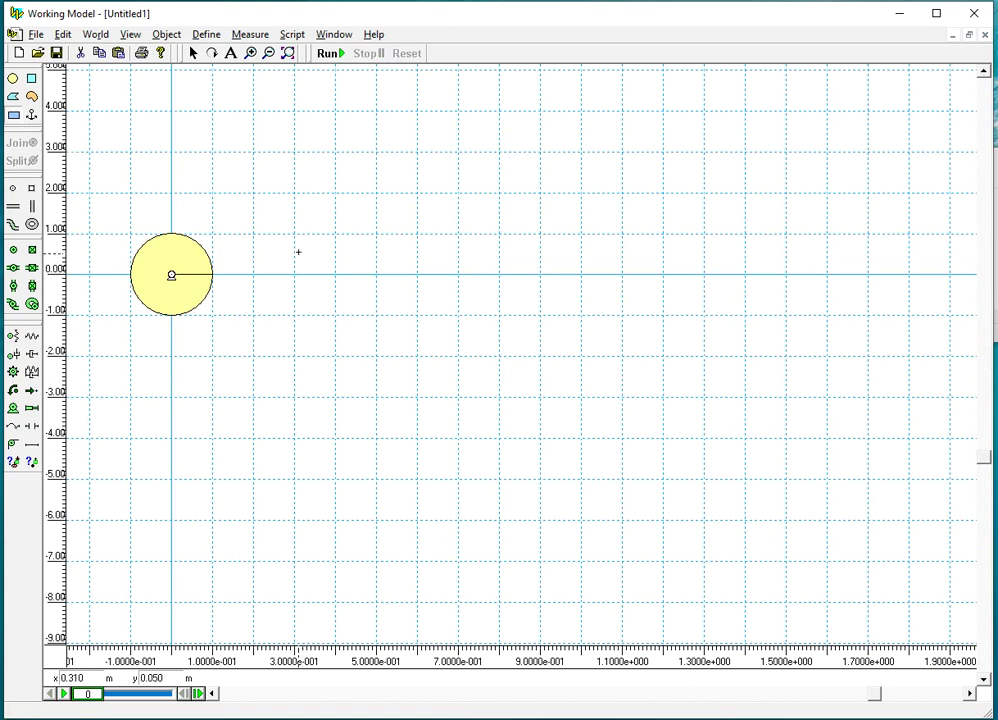
drag(294, 234, 581, 249)
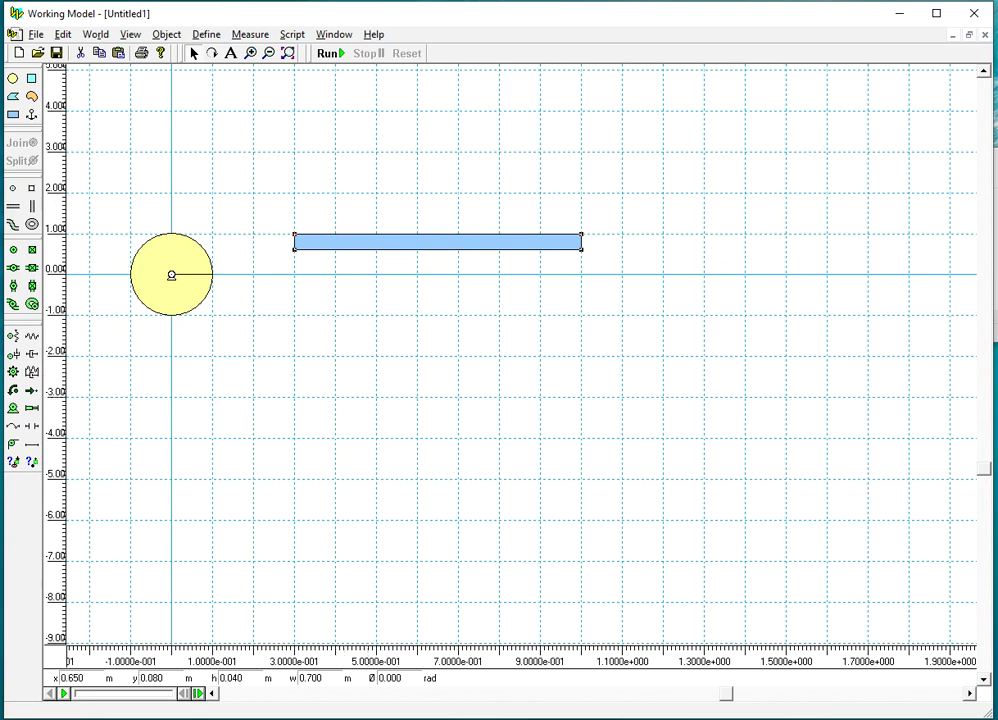
- Copy all five lines of crank-slider notes from Notepad, then minimize Notepad
key(alt+Tab)
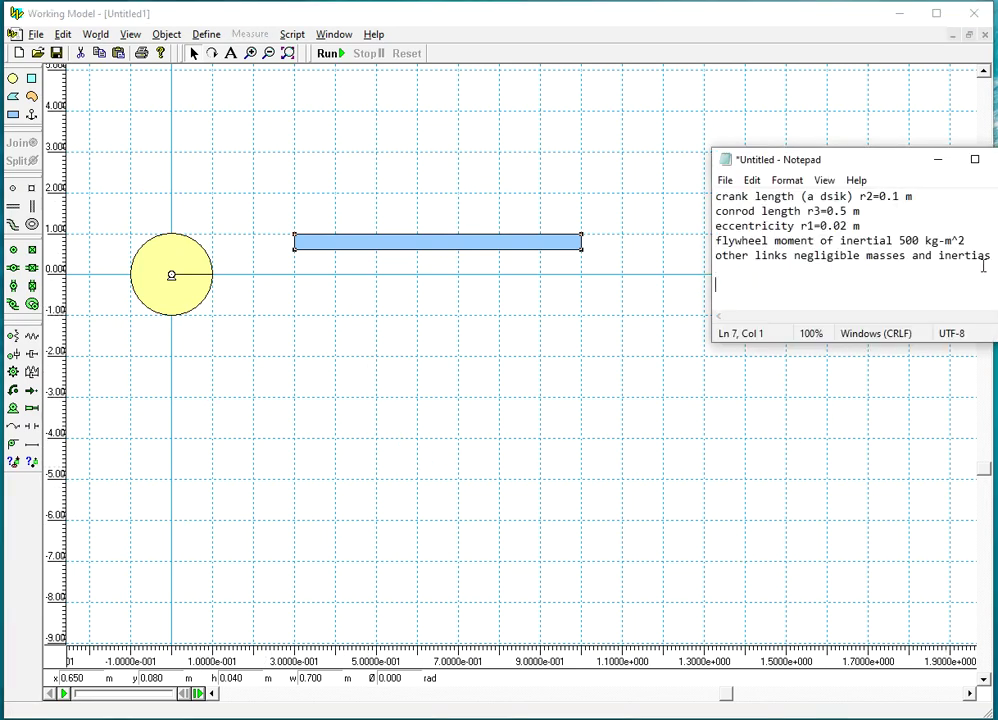
drag(900, 169, 755, 171)
drag(847, 259, 549, 191)
right_click(630, 216)
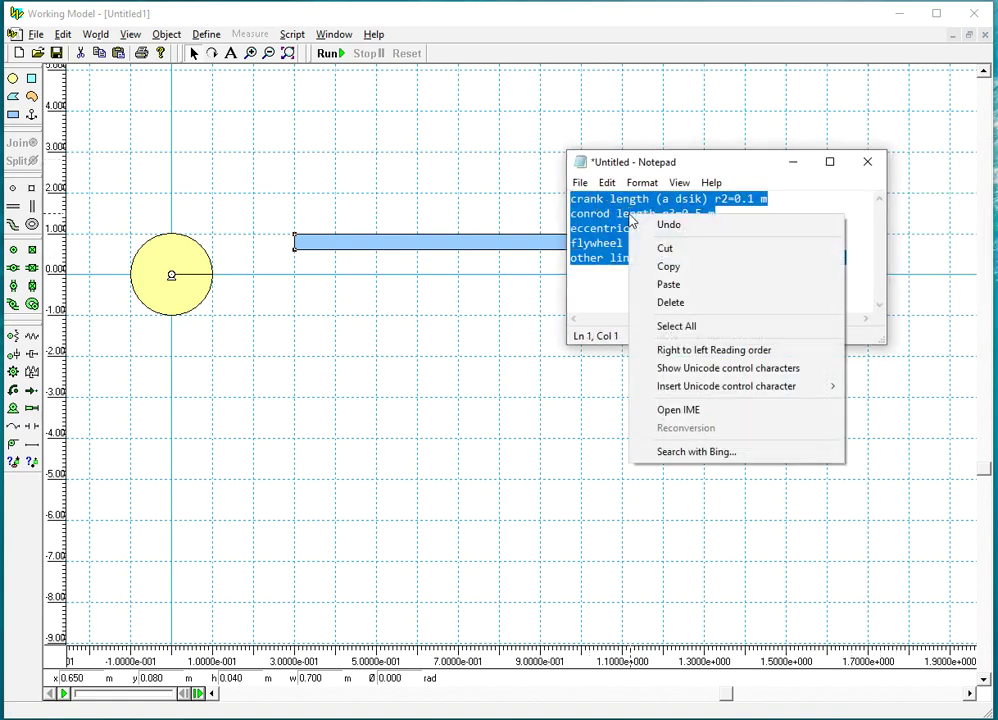
click(666, 265)
click(796, 163)
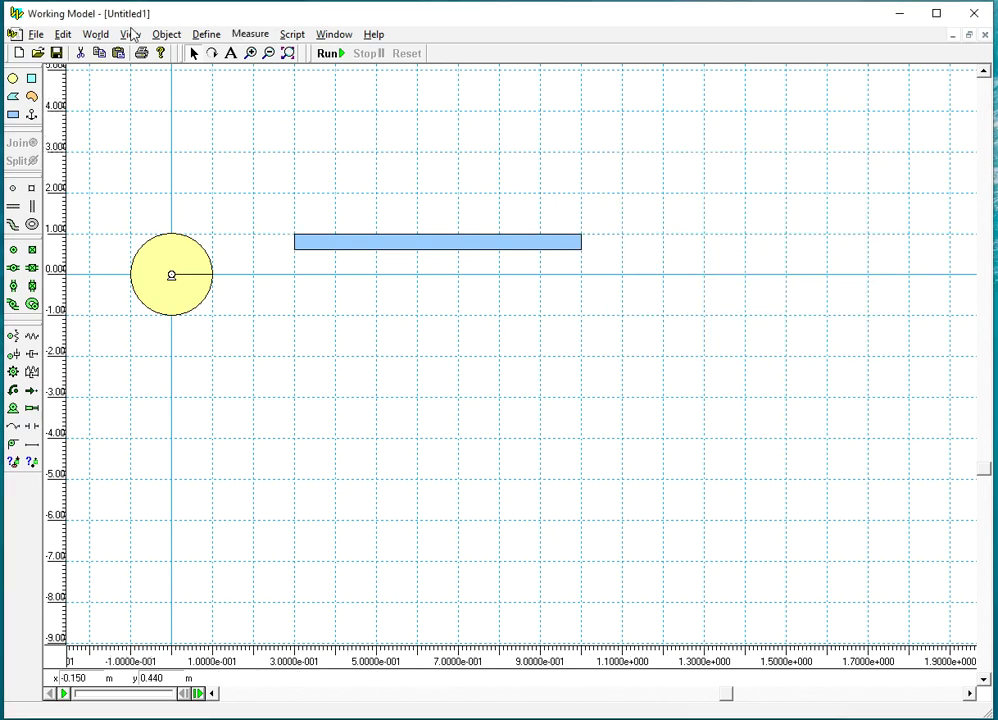
click(166, 35)
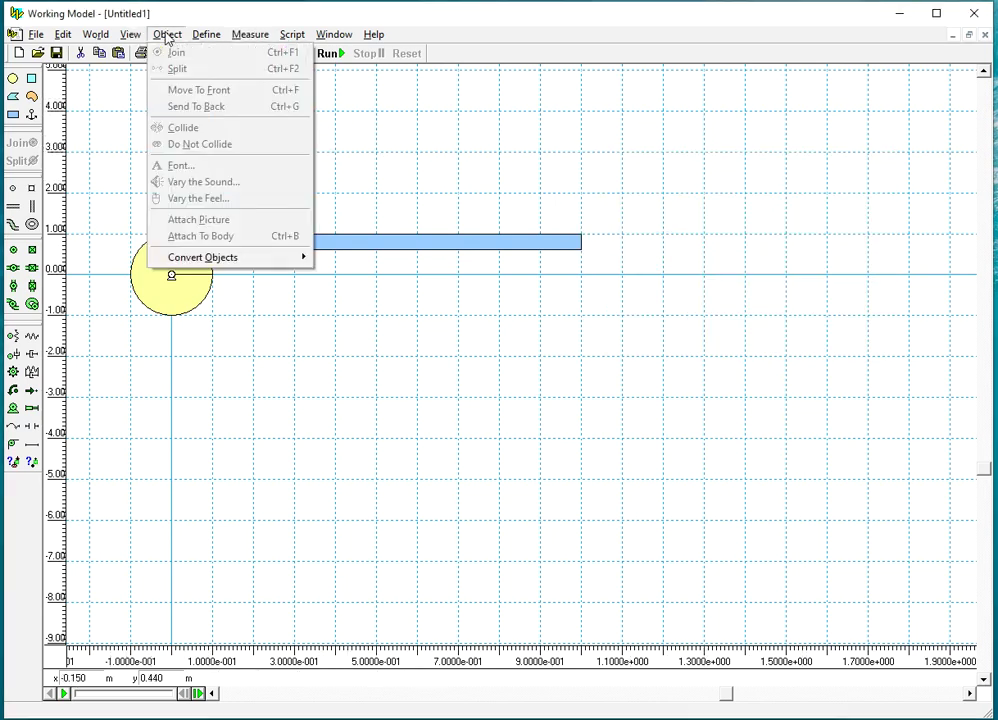
- Look through the Object, View and World menus without choosing a command
click(552, 190)
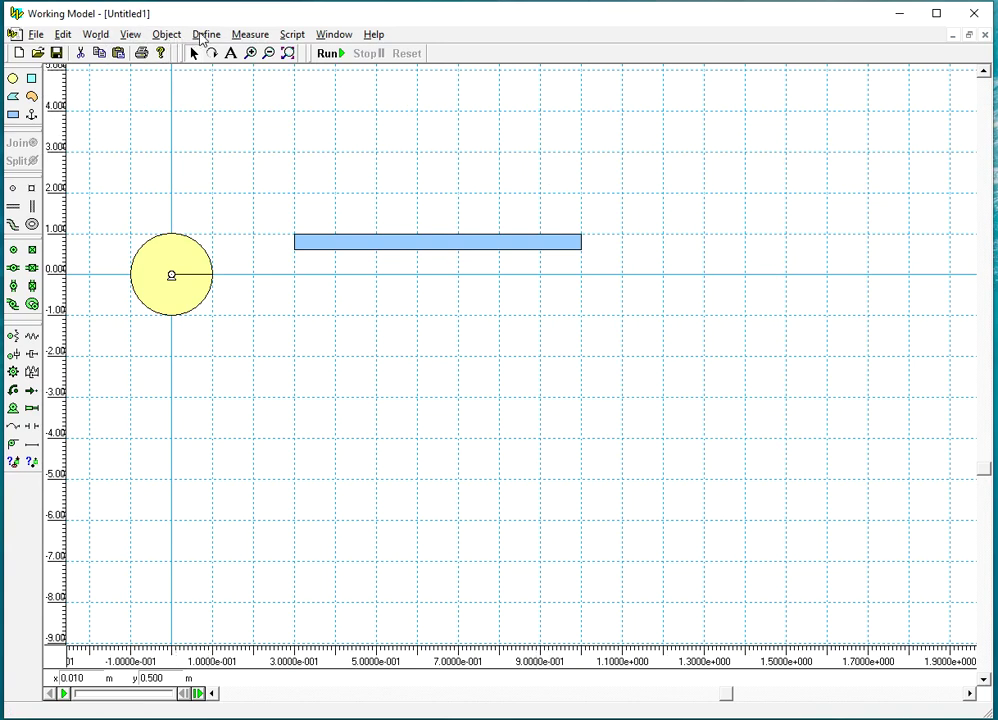
click(130, 35)
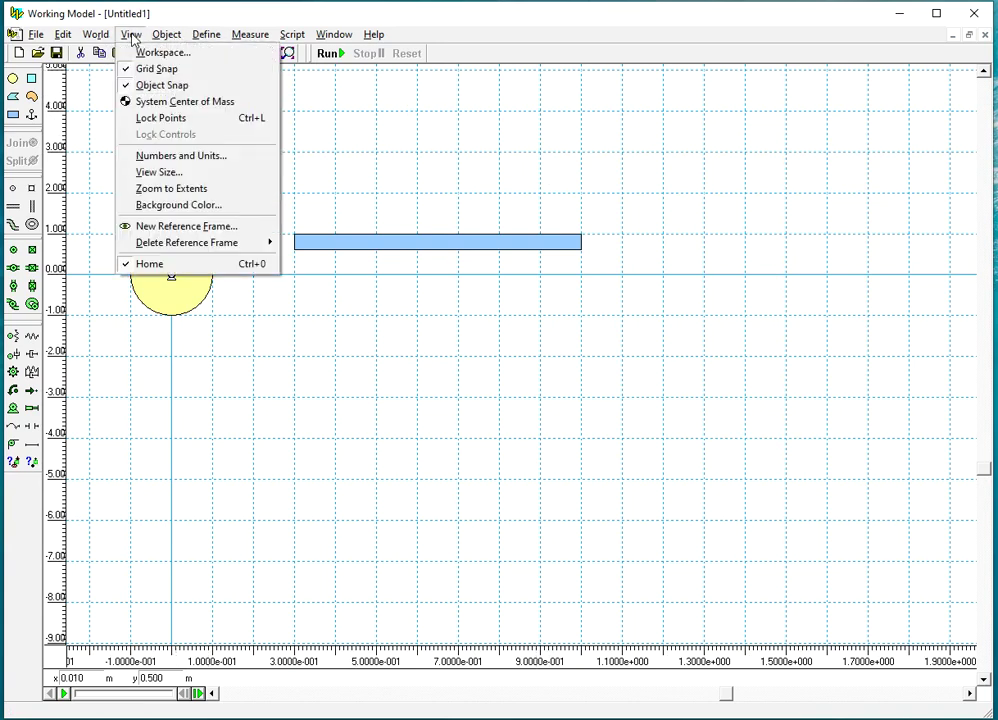
mouse_move(95, 37)
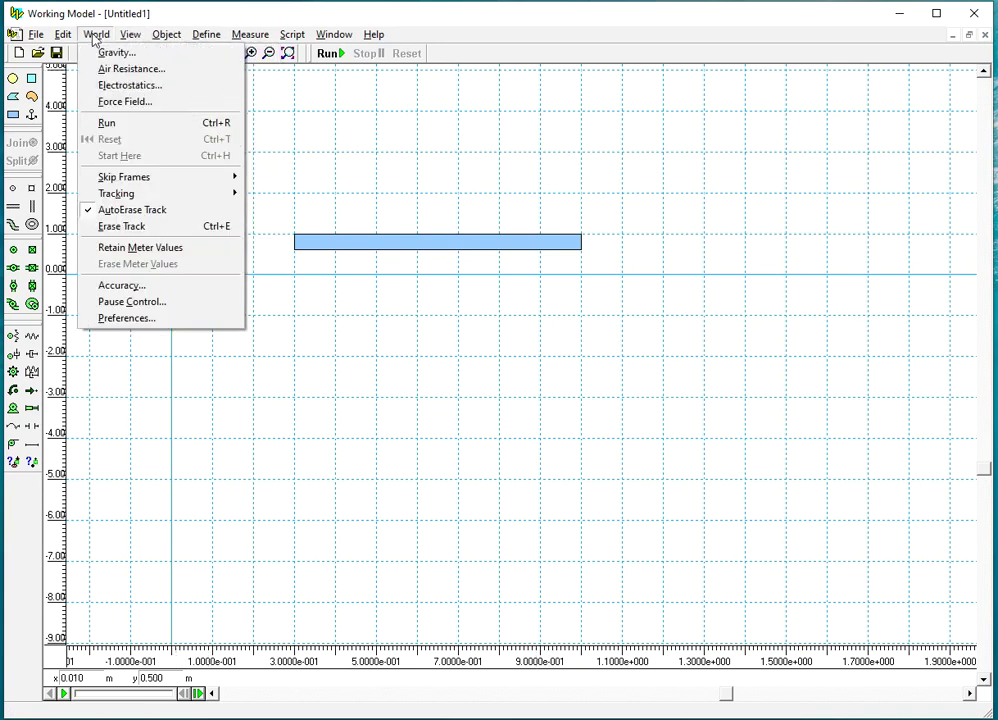
mouse_move(128, 38)
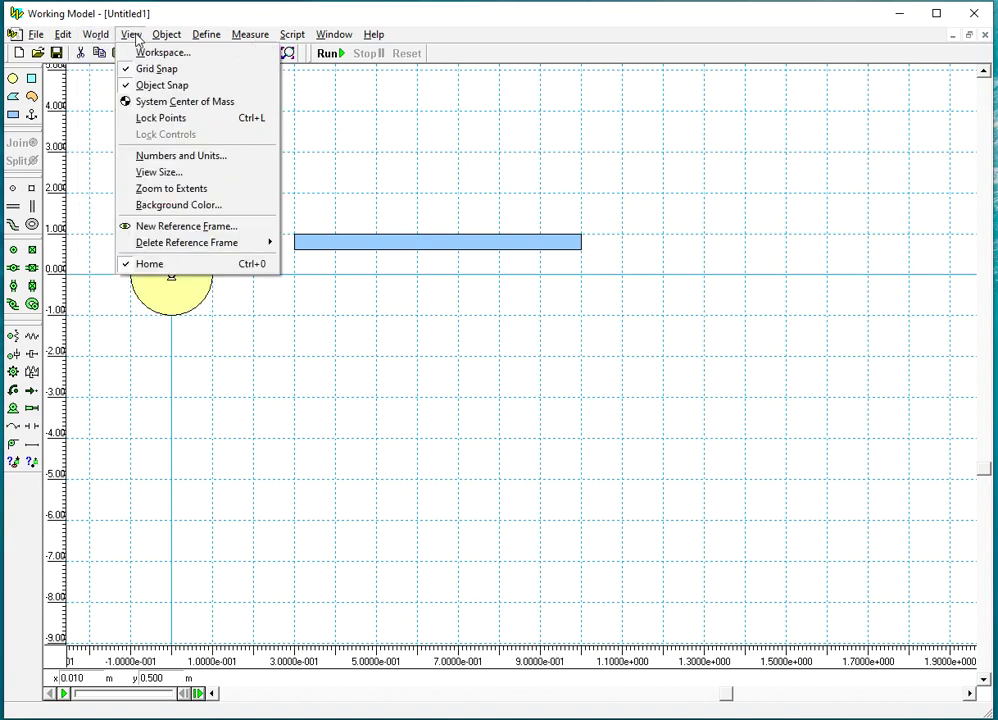
mouse_move(174, 33)
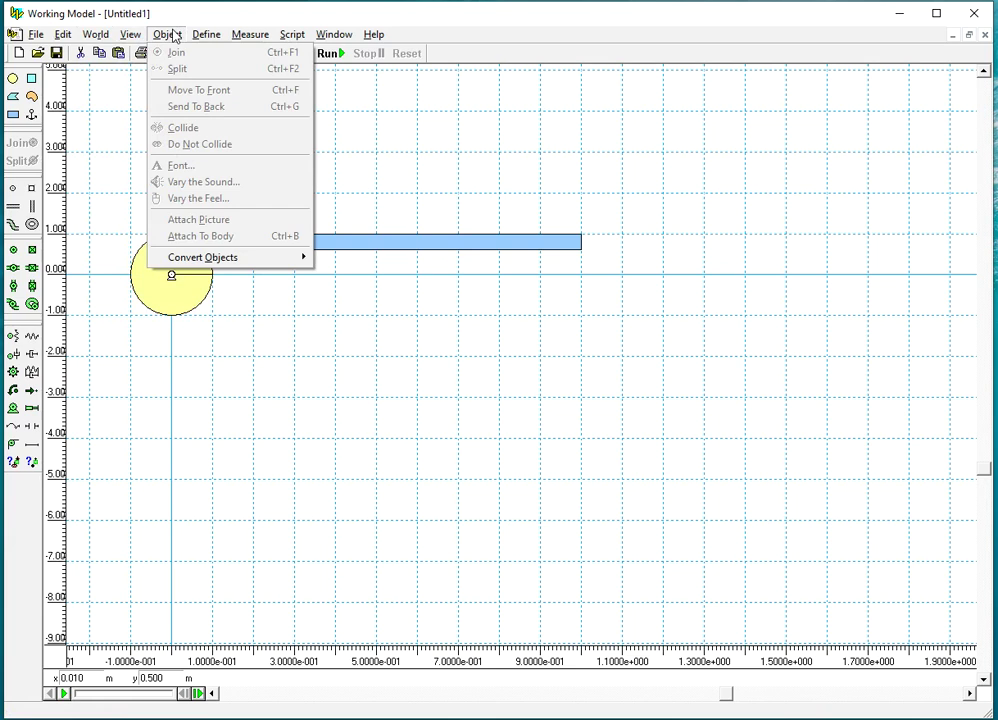
click(420, 128)
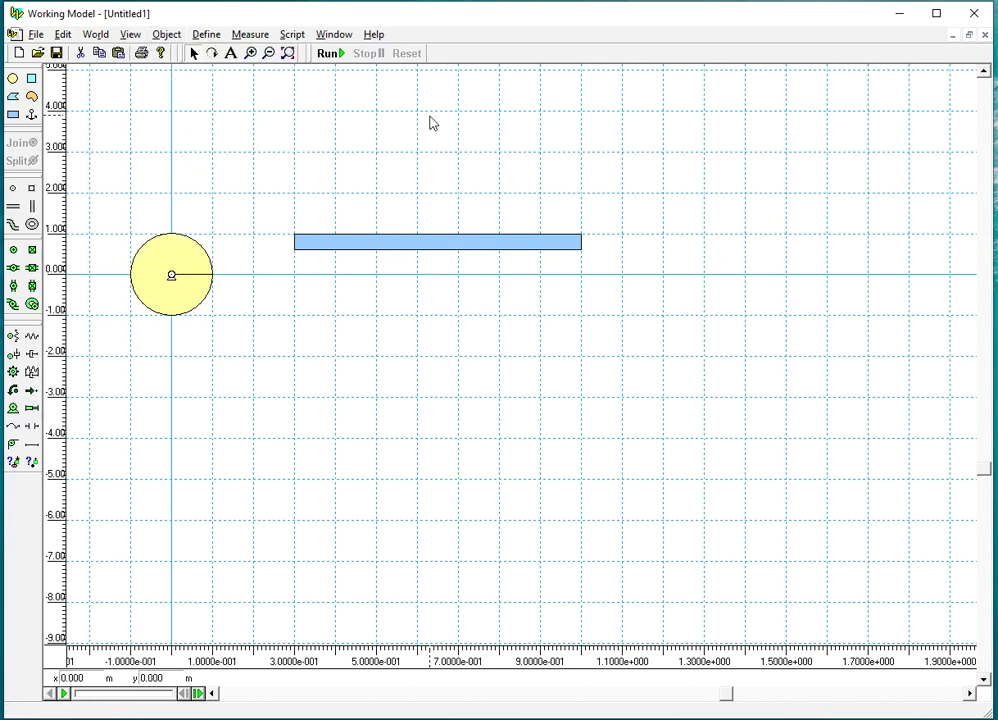
- Paste the copied notes with Edit > Paste and select all five lines of the text block
click(58, 35)
click(100, 107)
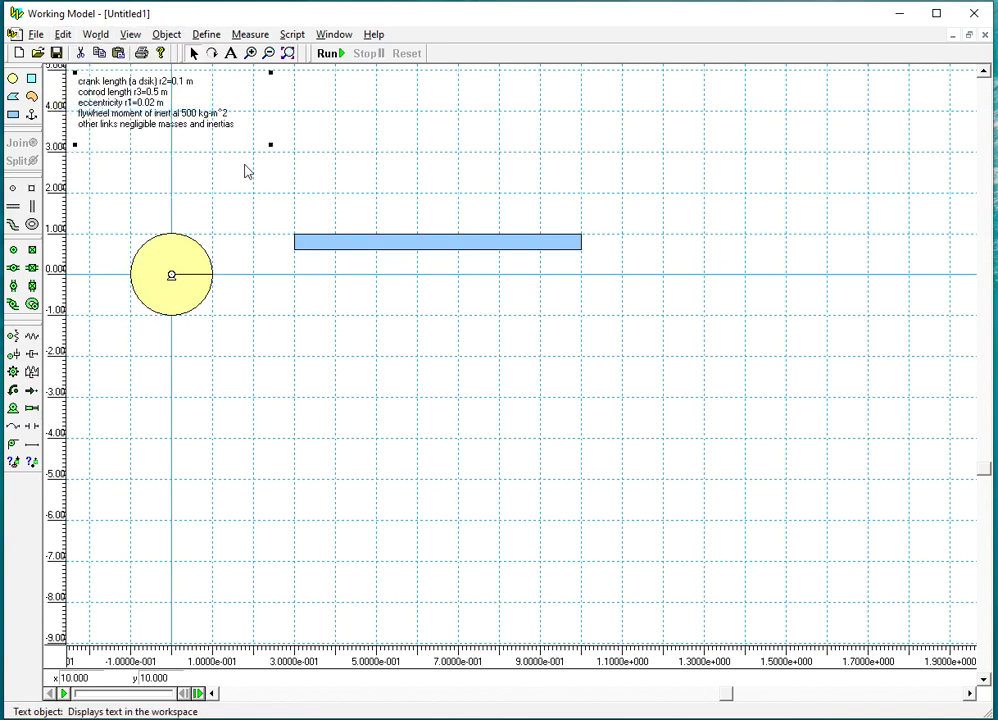
double_click(229, 137)
key(Escape)
double_click(80, 80)
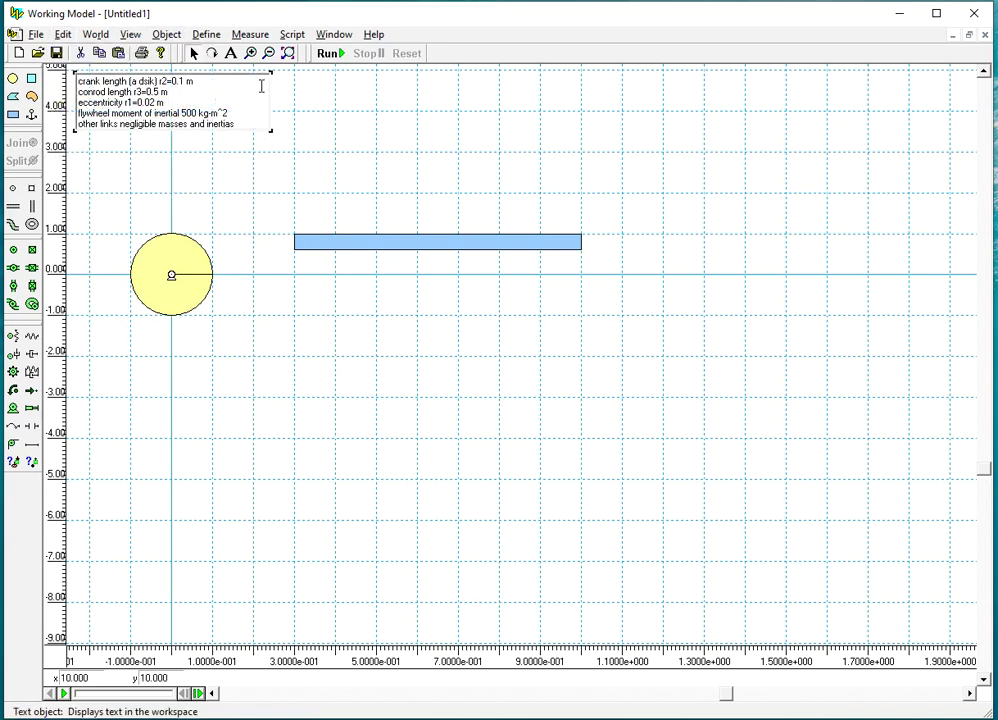
key(shift+Down)
key(shift+Down)
key(shift+Down)
key(shift+Down)
key(shift+Down)
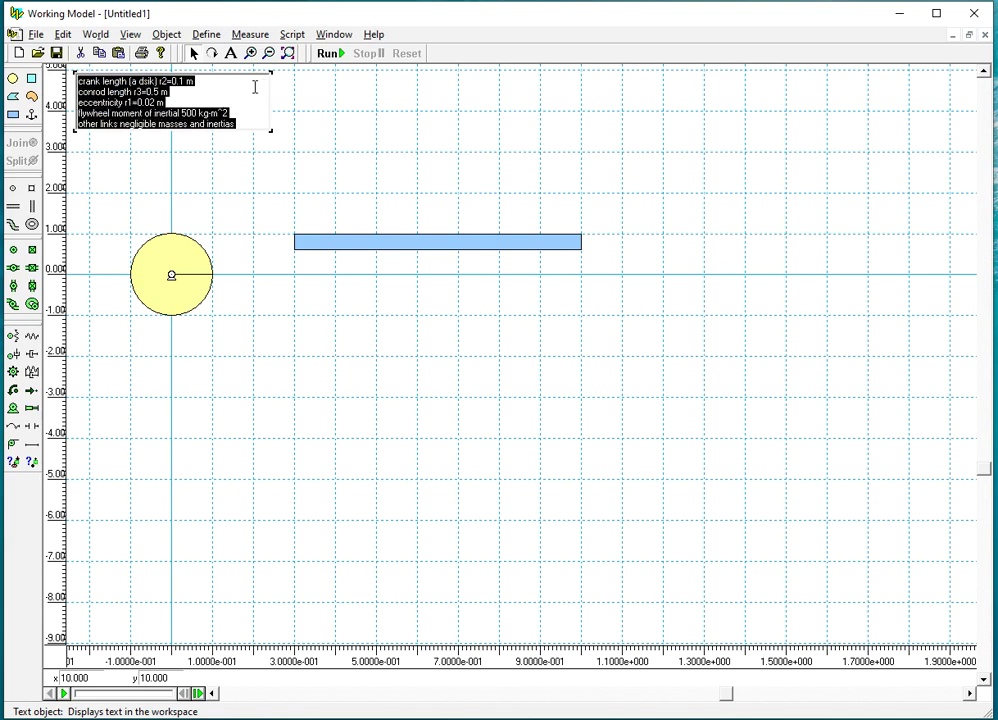
- Set the parameter notes' font size to 14 pt
click(155, 35)
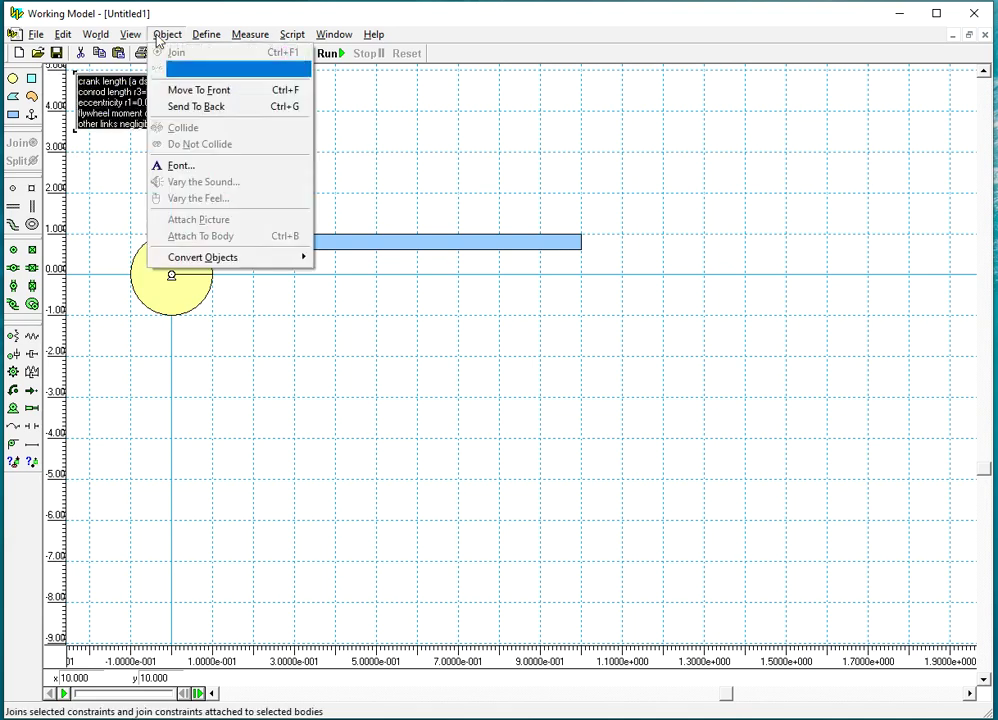
click(176, 163)
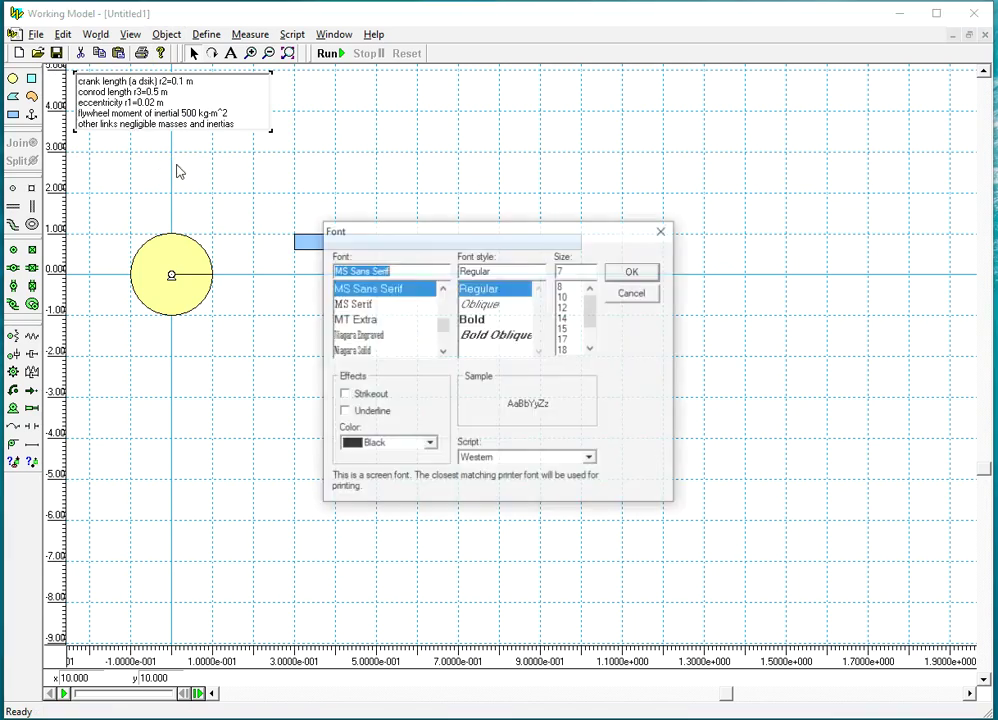
click(564, 318)
click(621, 276)
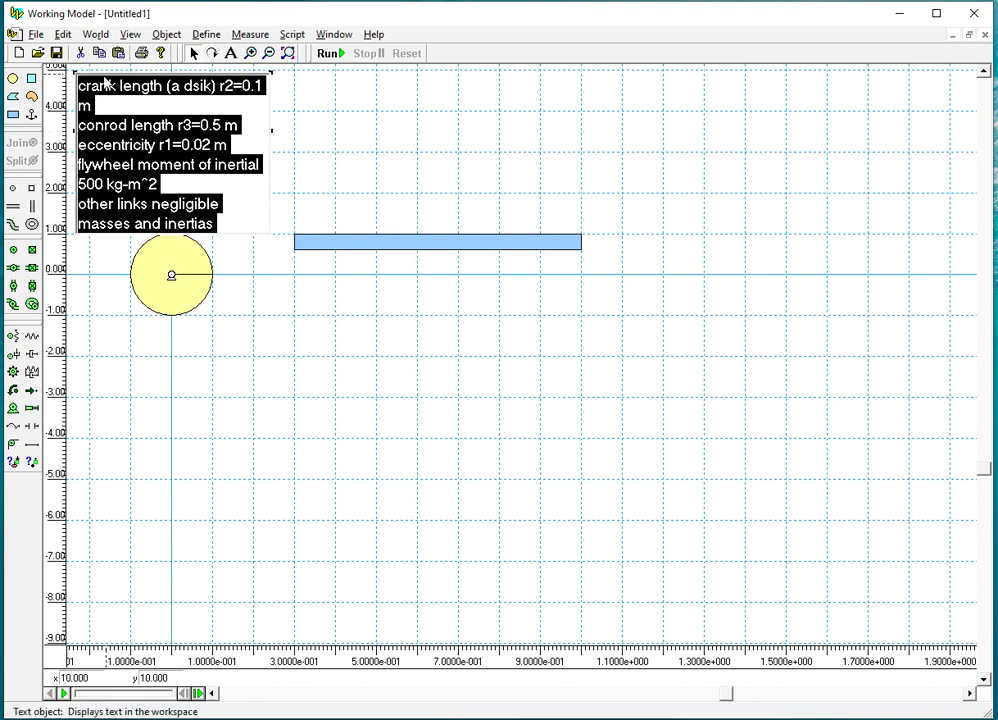
- Move the text block to the upper right and widen it so each parameter fits one line
click(307, 138)
drag(206, 87, 797, 99)
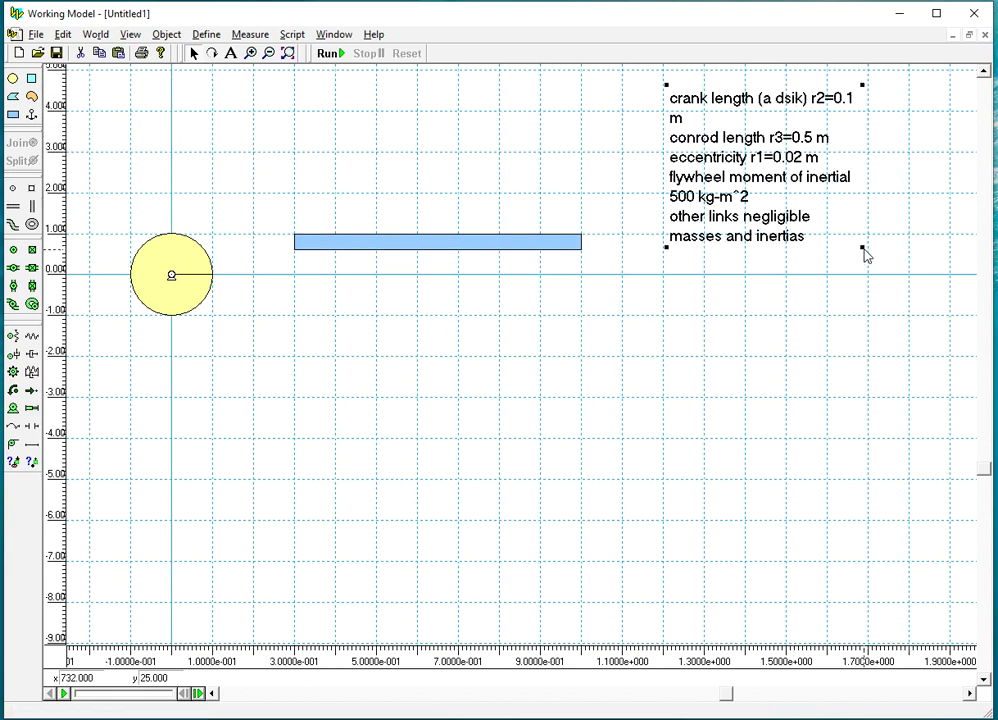
drag(864, 249, 966, 247)
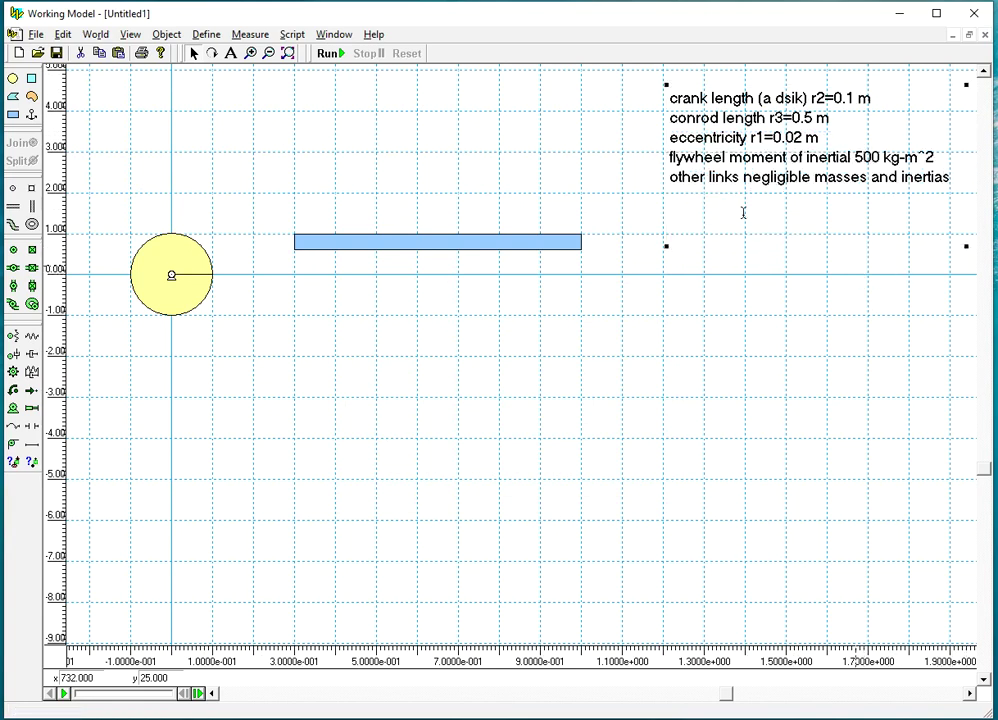
mouse_move(675, 244)
mouse_down()
mouse_move(675, 207)
mouse_move(668, 256)
mouse_up()
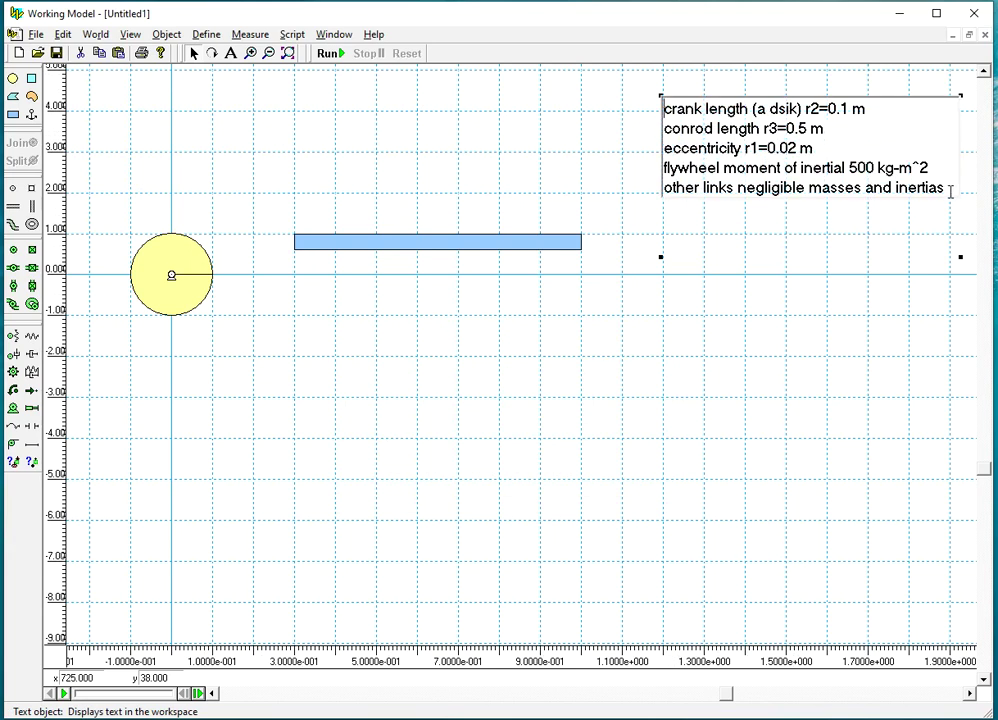
click(840, 245)
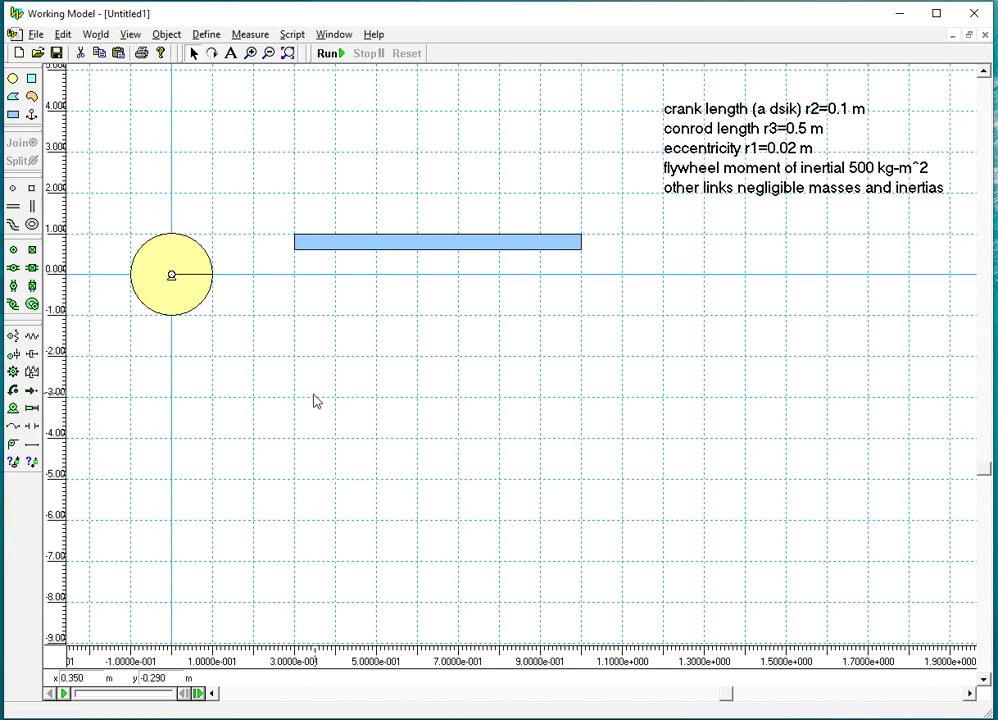
- Resize the blue bar to 0.5 m by 0.04 m and move it down to y −0.25 m
drag(334, 247, 294, 335)
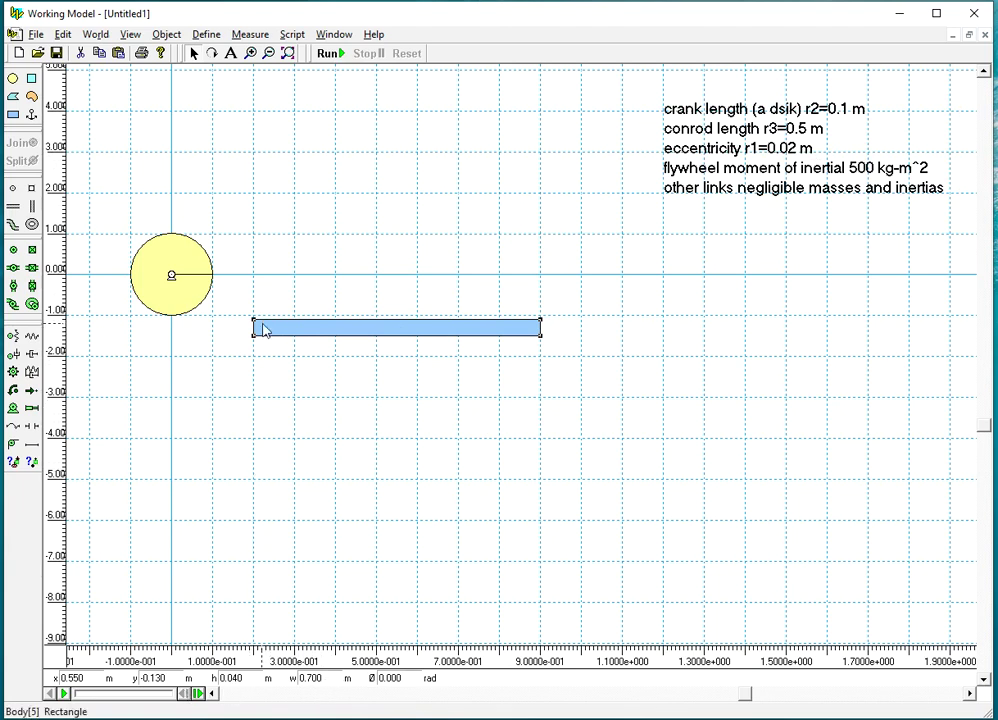
double_click(331, 679)
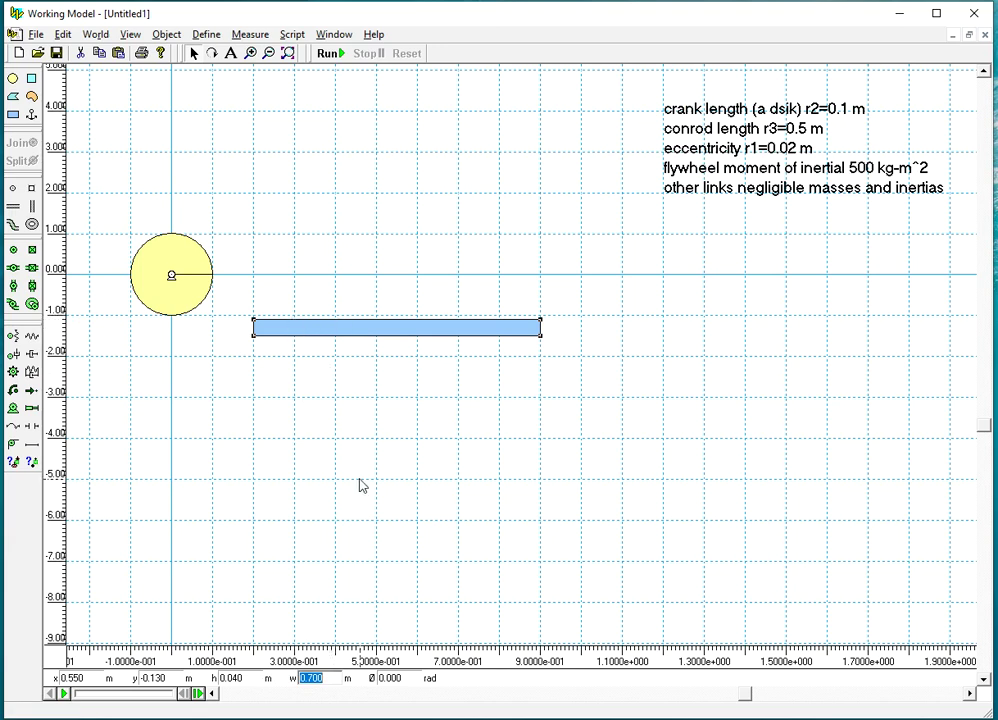
key(BackSpace)
key(Return)
click(337, 35)
click(348, 86)
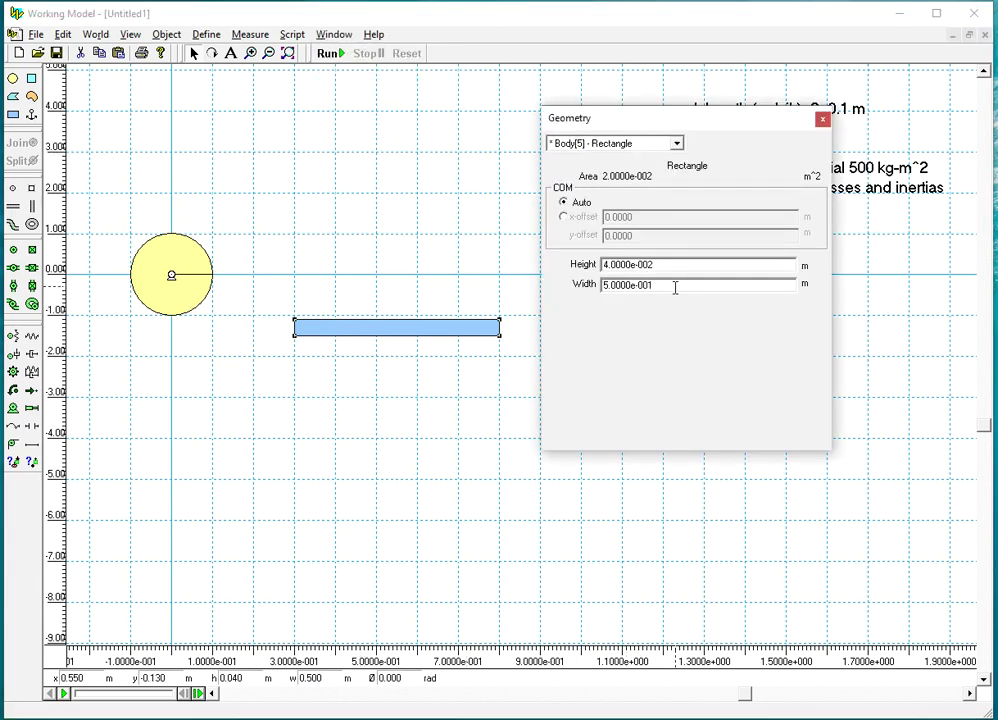
click(822, 119)
drag(339, 336, 342, 386)
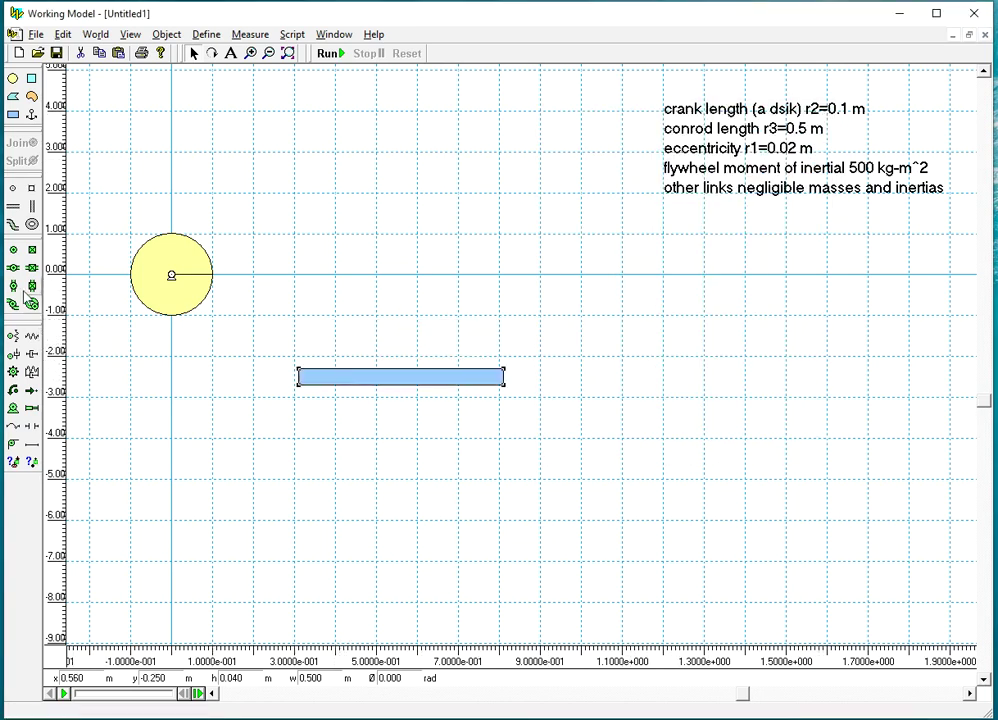
- Join a flywheel rim point to the bar's left end and swing the bar down as the conrod
click(287, 380)
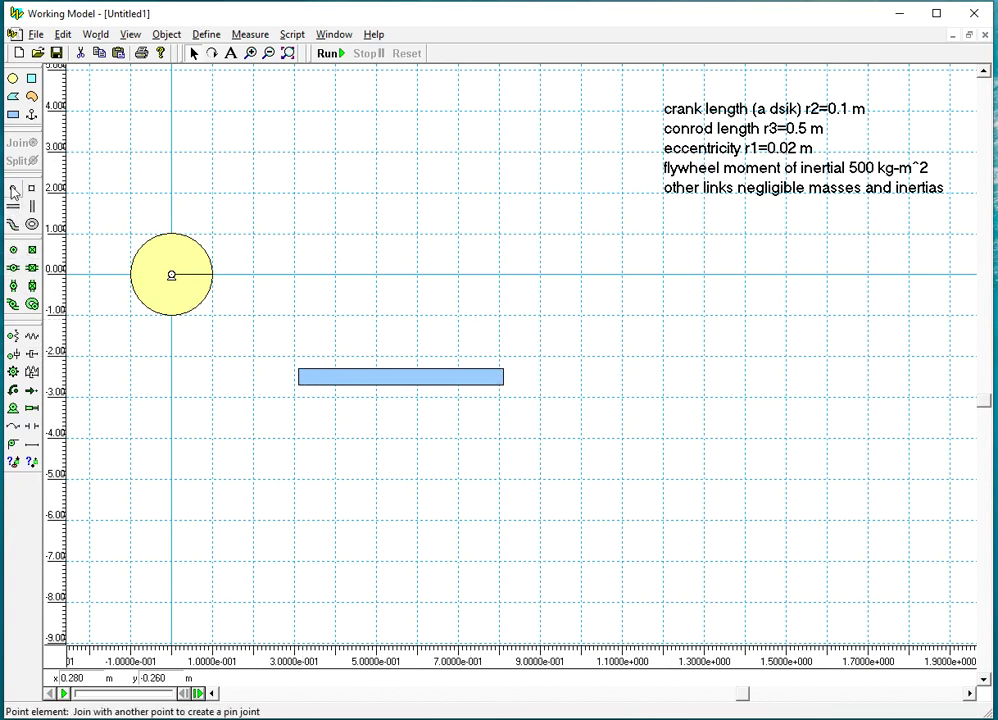
click(14, 192)
click(212, 274)
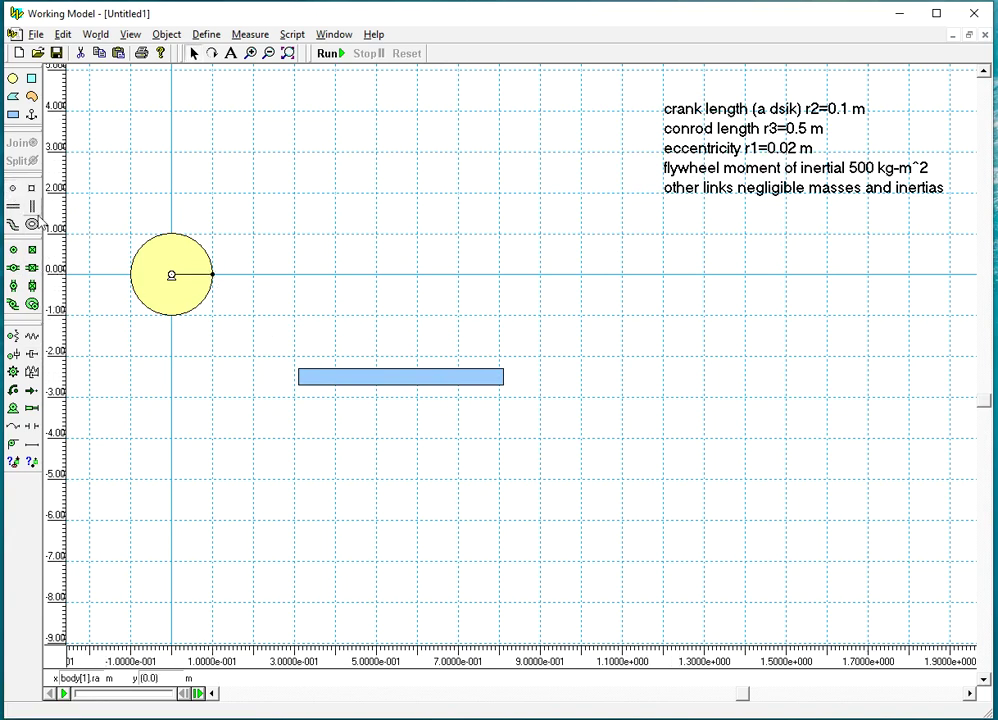
click(298, 376)
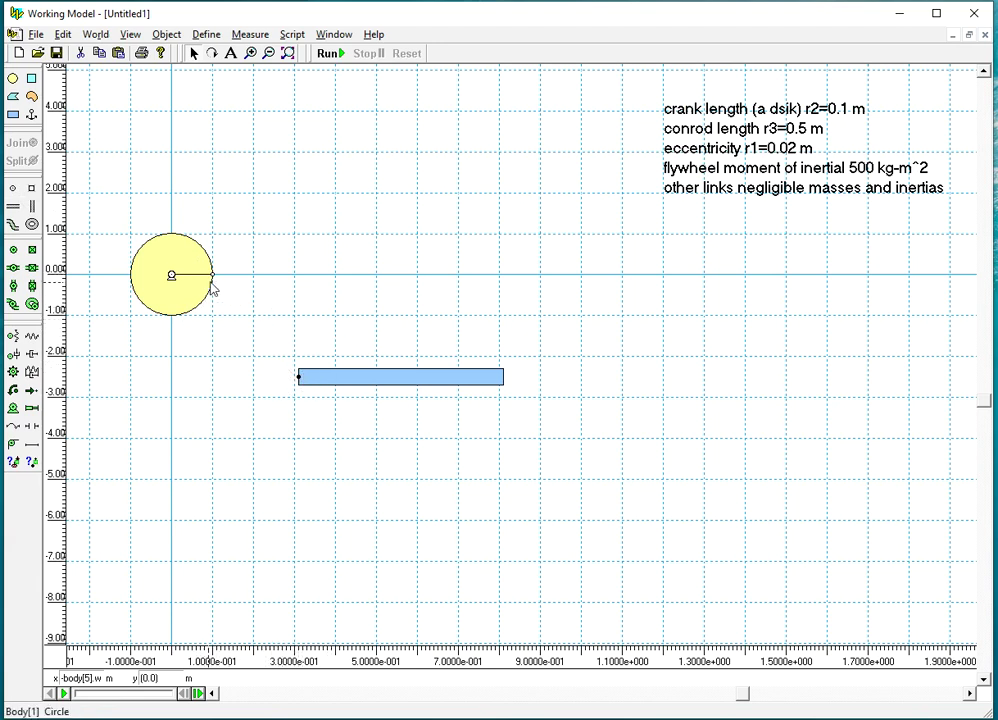
shift+click(214, 281)
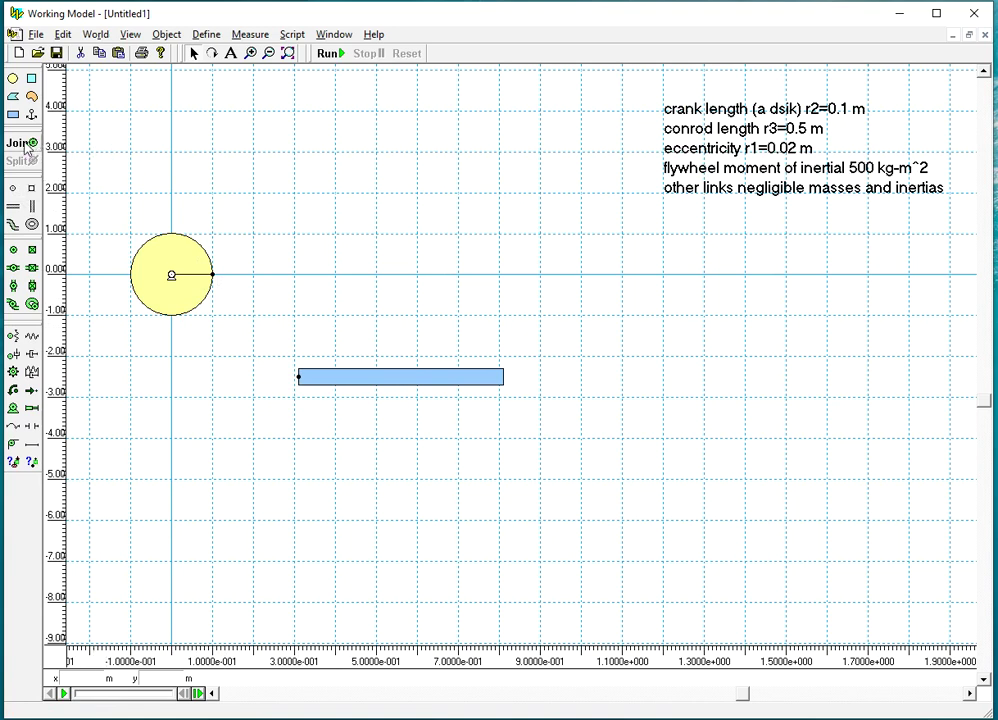
click(24, 143)
drag(388, 284, 198, 455)
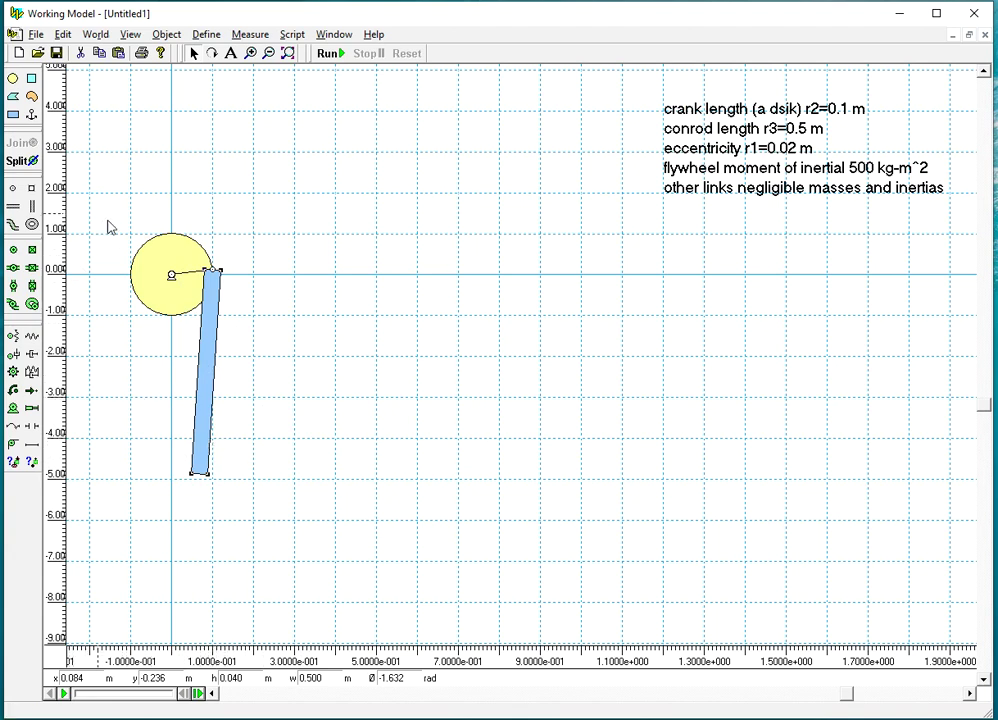
click(13, 115)
- Draw a small block right of the rod and make it 0.1 m tall
drag(347, 343, 368, 381)
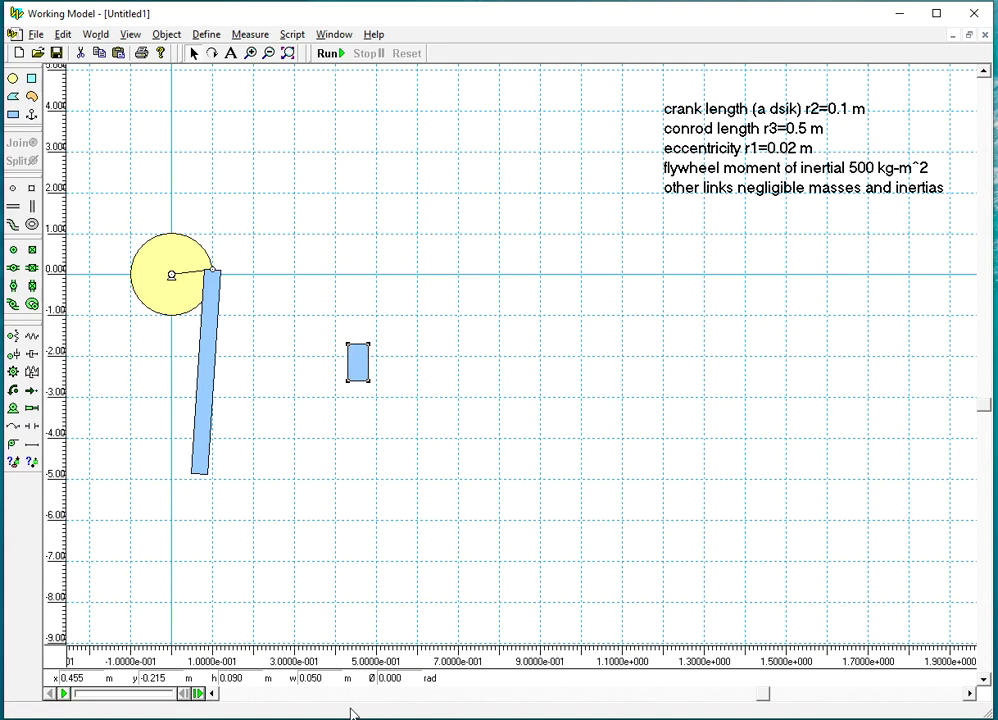
double_click(256, 678)
key(BackSpace)
key(Return)
- Thin the connecting rod to 0.03 m and swing its lower end down-right
click(205, 394)
double_click(256, 678)
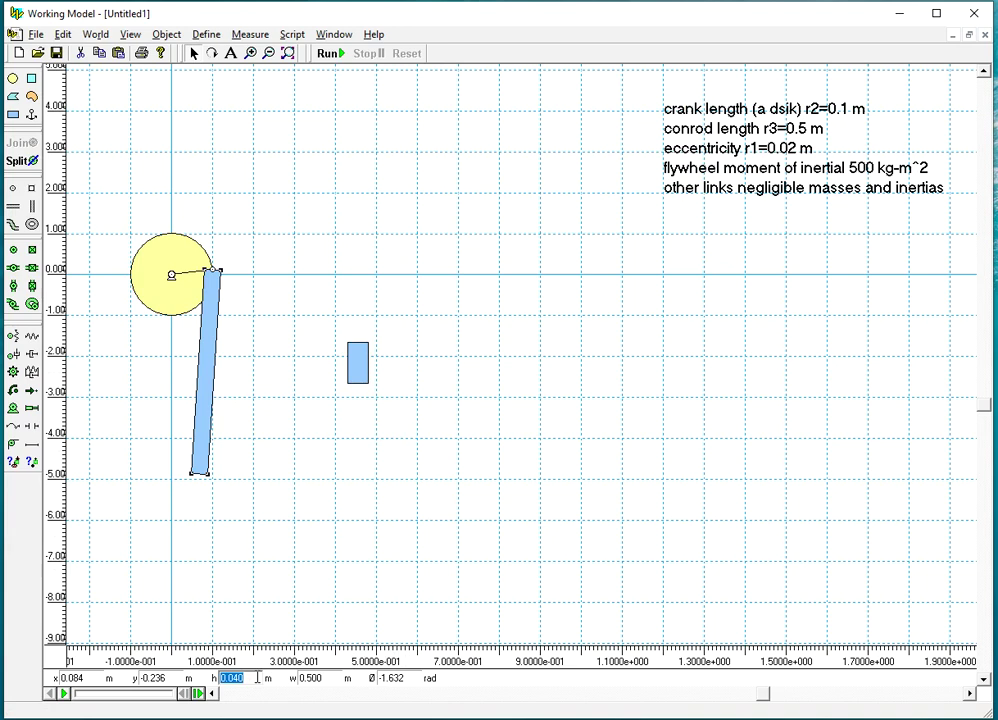
key(BackSpace)
text(.03)
click(380, 505)
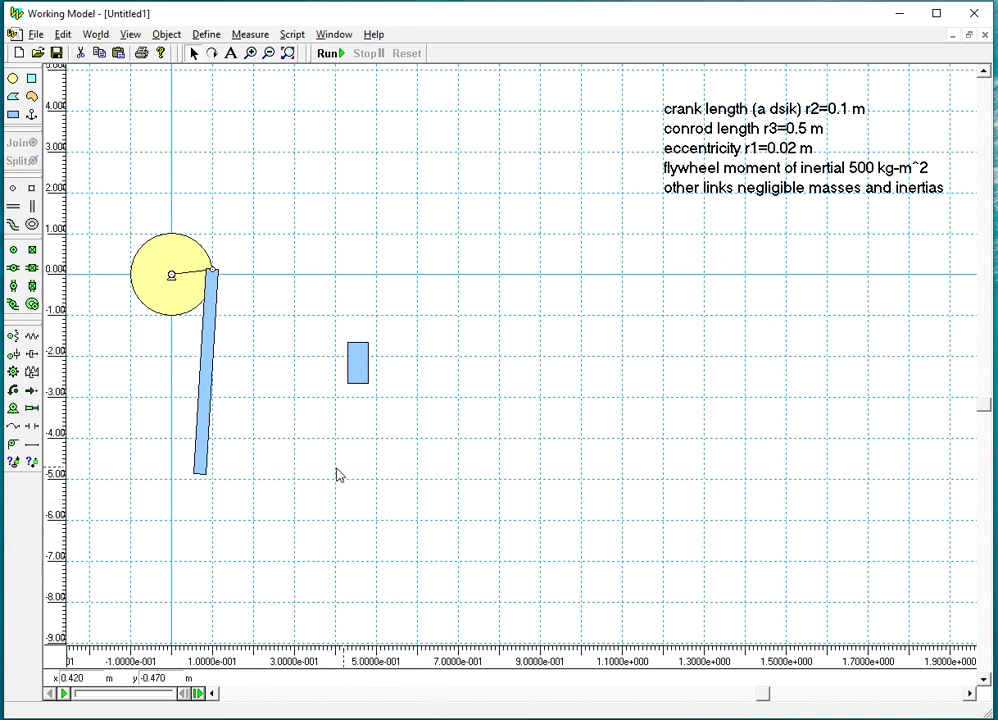
drag(202, 461, 250, 470)
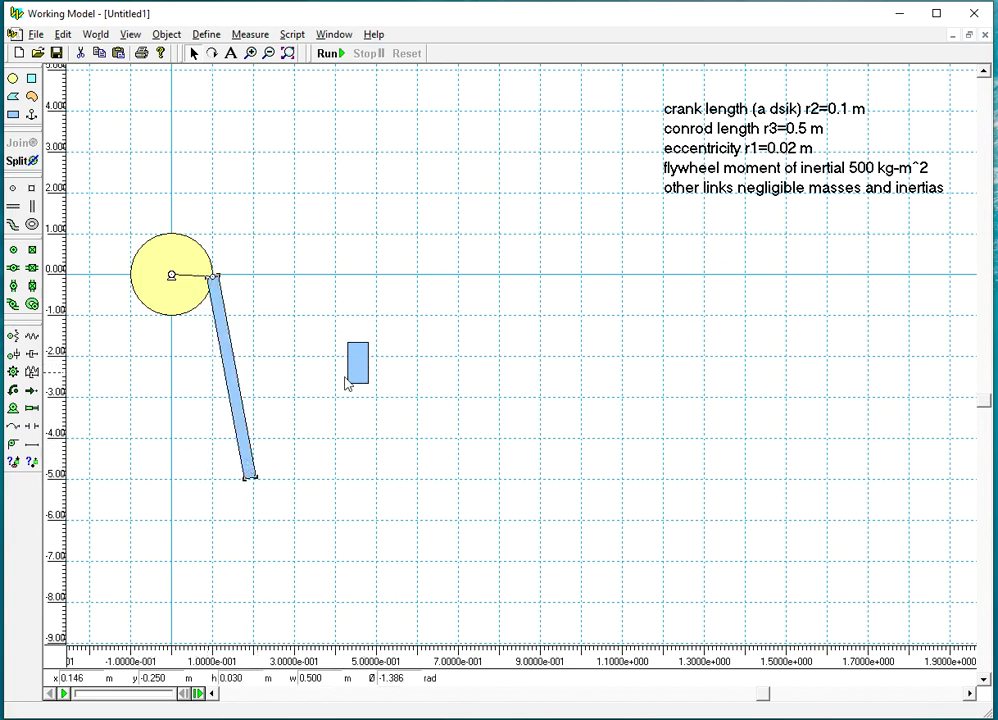
- Place a vertical slot joint beside the flywheel and set its position to x 0.02 m, y 0
click(31, 206)
click(191, 441)
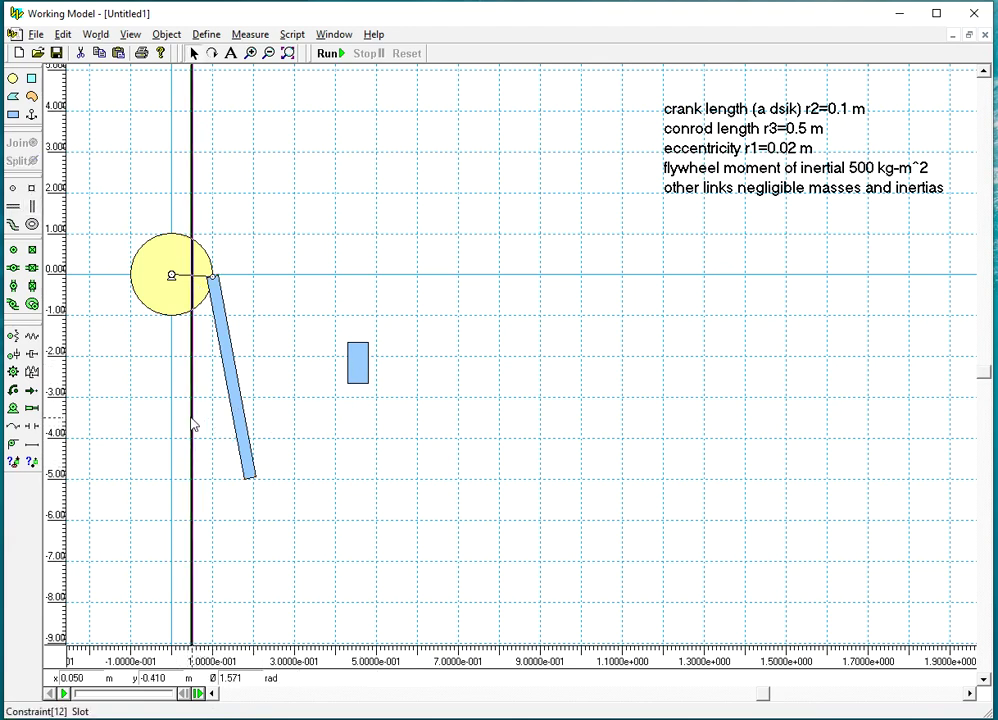
double_click(193, 423)
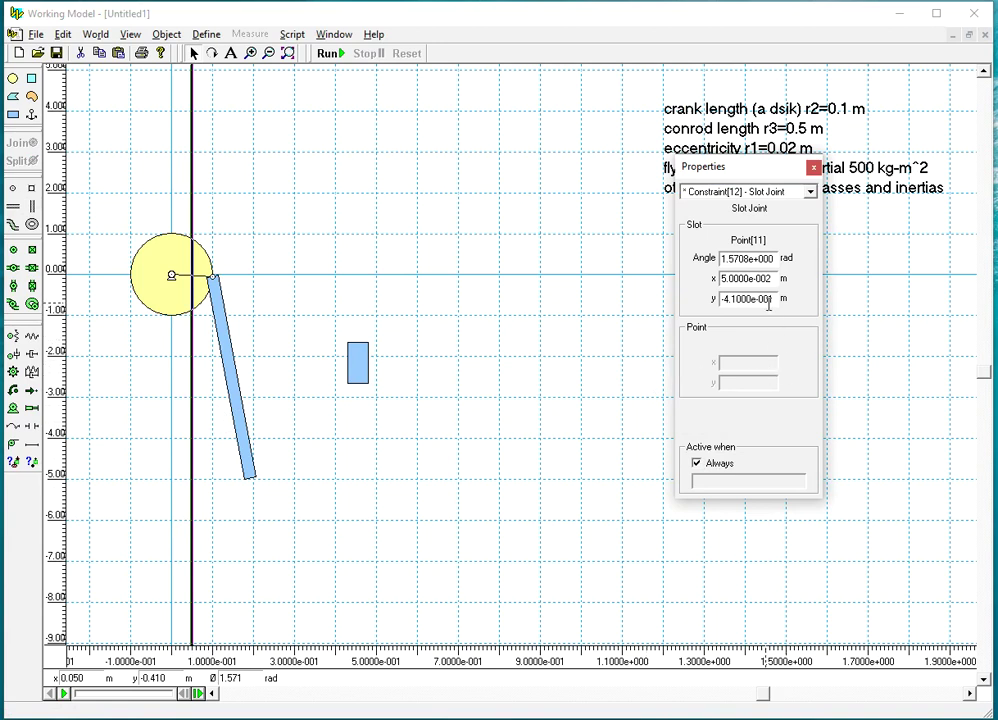
double_click(757, 300)
drag(775, 301, 693, 312)
text(0)
drag(755, 170, 649, 205)
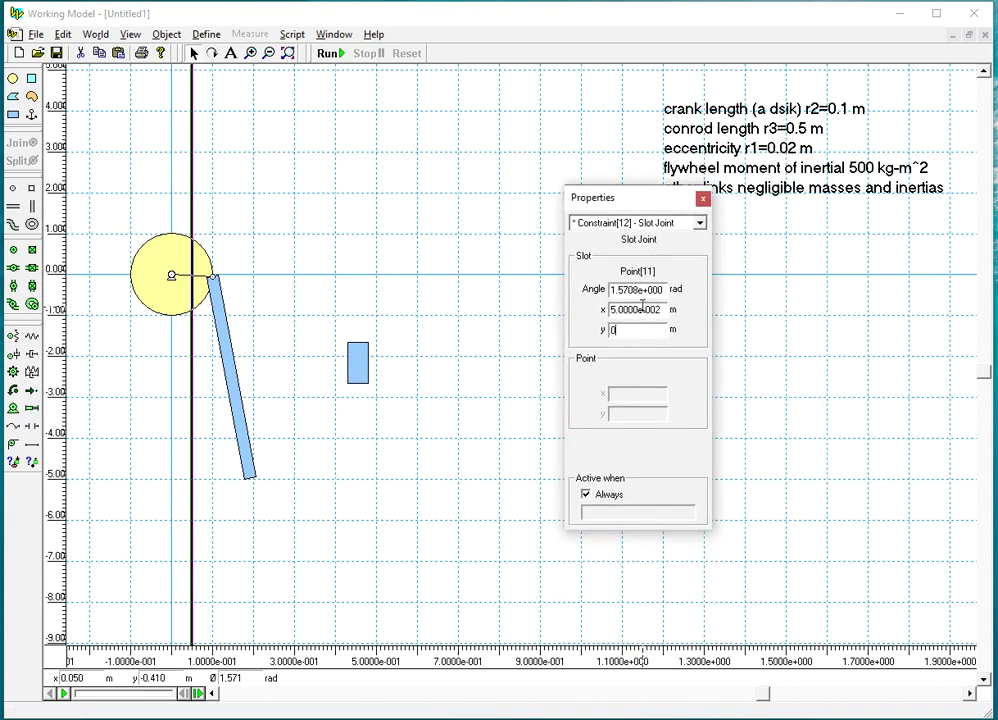
drag(662, 309, 605, 308)
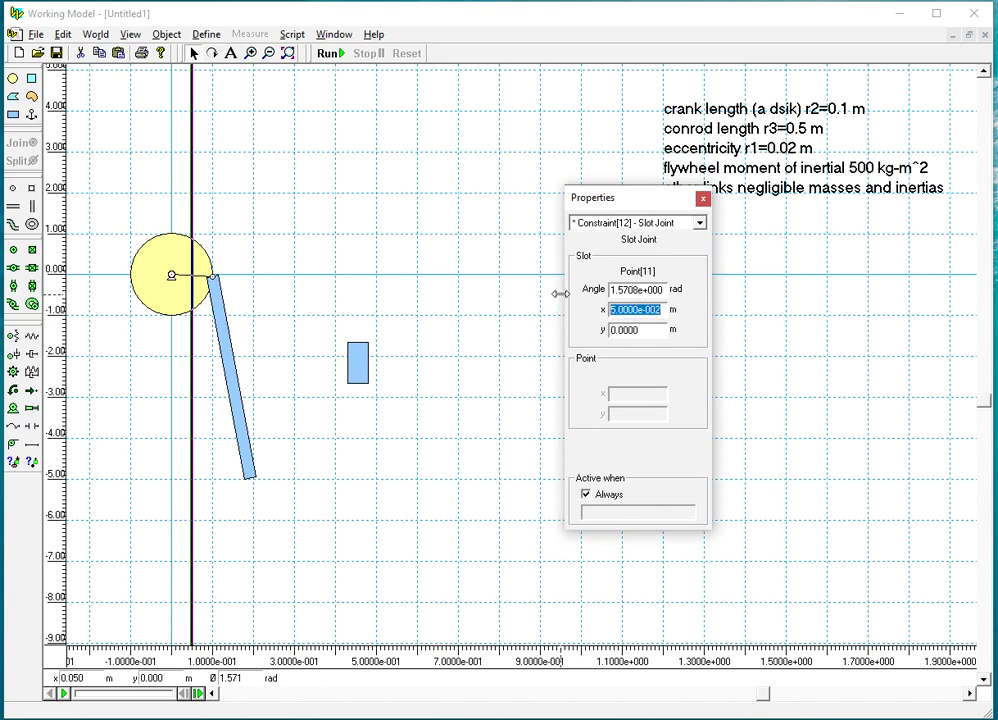
key(BackSpace)
text(.02)
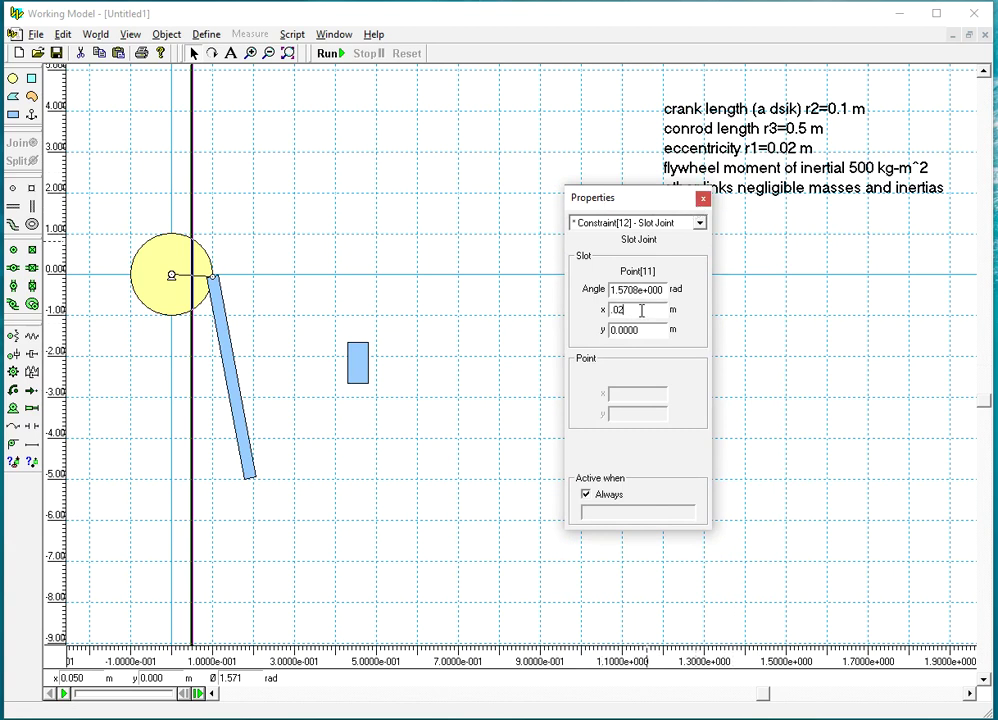
click(648, 330)
click(704, 199)
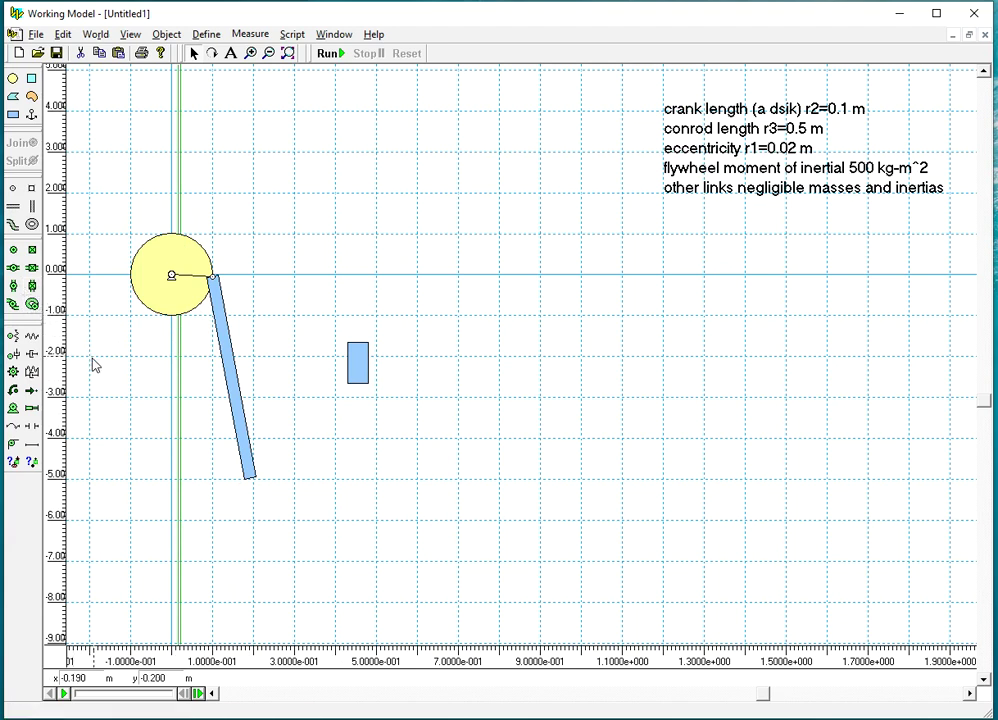
- Join a square point on the slider block to the slot, then undo that join
click(32, 190)
click(358, 367)
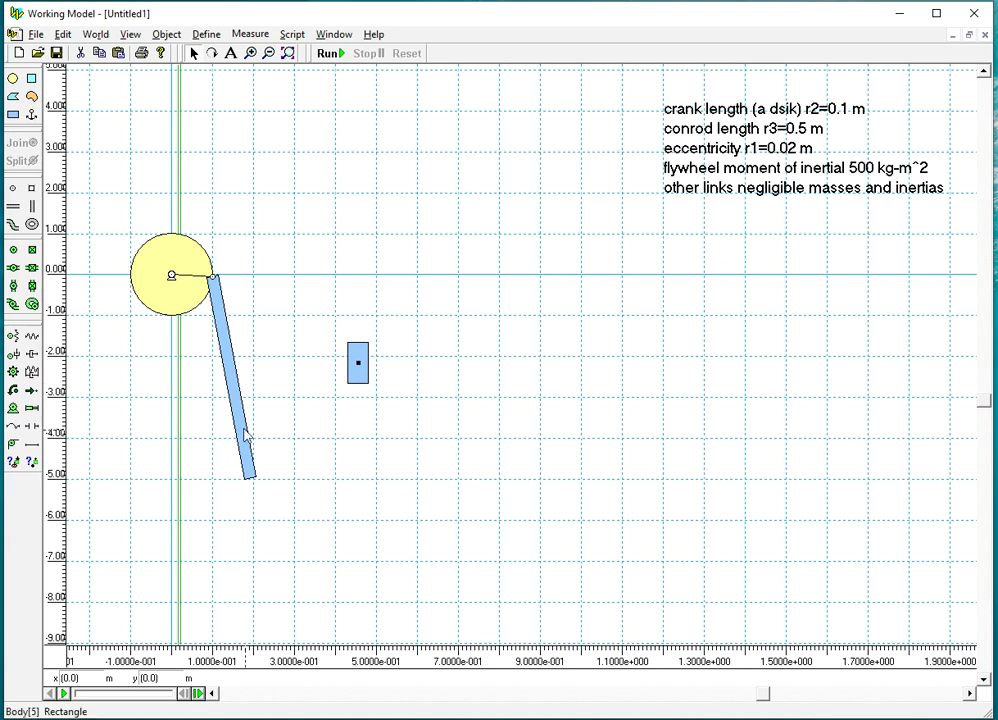
click(179, 419)
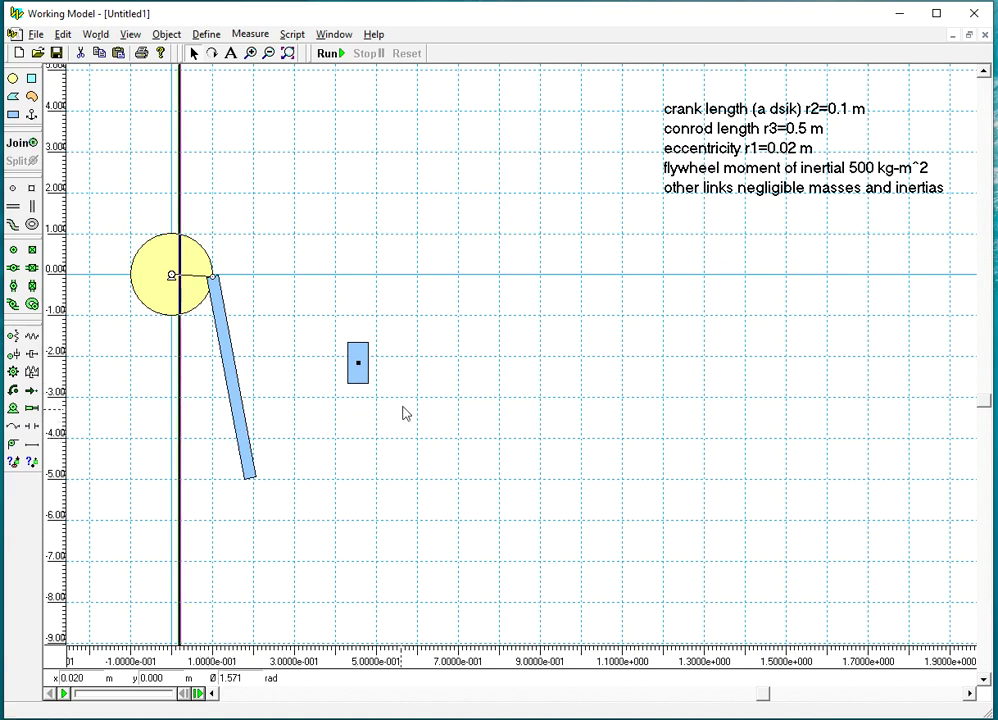
click(21, 142)
click(62, 34)
click(80, 52)
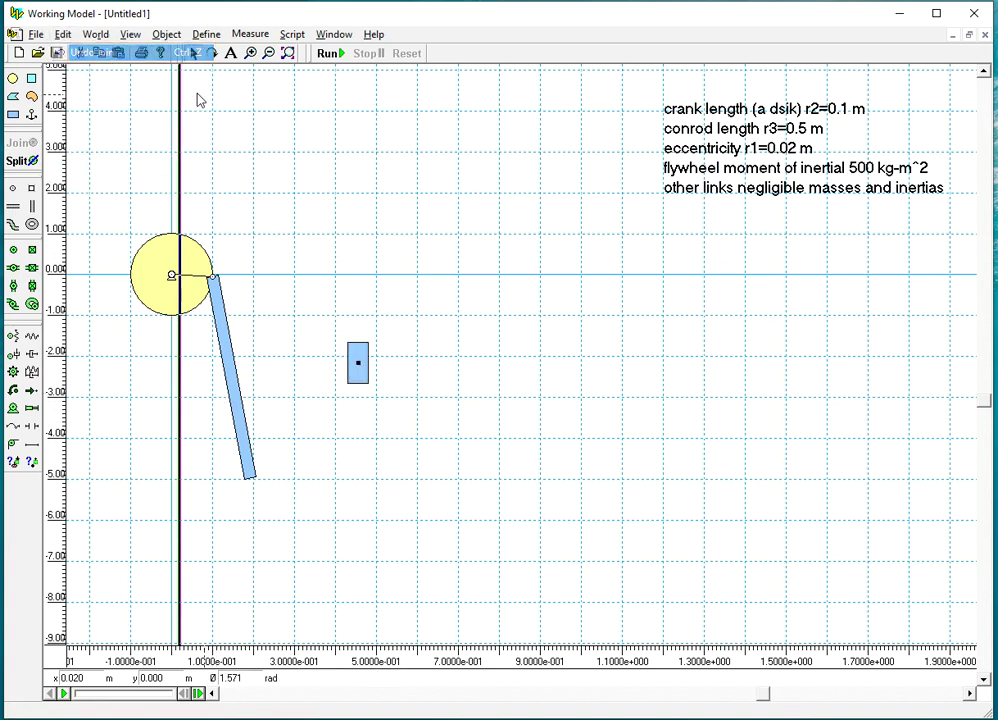
- Change the slider block's height to 0.05 m and update its width
click(359, 364)
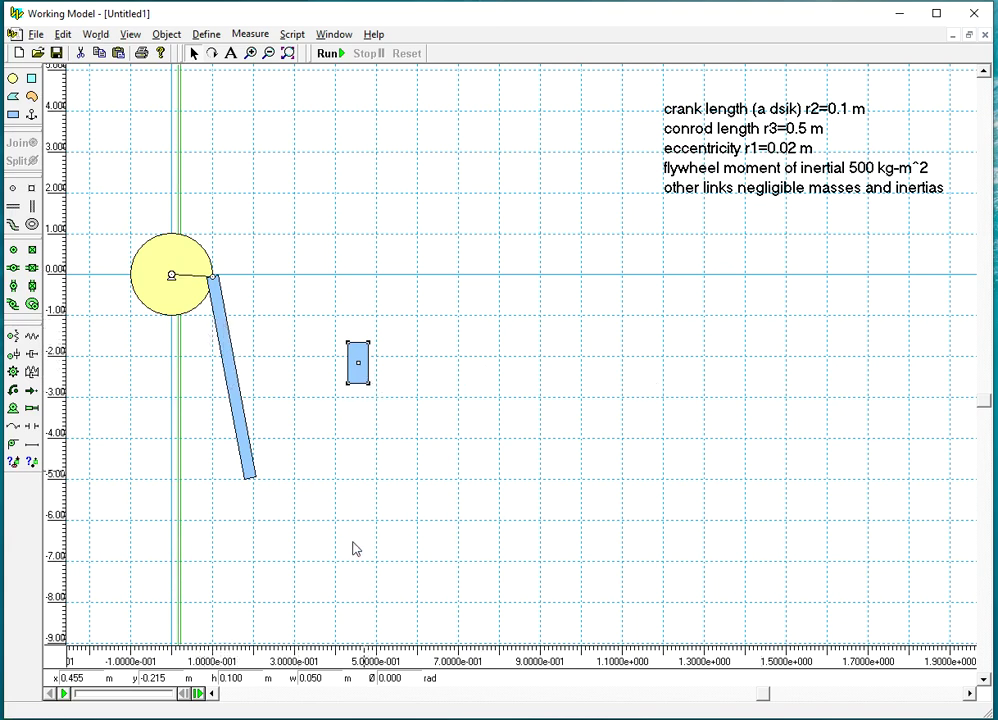
double_click(255, 677)
key(BackSpace)
text(.05)
key(Tab)
key(BackSpace)
click(448, 446)
- Join the block's centre point to the vertical slot and slide it below the rod's lower end
click(358, 363)
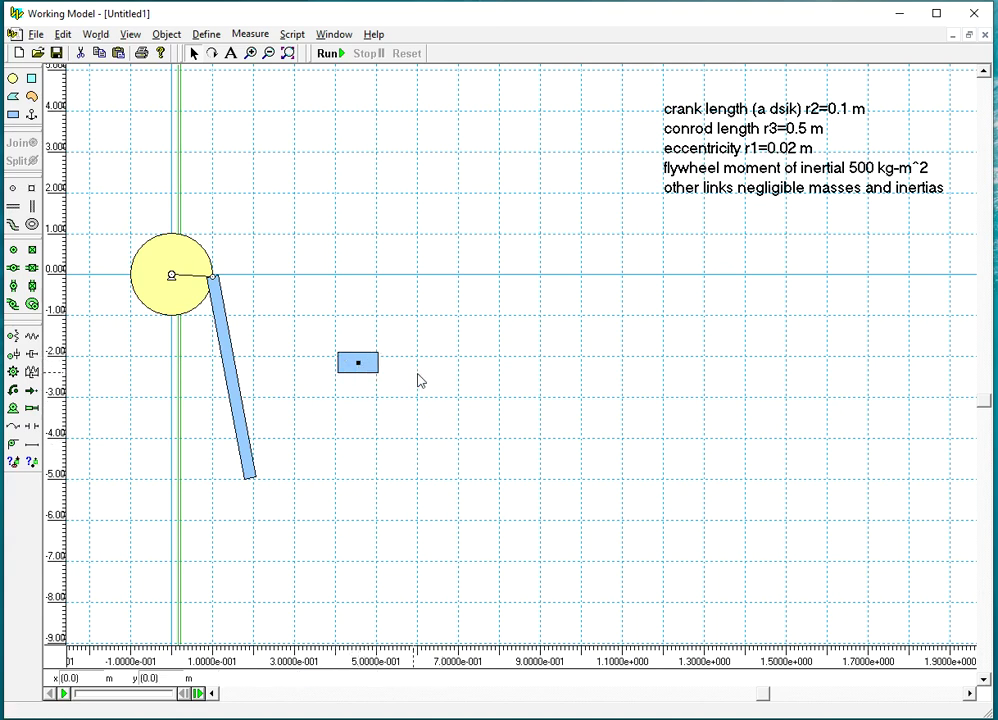
click(182, 403)
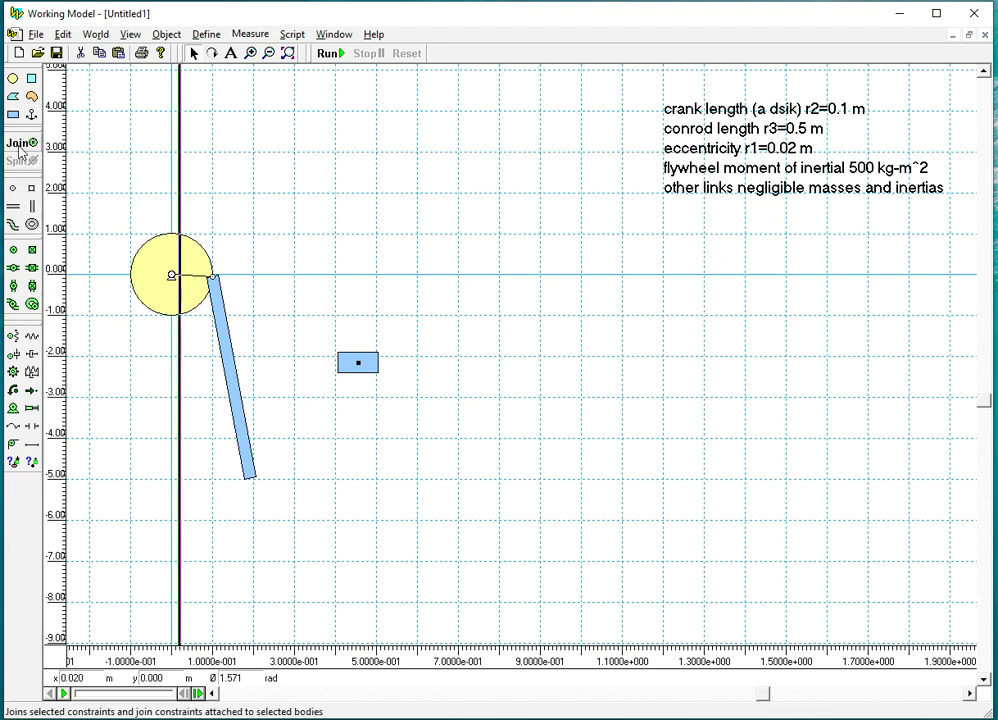
click(20, 148)
drag(182, 368, 186, 515)
click(357, 471)
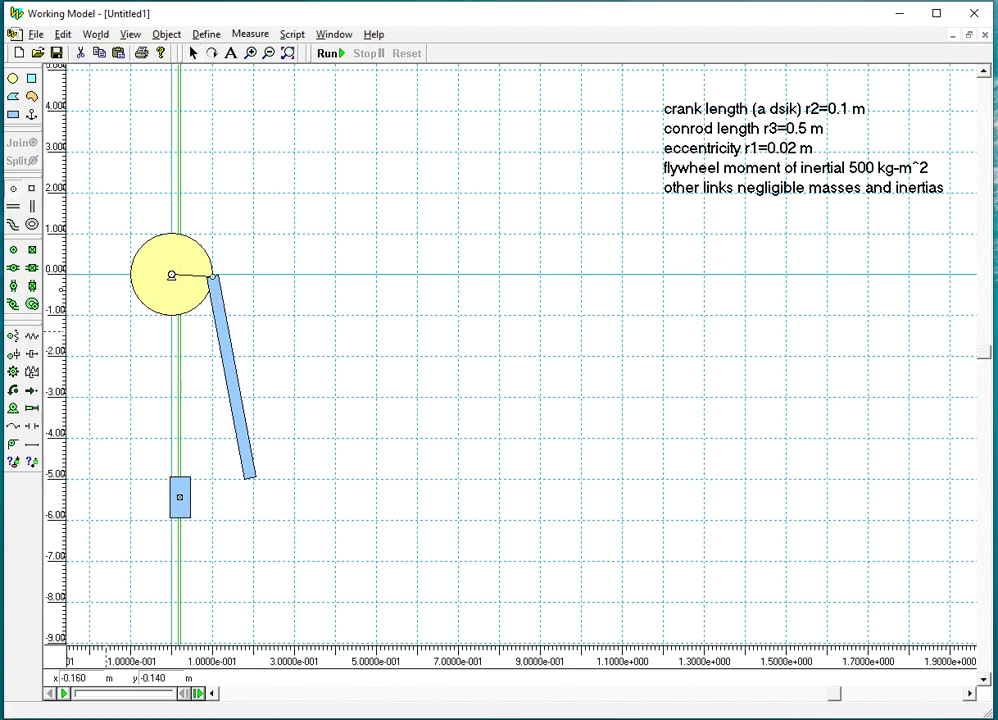
- Join points at the rod's lower end and the slider block's top to pin them together
click(15, 190)
click(250, 477)
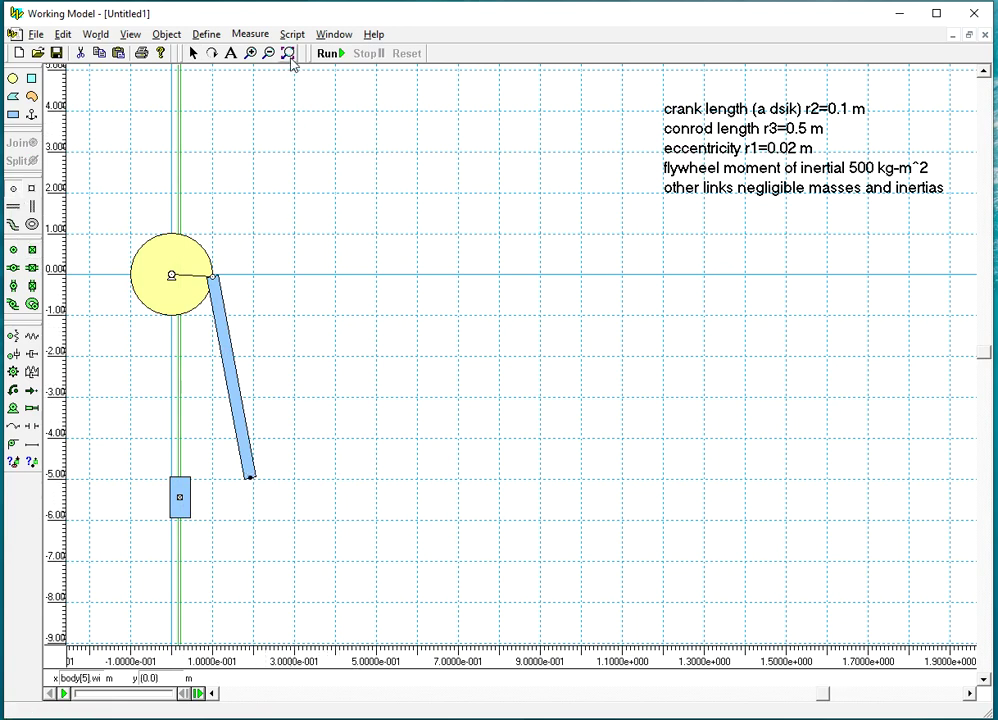
click(288, 53)
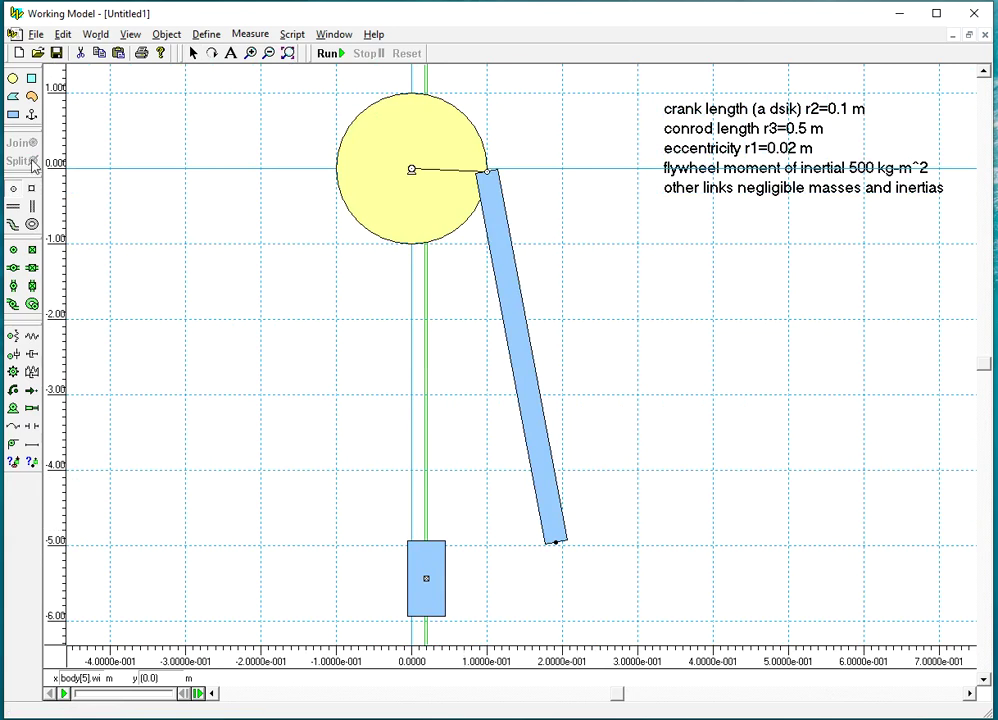
click(13, 188)
click(430, 545)
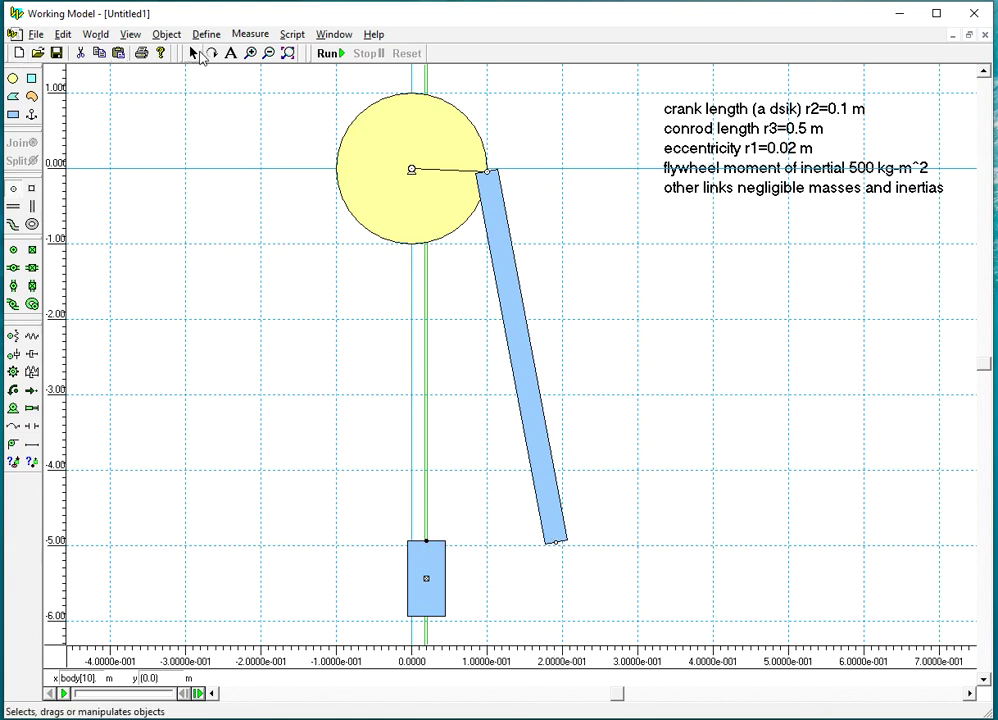
shift+click(557, 547)
click(20, 143)
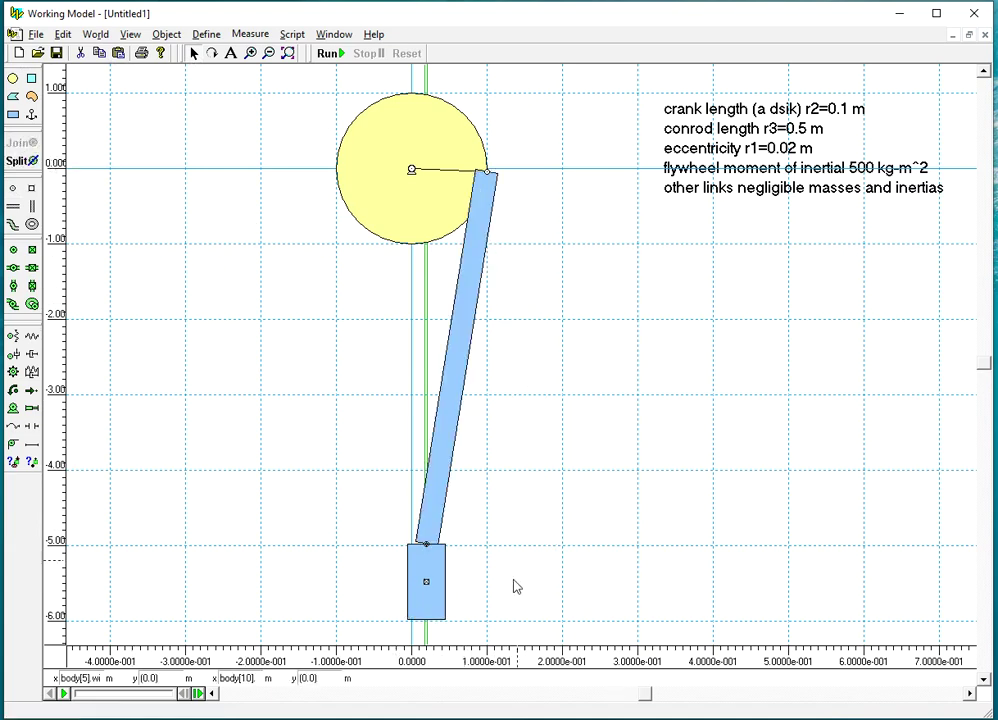
- Set the flywheel's rotation angle to 0 rad and zoom the view out by a factor of 2
double_click(367, 200)
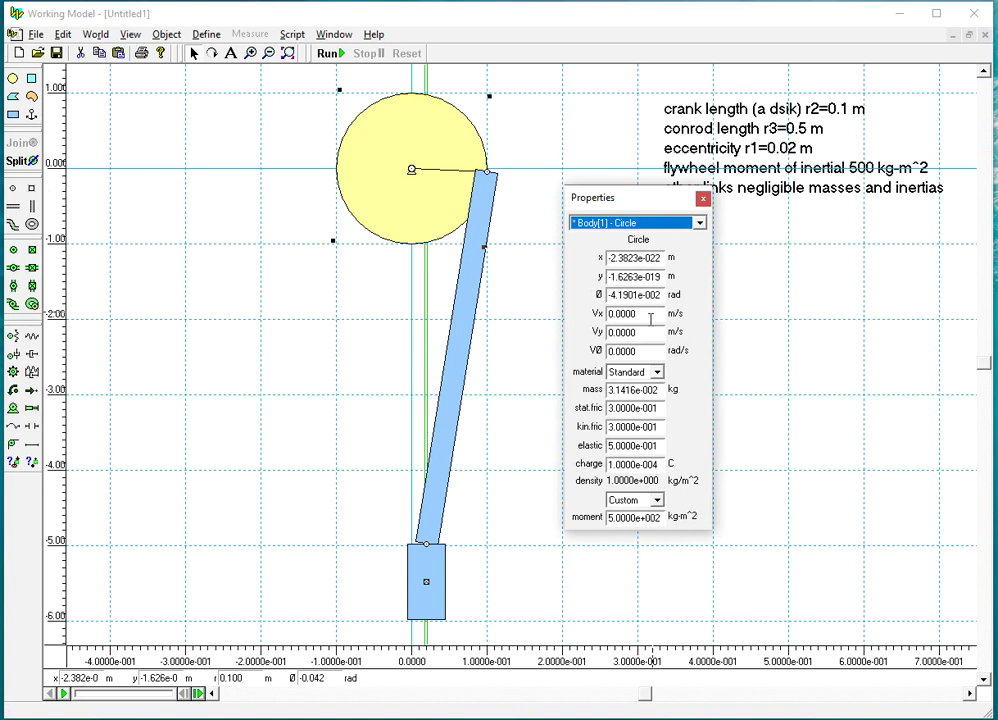
click(654, 295)
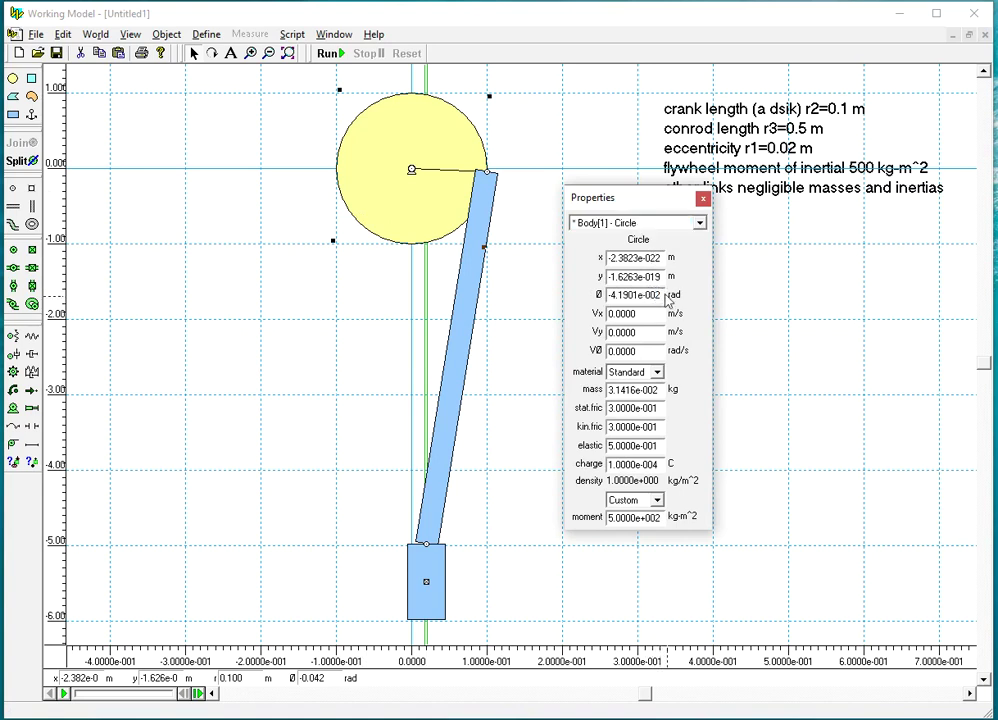
drag(668, 296, 578, 297)
text(0)
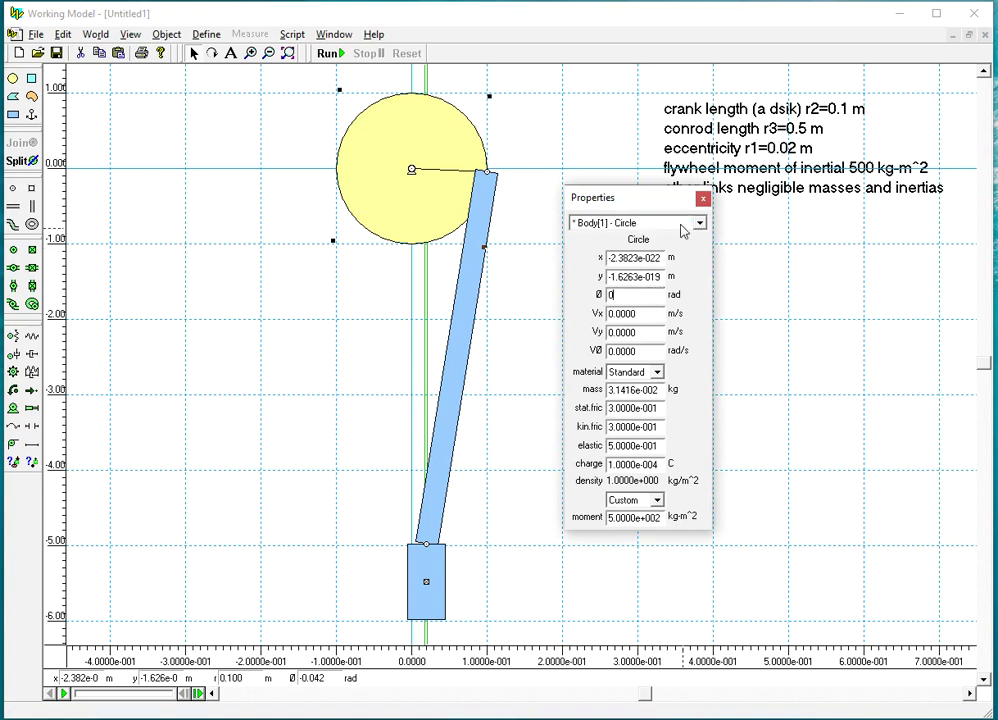
click(703, 198)
click(383, 377)
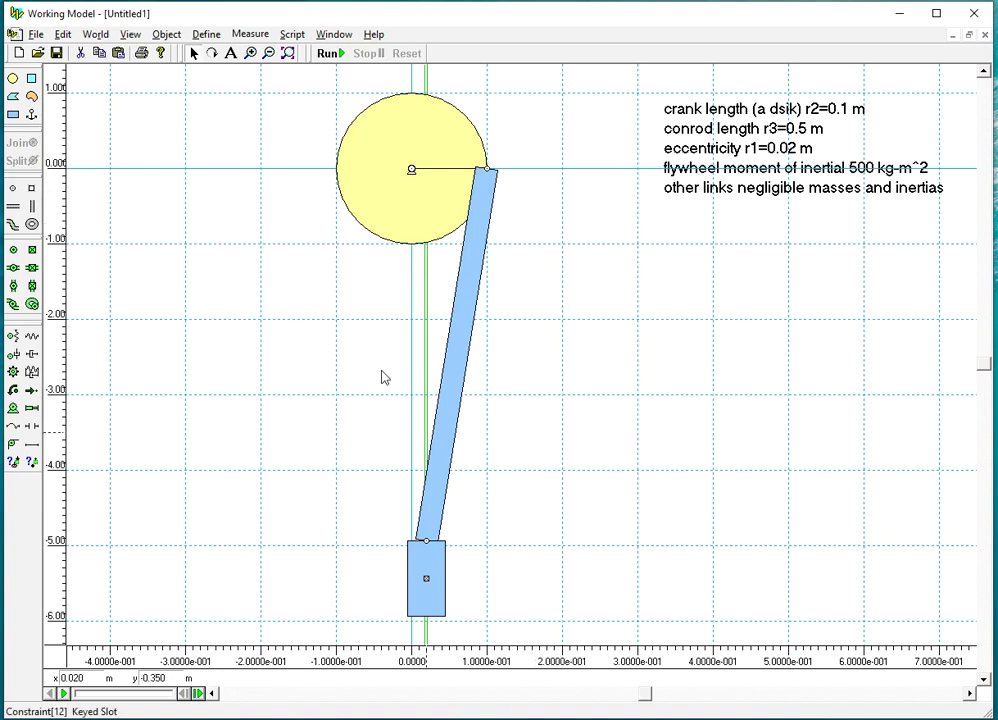
click(270, 54)
click(446, 343)
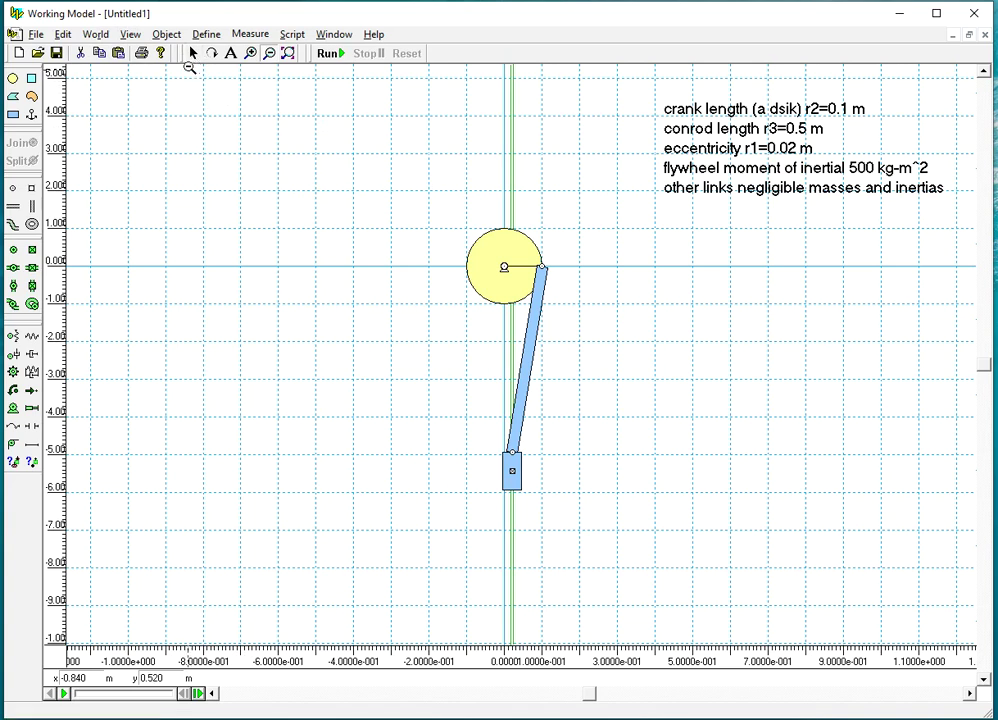
- Save the model to the Desktop as Crank_Slider
click(36, 35)
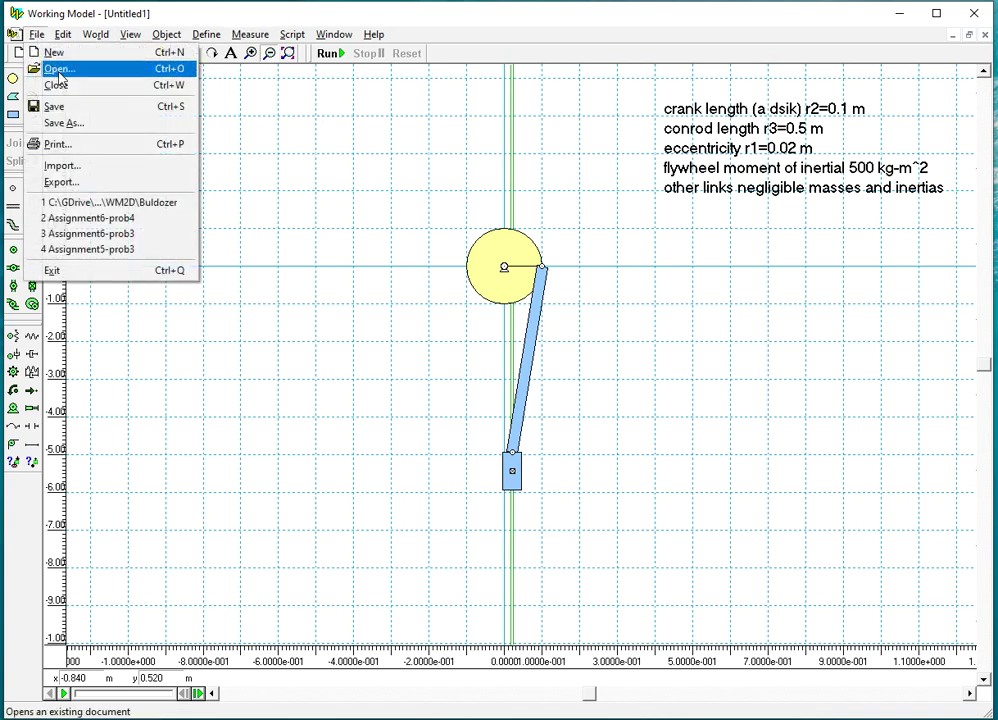
click(76, 124)
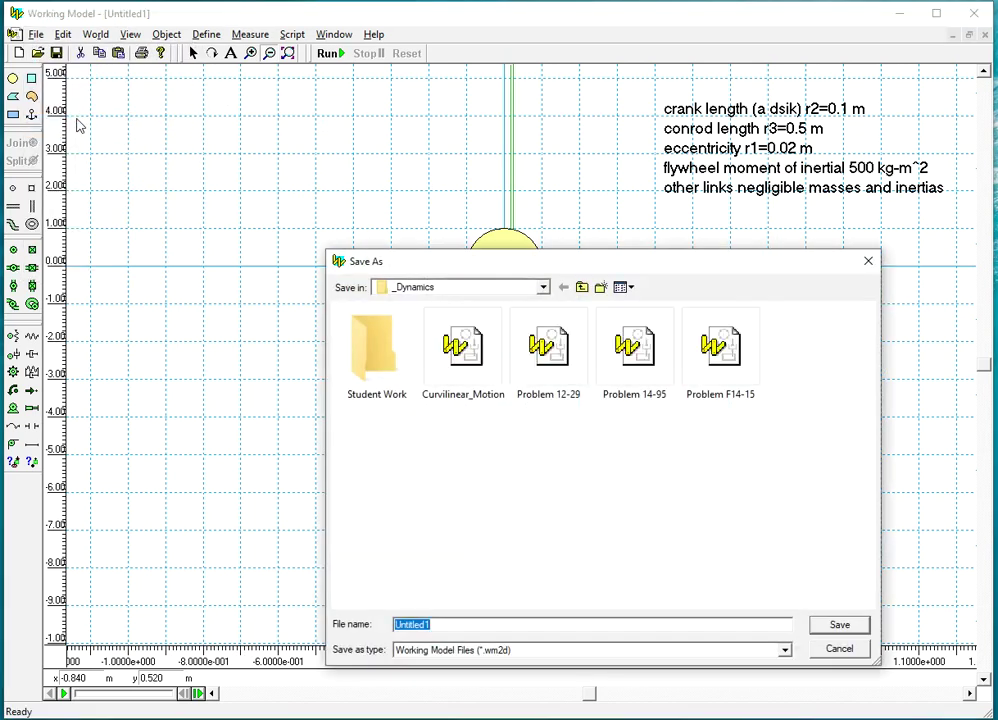
click(543, 288)
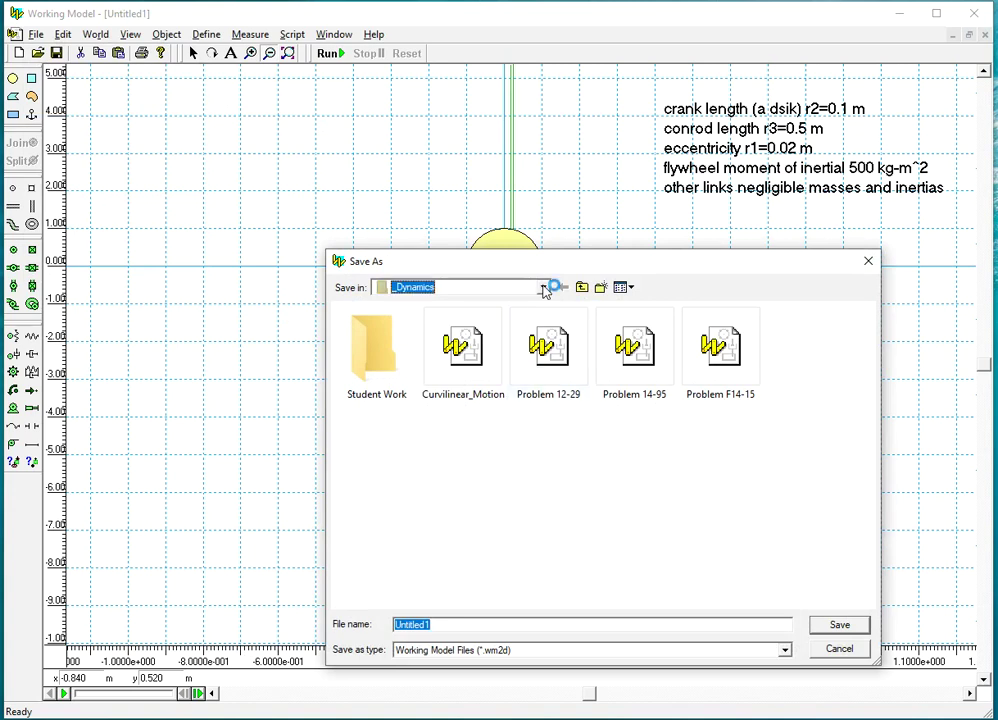
click(544, 289)
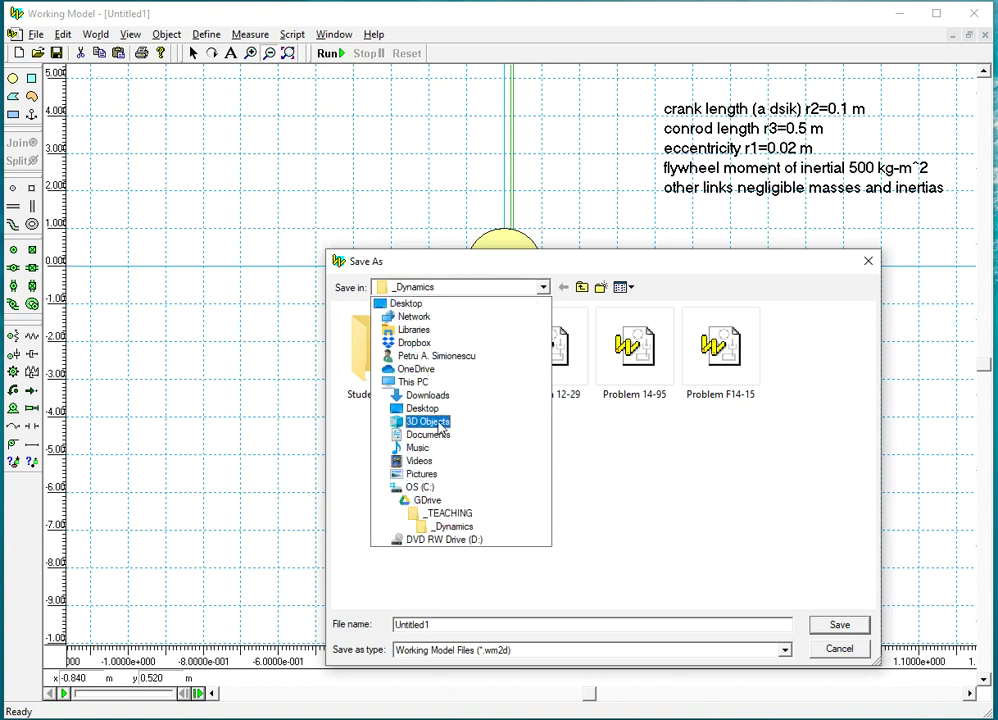
click(420, 408)
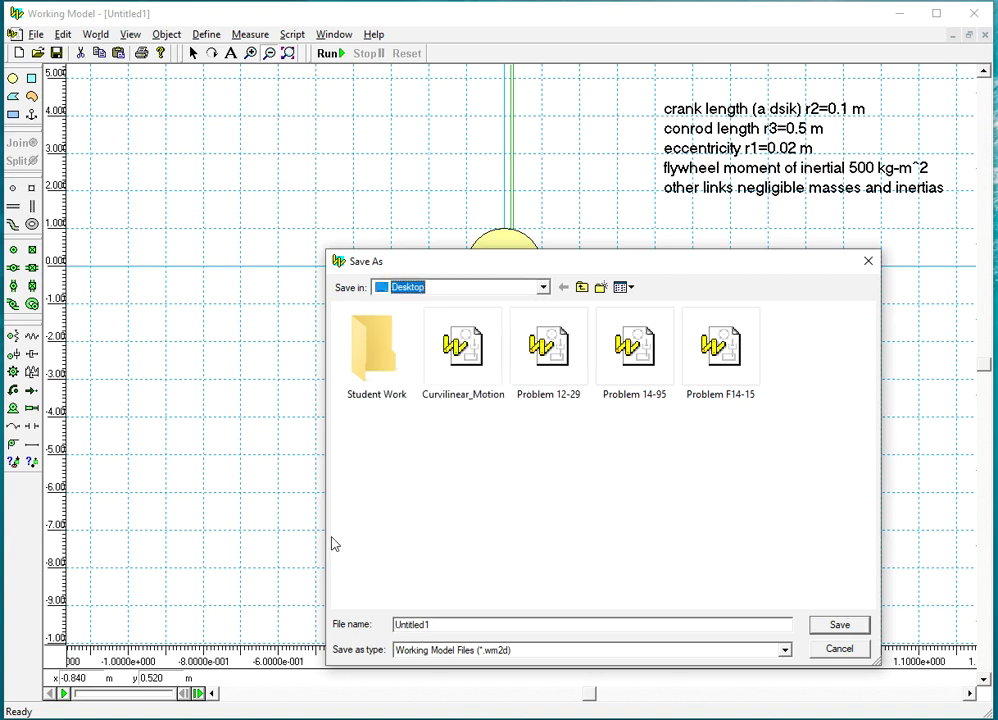
double_click(462, 623)
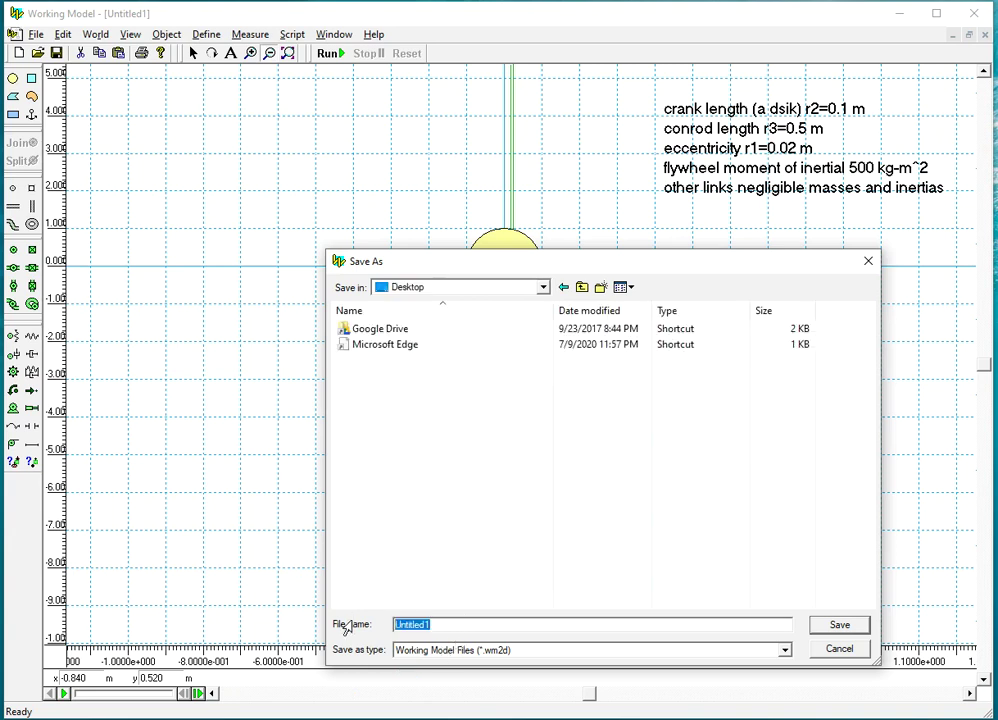
text(Crank_Slider)
click(837, 625)
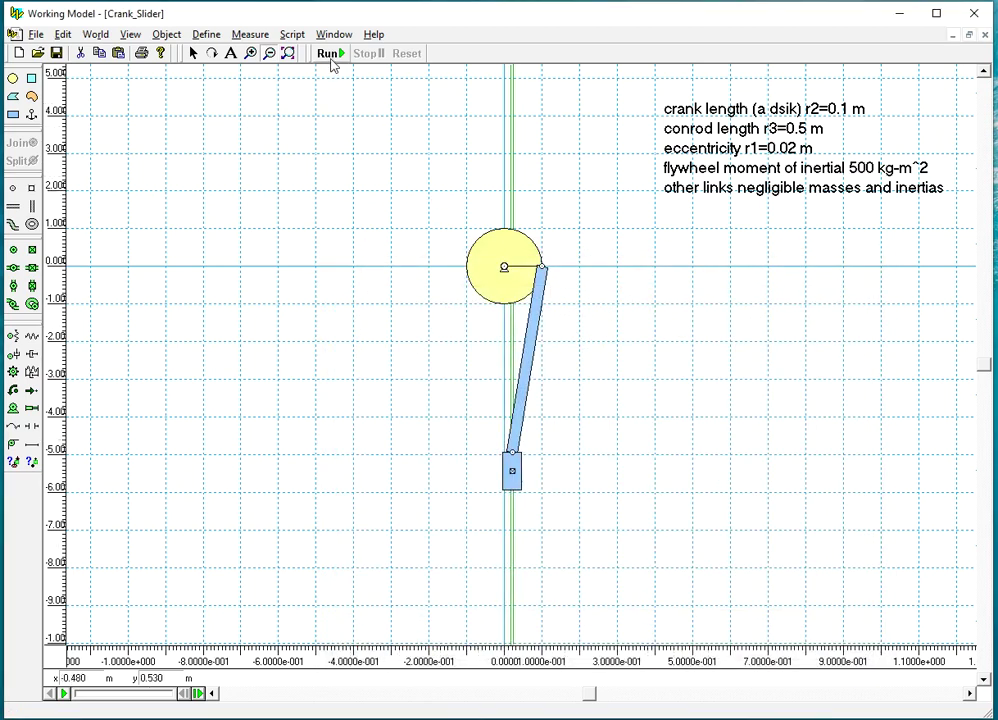
click(329, 56)
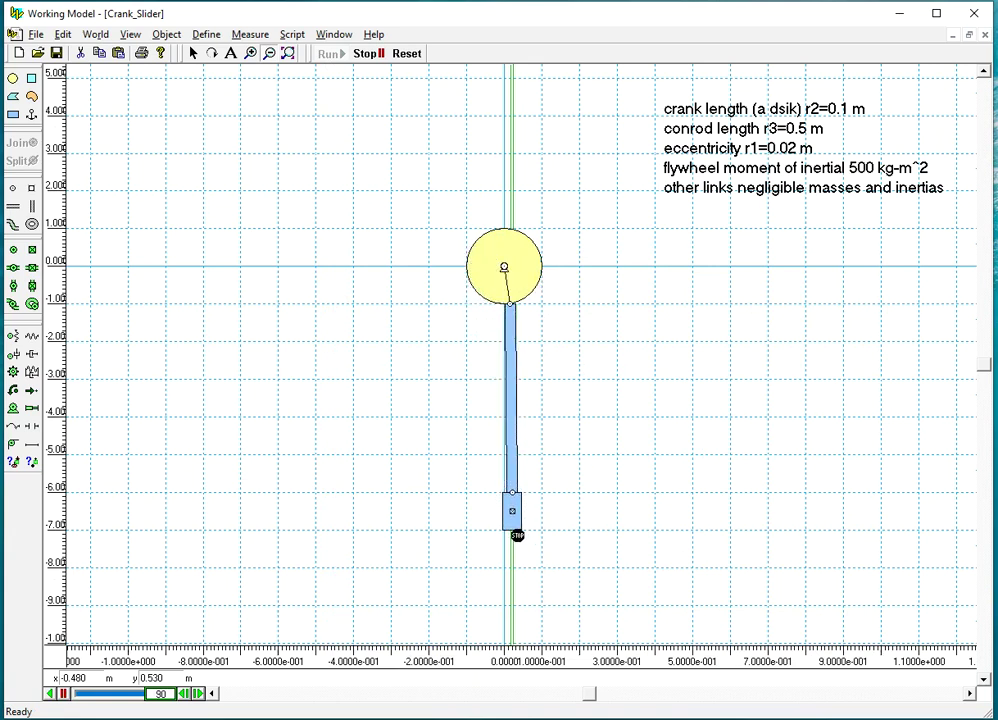
click(412, 55)
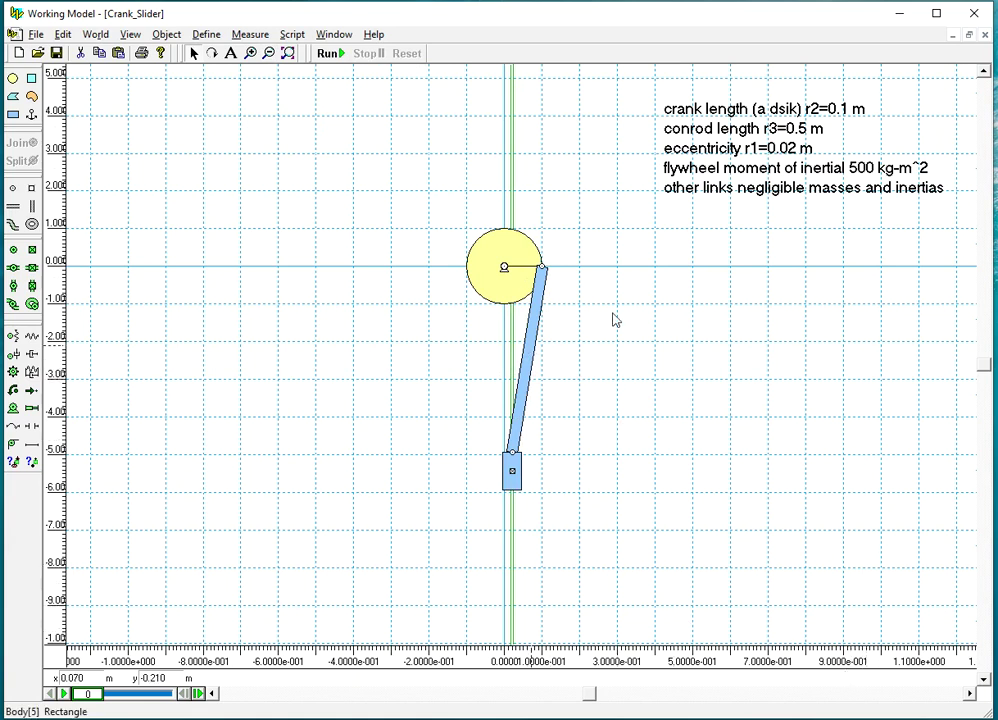
- Set the connecting rod's mass to 0.005 kg
double_click(528, 385)
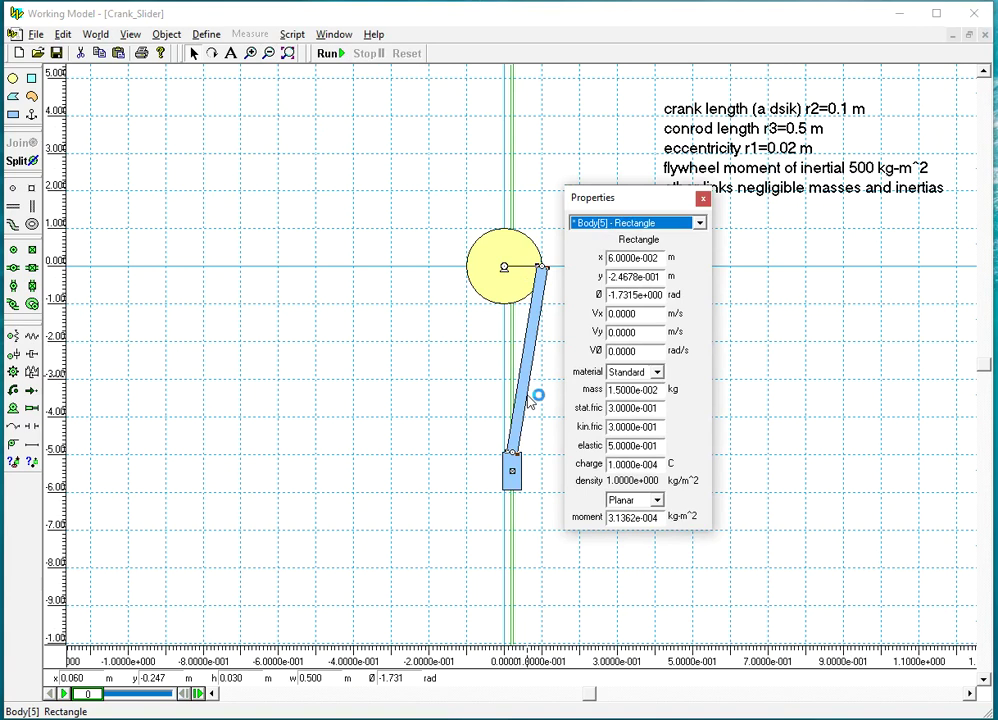
click(661, 390)
drag(657, 391, 589, 396)
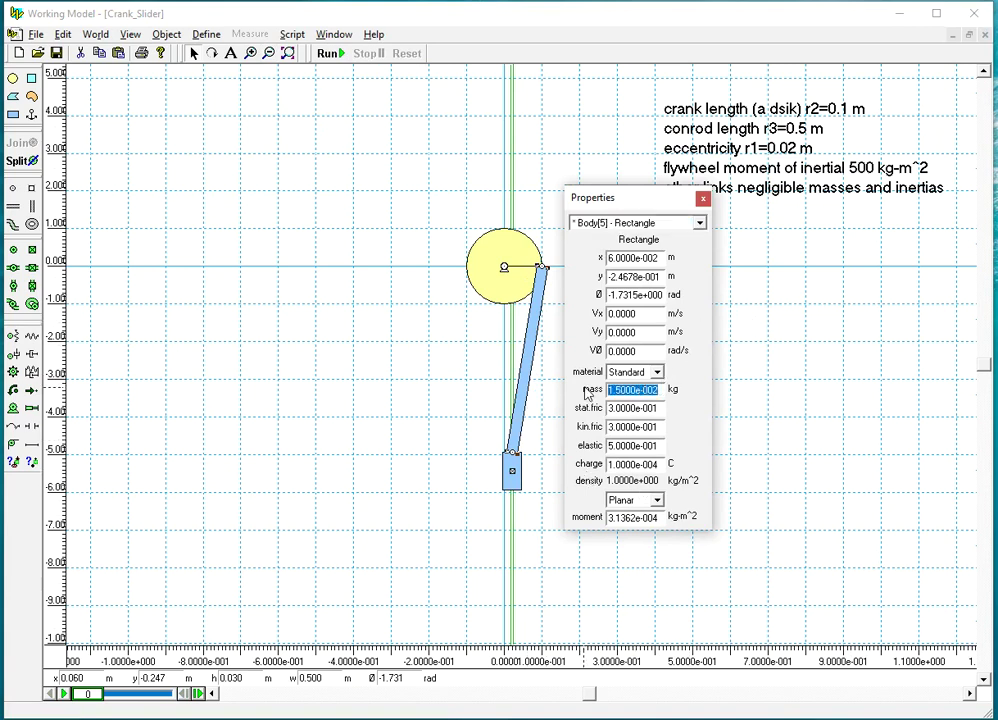
click(642, 408)
drag(662, 390, 593, 388)
key(BackSpace)
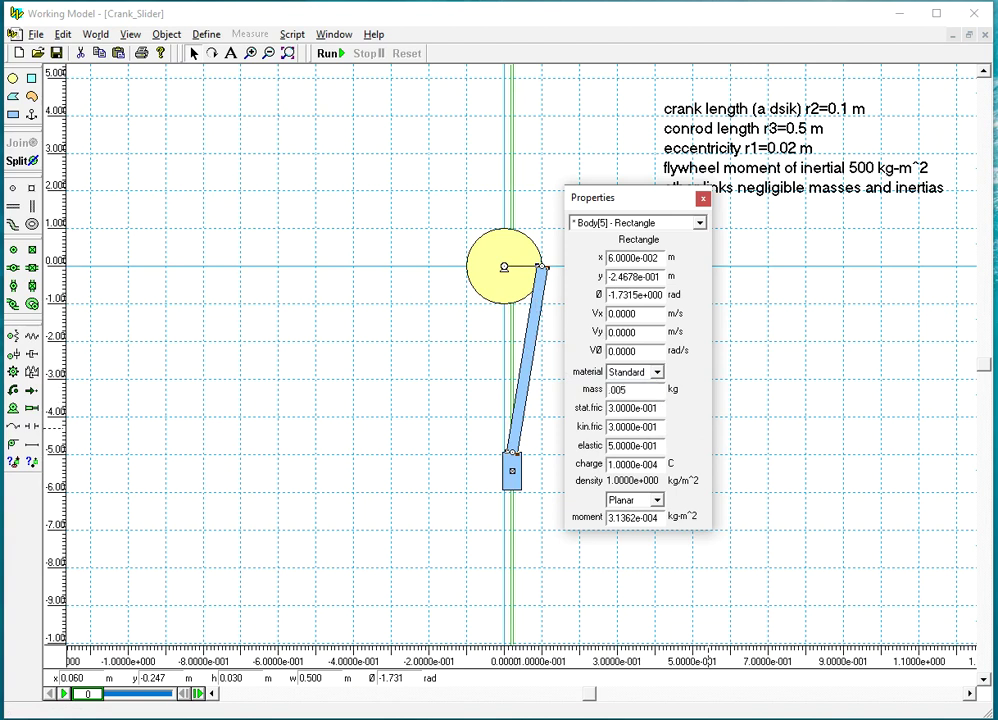
click(703, 198)
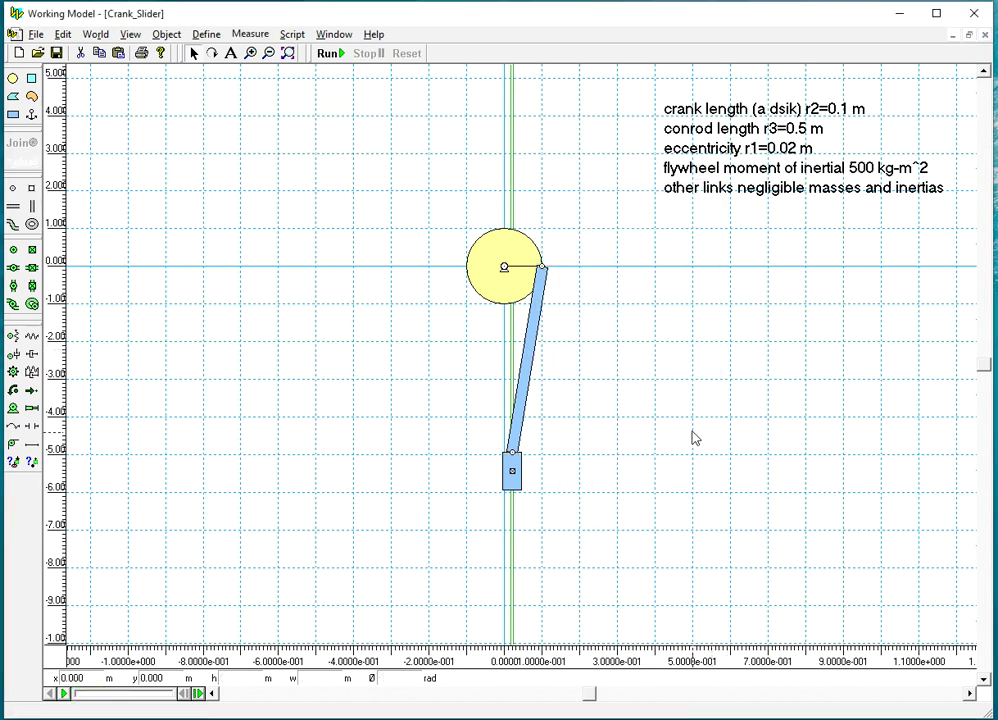
- Enter 0.005 kg as the slider block's mass
double_click(516, 486)
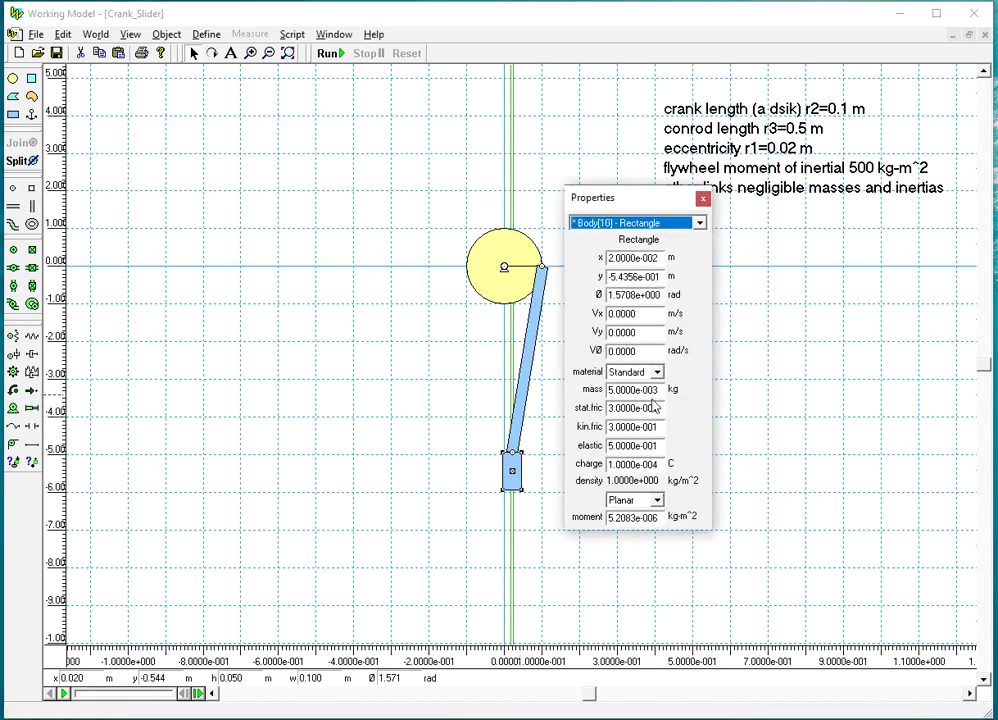
drag(658, 389, 576, 389)
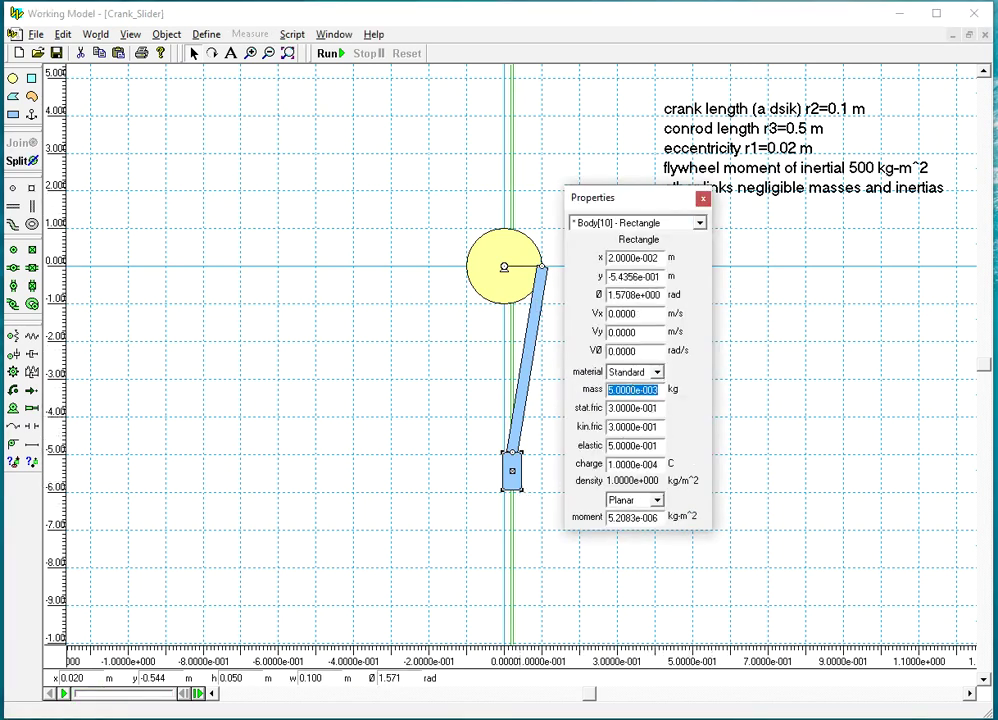
text(.005)
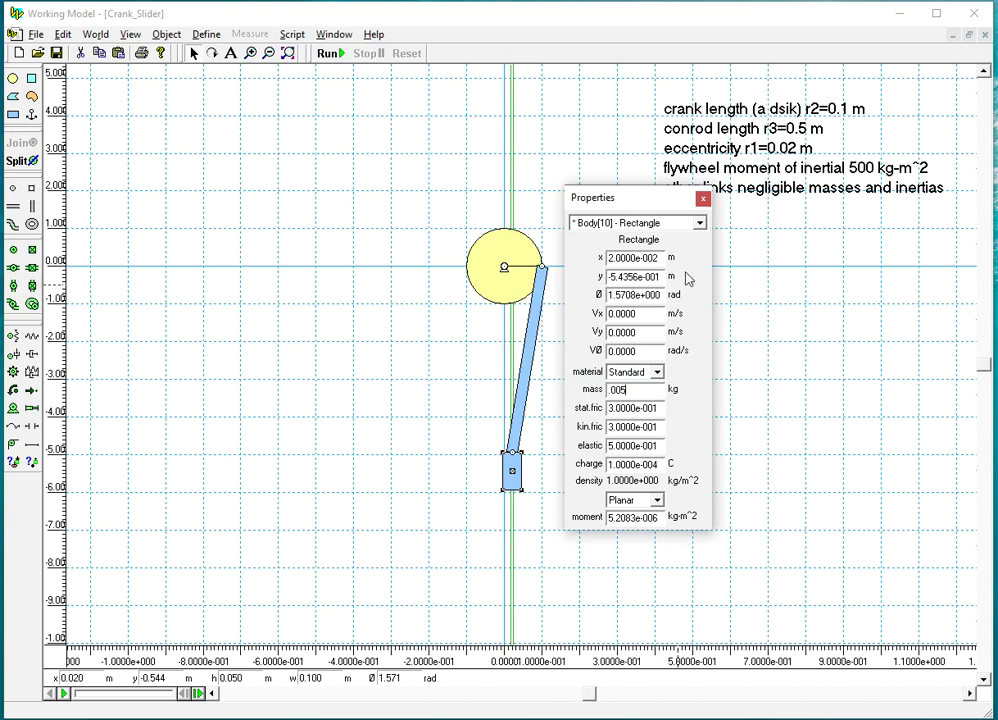
click(702, 199)
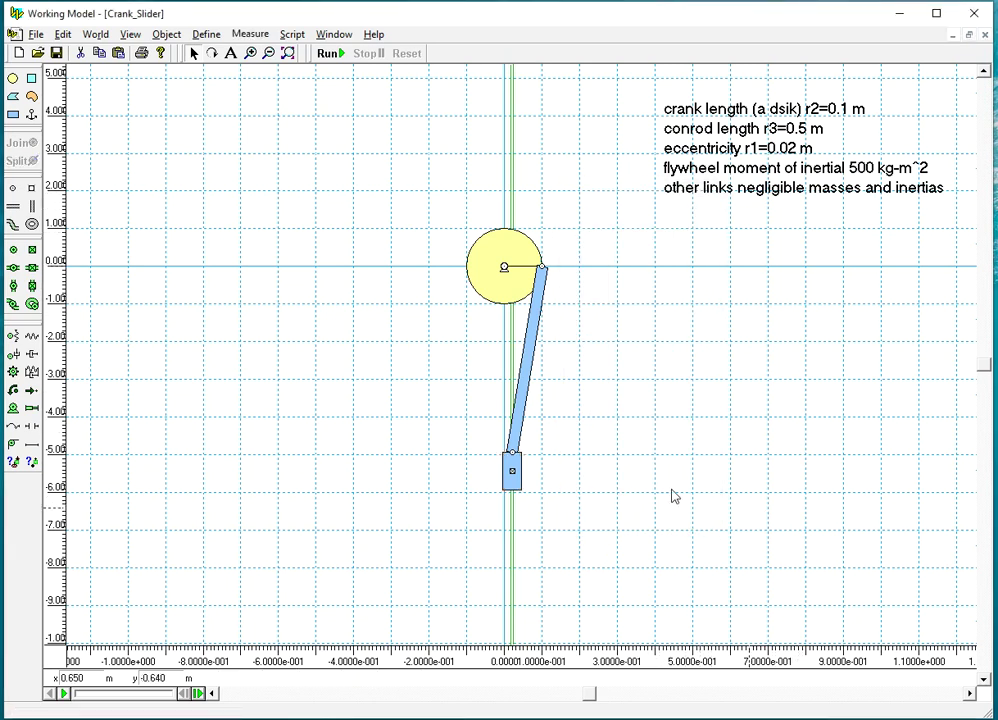
click(329, 53)
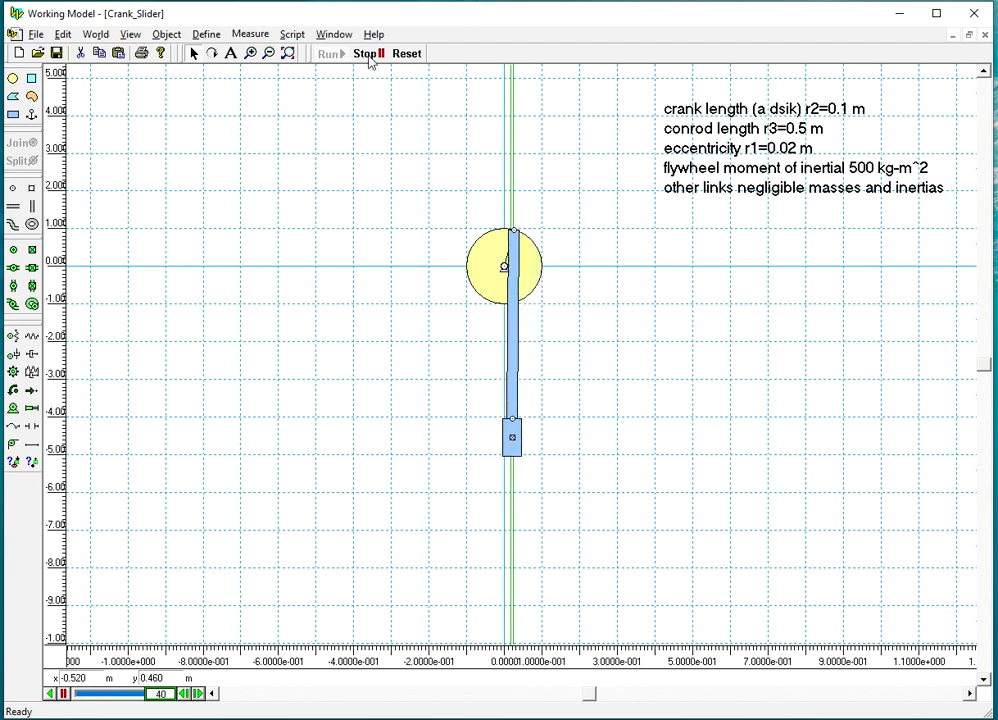
click(369, 55)
click(406, 54)
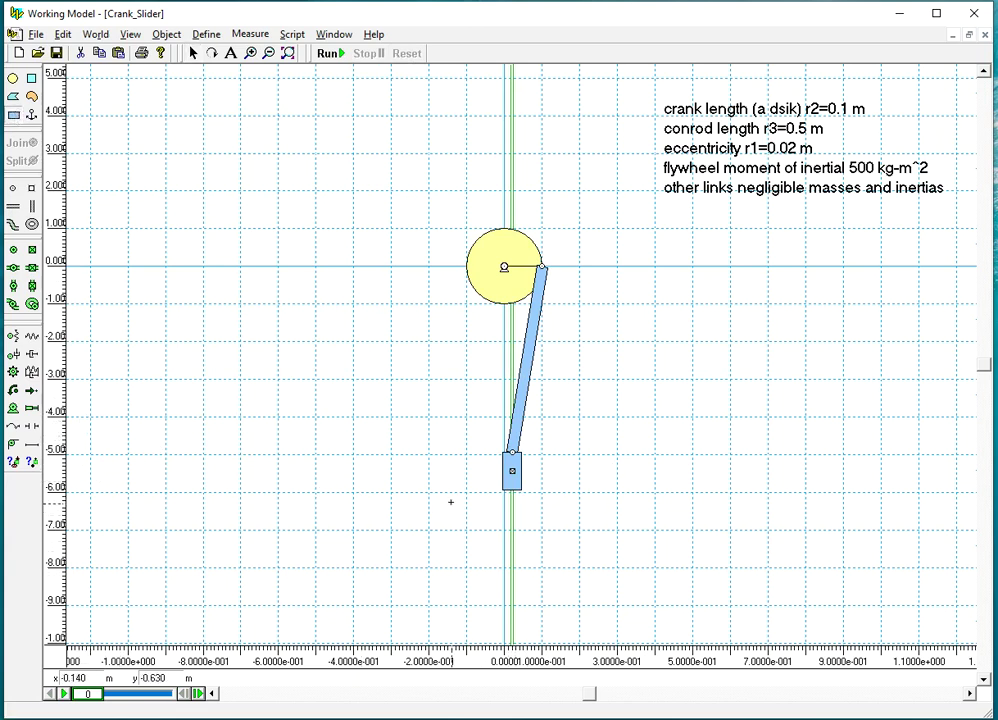
- Draw a 0.600 m × 0.070 m base rectangle under the slider and fix it with a rigid joint
drag(431, 499, 618, 524)
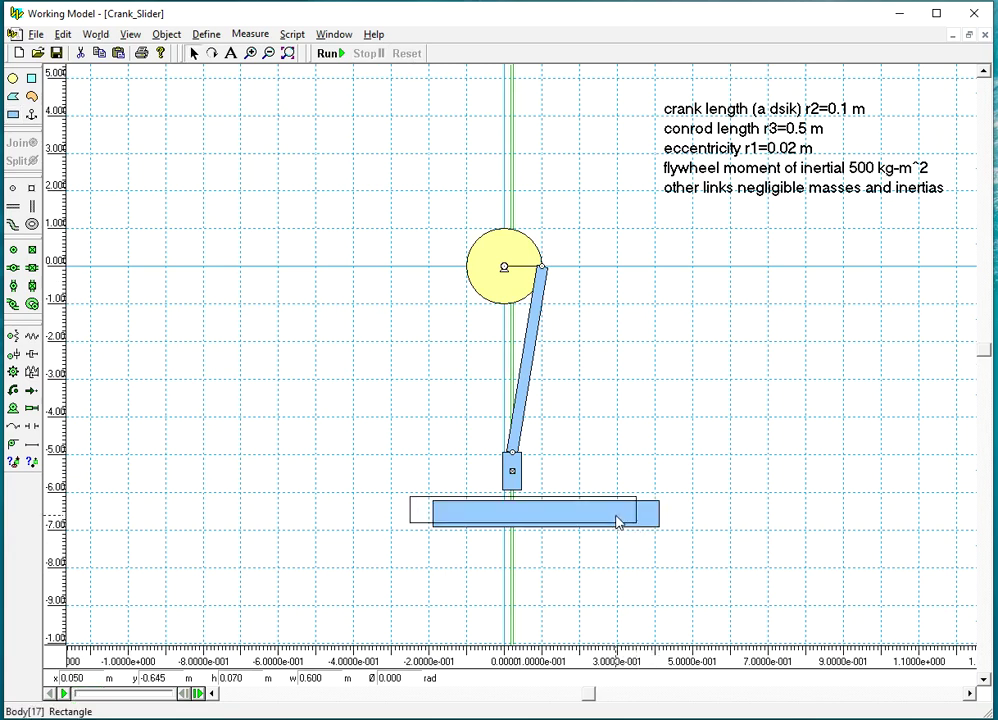
drag(617, 522, 604, 528)
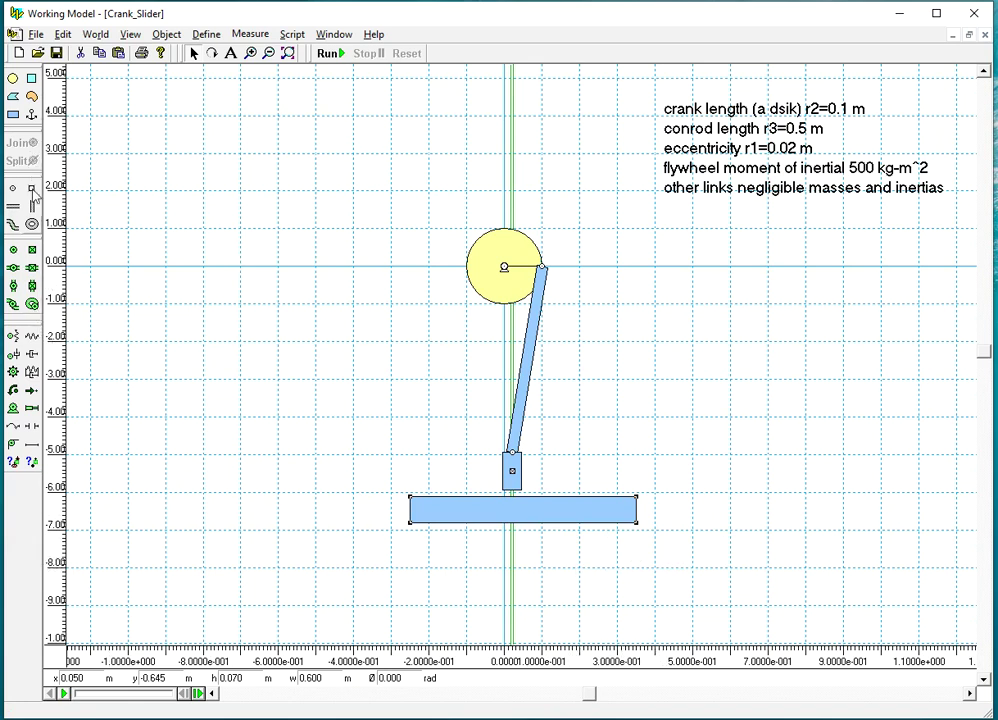
click(32, 250)
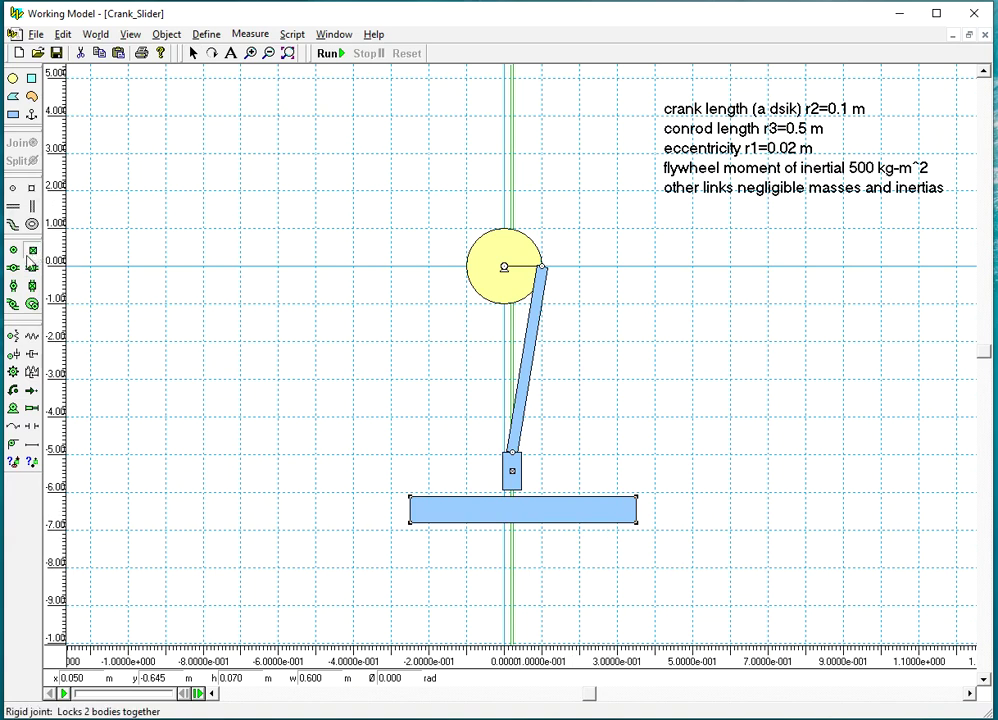
click(443, 510)
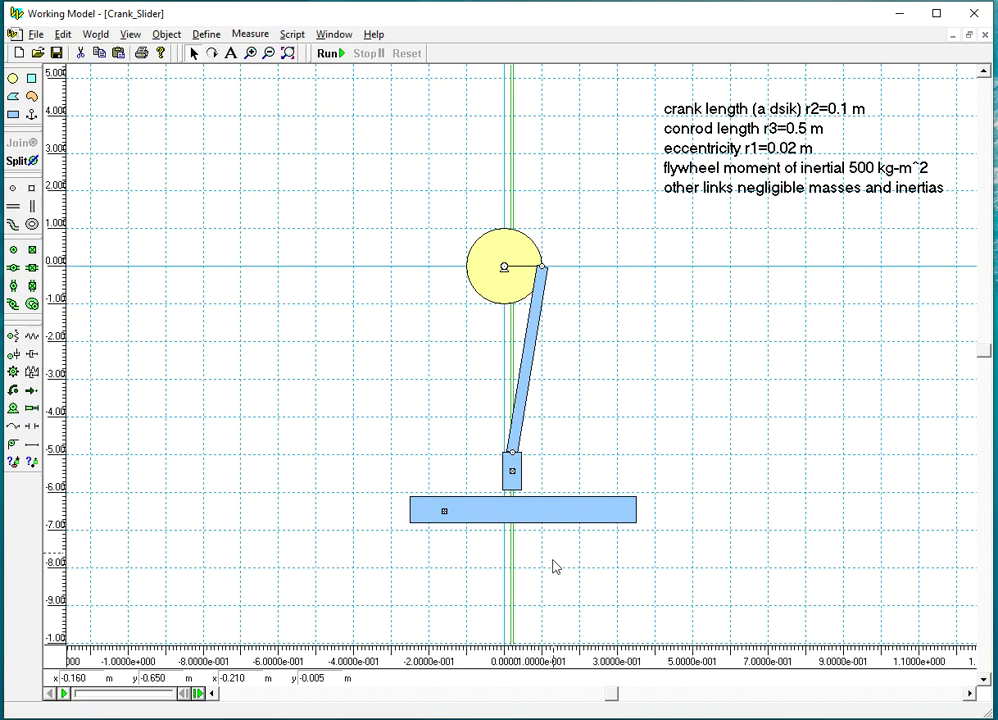
- Select all bodies and set them to Do Not Collide
click(58, 33)
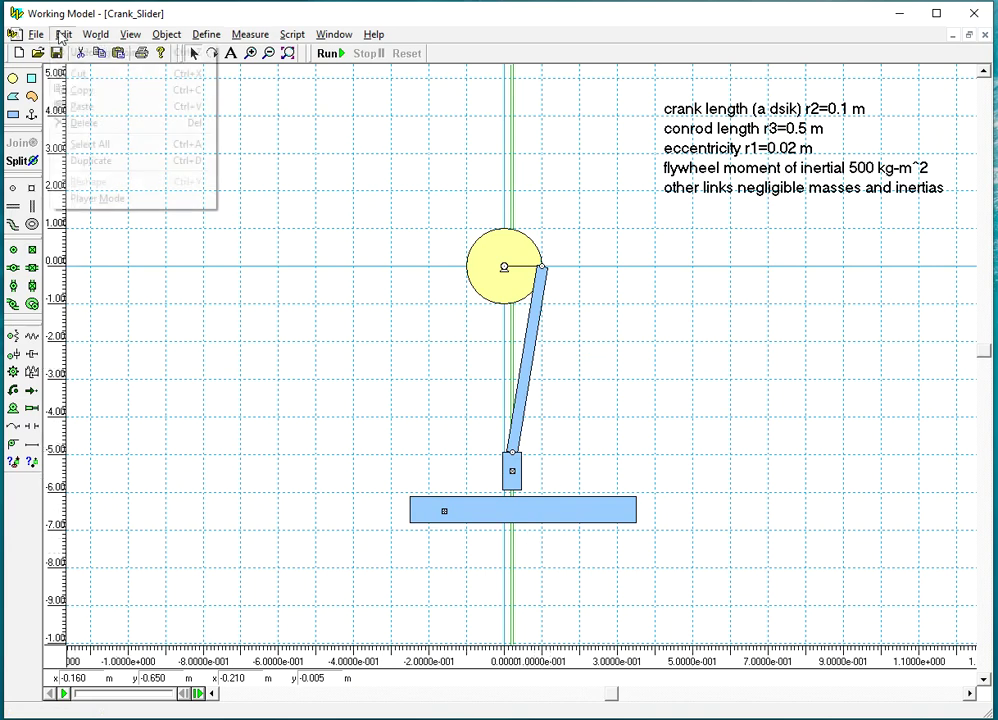
click(100, 145)
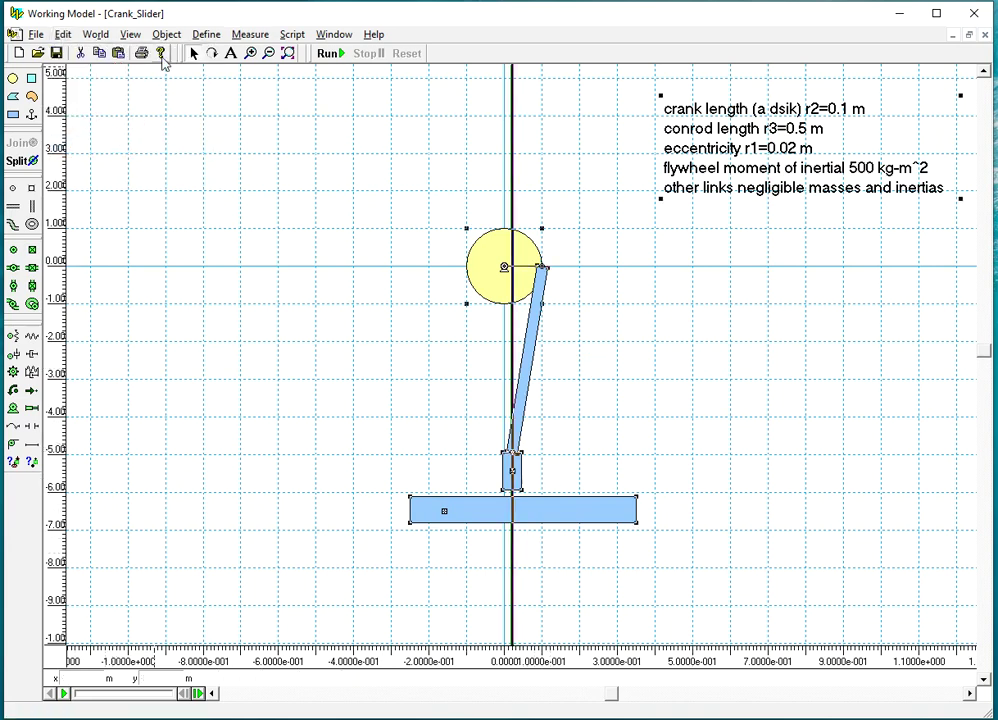
click(166, 34)
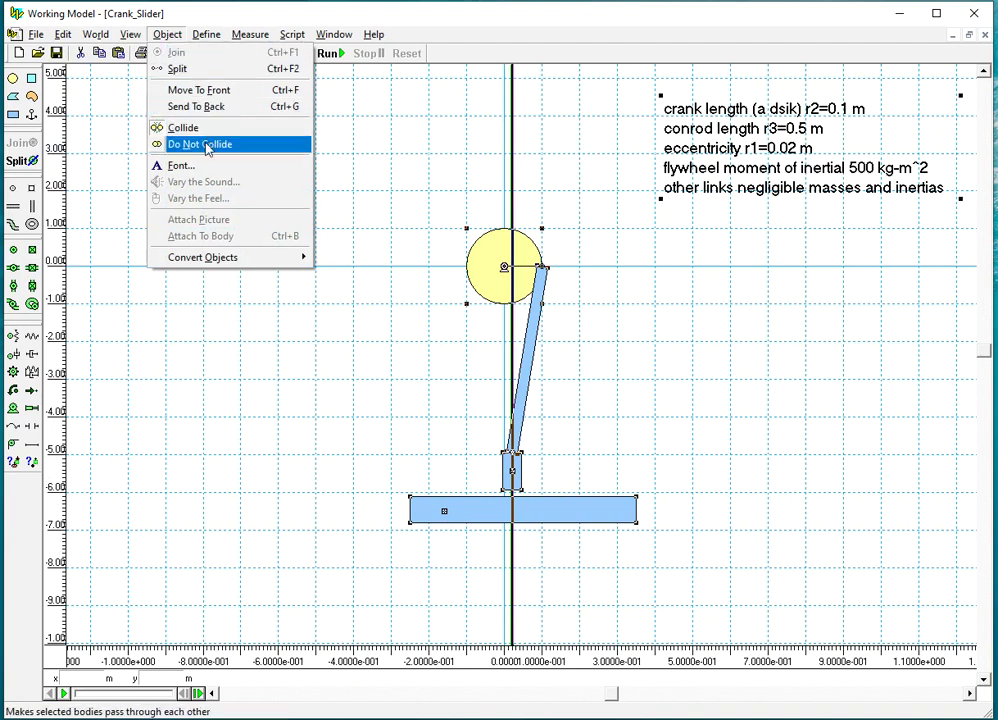
click(206, 145)
click(680, 359)
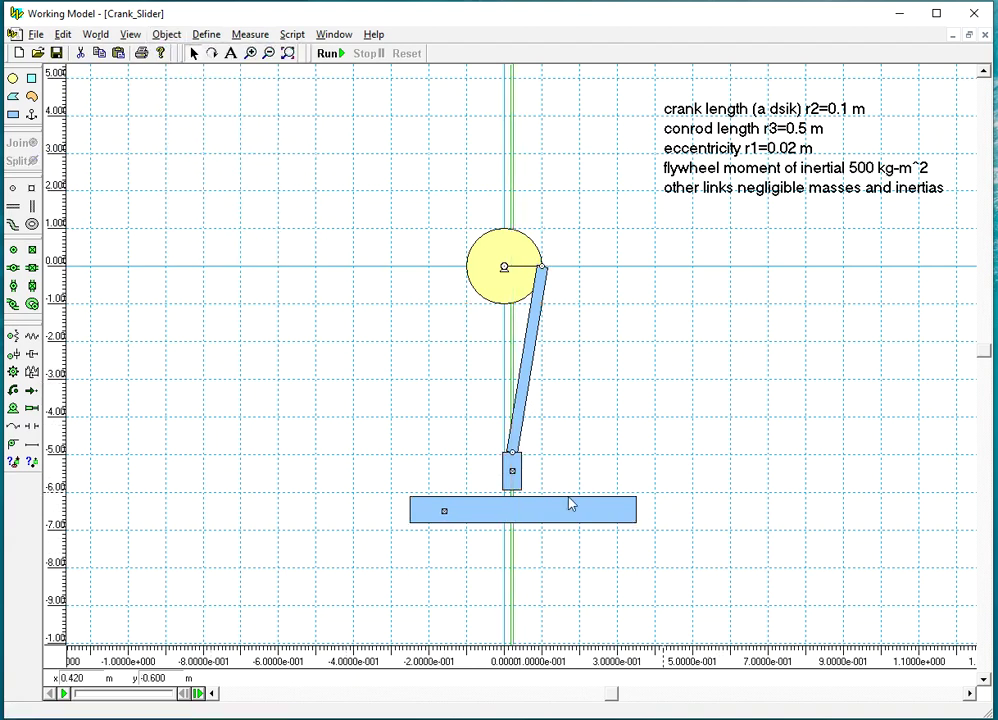
- Test-run the mechanism, then stop and reset it to its starting pose
click(328, 53)
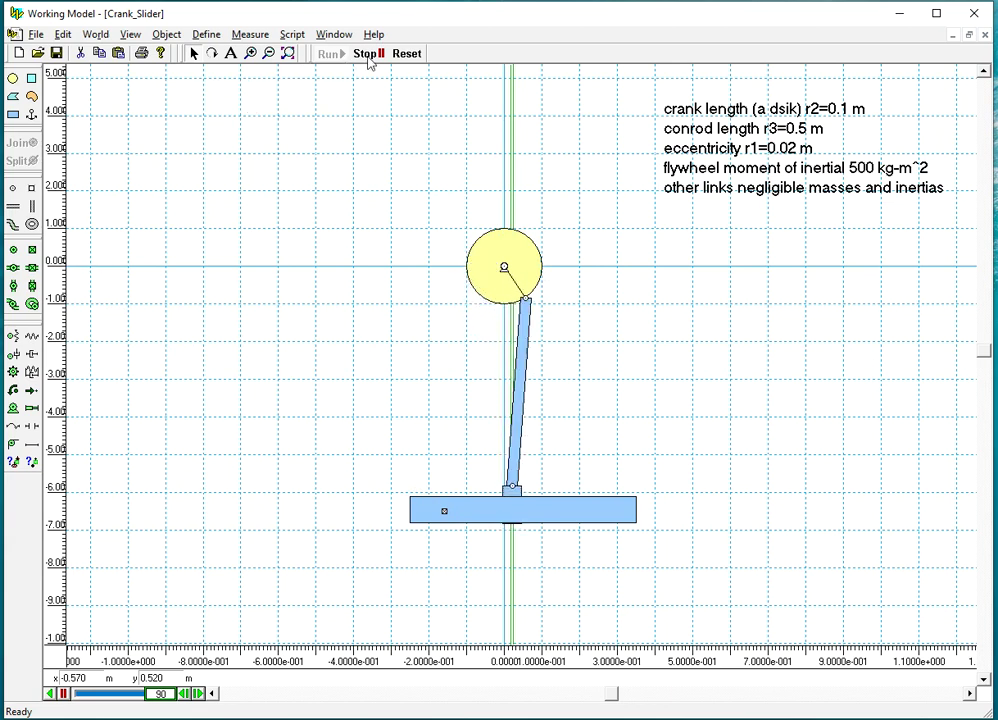
click(368, 53)
click(406, 53)
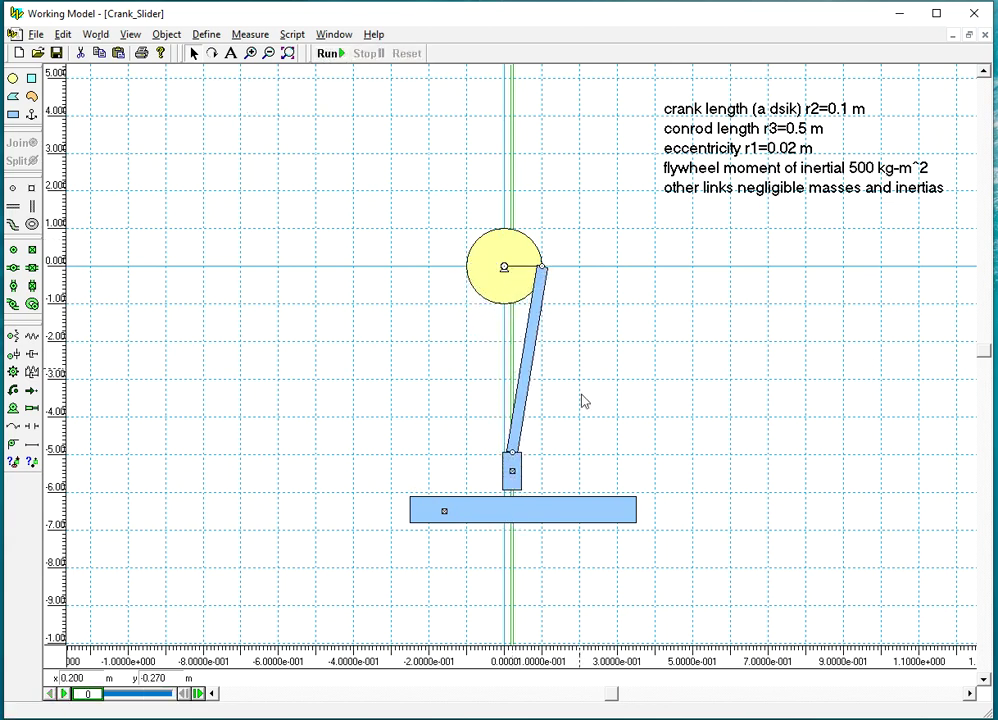
- Bring the base rectangle in front of the other bodies with Move To Front
click(514, 478)
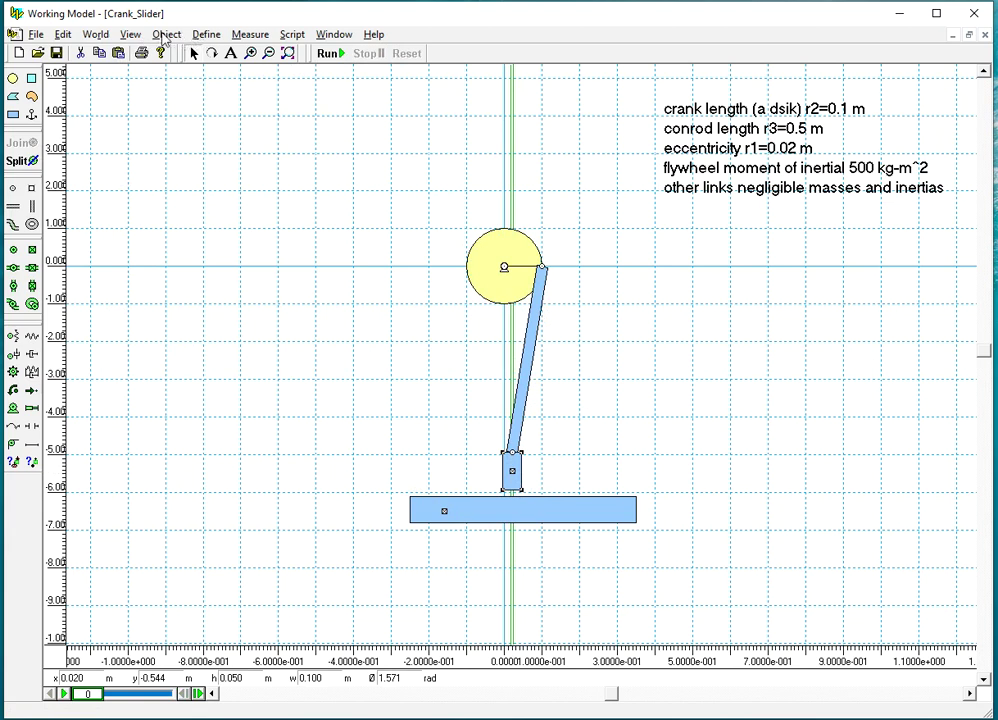
click(166, 35)
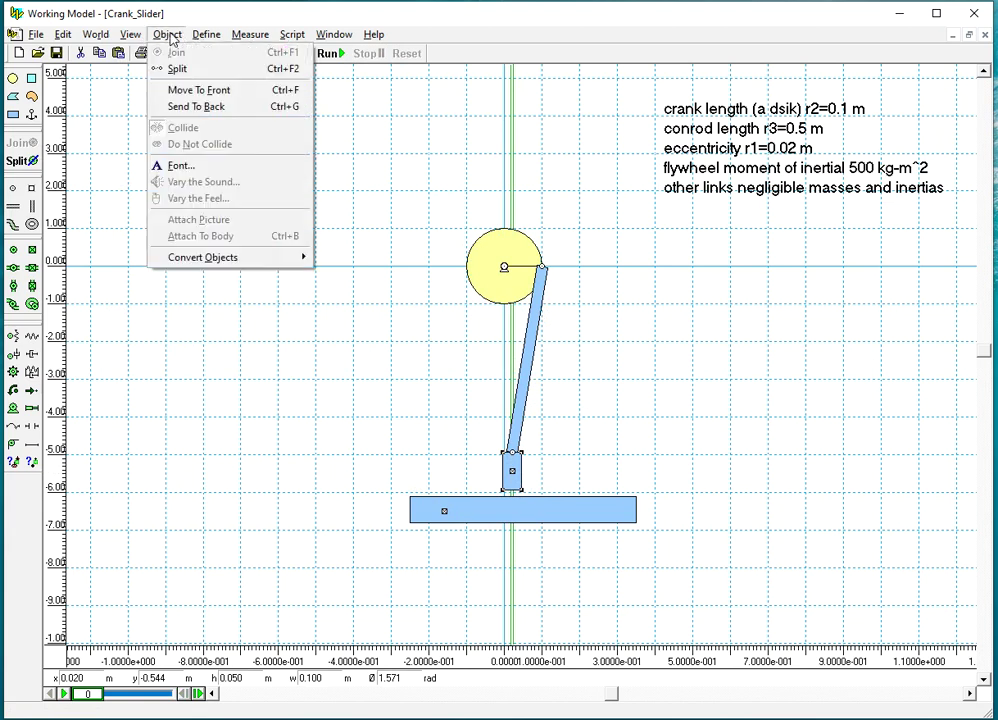
click(195, 92)
- Give the base rectangle a light grey fill in its Appearance settings
click(552, 517)
double_click(552, 517)
click(334, 34)
click(350, 69)
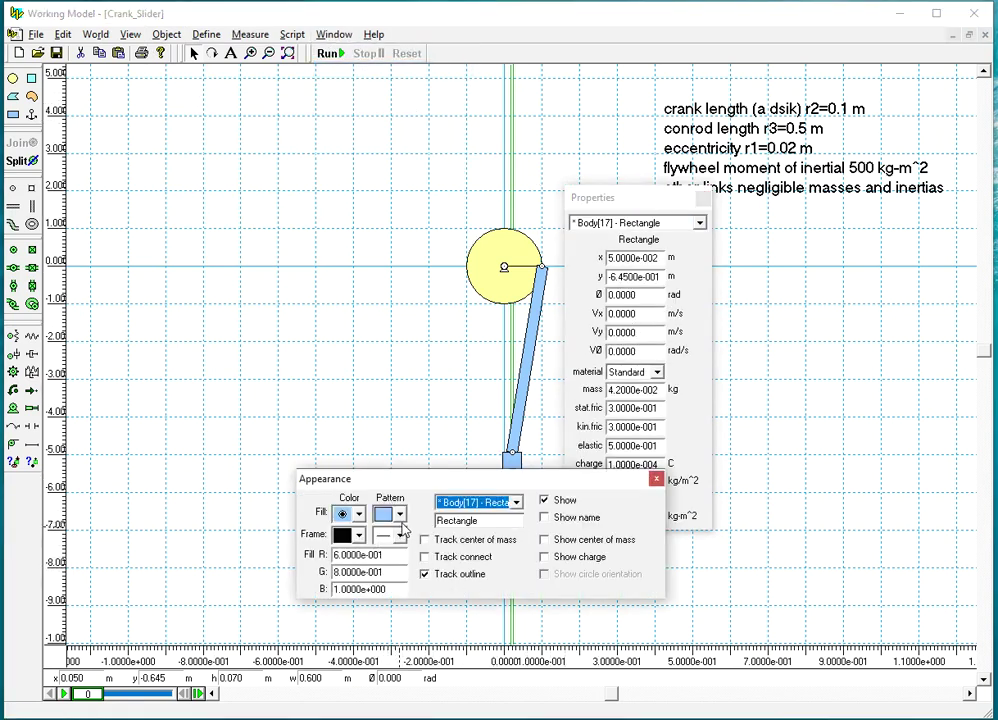
click(359, 515)
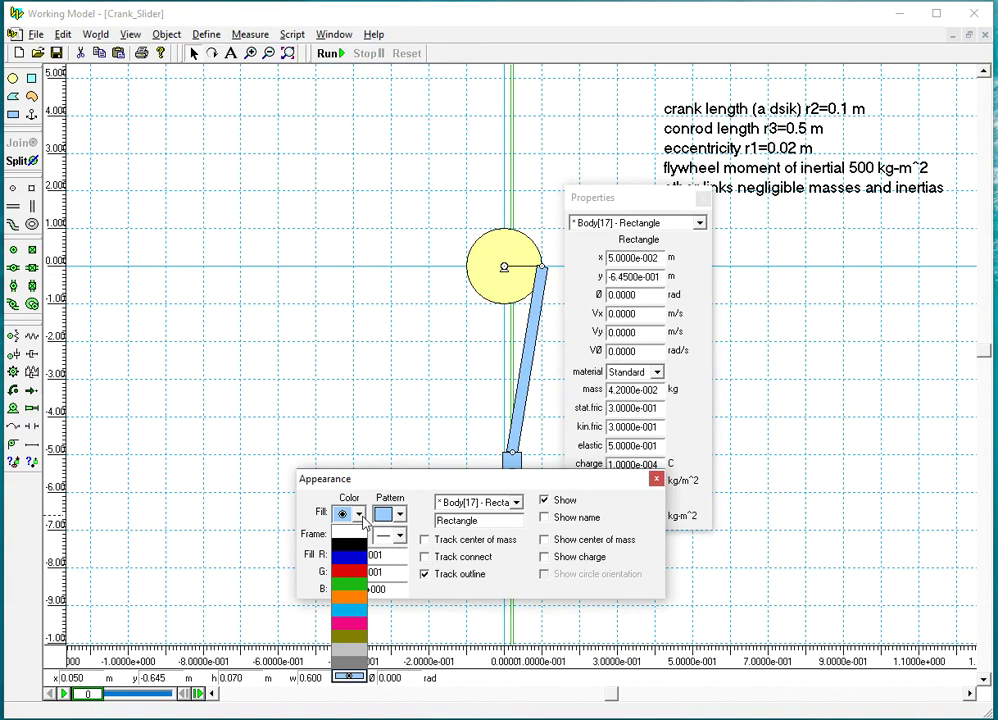
click(347, 646)
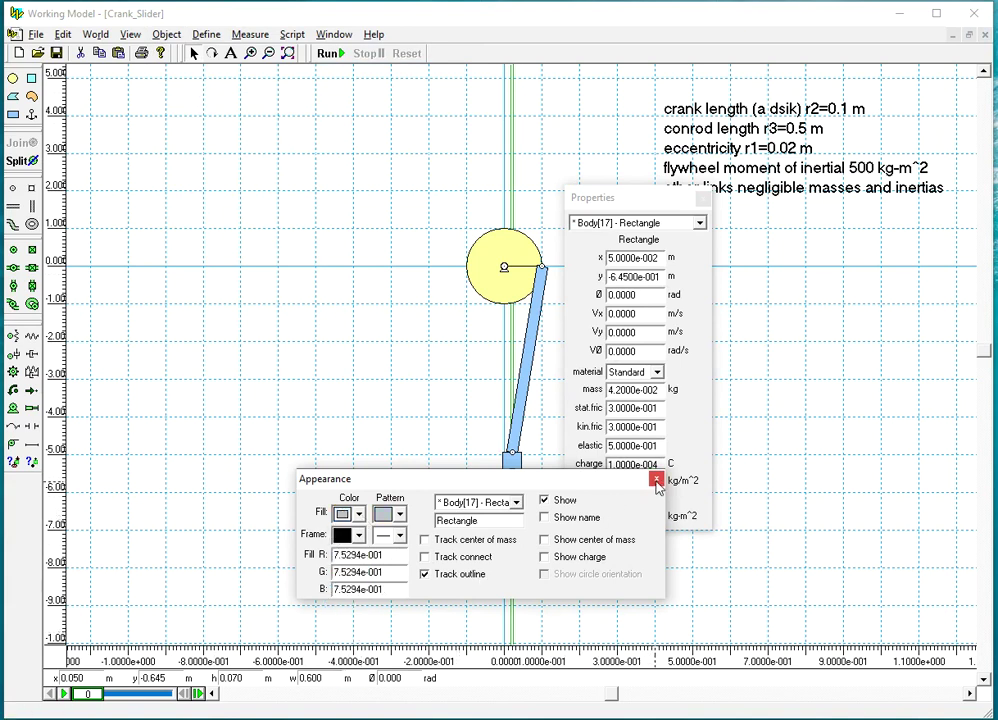
click(656, 482)
click(724, 240)
drag(639, 205, 870, 287)
click(13, 188)
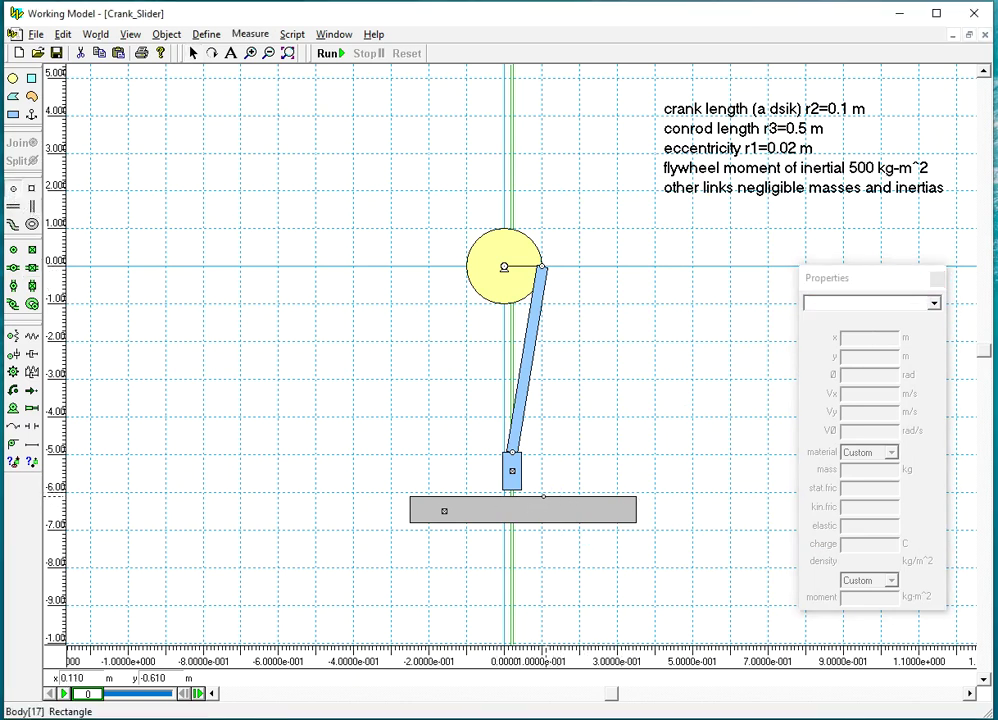
- Place points on the base rectangle's top and bottom edges
click(521, 495)
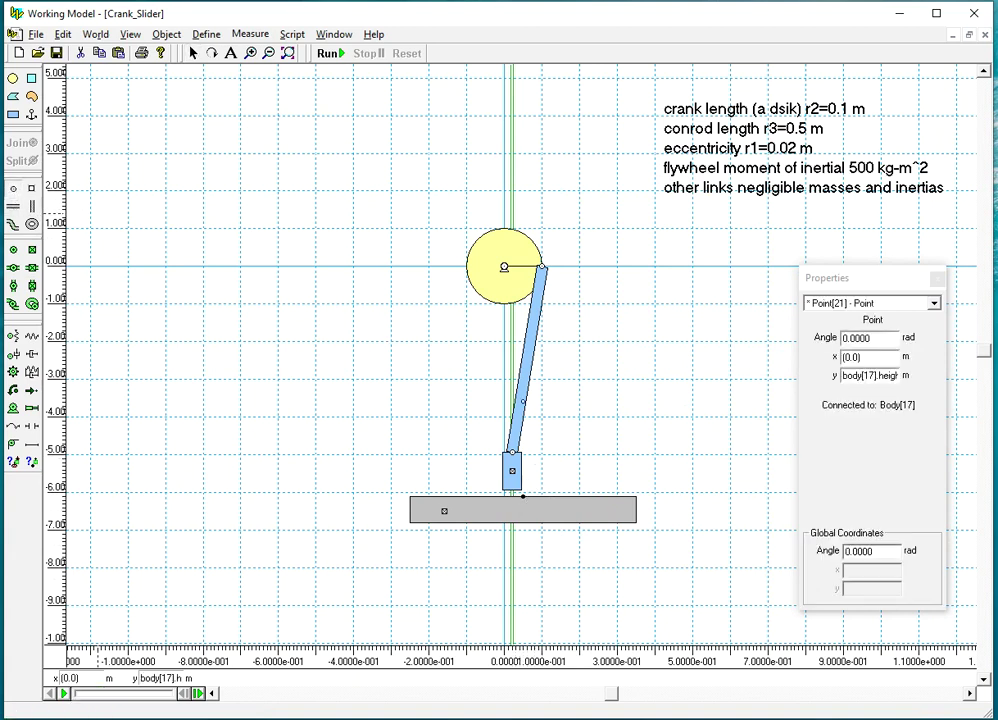
click(522, 495)
click(525, 522)
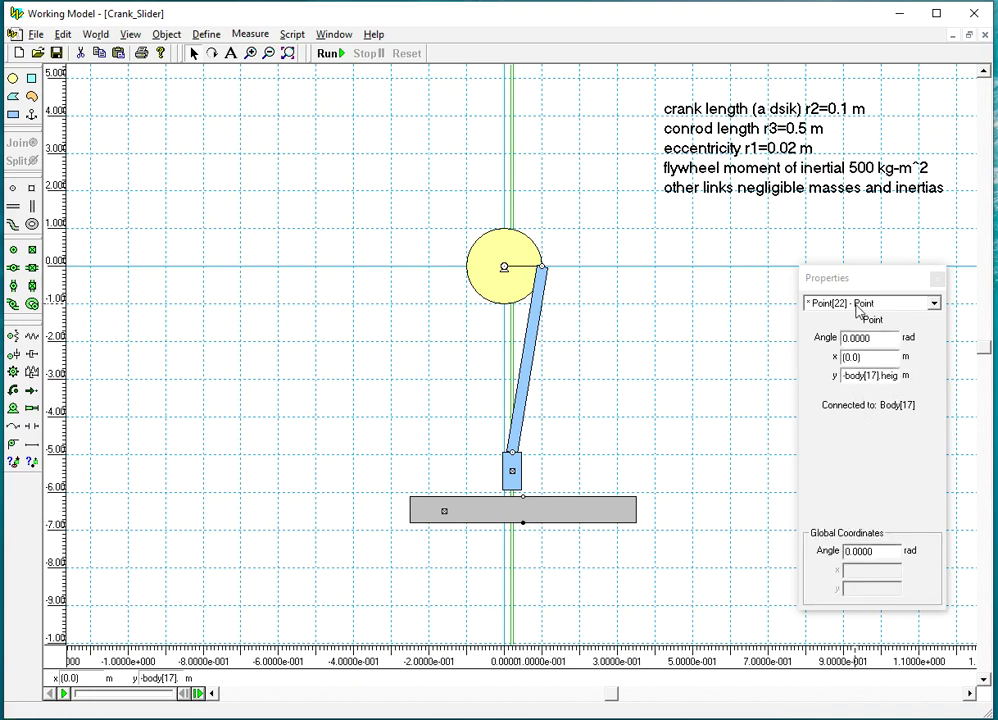
click(937, 278)
- Add a keyed slot at the slider block's bottom and draw a downward force from it
click(14, 206)
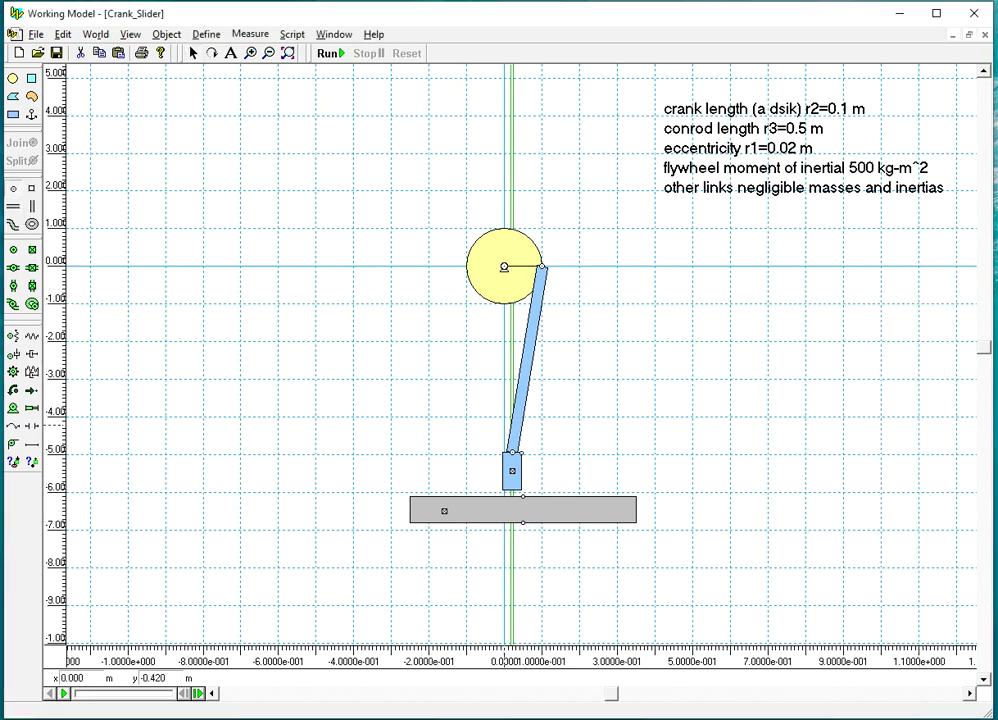
click(512, 490)
click(31, 390)
drag(512, 490, 516, 590)
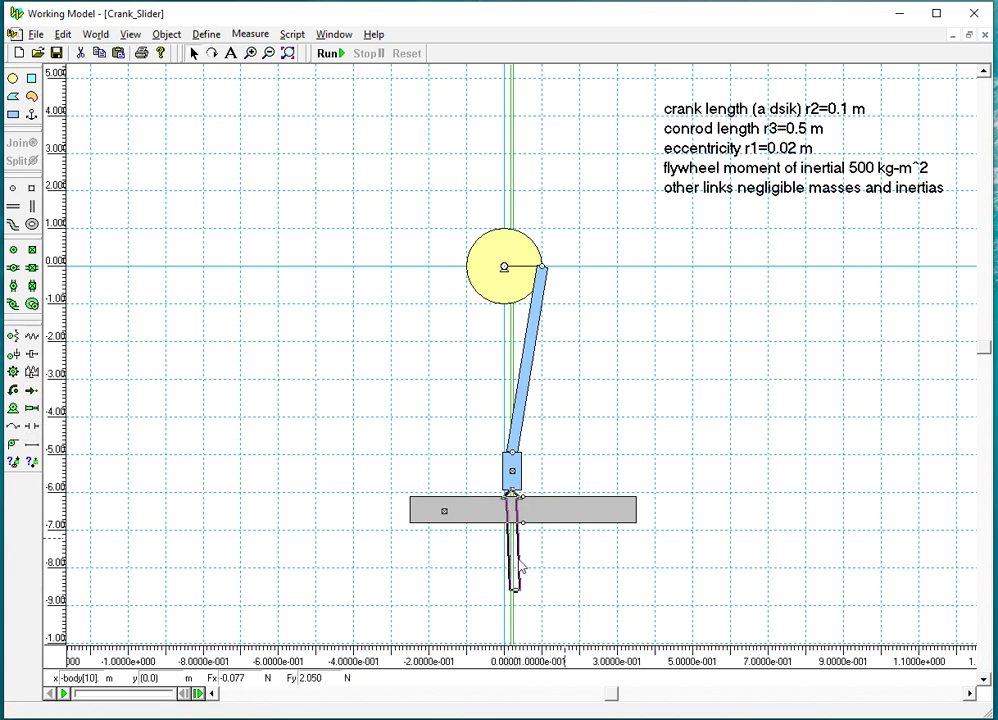
- Set the new force's horizontal component Fx to 0
double_click(519, 568)
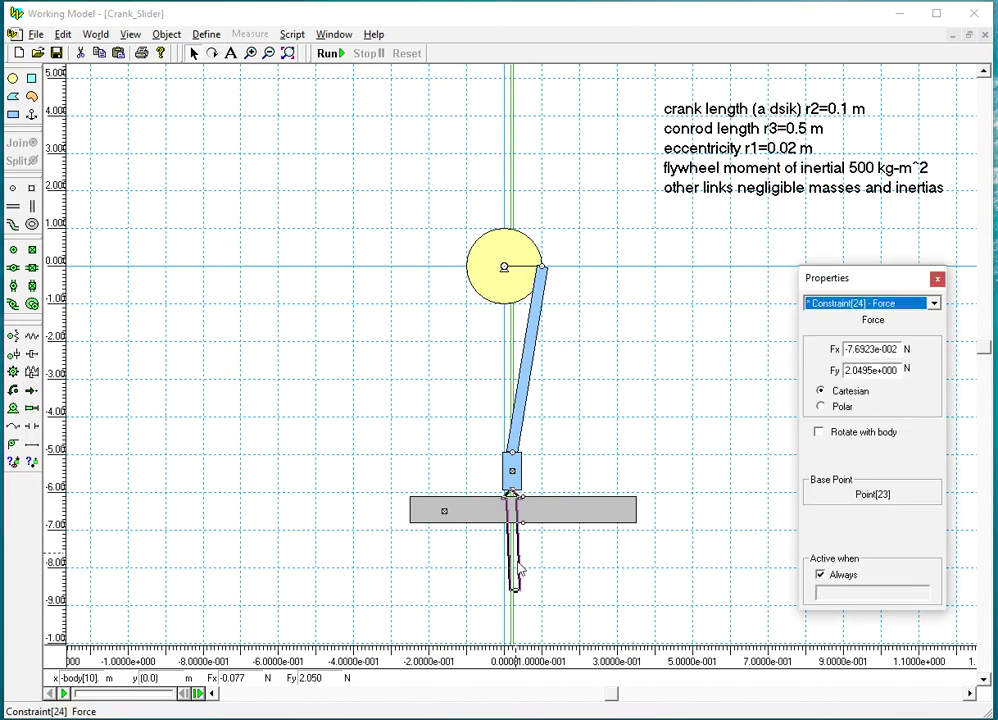
click(892, 350)
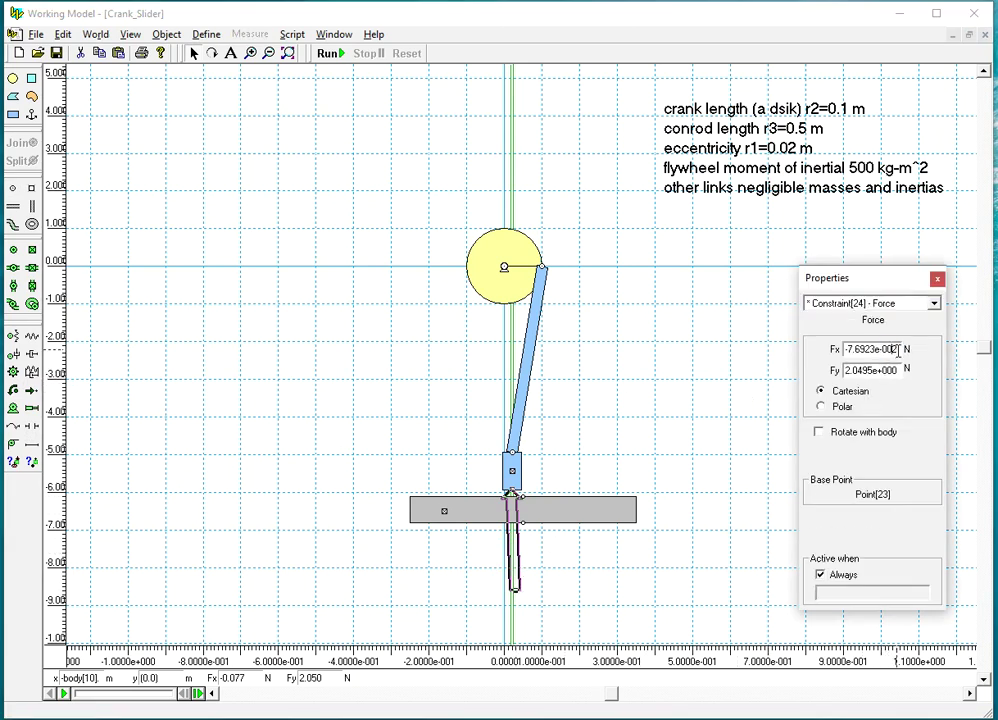
drag(901, 349, 820, 359)
text(0)
key(Tab)
click(937, 280)
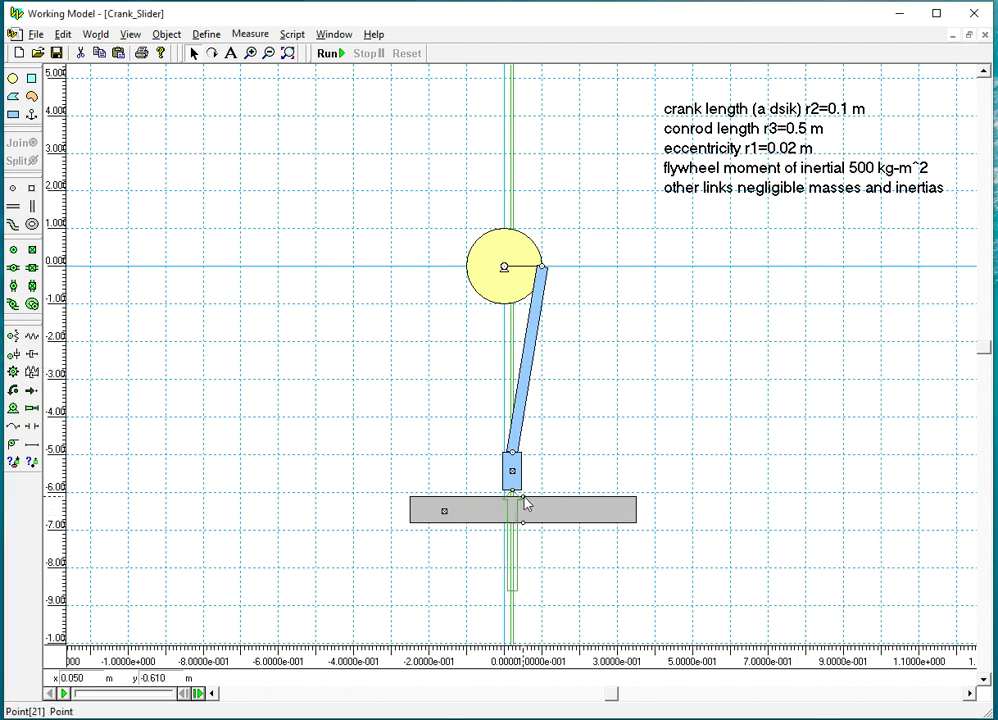
- Inspect the force's base point on the slider, then trial-run and reset the simulation
click(523, 498)
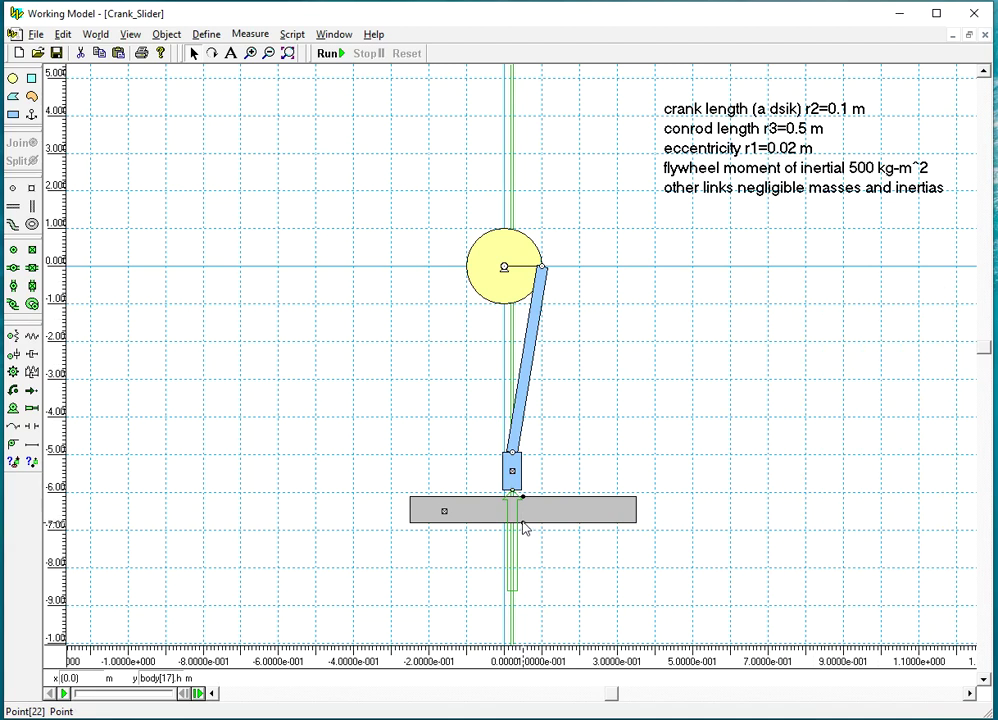
click(517, 498)
double_click(513, 497)
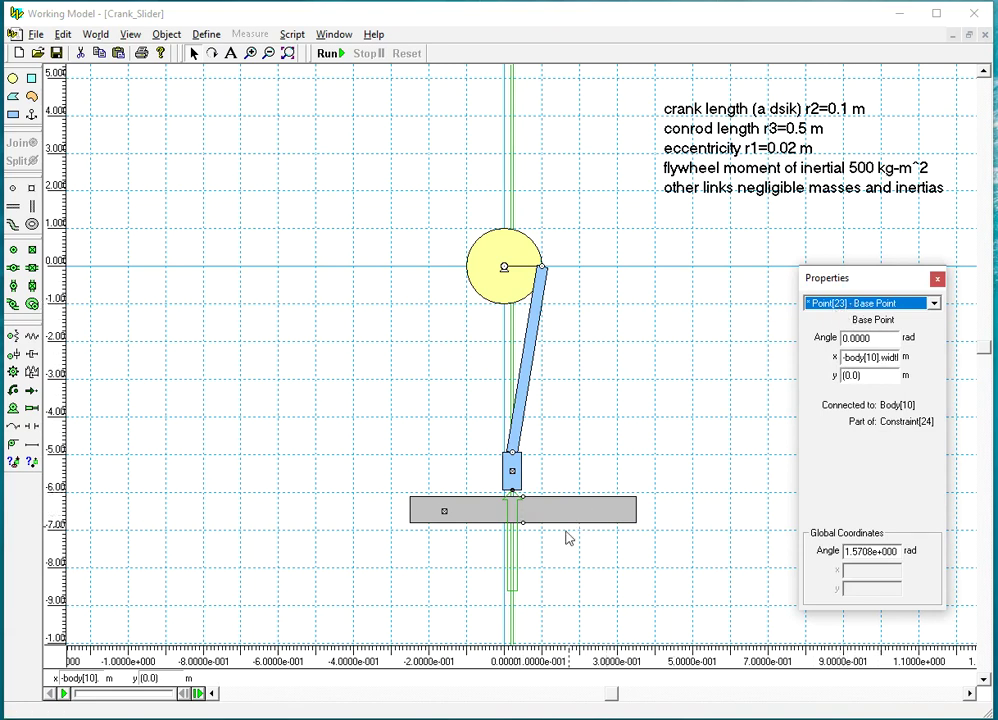
click(513, 482)
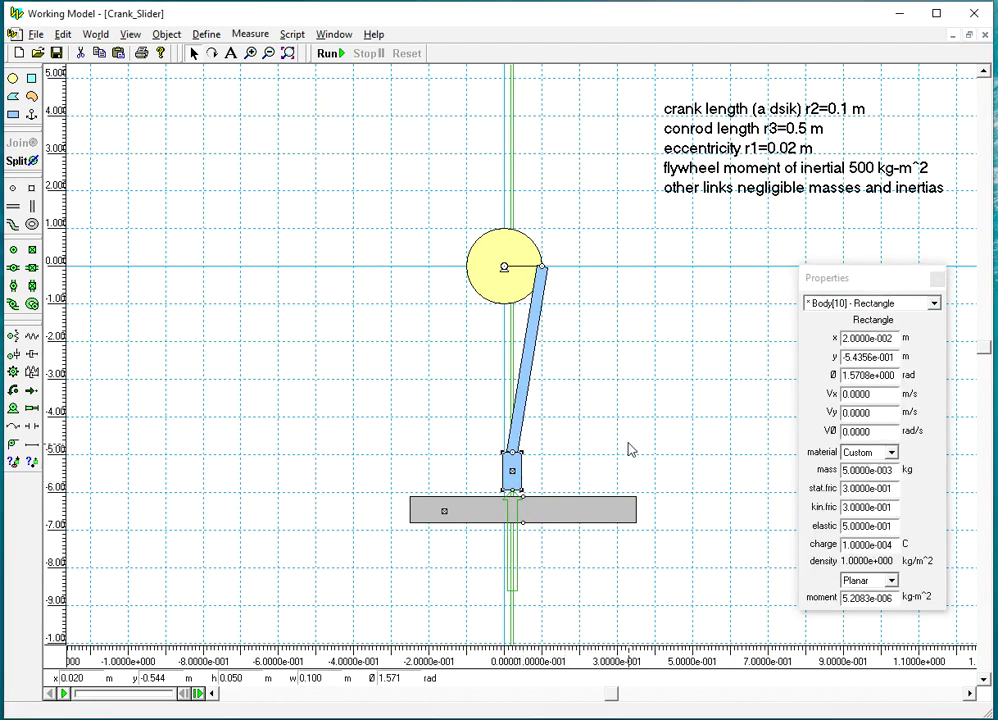
click(664, 388)
click(938, 280)
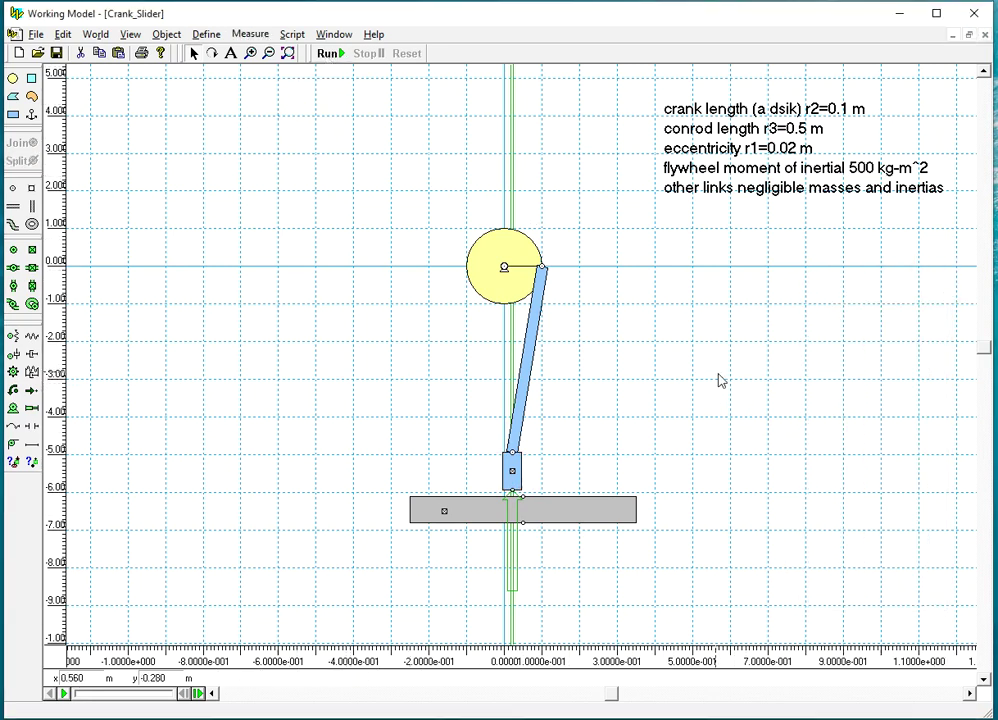
click(333, 54)
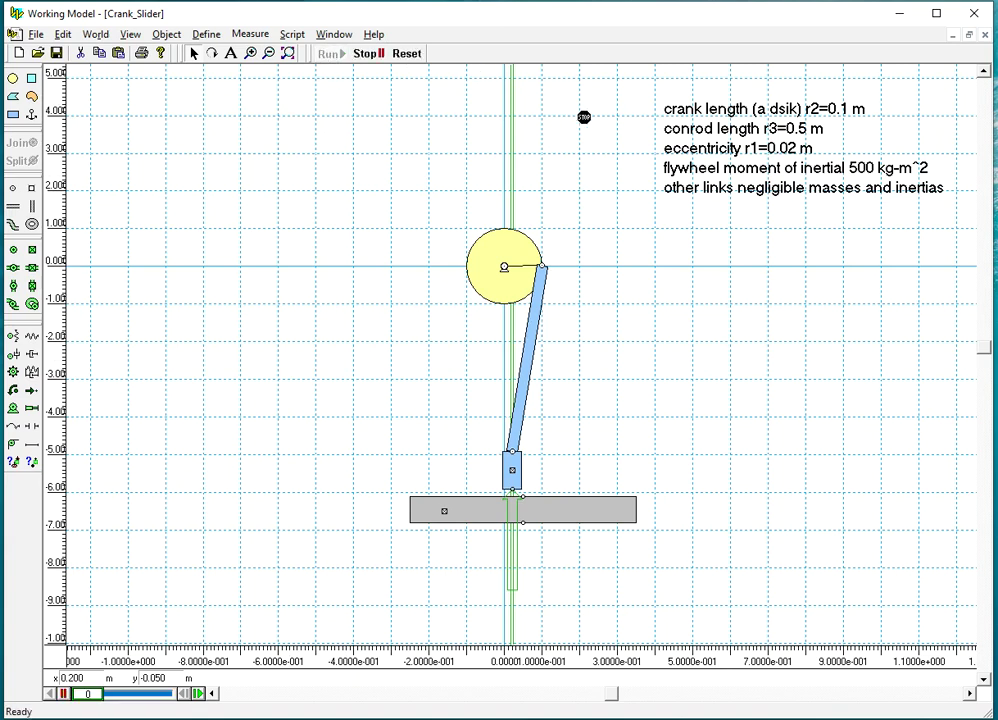
click(406, 53)
- Change the force's vertical component Fy to 20 N
double_click(516, 585)
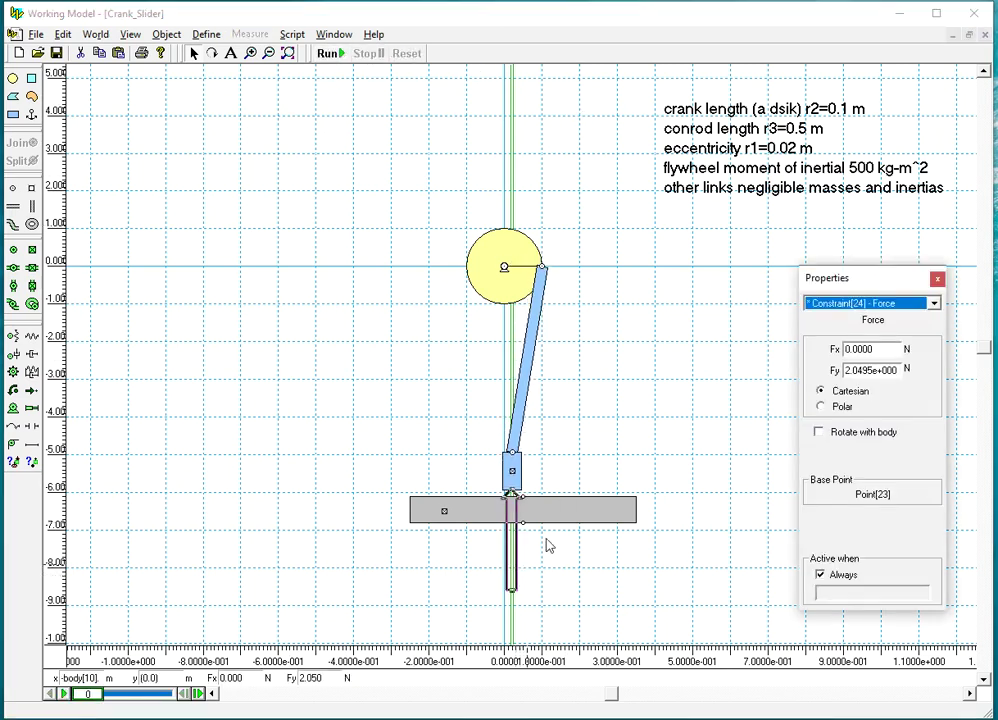
drag(890, 370, 823, 371)
text(20)
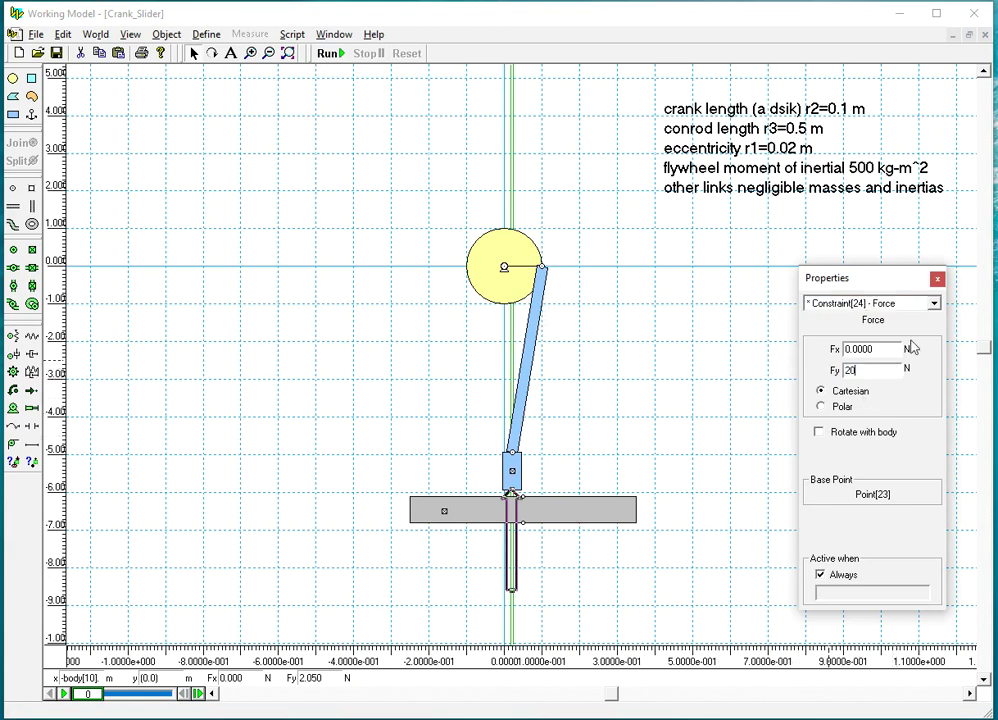
click(937, 280)
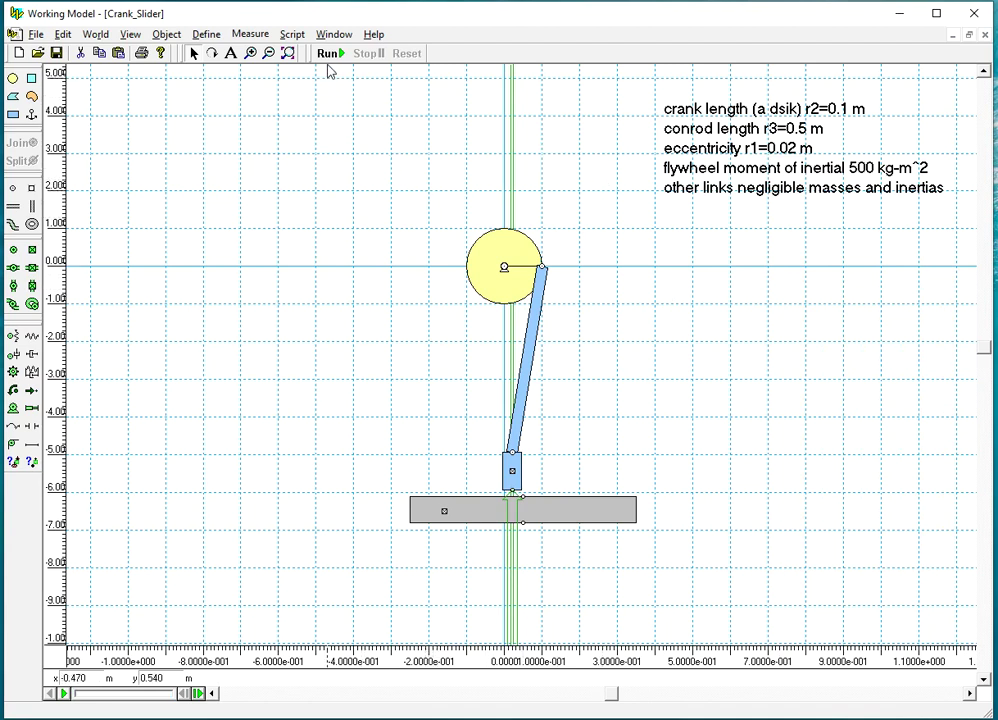
- Make the vertical slot joint black in its Appearance settings
double_click(513, 178)
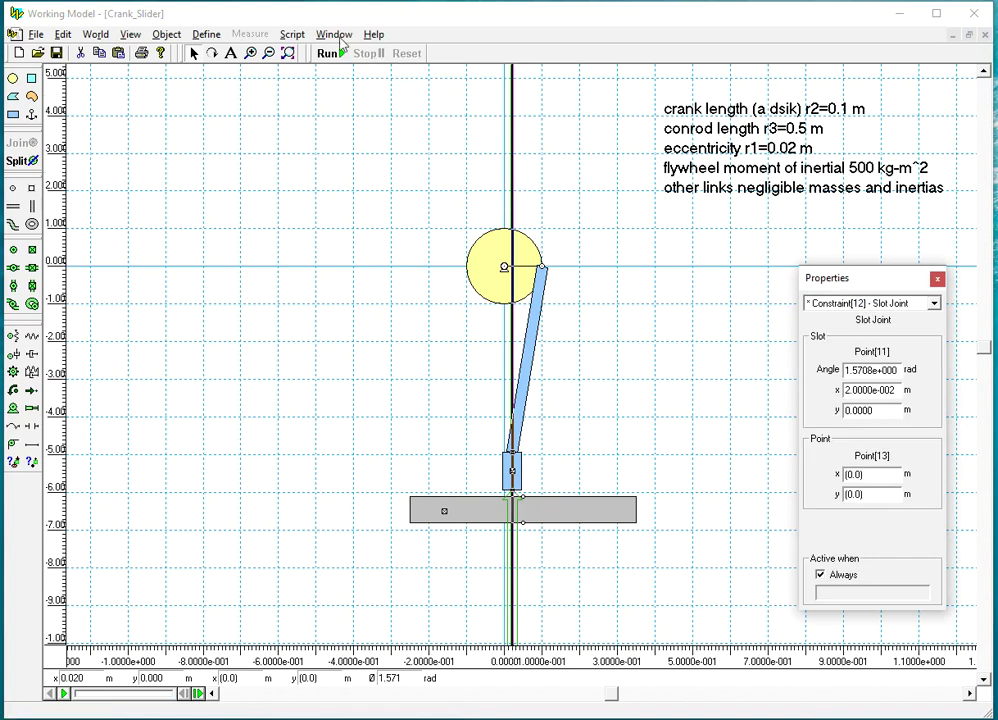
click(334, 34)
click(355, 69)
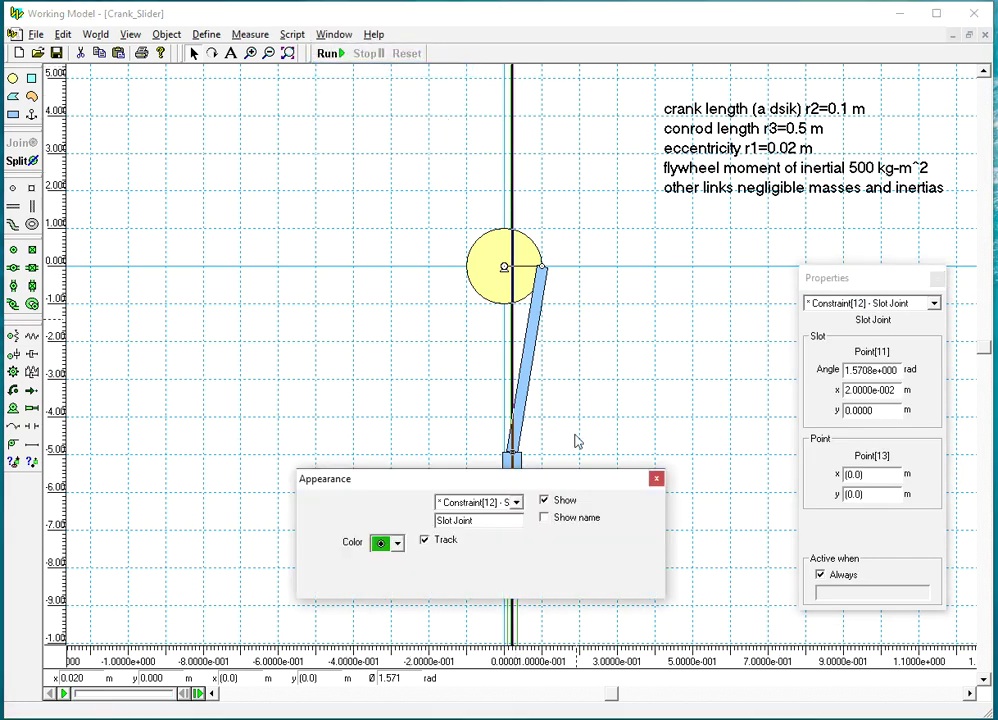
click(397, 543)
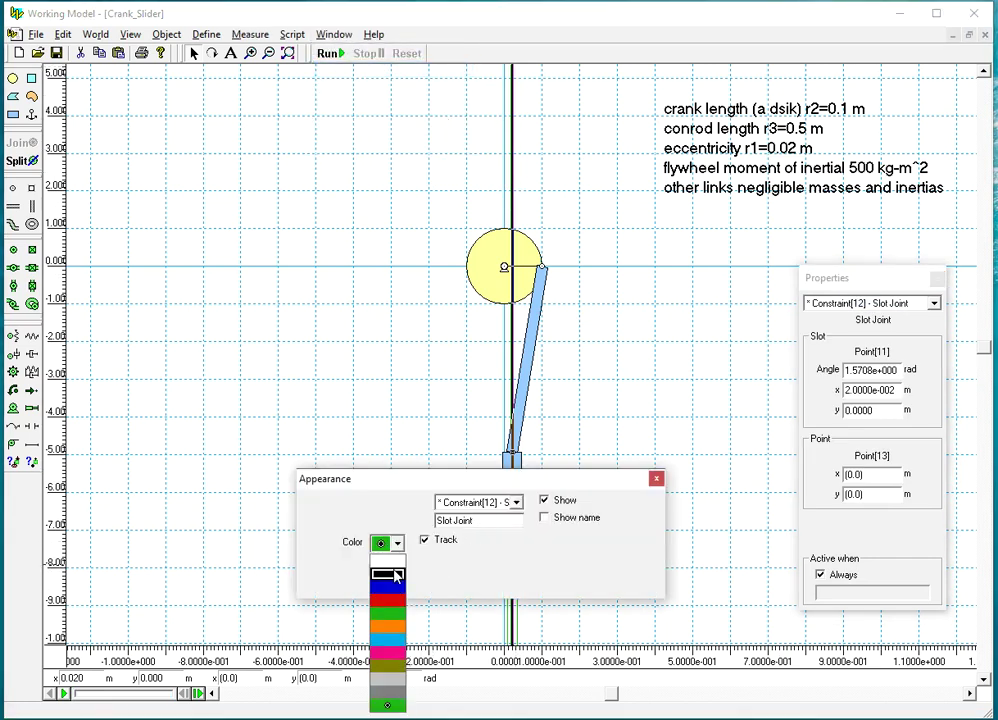
click(394, 576)
click(656, 479)
click(659, 466)
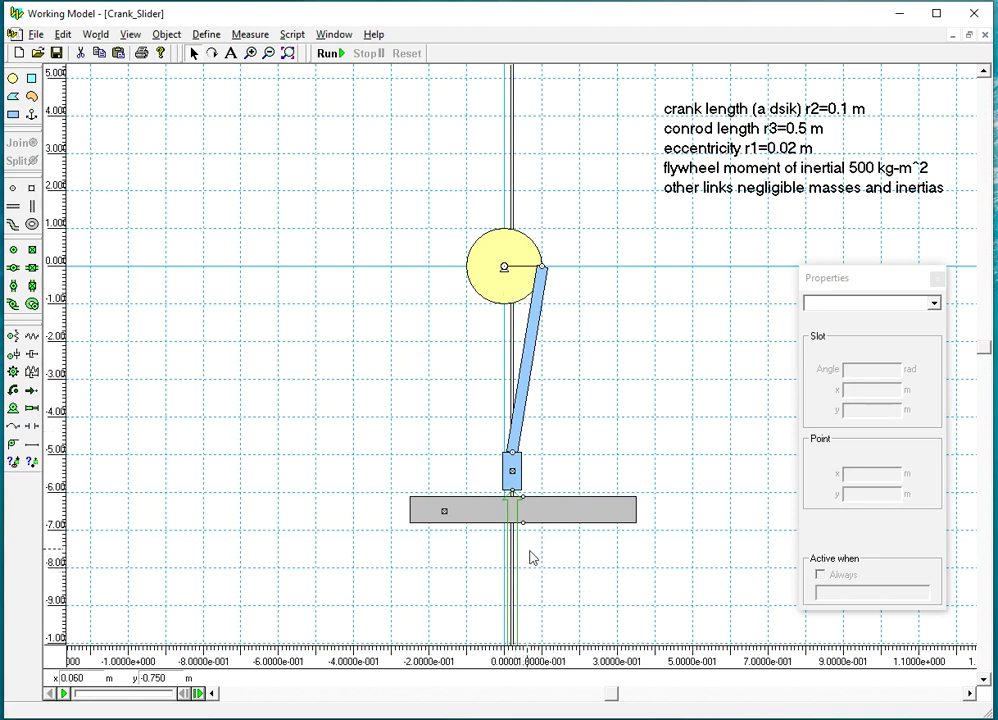
- Run, stop and reset the simulation, then check the force's values
click(330, 55)
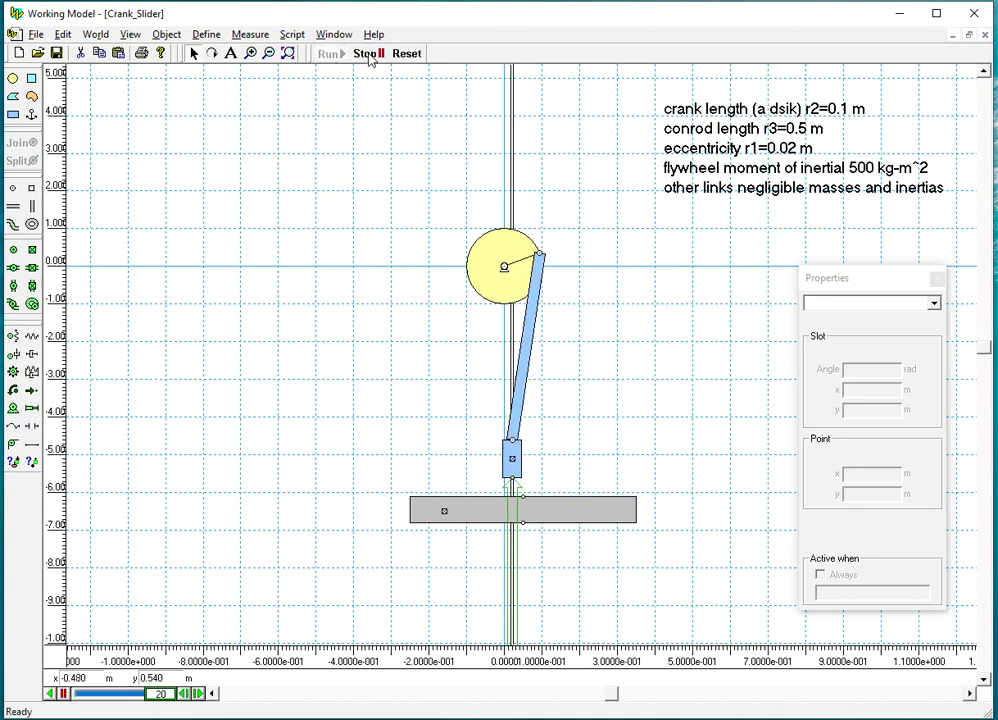
click(369, 55)
click(406, 53)
click(518, 560)
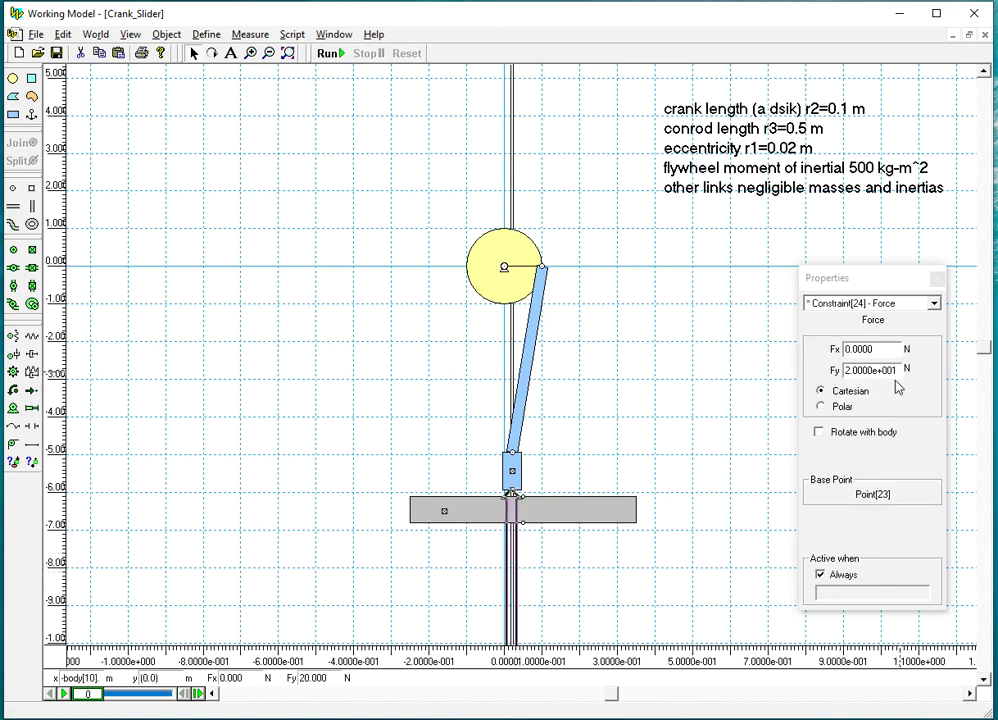
click(937, 279)
click(709, 360)
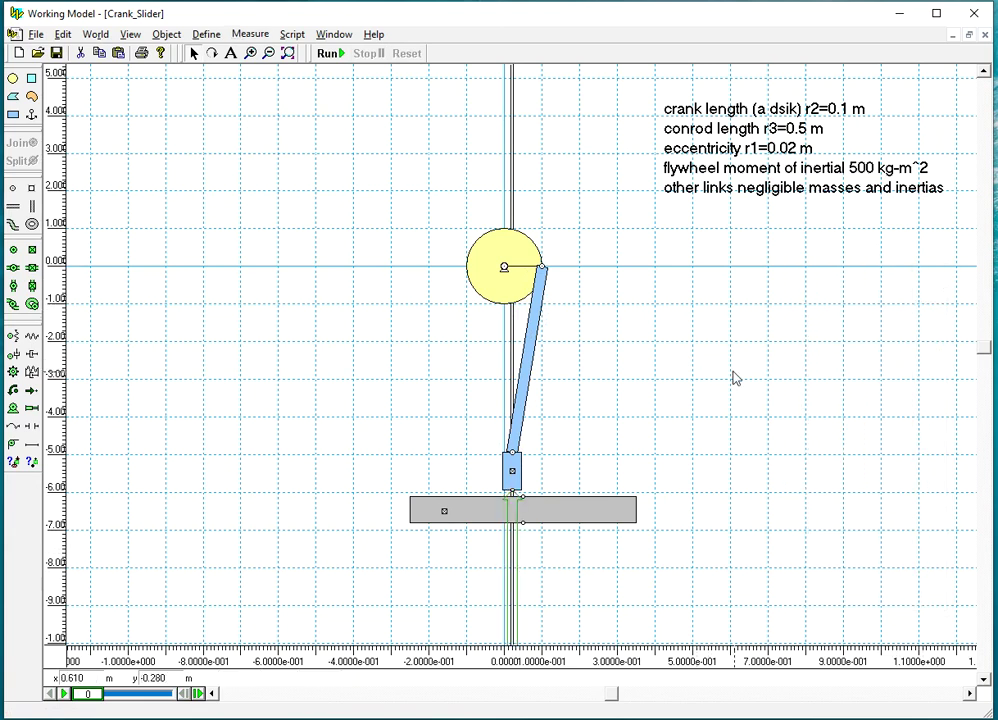
- Add a Rotation graph for Rectangle 5 (the conrod) in the upper left
click(535, 350)
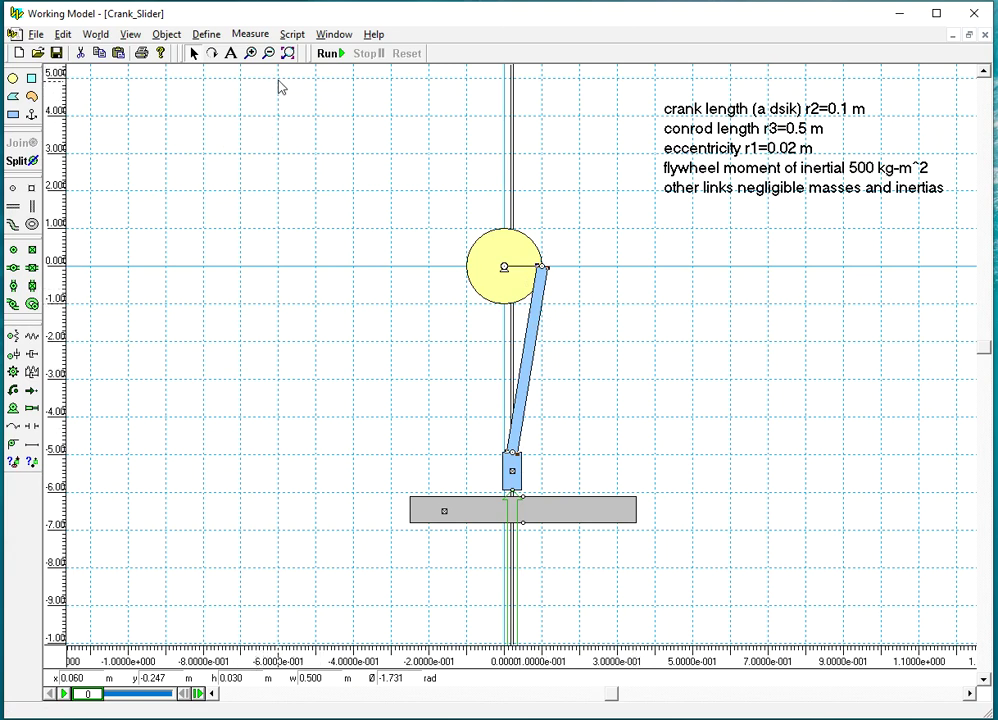
click(245, 34)
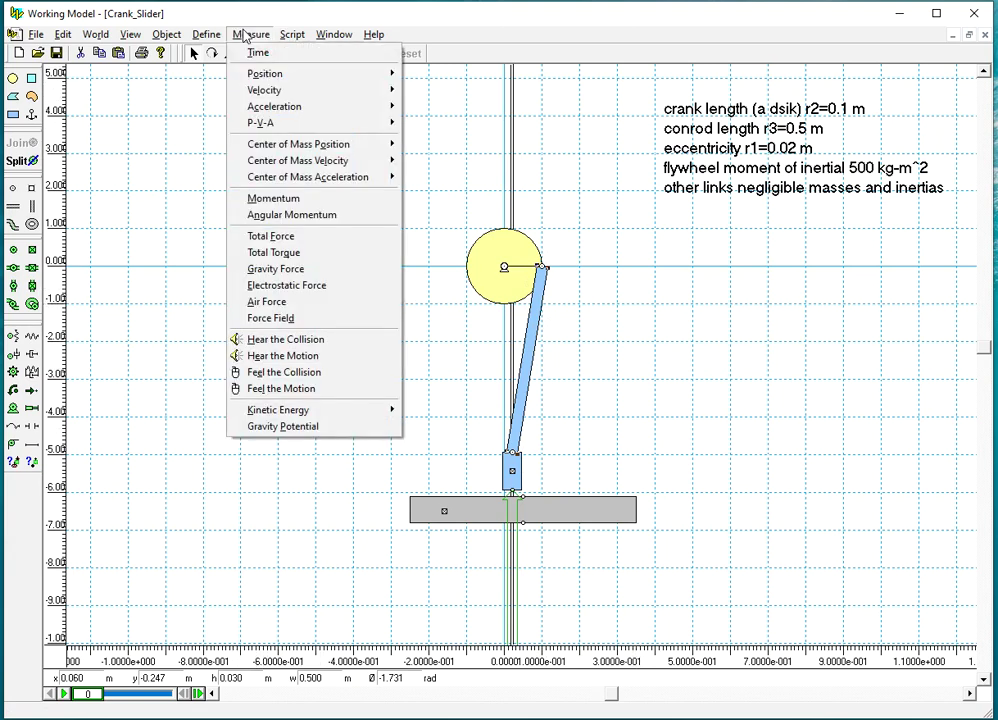
mouse_move(262, 74)
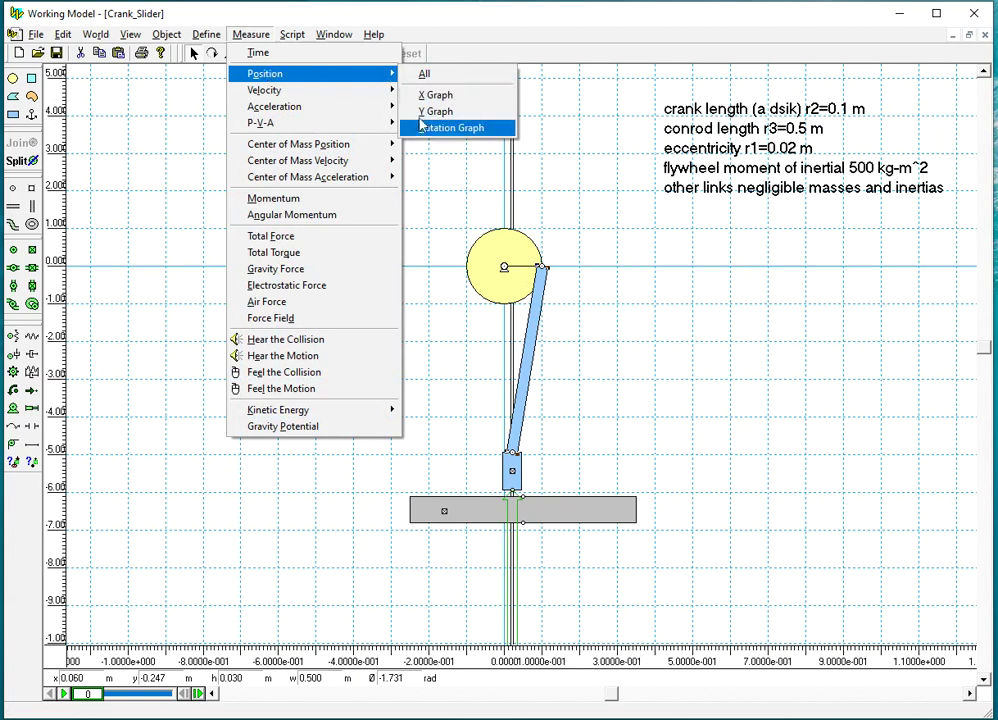
click(430, 128)
drag(232, 94, 315, 172)
double_click(335, 170)
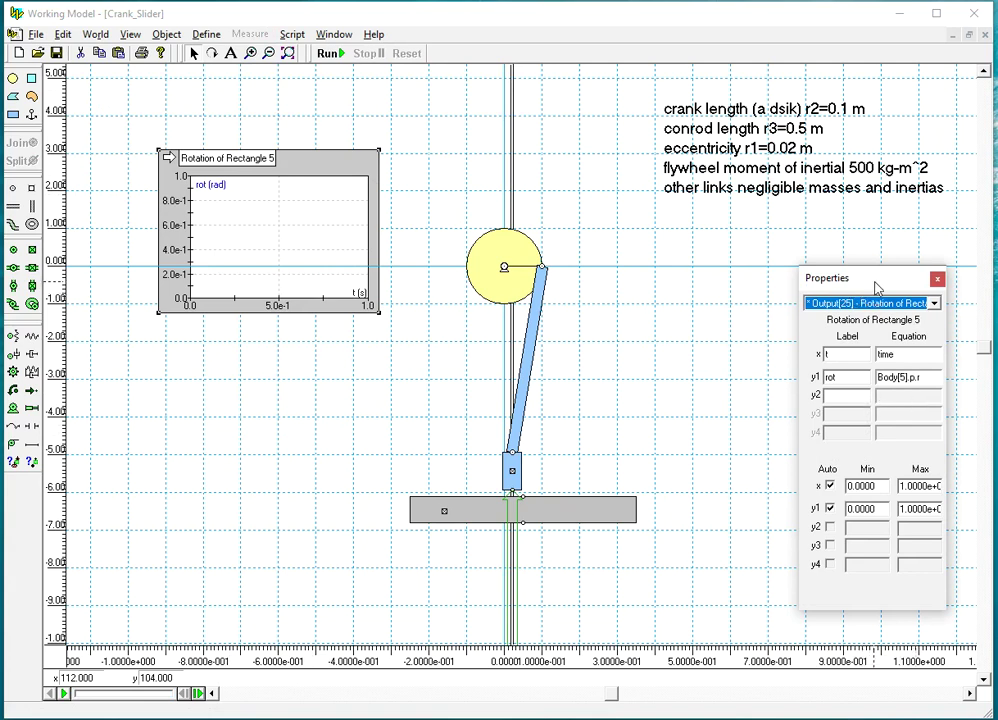
drag(876, 260, 743, 252)
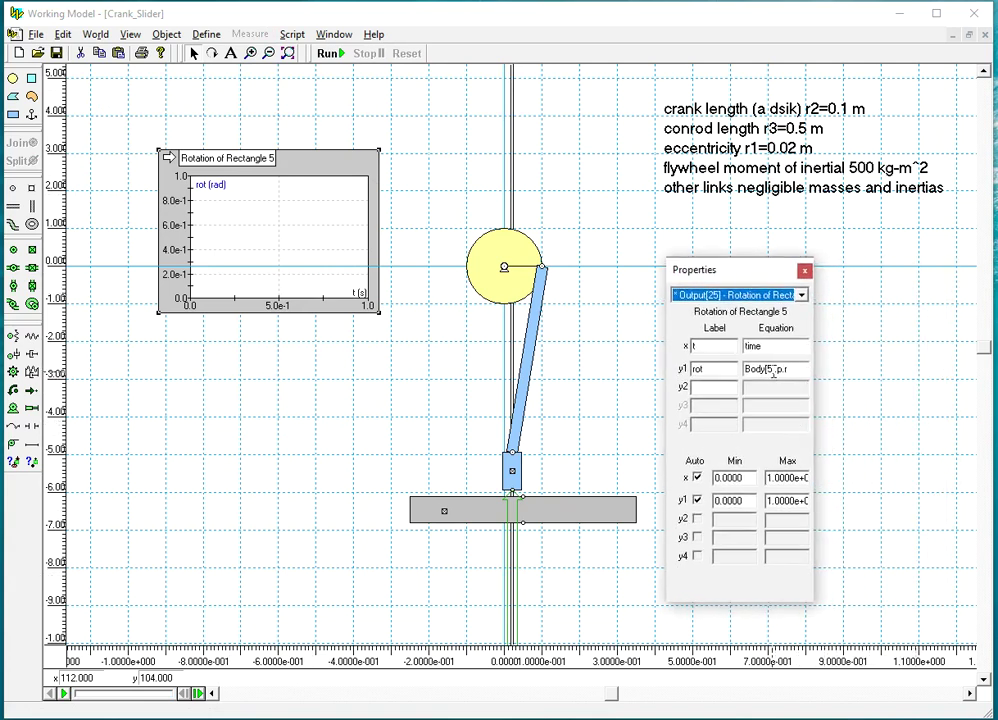
click(527, 358)
click(314, 163)
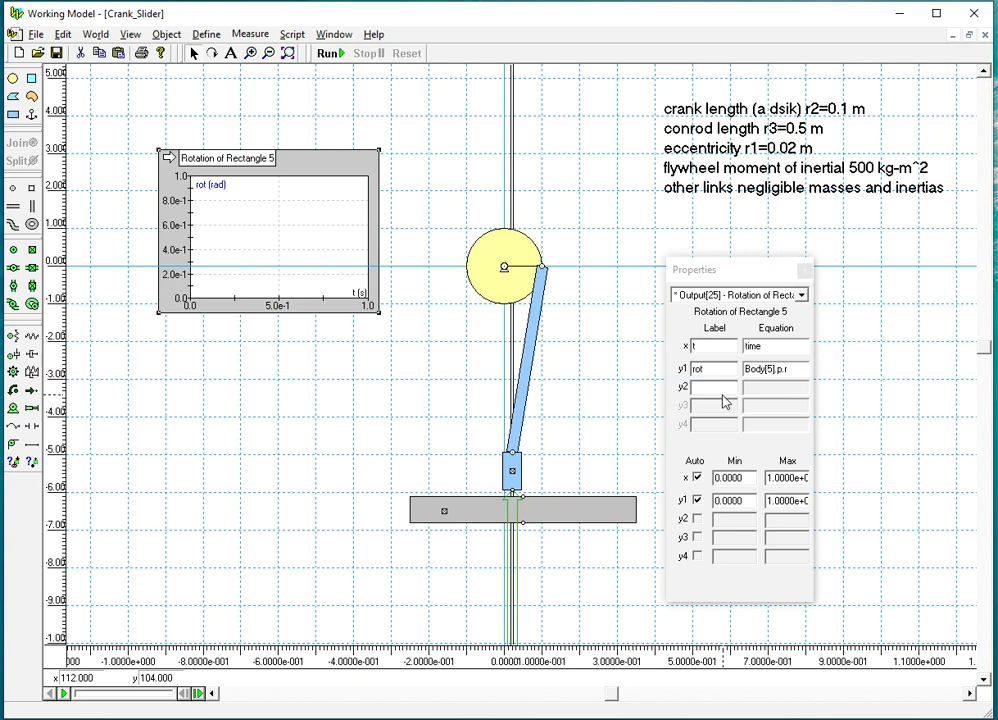
click(805, 271)
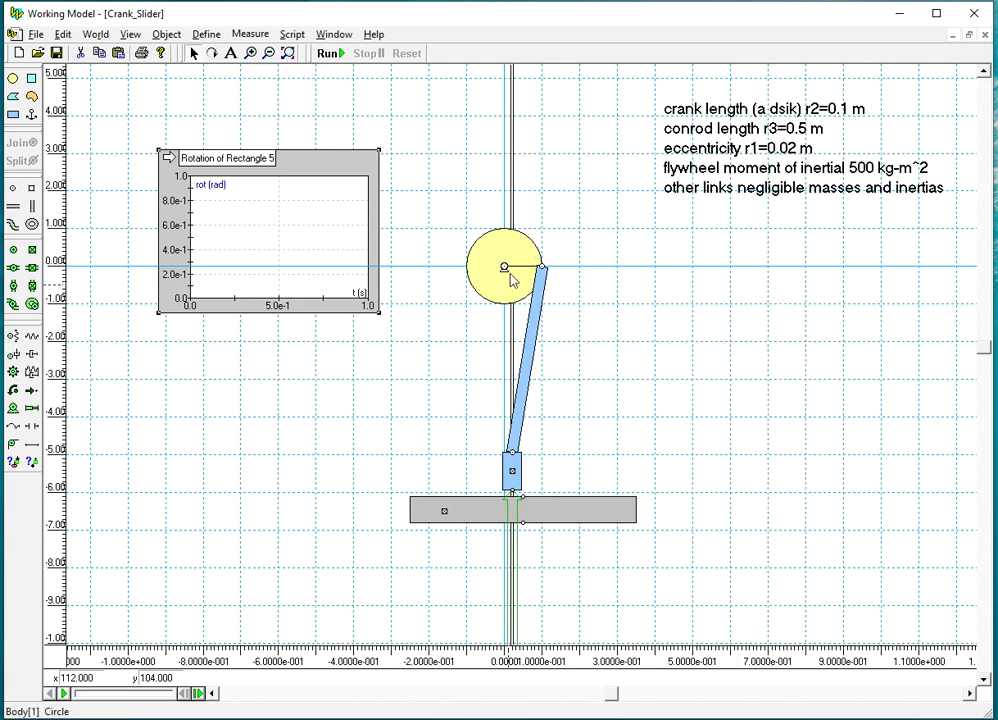
- Add a Rotation P-V-A graph for the conrod and place it beneath the Rotation graph
click(537, 337)
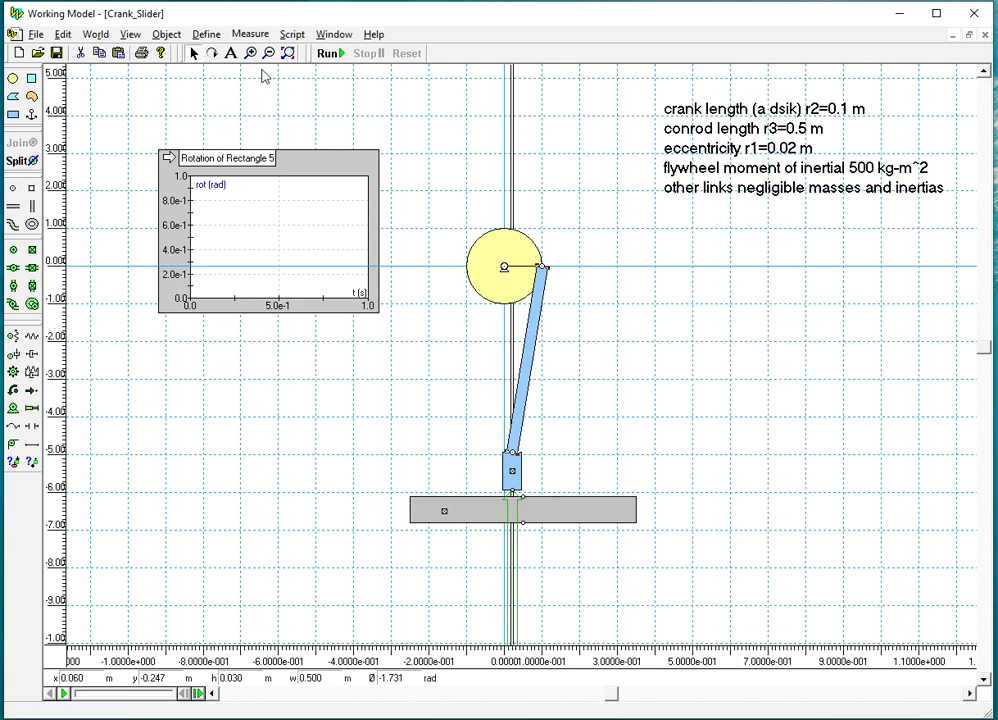
click(241, 36)
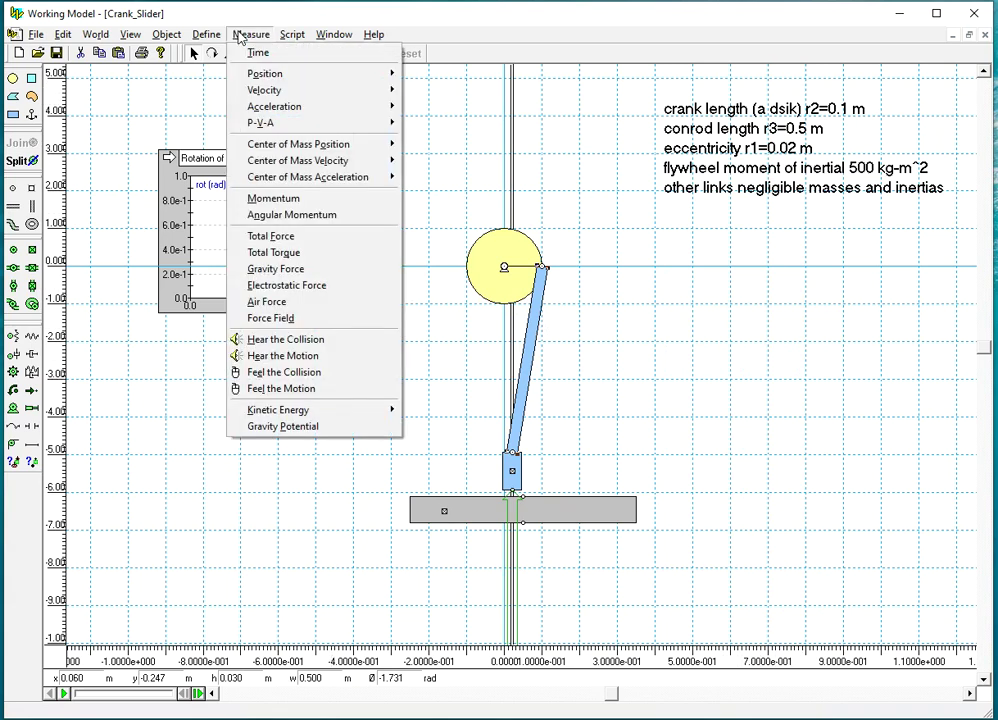
mouse_move(279, 134)
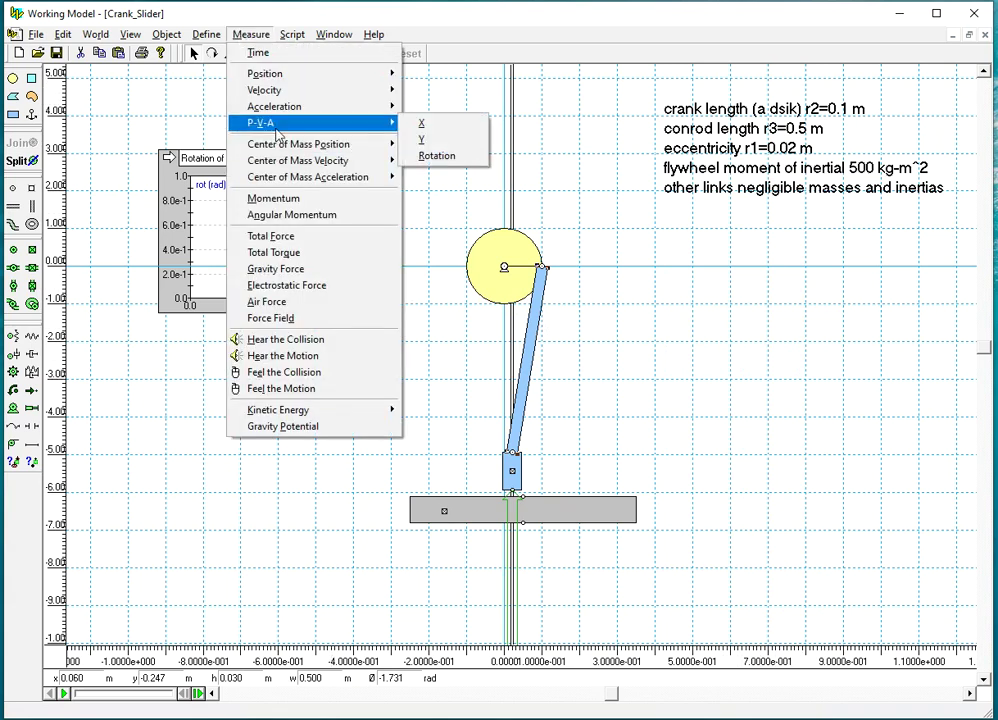
click(436, 156)
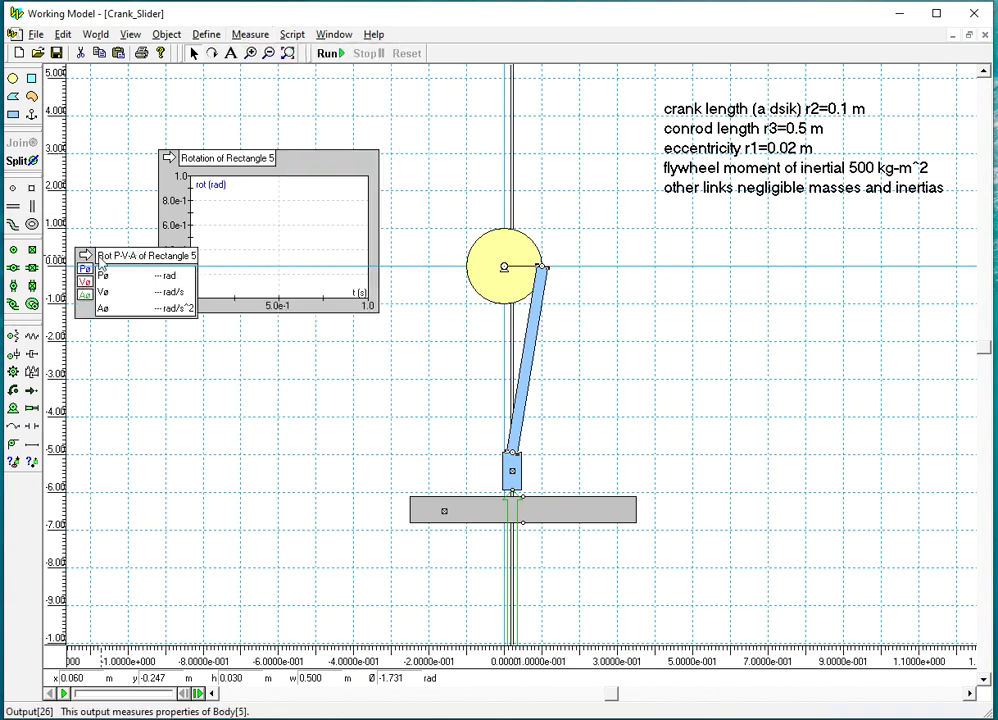
drag(218, 258, 245, 470)
drag(315, 159, 261, 92)
drag(250, 501, 258, 286)
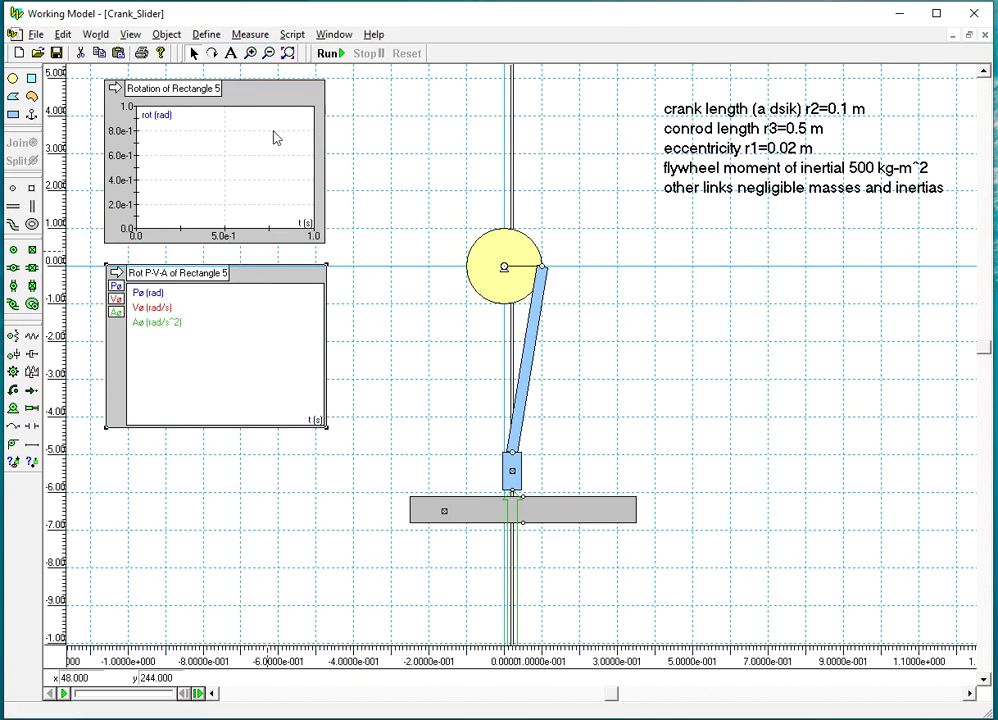
- Turn on axes, grid and grid labels for X and Y on the P-V-A graph
click(334, 34)
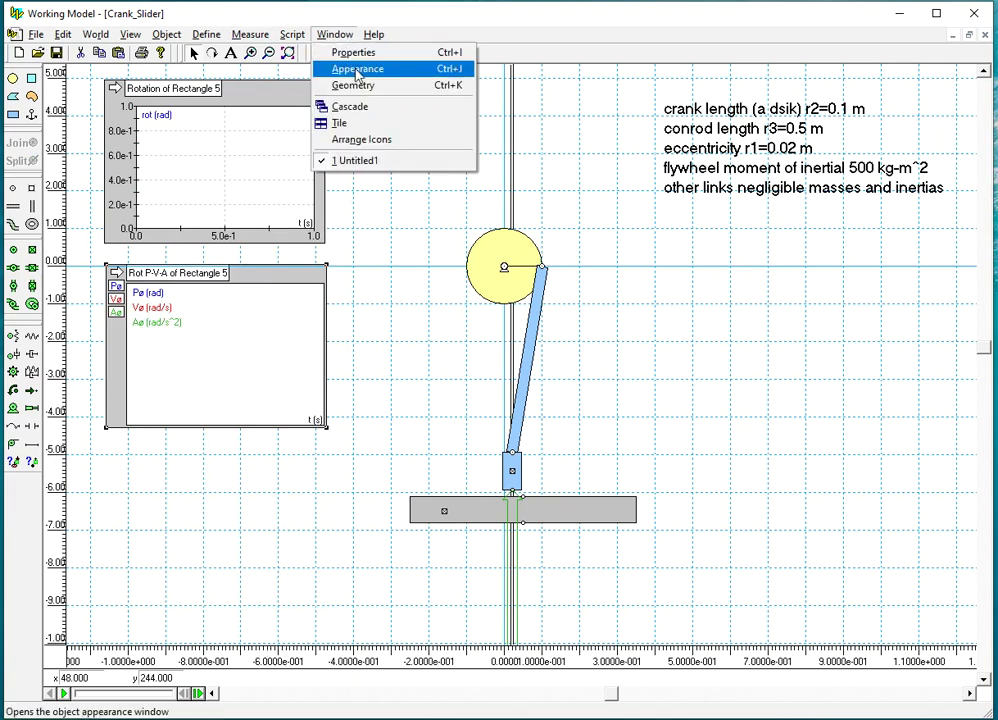
click(357, 69)
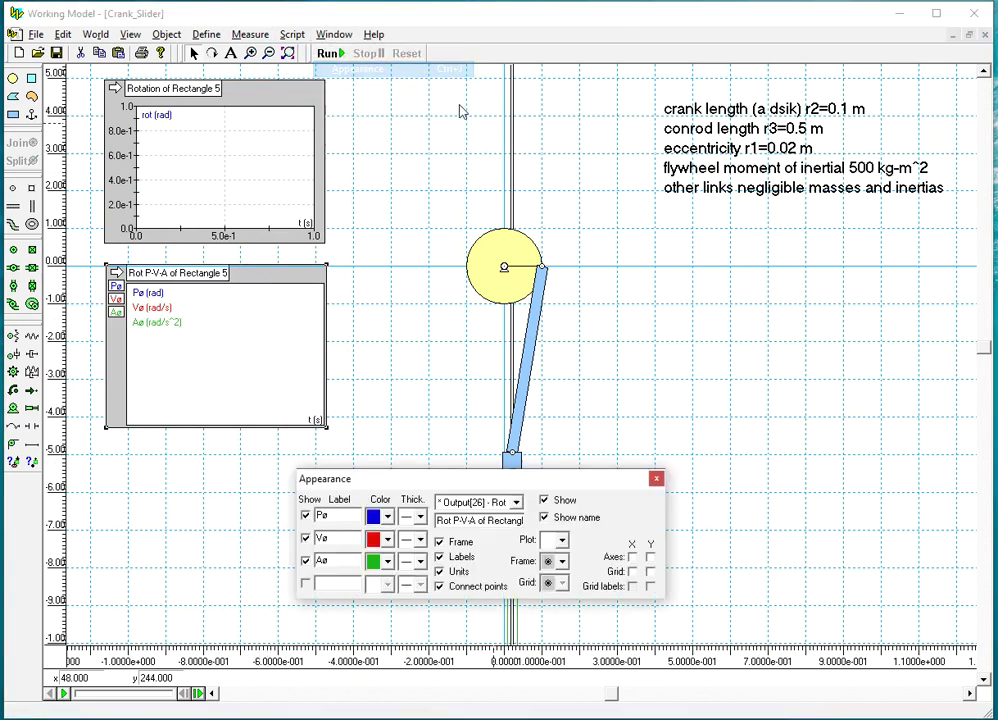
click(632, 557)
click(632, 571)
click(632, 586)
click(650, 557)
click(650, 571)
click(650, 586)
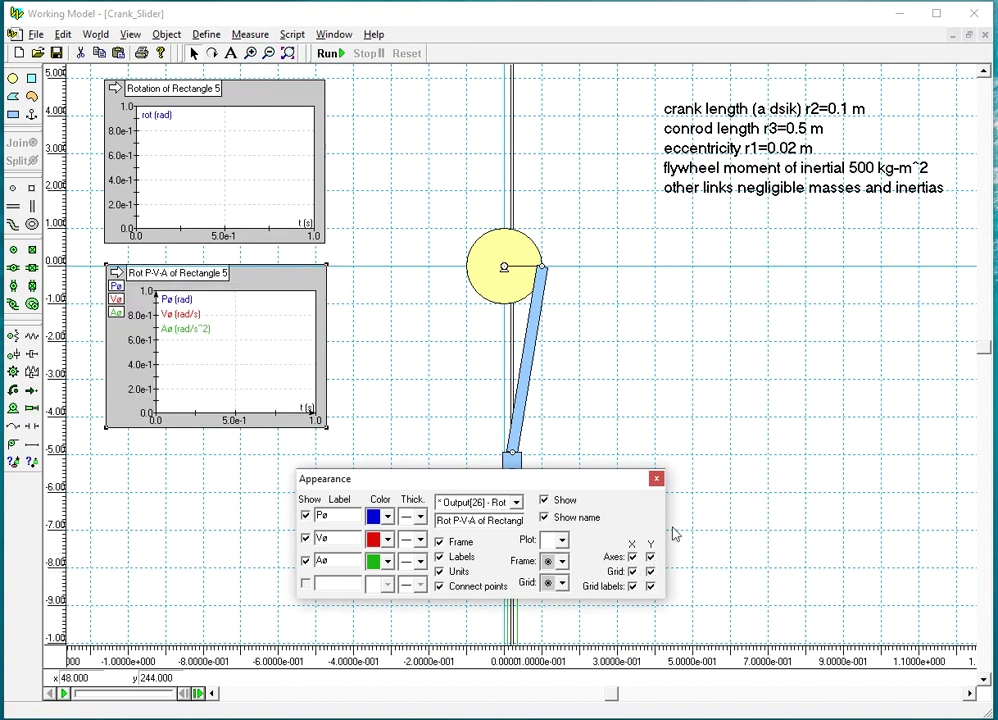
- Move the P-V-A graph to the right of the mechanism and bring up its properties
click(656, 479)
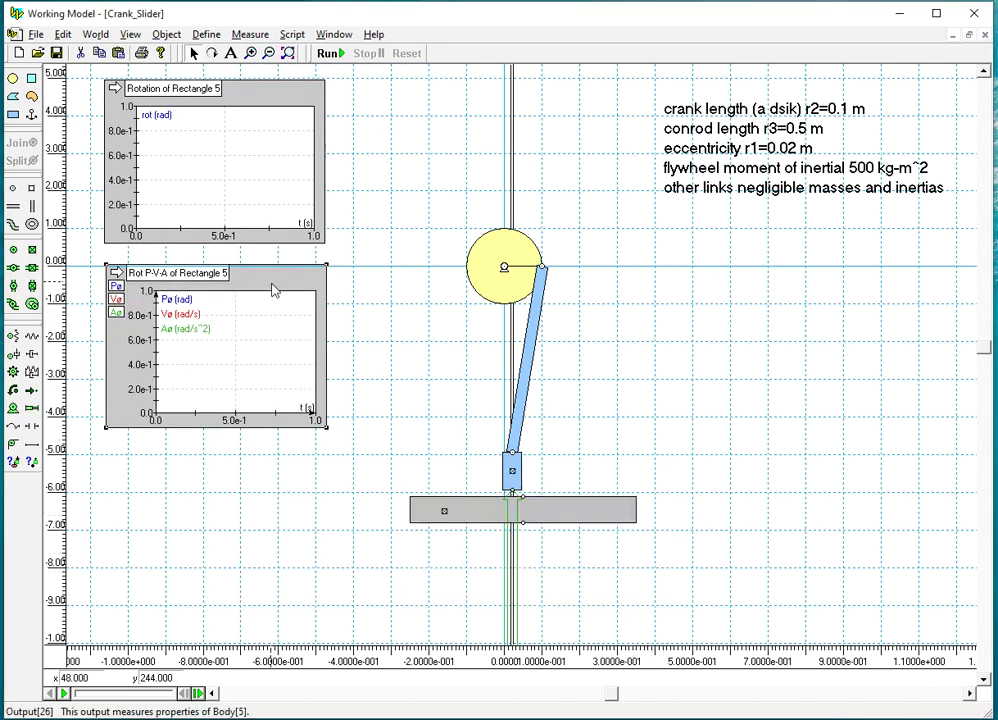
drag(273, 290, 797, 293)
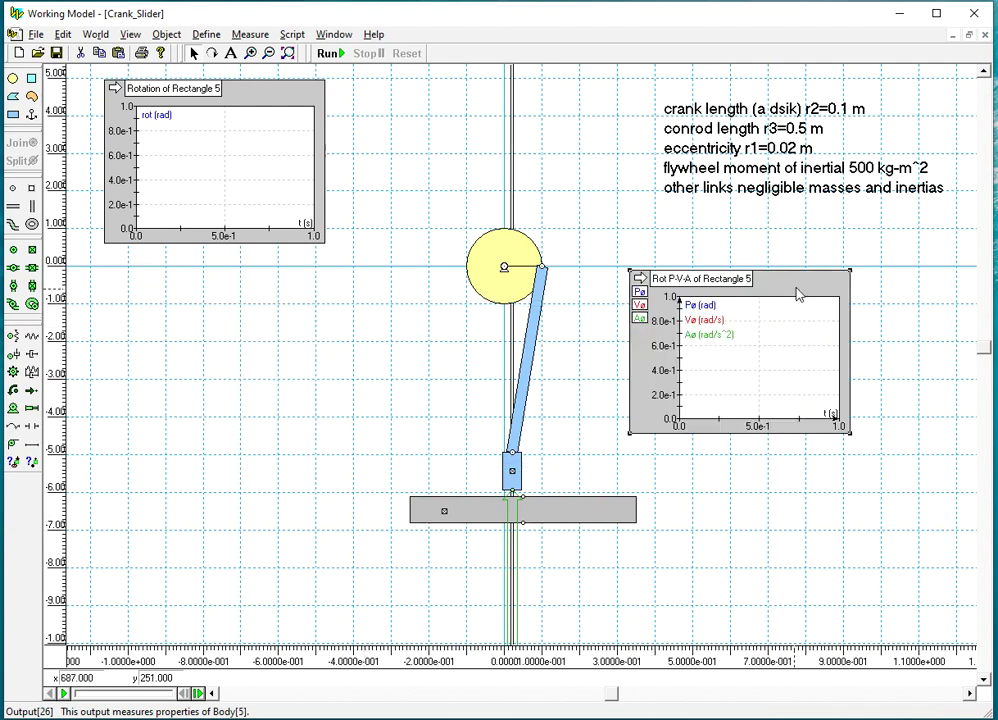
double_click(797, 293)
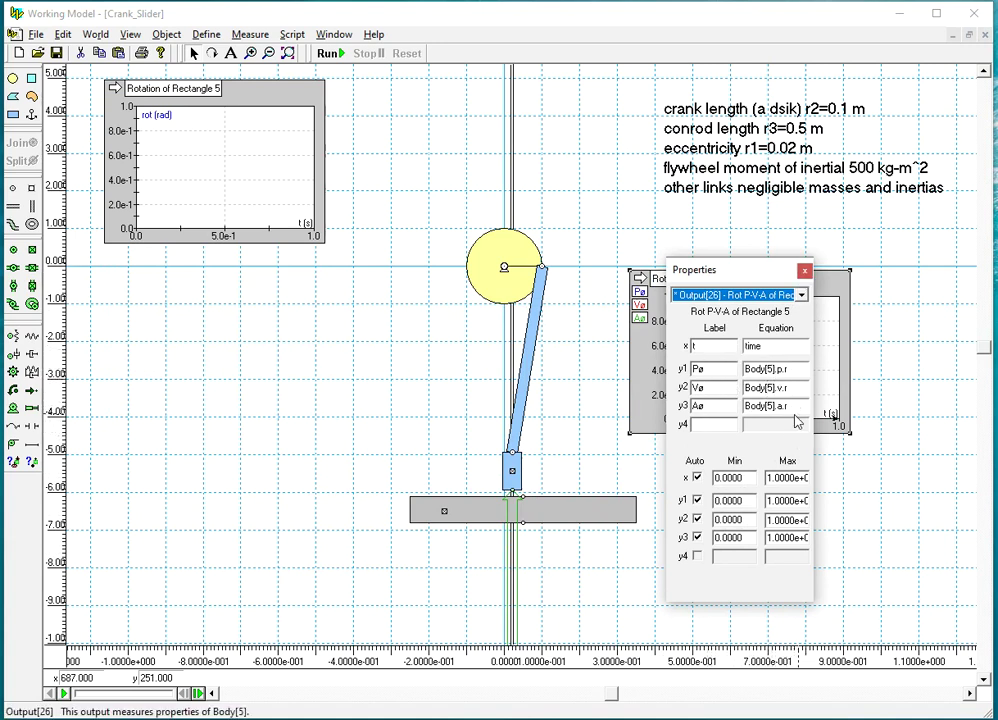
- Copy the Rotation graph and paste a duplicate below the original
click(278, 110)
click(62, 34)
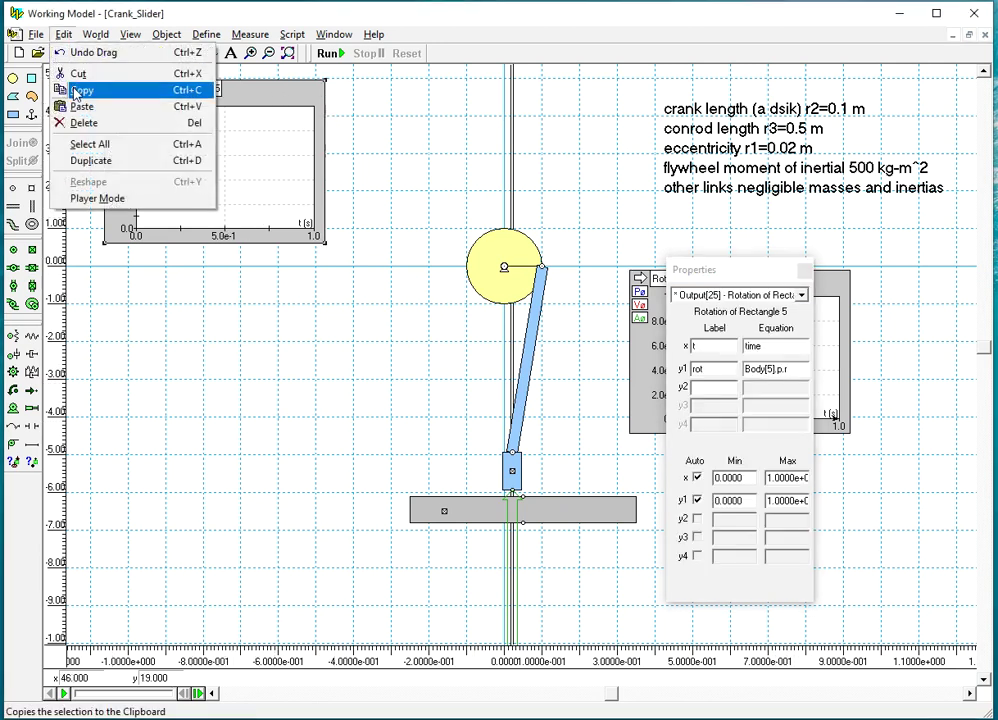
click(81, 90)
click(80, 110)
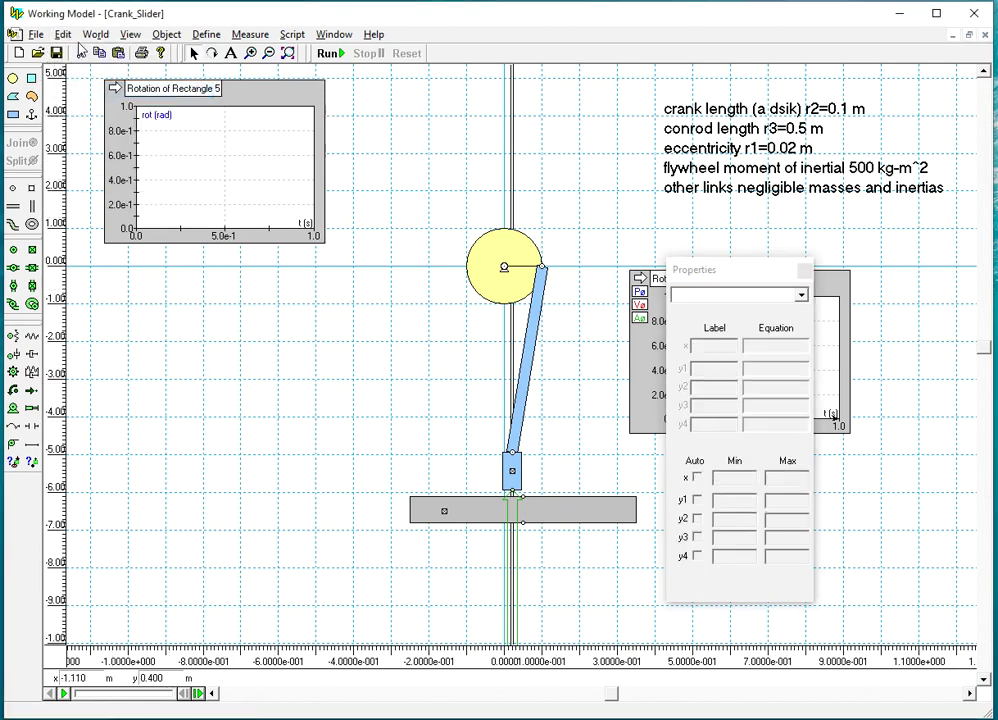
click(62, 34)
click(74, 105)
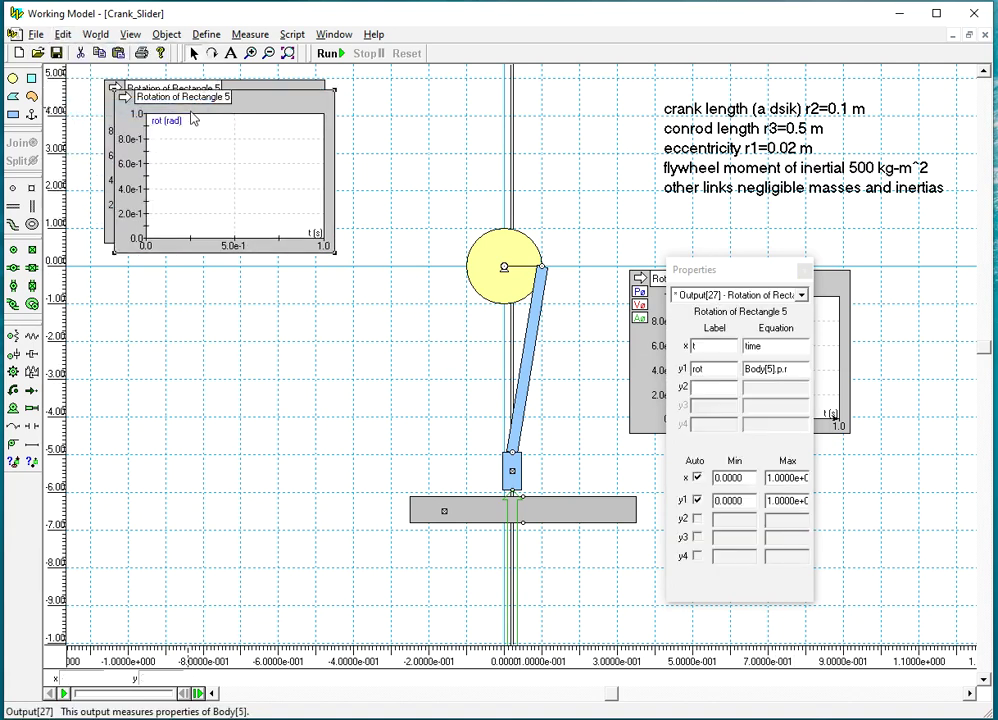
drag(232, 178, 230, 358)
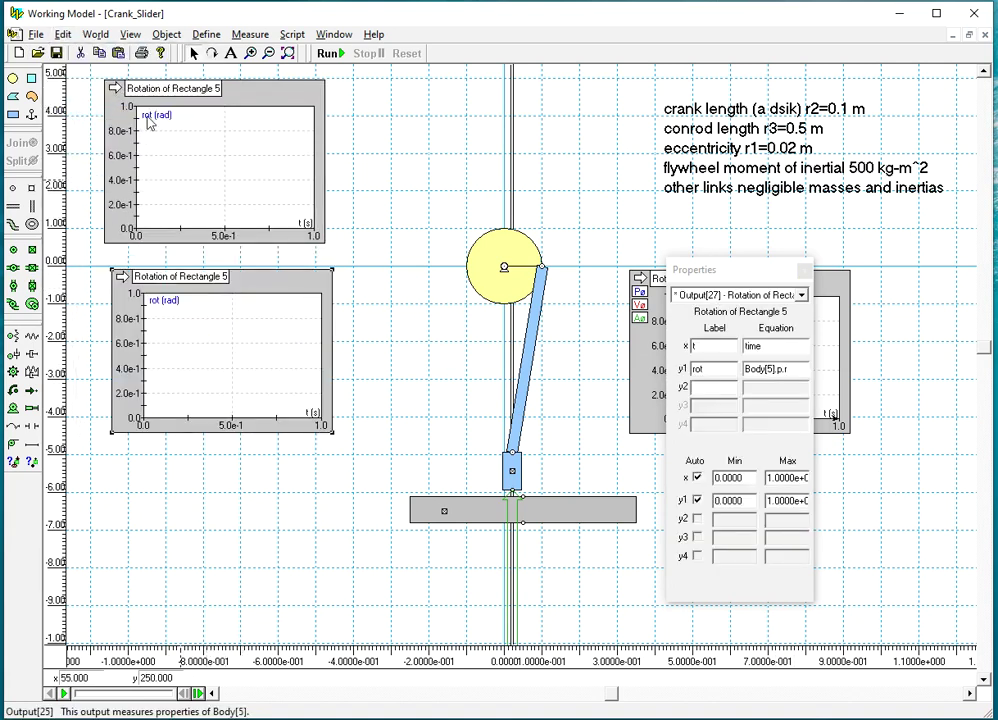
- Paste a third Rotation graph at bottom left and align all three in a column
click(62, 34)
click(83, 106)
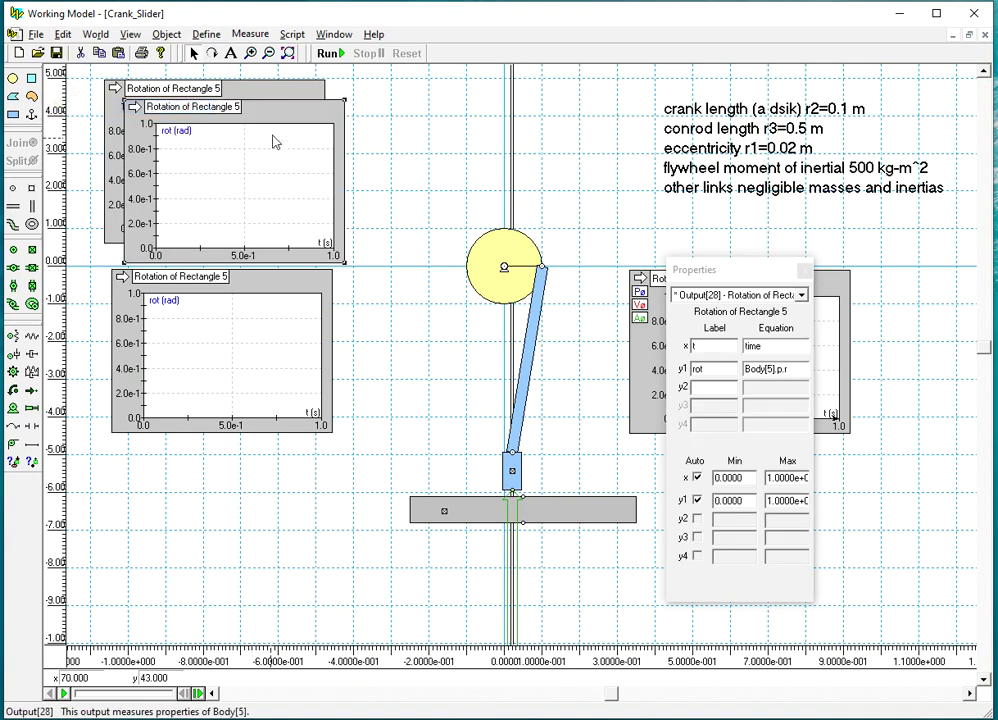
drag(278, 125, 260, 476)
click(241, 310)
drag(261, 290, 253, 280)
drag(267, 471, 259, 456)
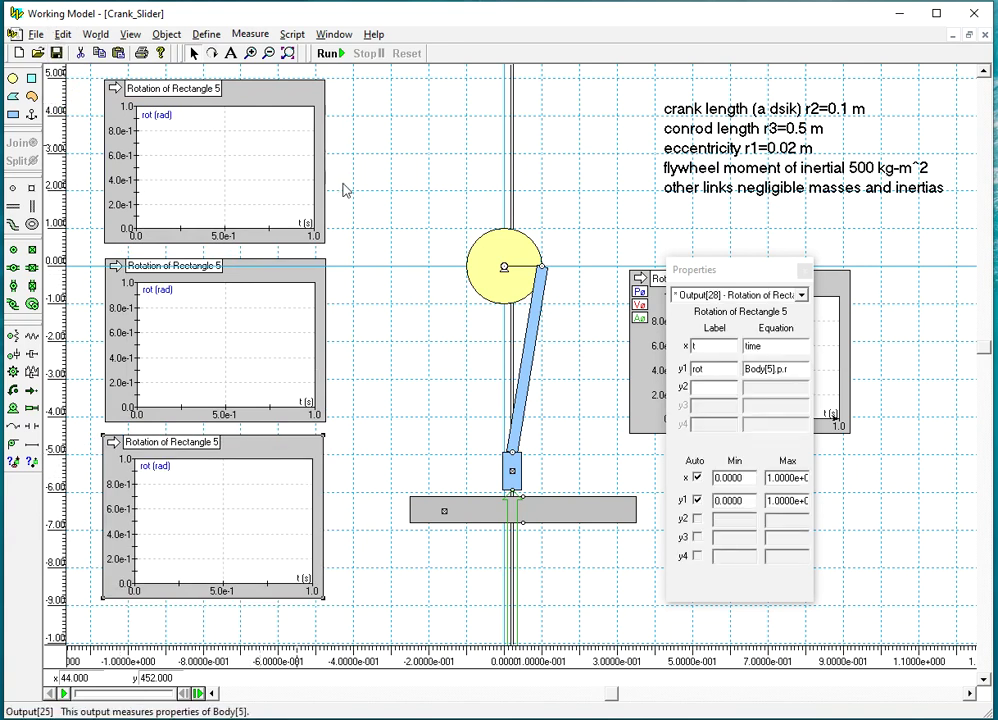
click(804, 271)
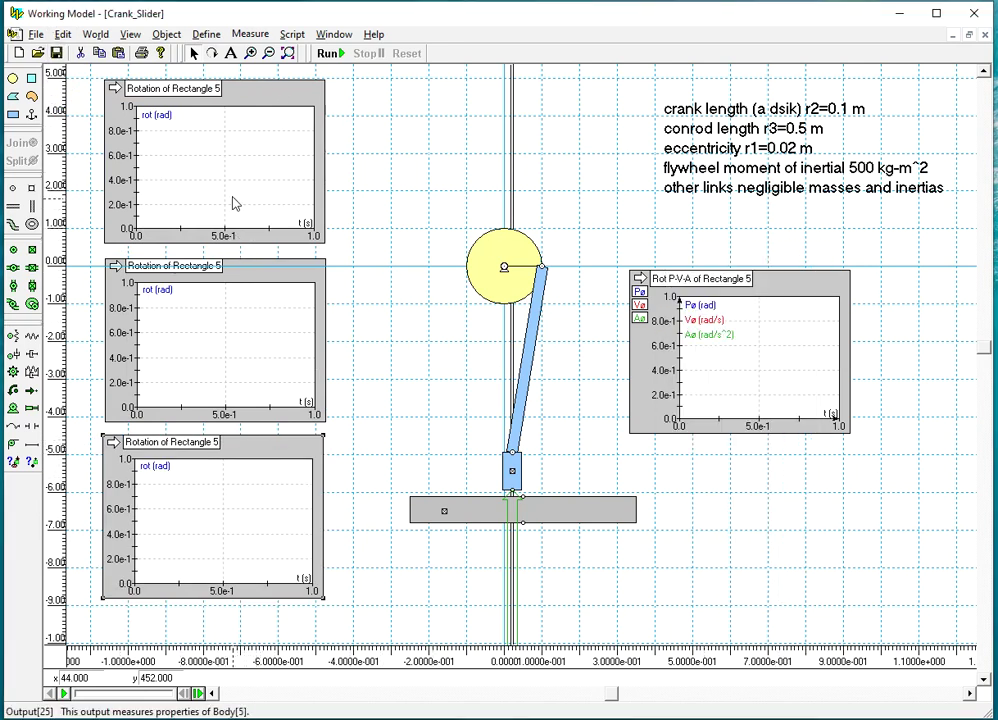
- Copy the angular velocity equation Body[5].v.r from the P-V-A graph's properties
double_click(260, 104)
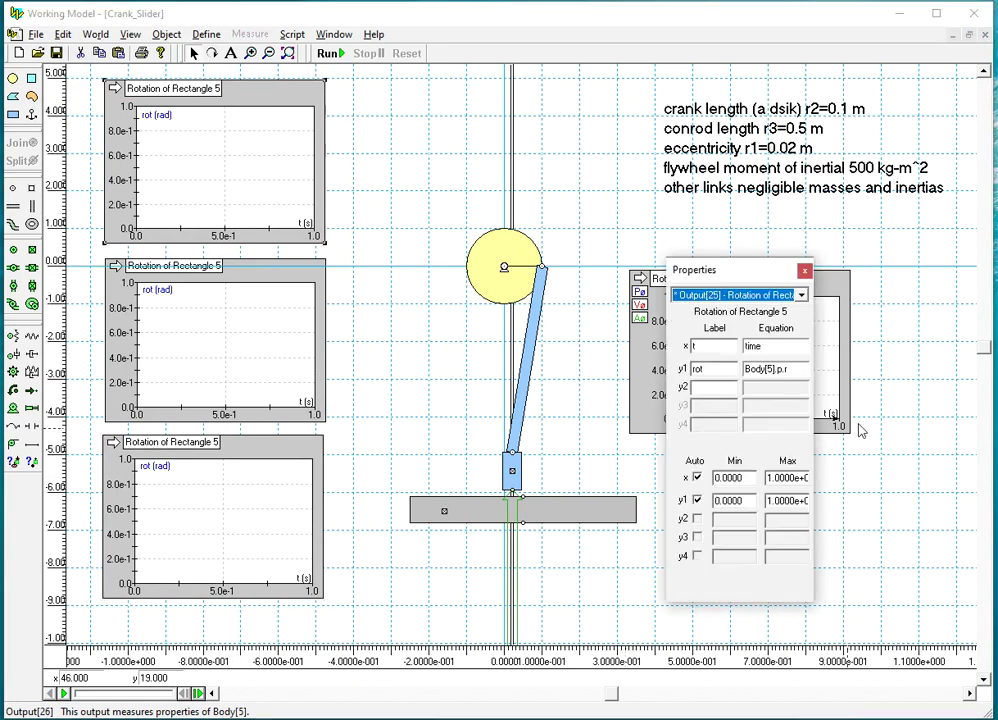
click(804, 271)
double_click(826, 288)
double_click(796, 389)
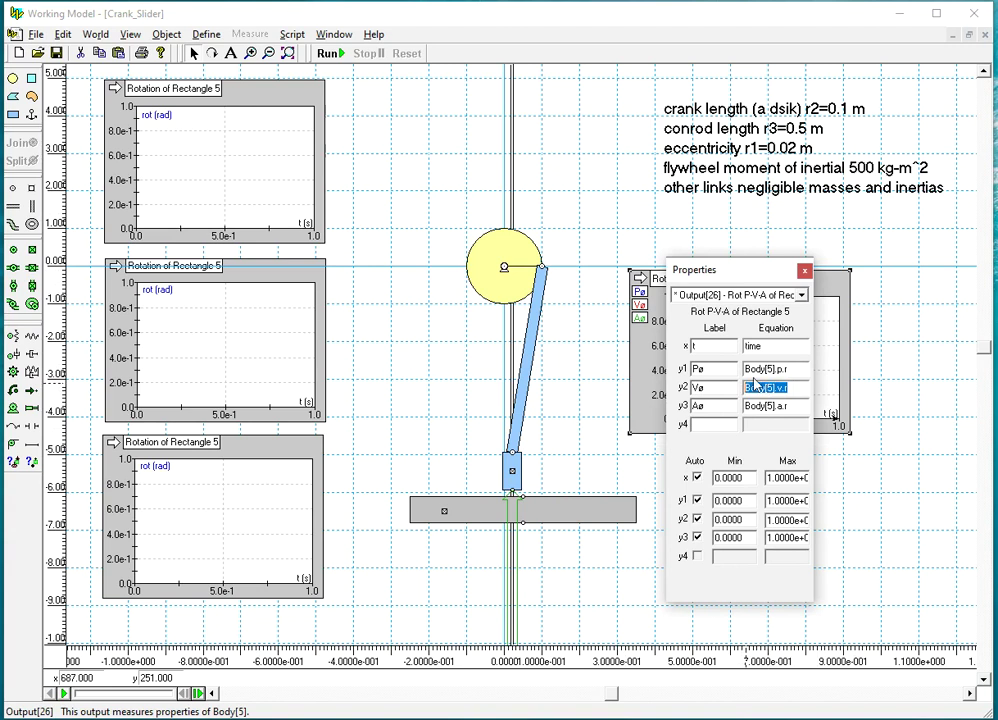
right_click(780, 389)
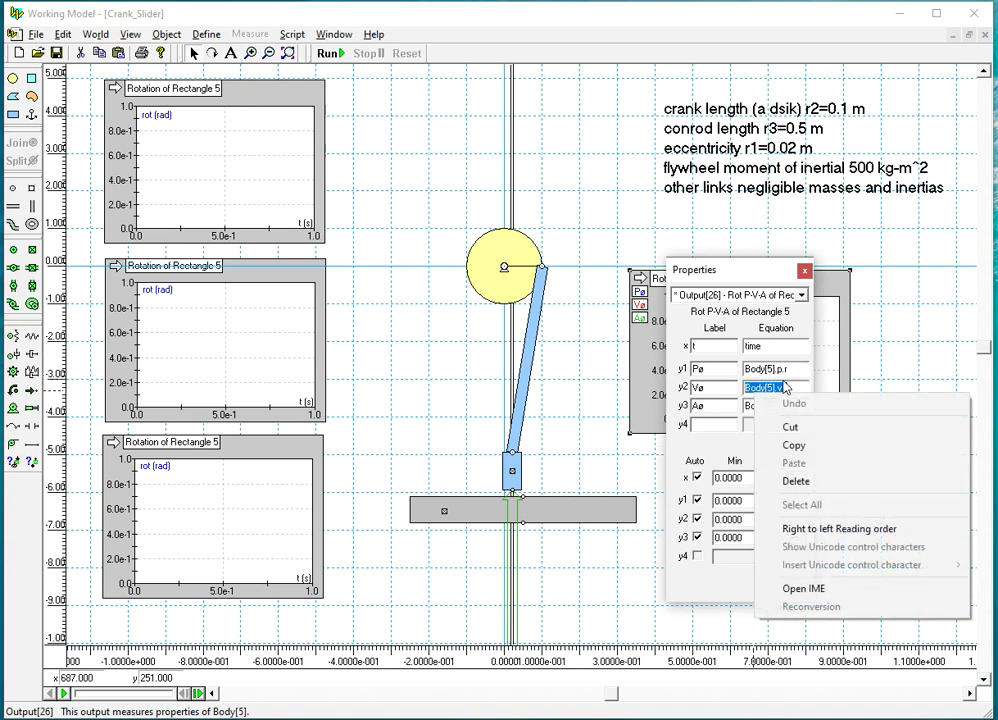
click(786, 444)
click(804, 271)
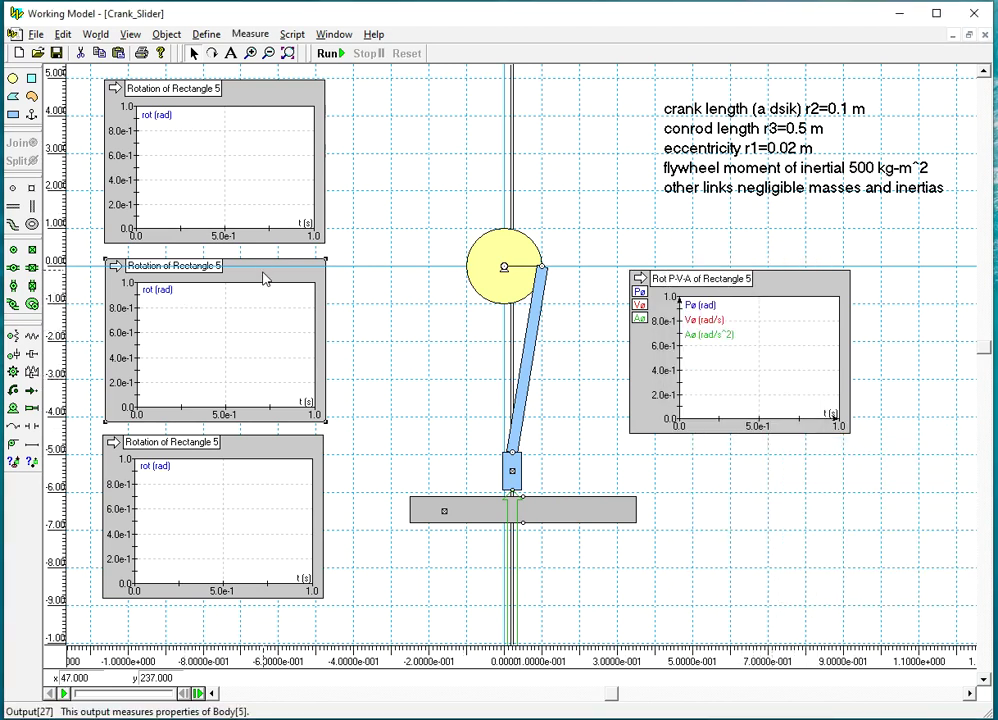
- Set the middle graph's y1 equation to Body[5].v.r
double_click(267, 276)
double_click(766, 369)
key(ctrl+v)
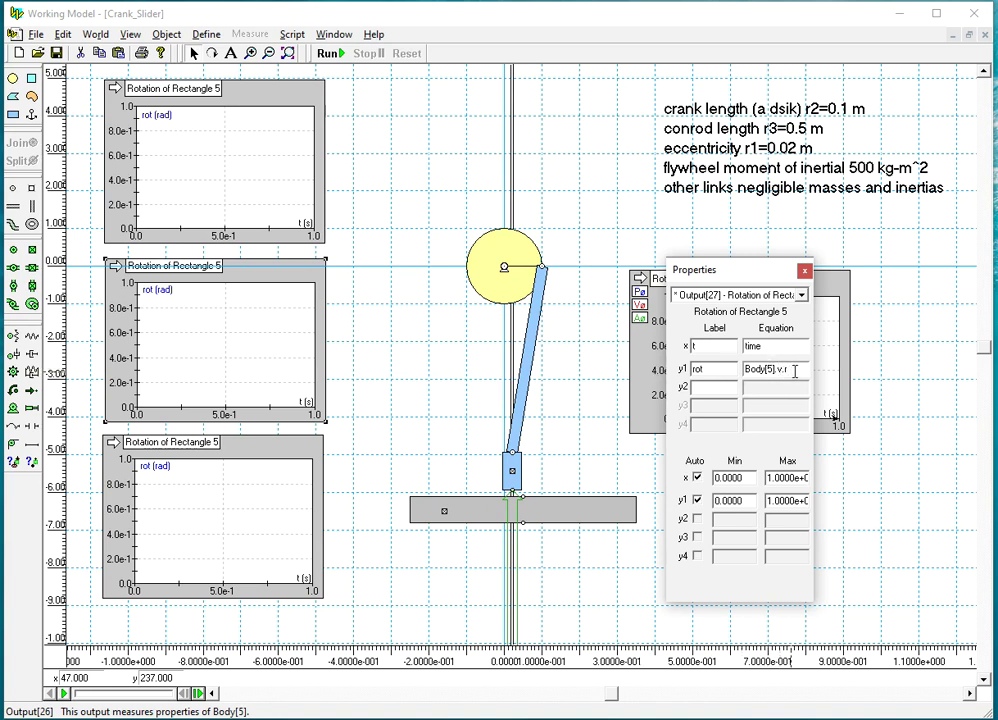
click(248, 445)
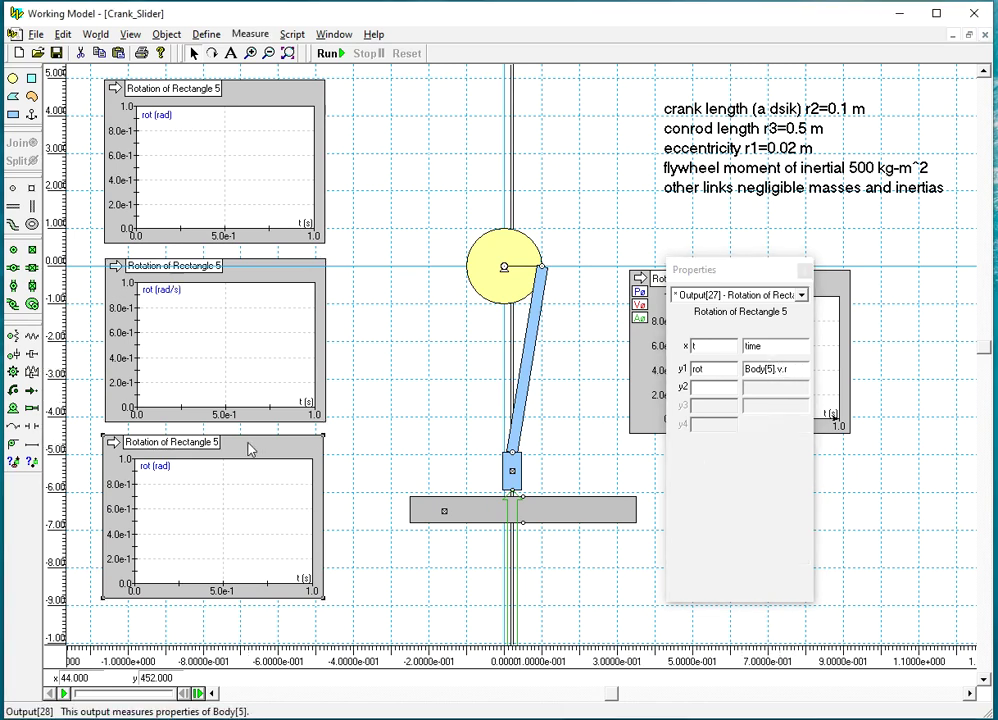
- Set the bottom graph's y1 equation to the angular acceleration Body[5].a.r
double_click(800, 370)
key(Delete)
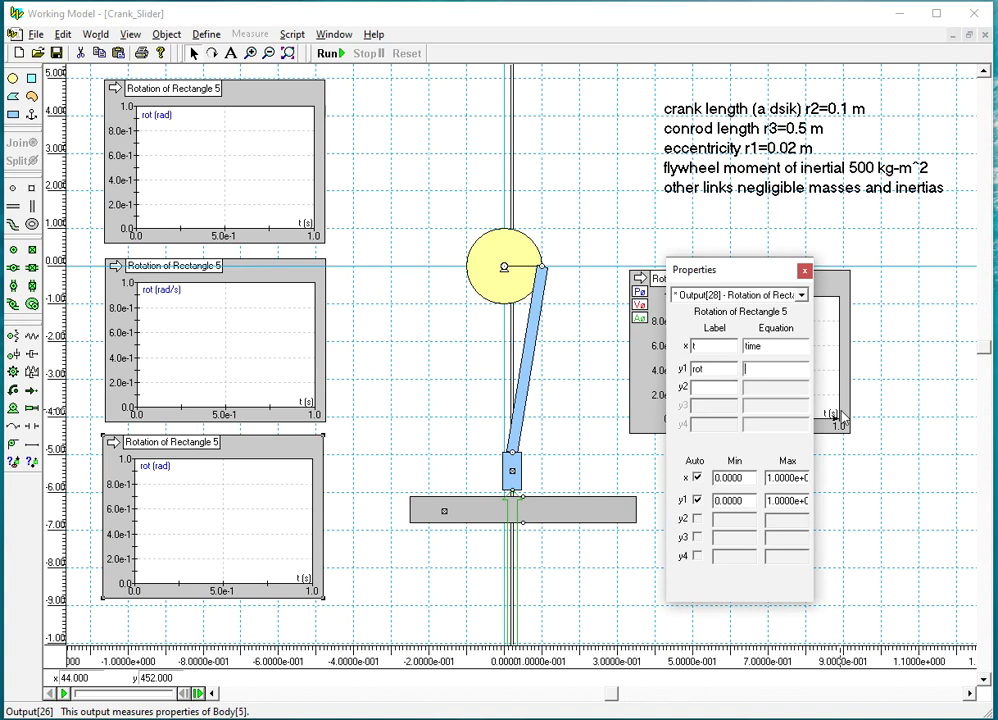
key(ctrl+v)
key(BackSpace)
key(BackSpace)
key(BackSpace)
text(a.r)
key(Tab)
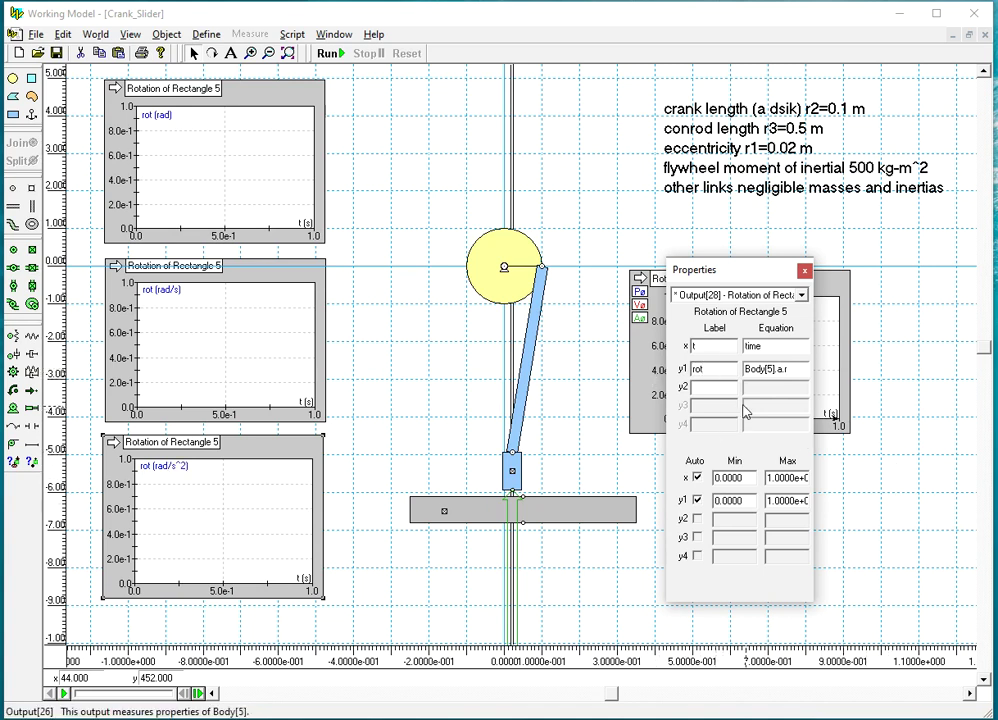
- Relabel the bottom graph's curve from rot to d^2(Theta3)/dy^2
drag(706, 370, 693, 369)
text(dt^2)
key(Home)
key(Right)
text(^2)
key(shift+End)
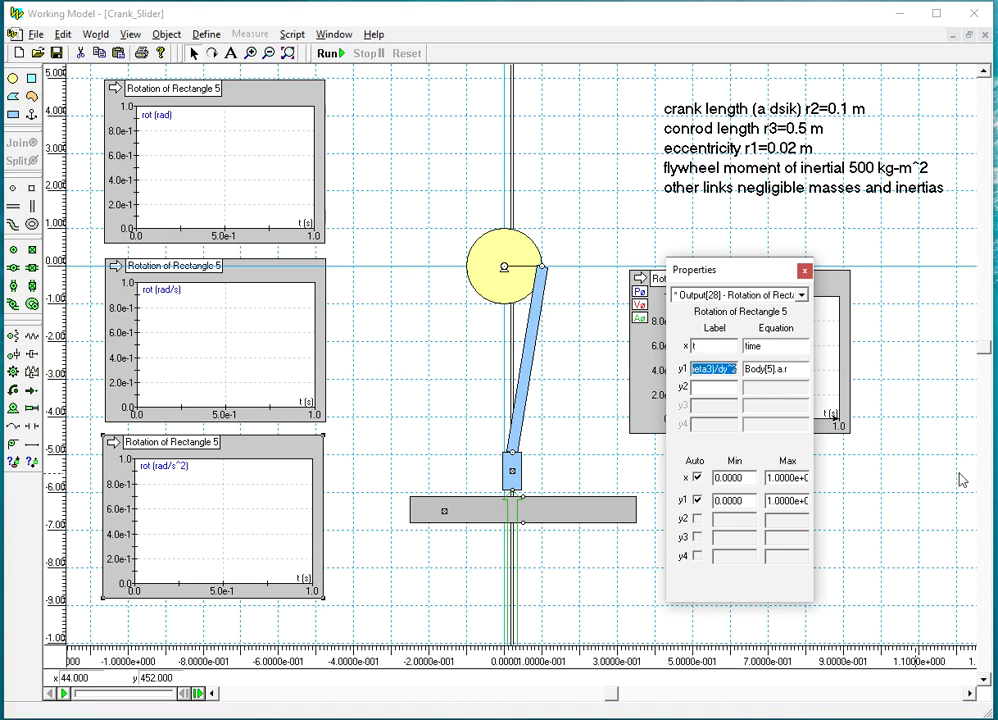
click(805, 271)
- Relabel the middle graph's curve from rot to d(Theta3)/dy
double_click(276, 281)
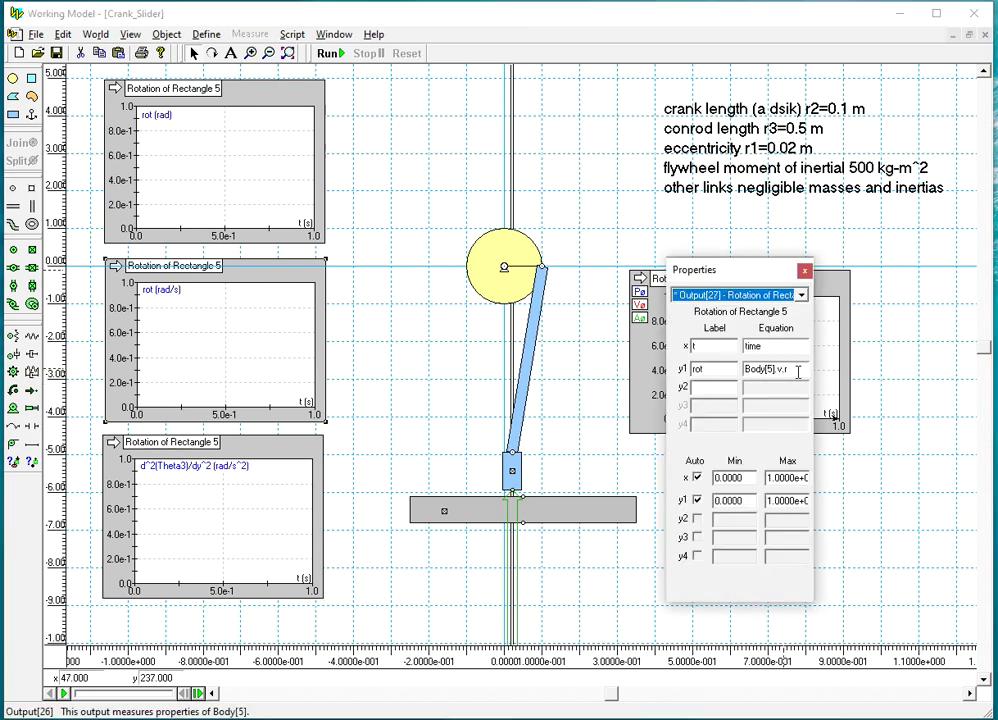
double_click(722, 370)
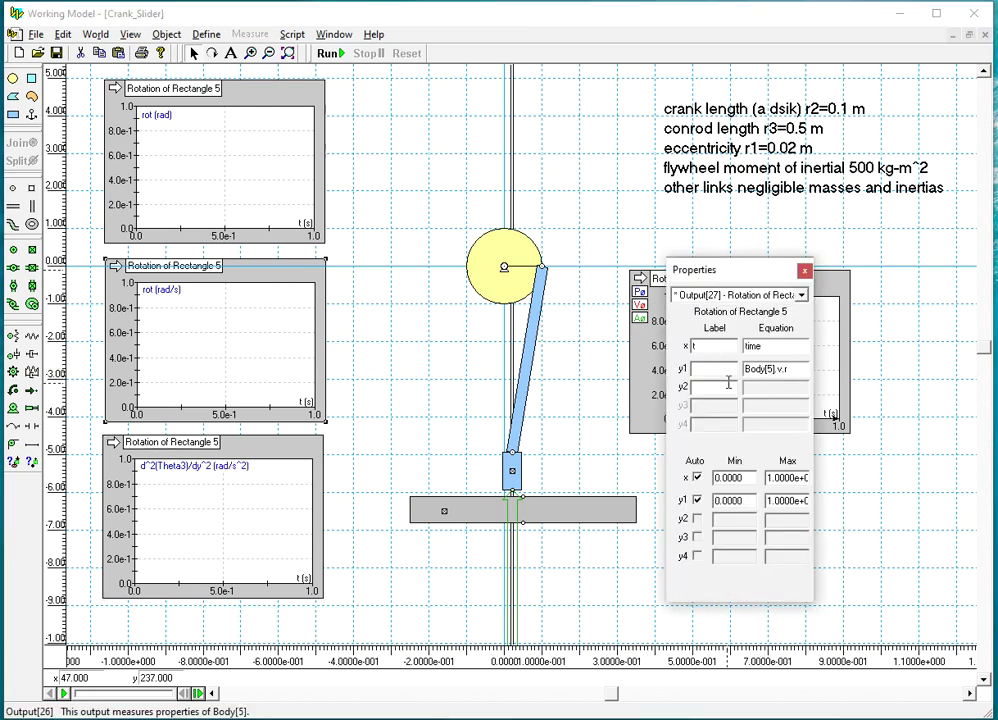
key(ctrl+v)
key(Return)
key(Right)
key(Right)
key(Right)
key(Right)
key(Right)
key(Right)
key(Right)
key(Right)
key(Right)
key(Right)
key(Right)
key(Right)
key(Right)
key(Right)
click(805, 270)
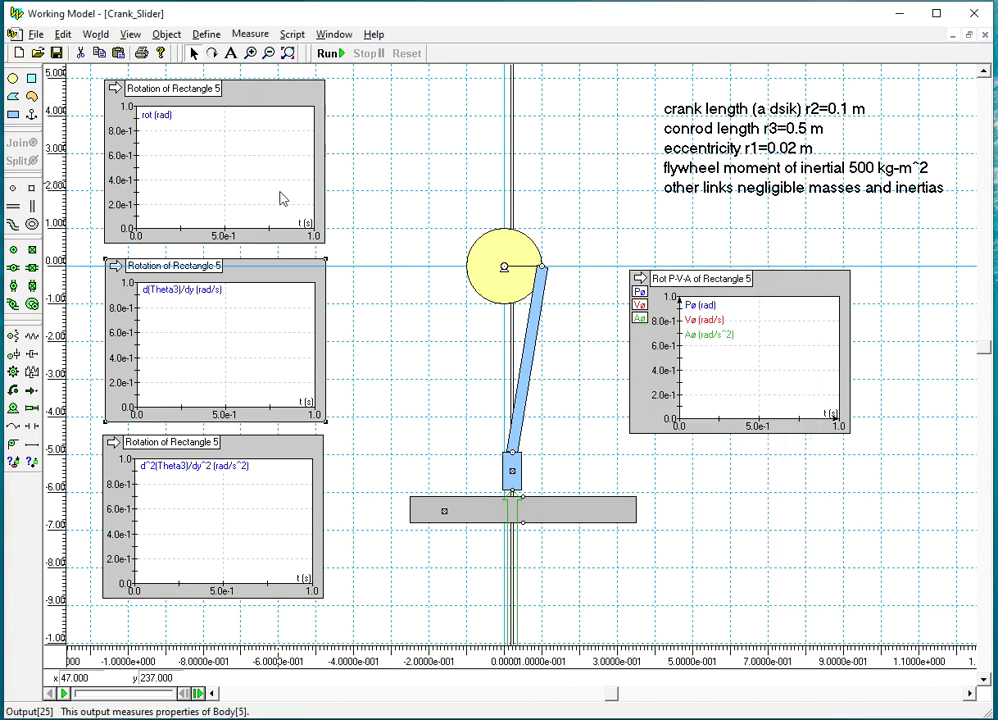
- Replace the top graph's title with 'Transmission angle (Theta3)' in its Appearance settings
double_click(258, 92)
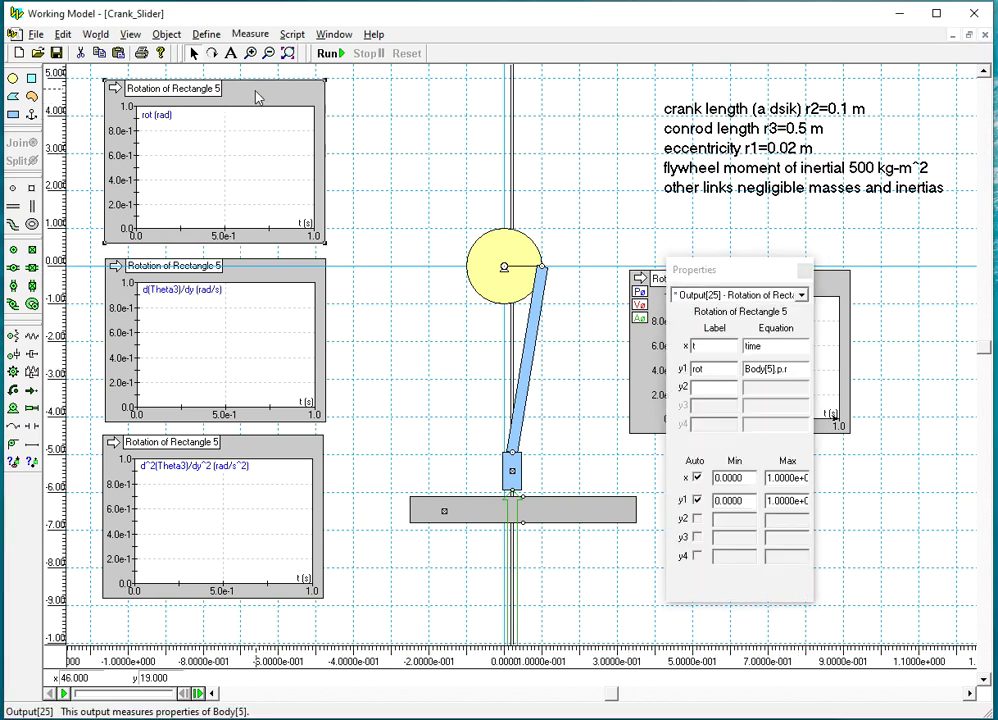
click(345, 34)
click(366, 127)
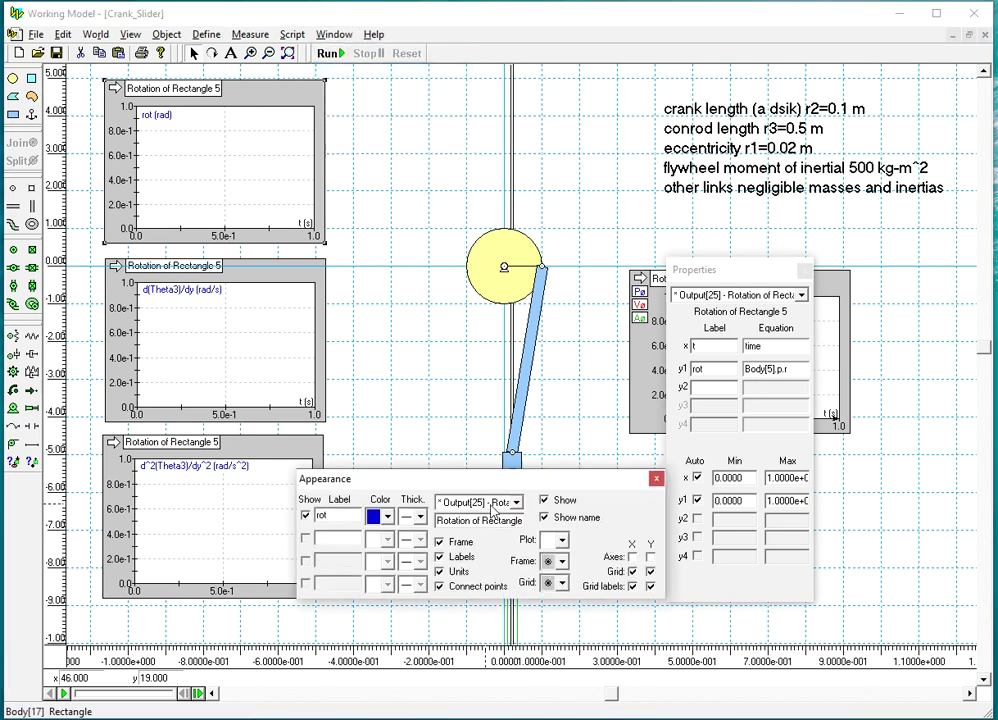
drag(480, 479, 438, 319)
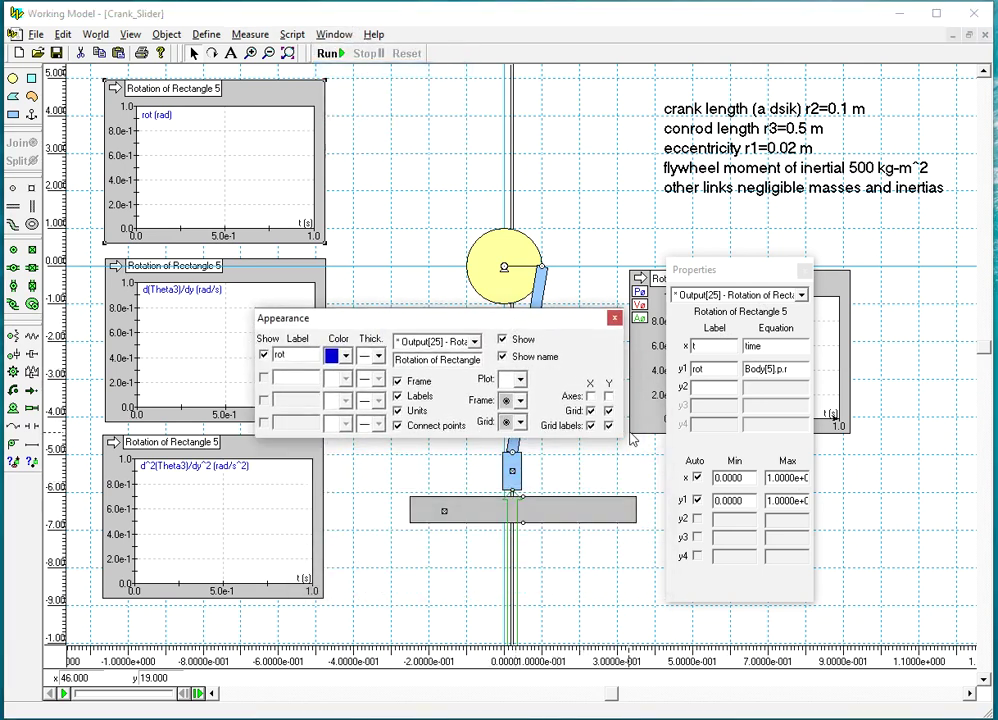
click(780, 272)
click(805, 270)
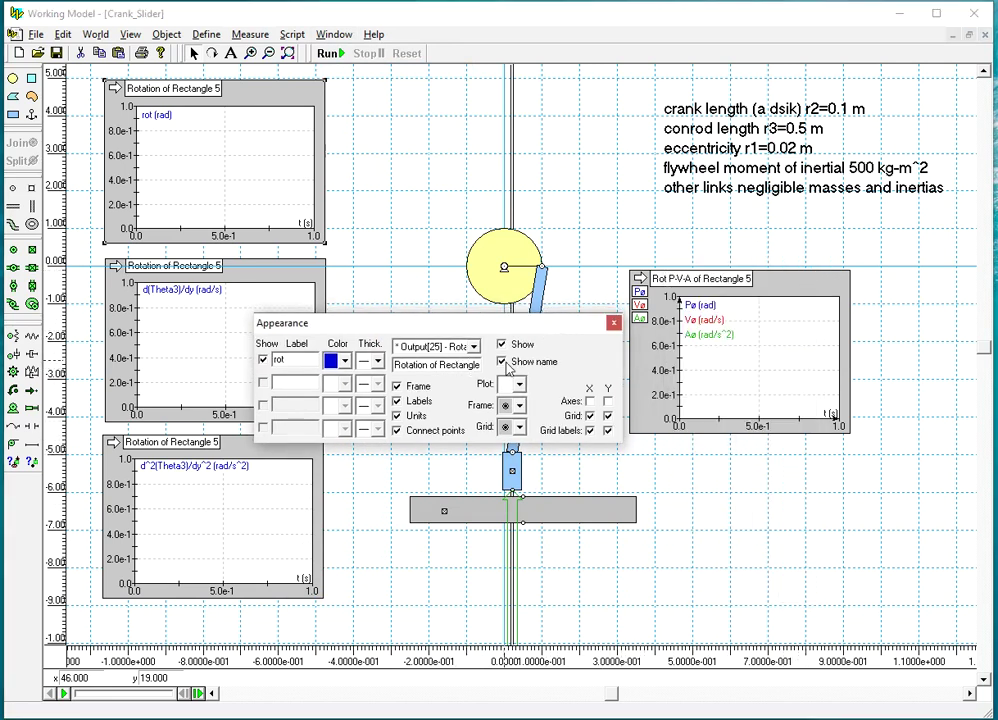
key(ctrl+a)
key(Delete)
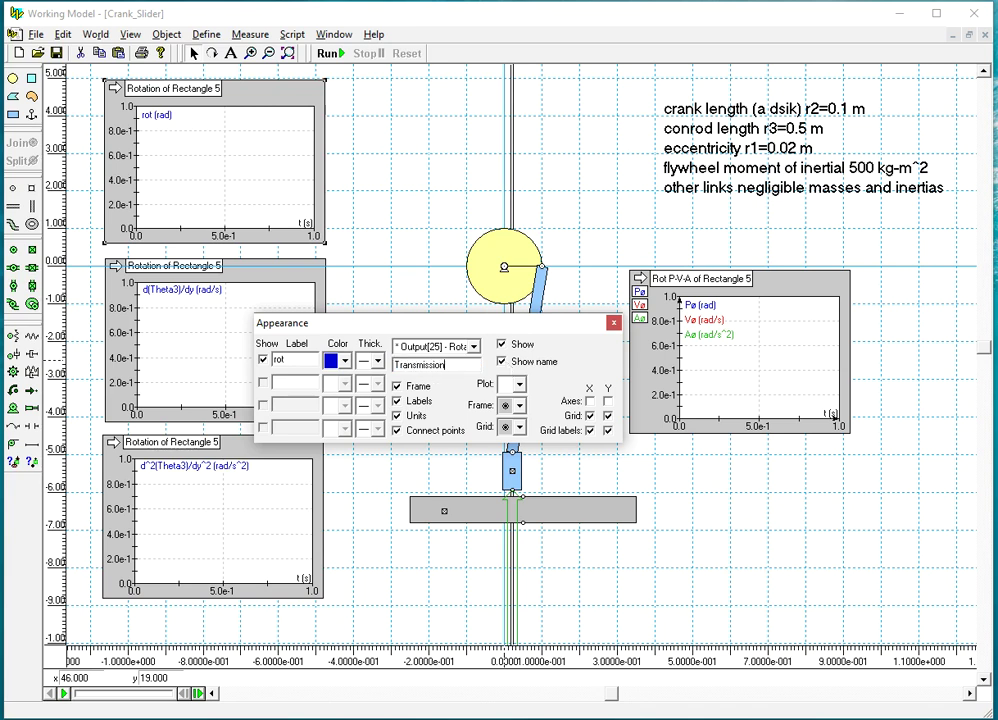
text(Transmission angle (Theta3))
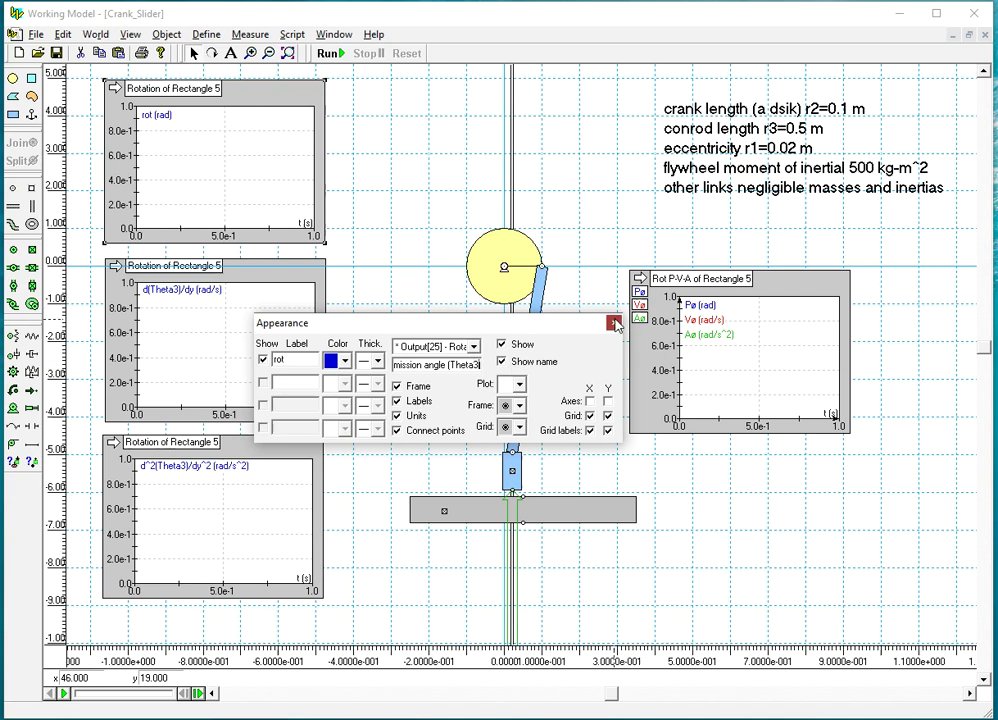
click(613, 322)
- Retitle the middle graph 'd(Theta3)/dt'
double_click(285, 285)
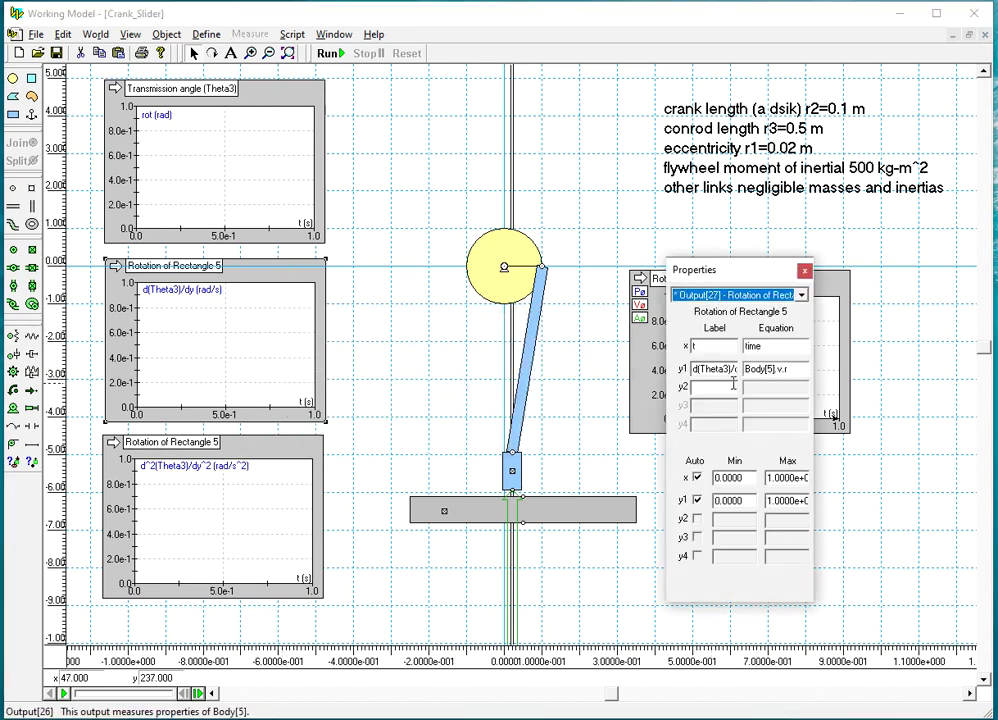
key(Tab)
key(ctrl+c)
key(Escape)
click(334, 34)
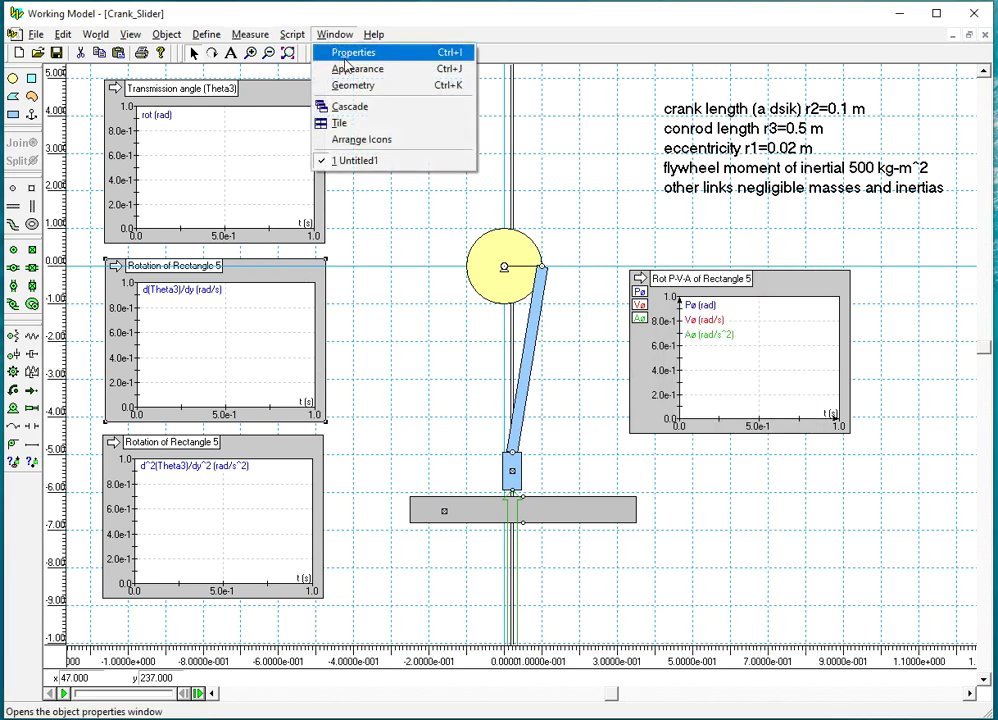
click(357, 68)
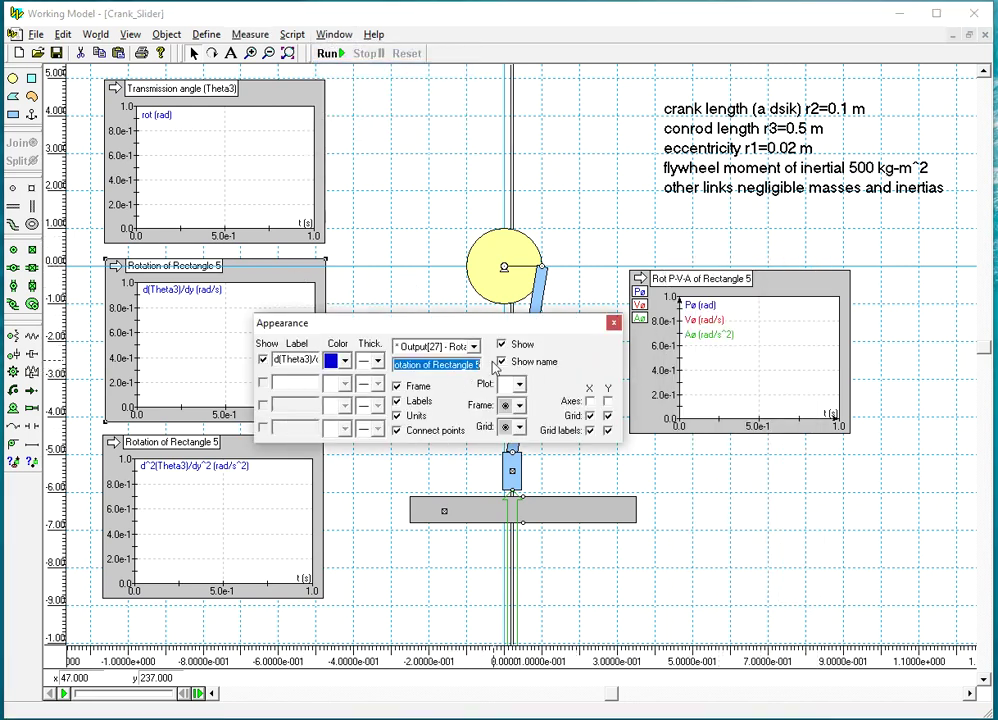
key(ctrl+v)
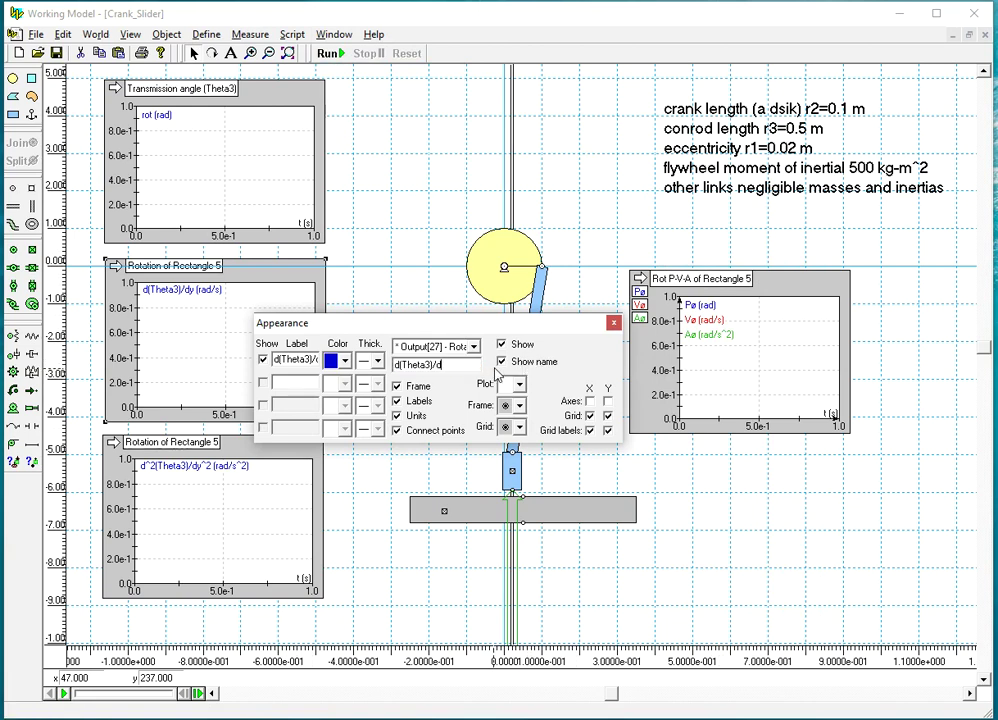
text(t)
click(613, 324)
- Correct the middle and bottom curve labels by removing the stray 'y' so they read dt
double_click(253, 286)
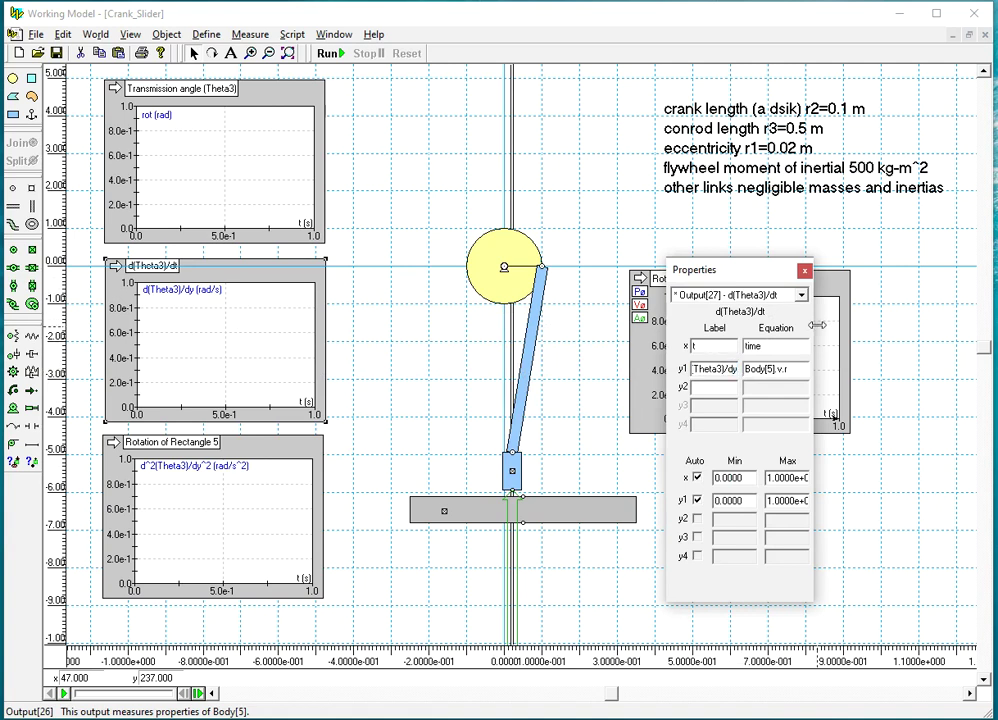
click(714, 369)
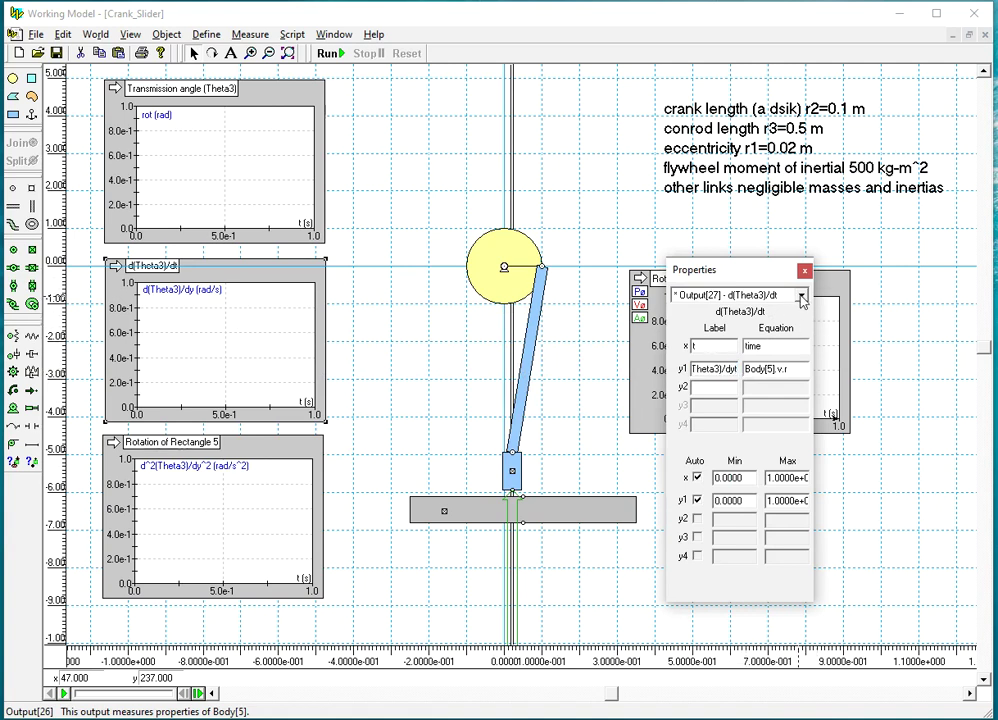
key(BackSpace)
click(804, 270)
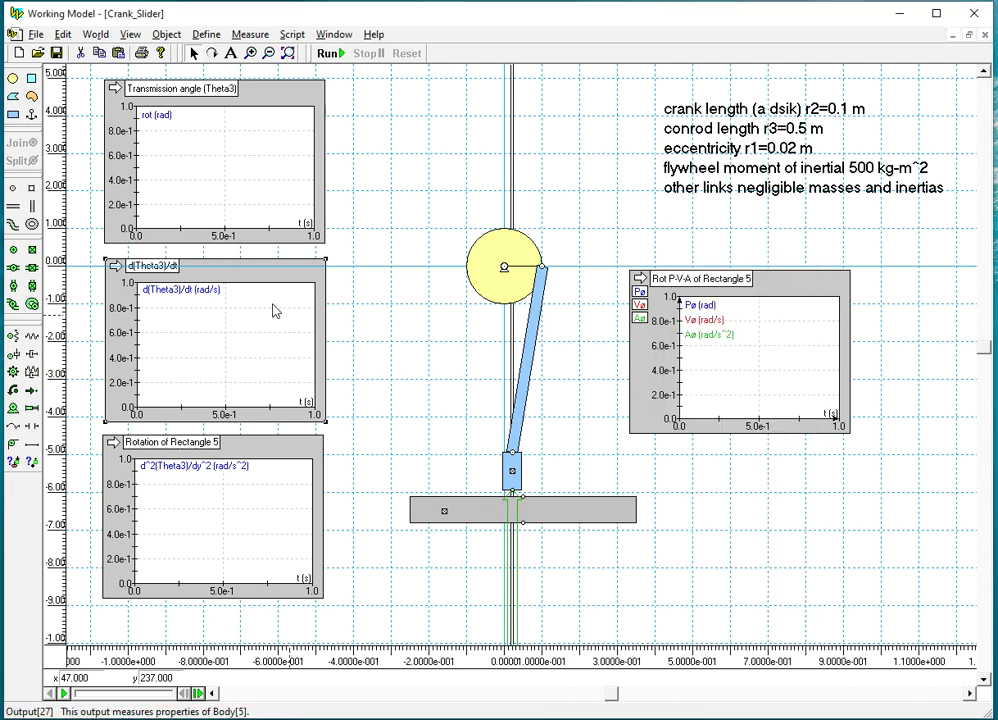
double_click(265, 457)
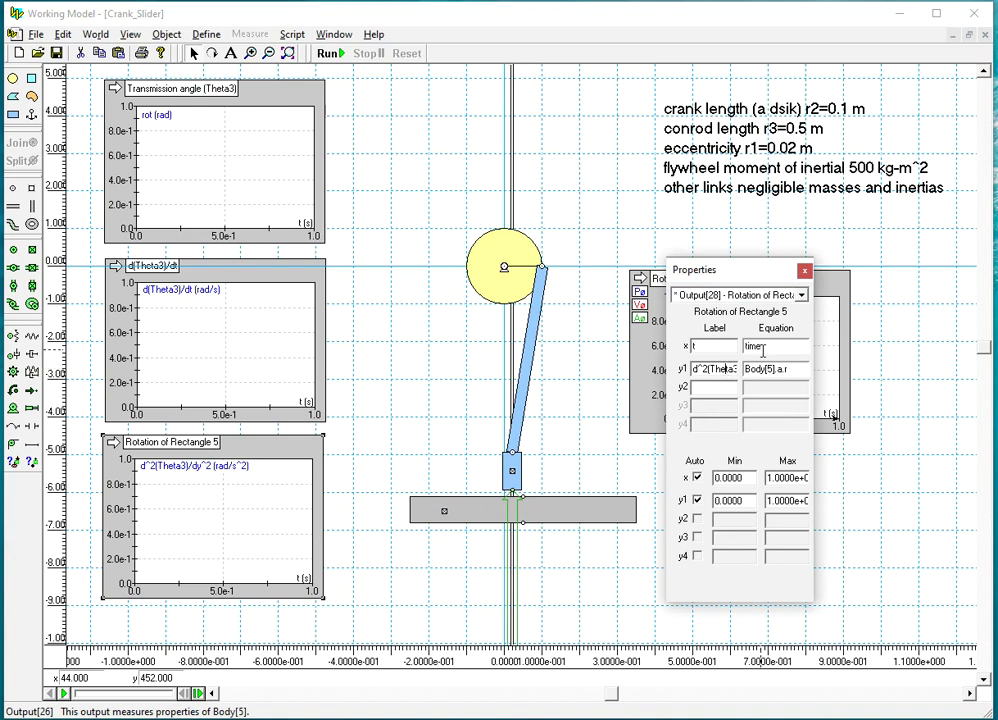
key(End)
key(BackSpace)
click(805, 271)
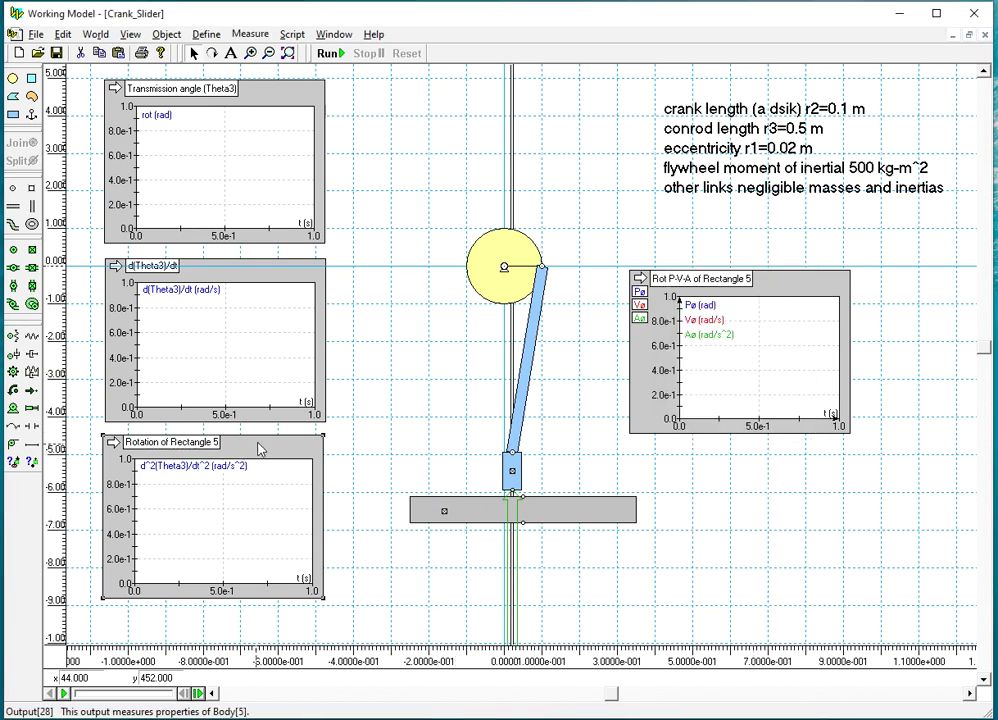
- Retitle the bottom graph 'd^2(Theta3)/dt^2' and return it to the left column
drag(260, 450, 366, 454)
double_click(366, 454)
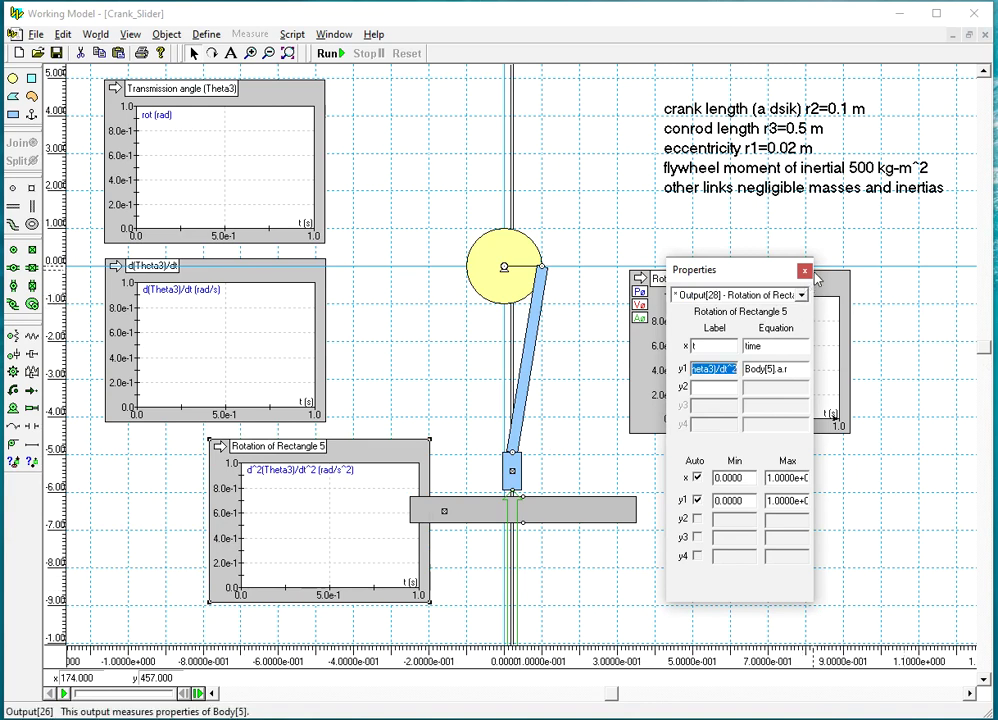
click(630, 215)
double_click(397, 464)
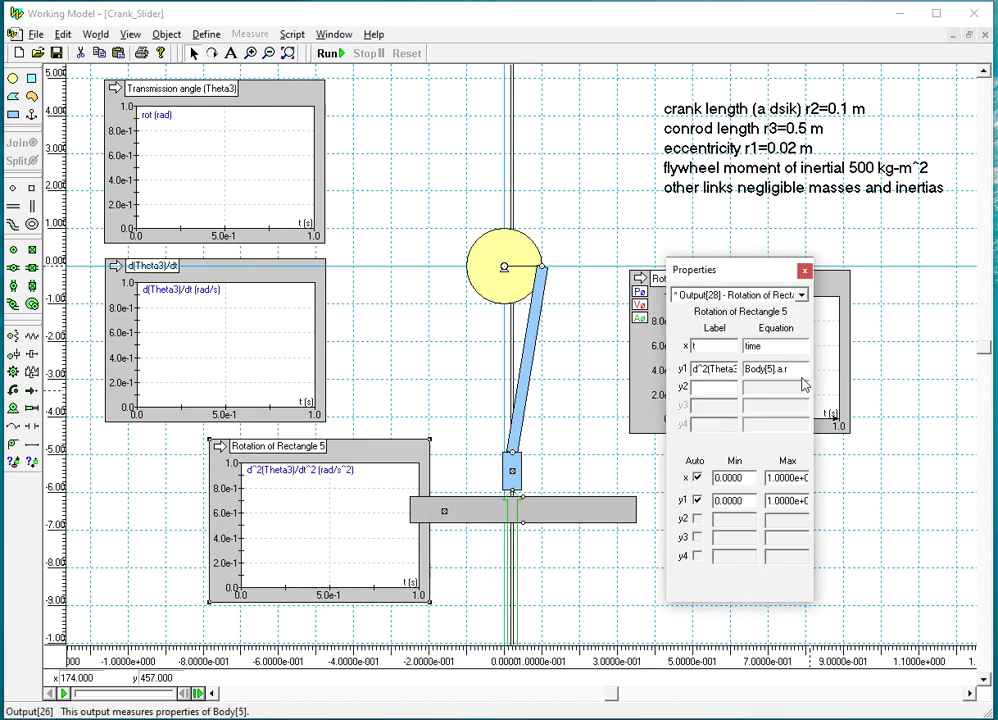
click(334, 34)
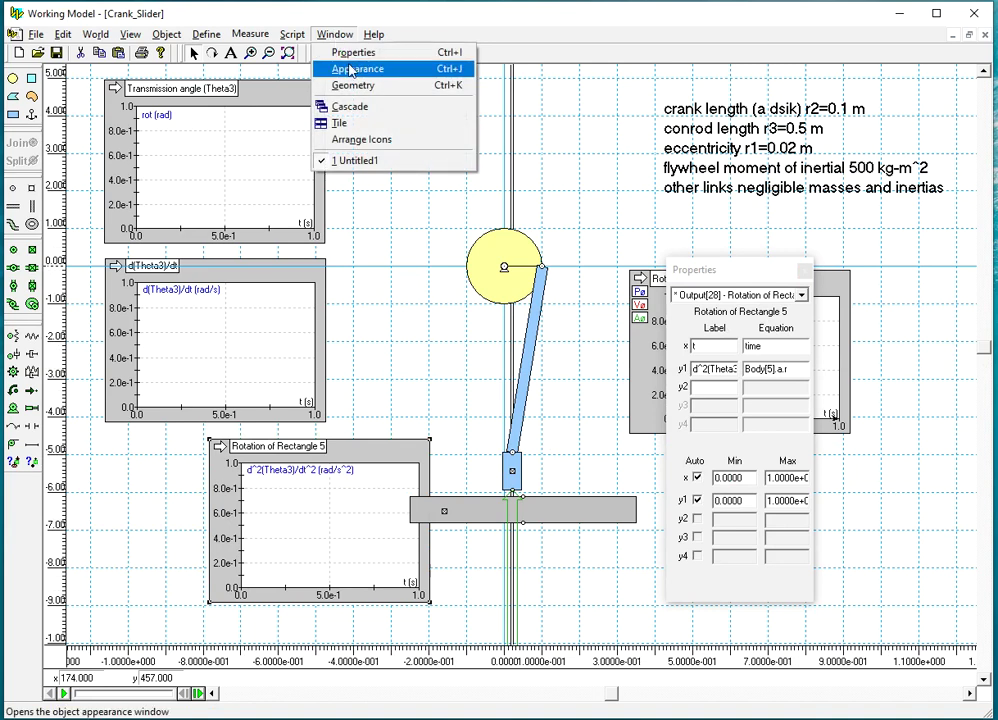
click(352, 69)
text(d^2(Theta3)/dt^2)
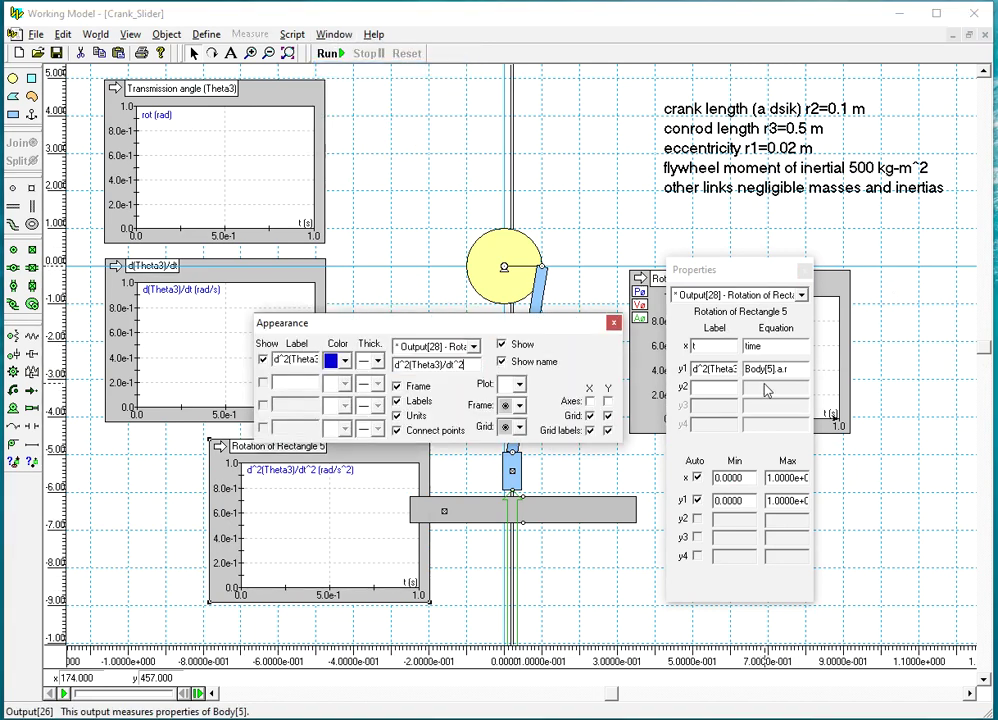
click(615, 324)
click(803, 271)
drag(375, 455, 268, 447)
click(784, 306)
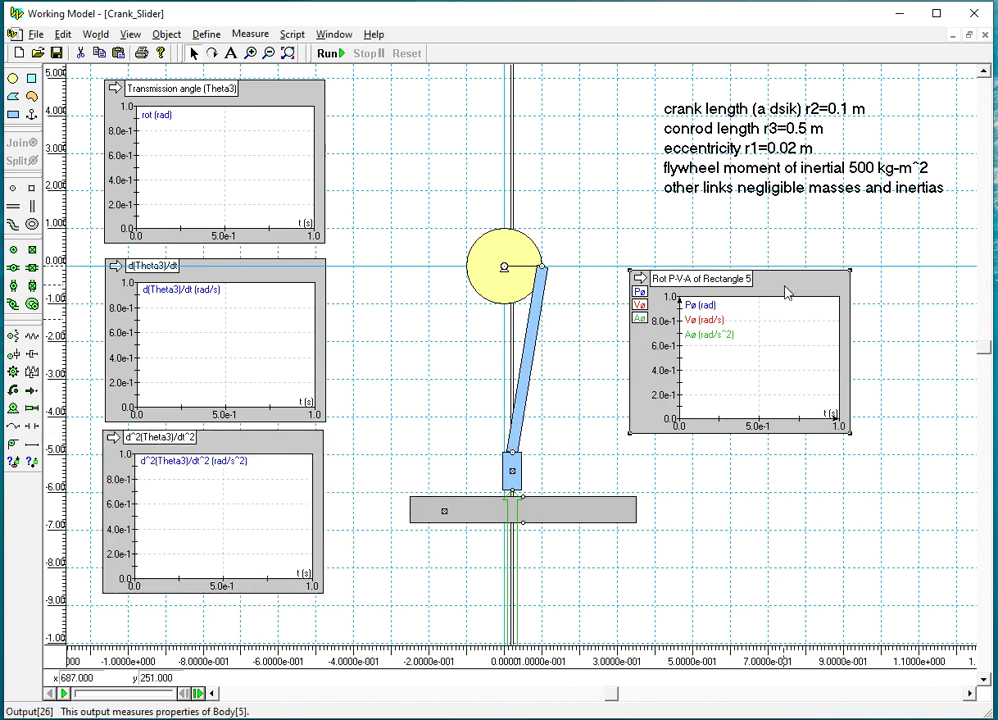
- Delete the selected Rot P-V-A of Rectangle 5 graph
key(Delete)
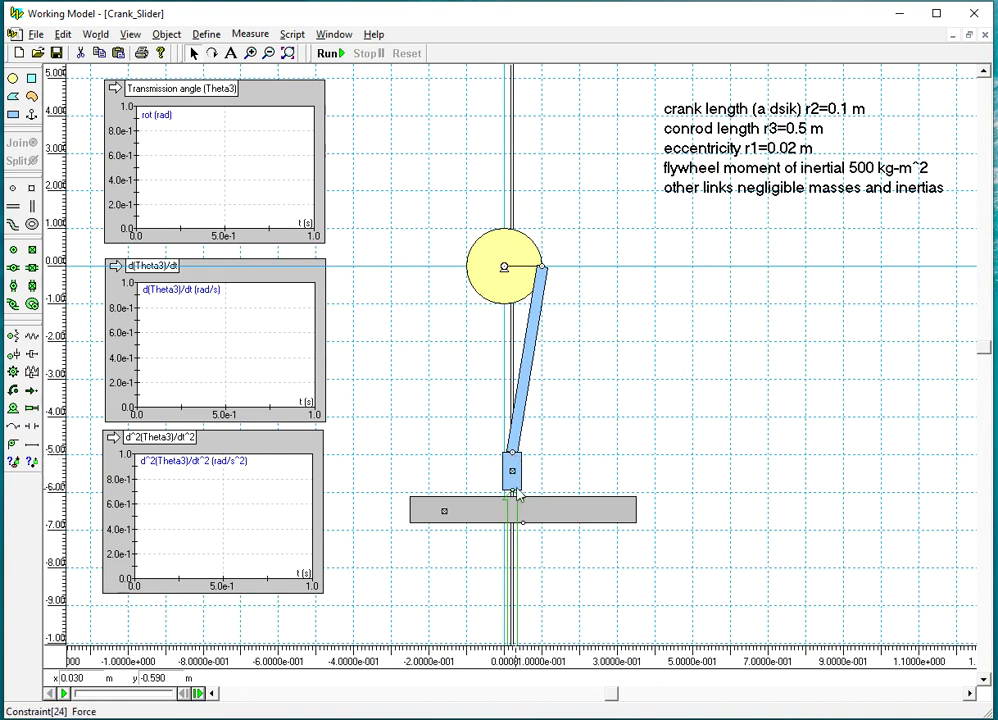
- Split the slider block from its joints and place it right, near x 0.466, y −0.415 m
click(514, 468)
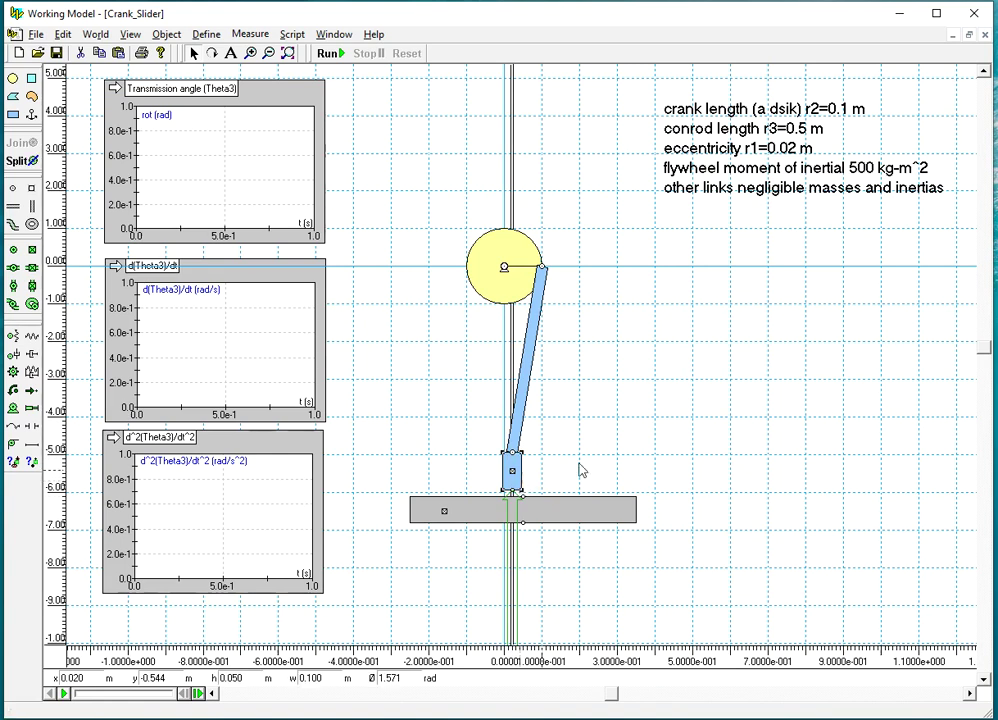
click(22, 160)
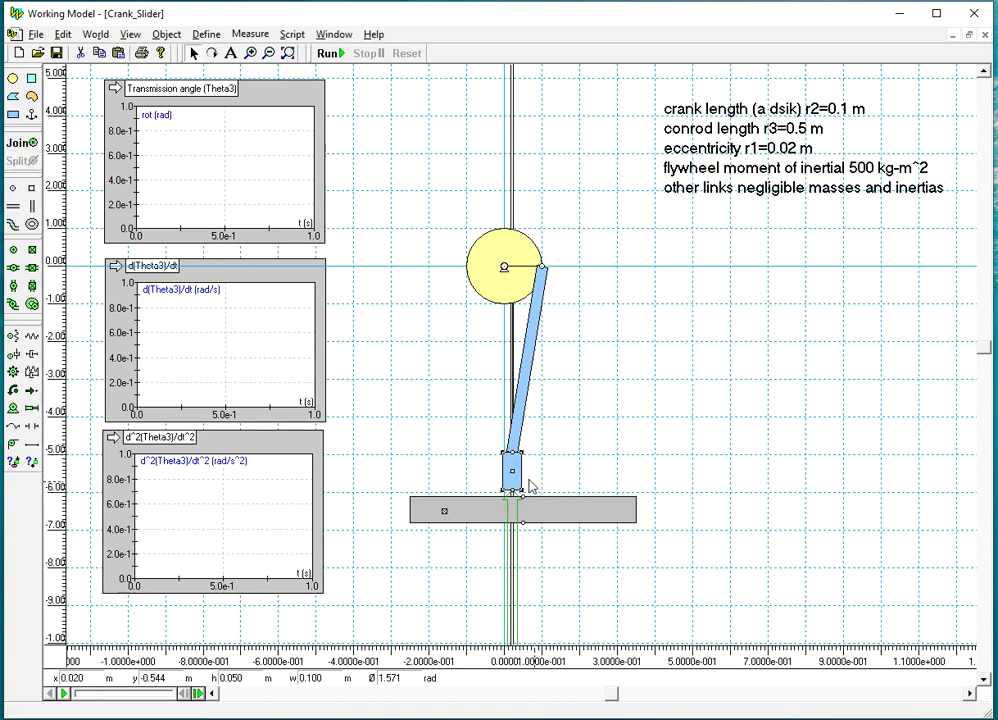
drag(519, 484, 727, 416)
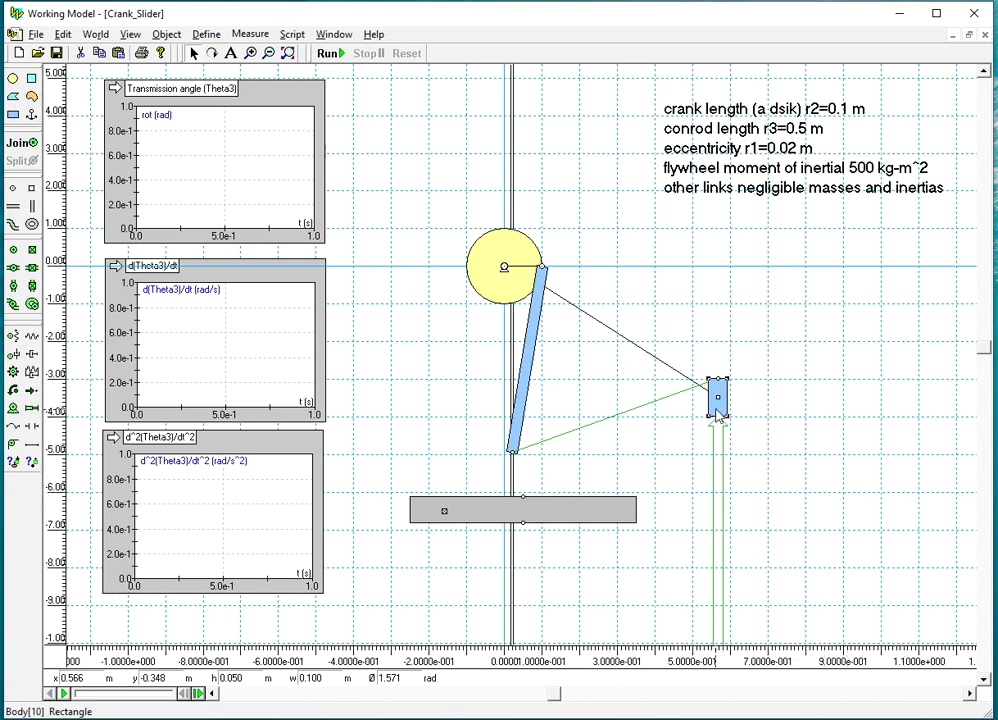
drag(722, 405, 684, 430)
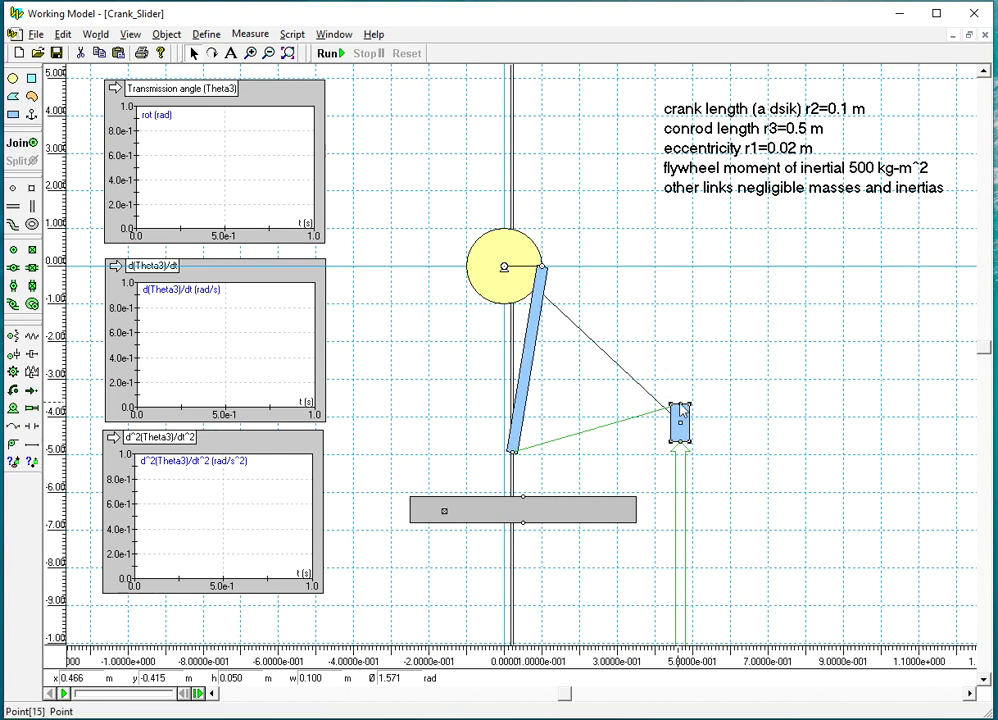
click(681, 406)
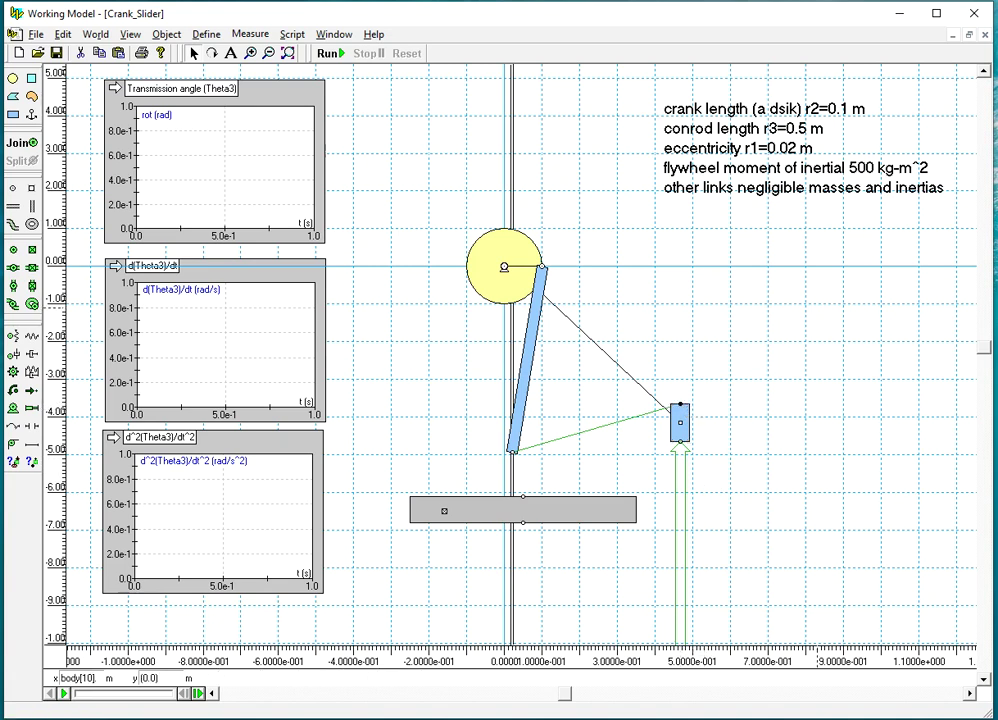
- Add a Position of Point 15 meter to the right of the mechanism
click(246, 36)
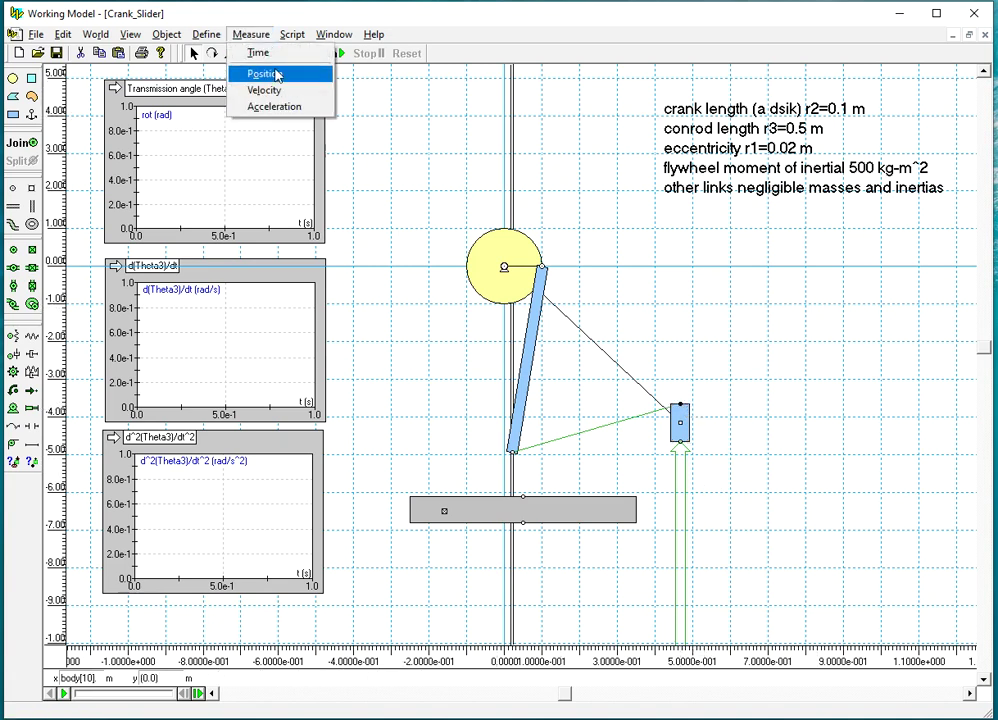
click(277, 75)
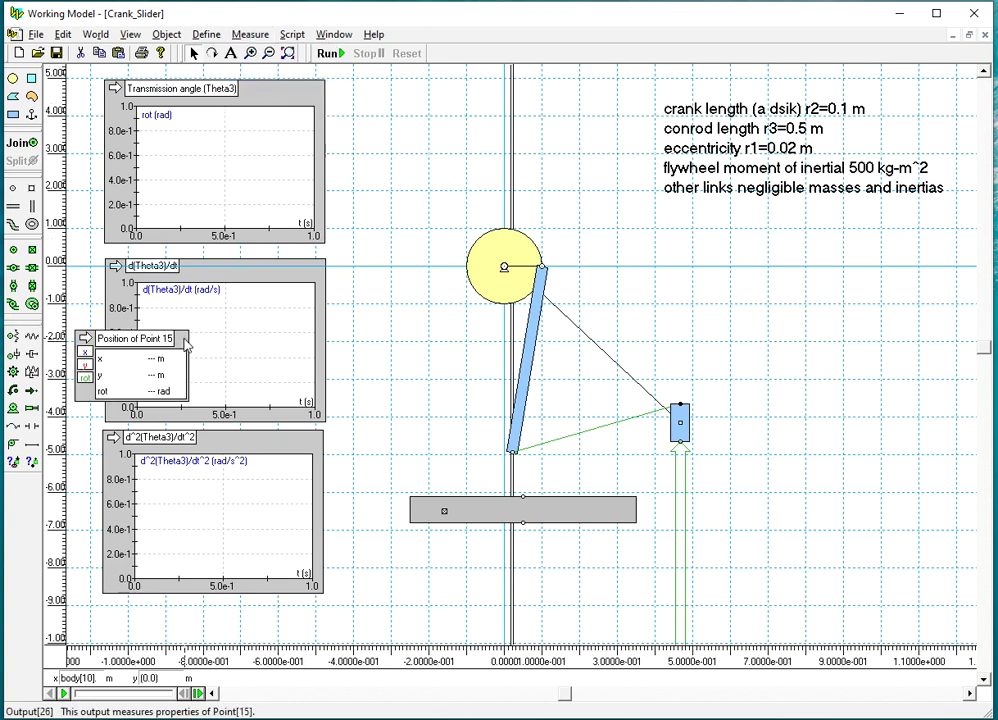
drag(187, 339, 771, 267)
double_click(729, 268)
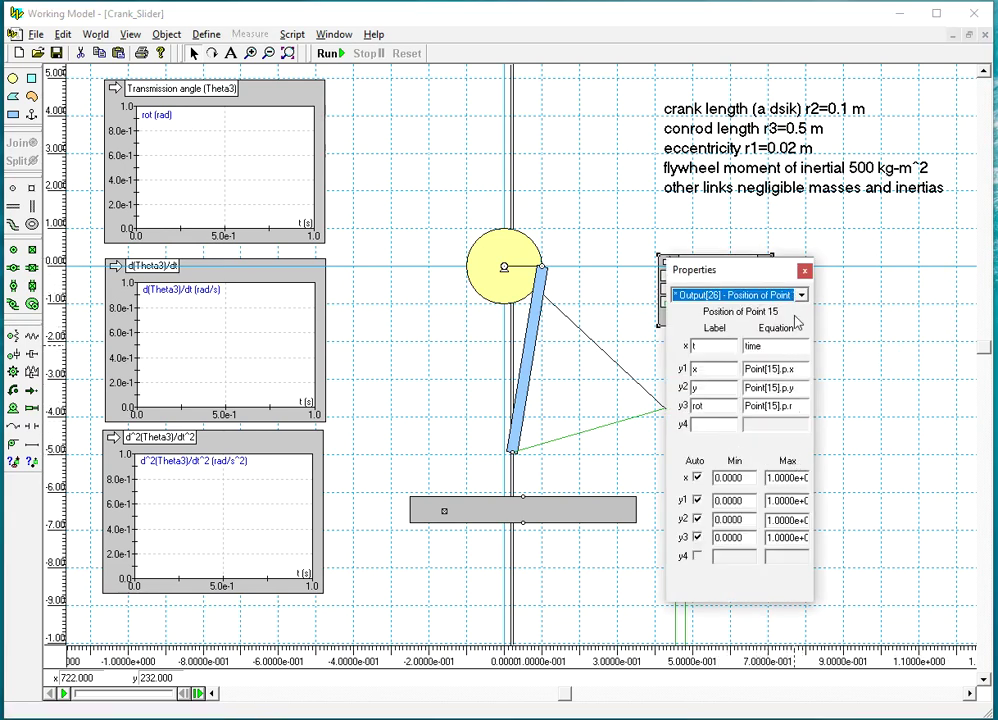
click(805, 270)
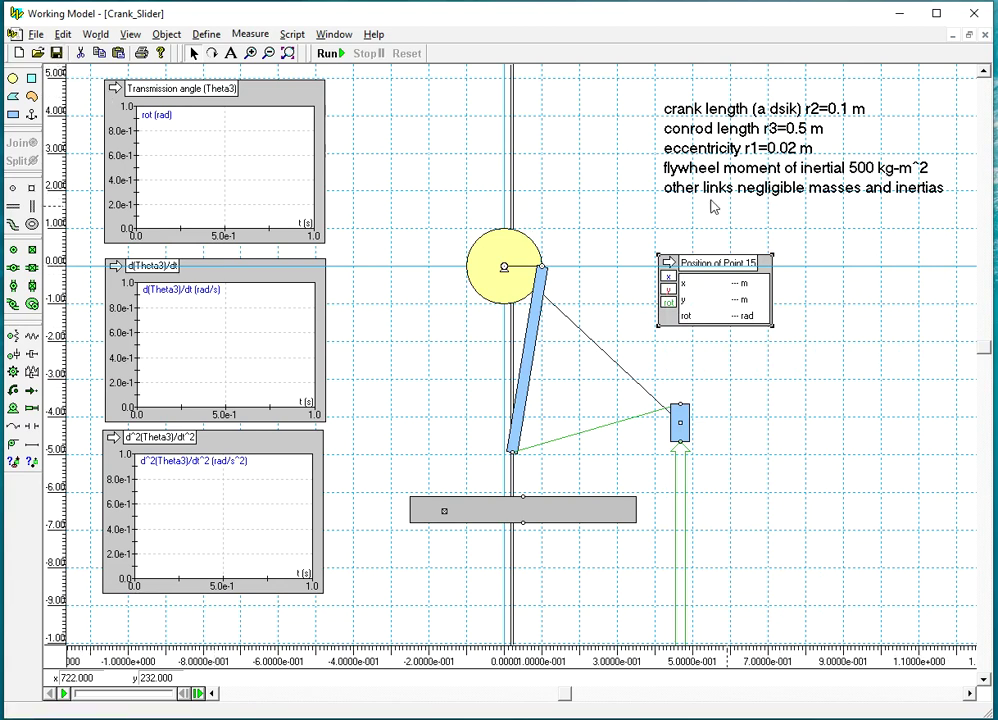
- Remove the rotation row from the Point 15 position output
key(ctrl+i)
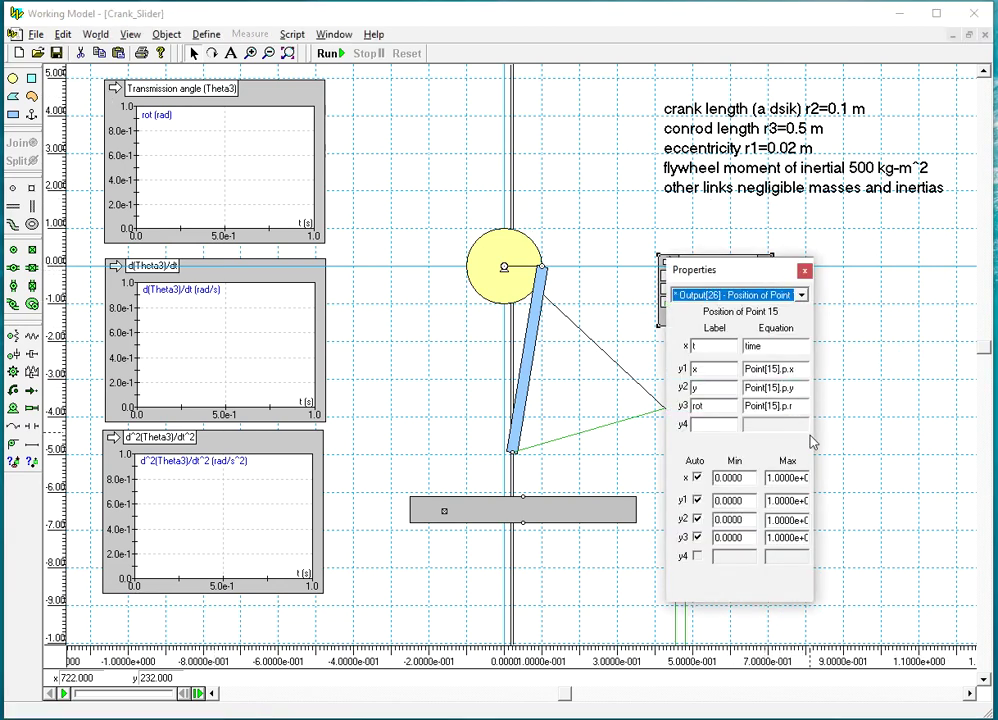
click(748, 407)
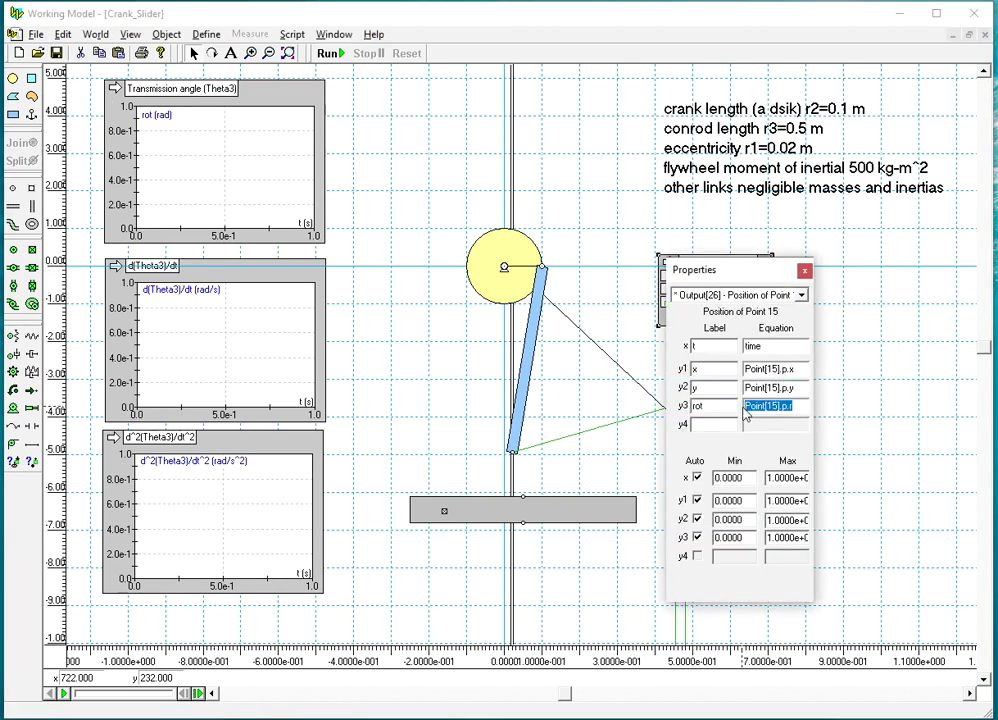
key(Delete)
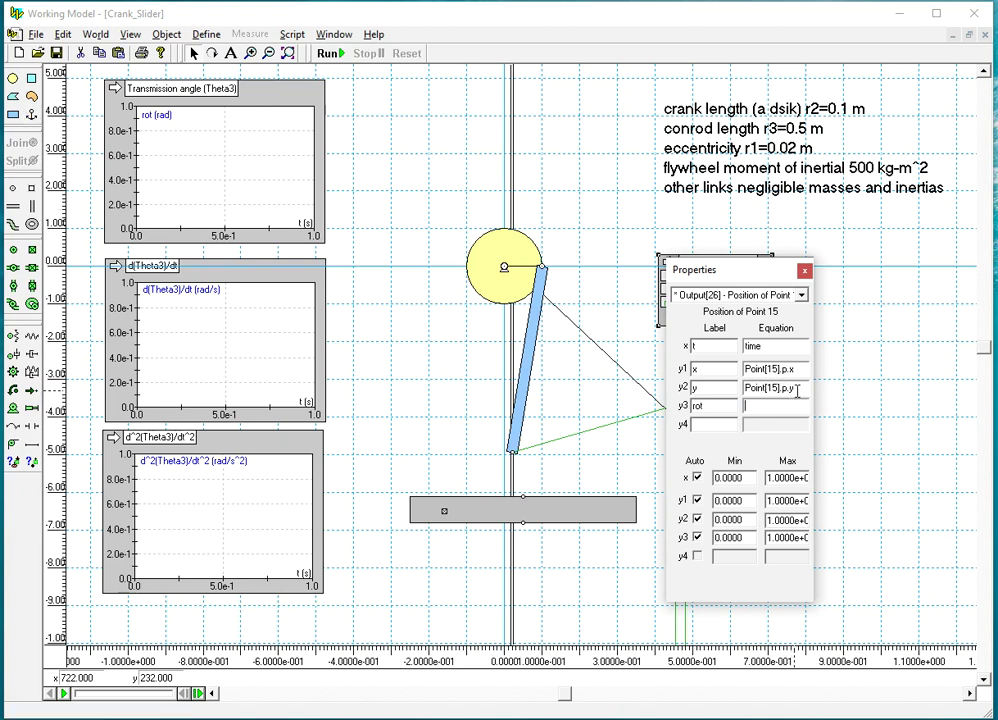
key(Return)
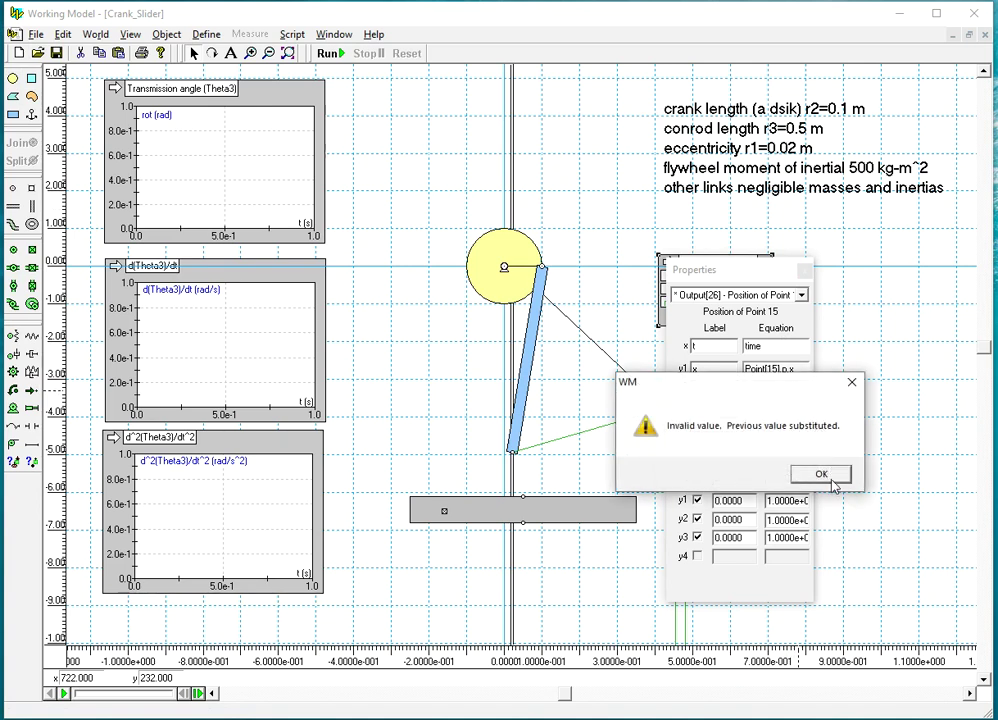
click(824, 473)
click(797, 406)
key(BackSpace)
key(BackSpace)
key(BackSpace)
key(BackSpace)
key(BackSpace)
key(BackSpace)
key(BackSpace)
key(BackSpace)
key(BackSpace)
key(BackSpace)
key(BackSpace)
key(BackSpace)
key(BackSpace)
- Clear the y row and relabel y1 as S with equation Point[15].p.y
click(704, 388)
key(BackSpace)
double_click(707, 368)
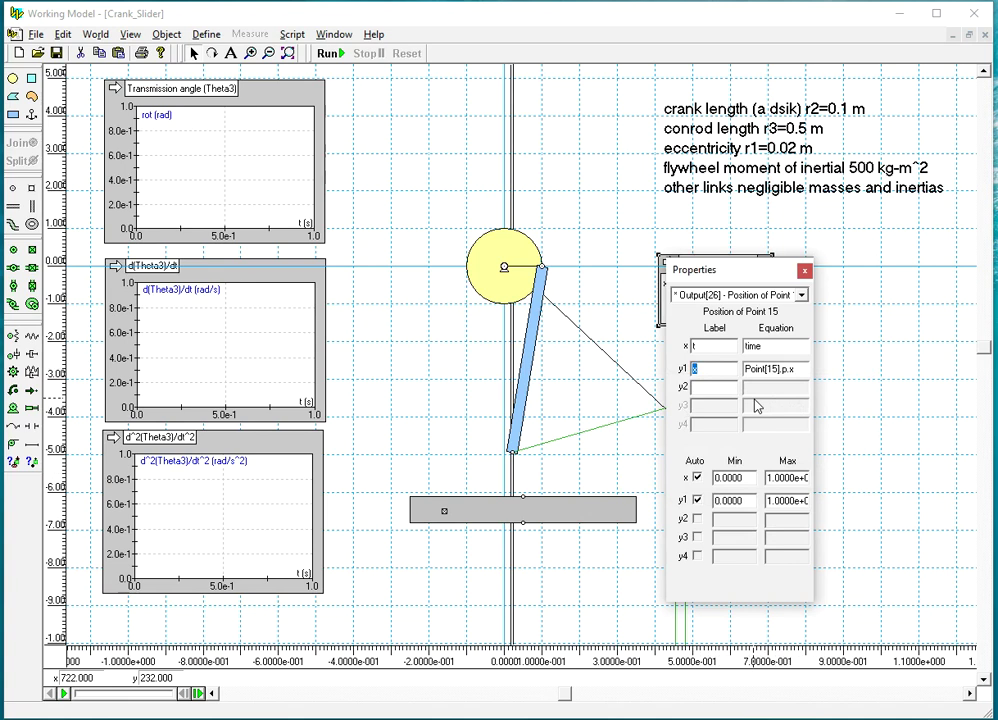
text(S)
key(Tab)
click(805, 370)
click(805, 270)
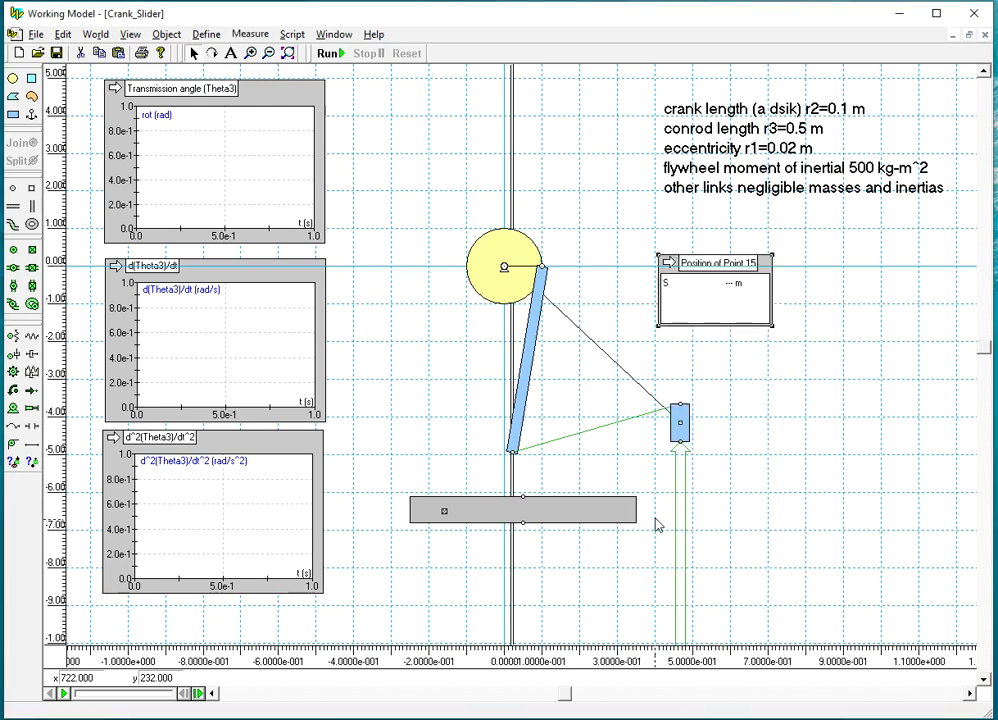
- Inspect the slider and link properties, then reopen and widen the Output[26] properties window
double_click(680, 422)
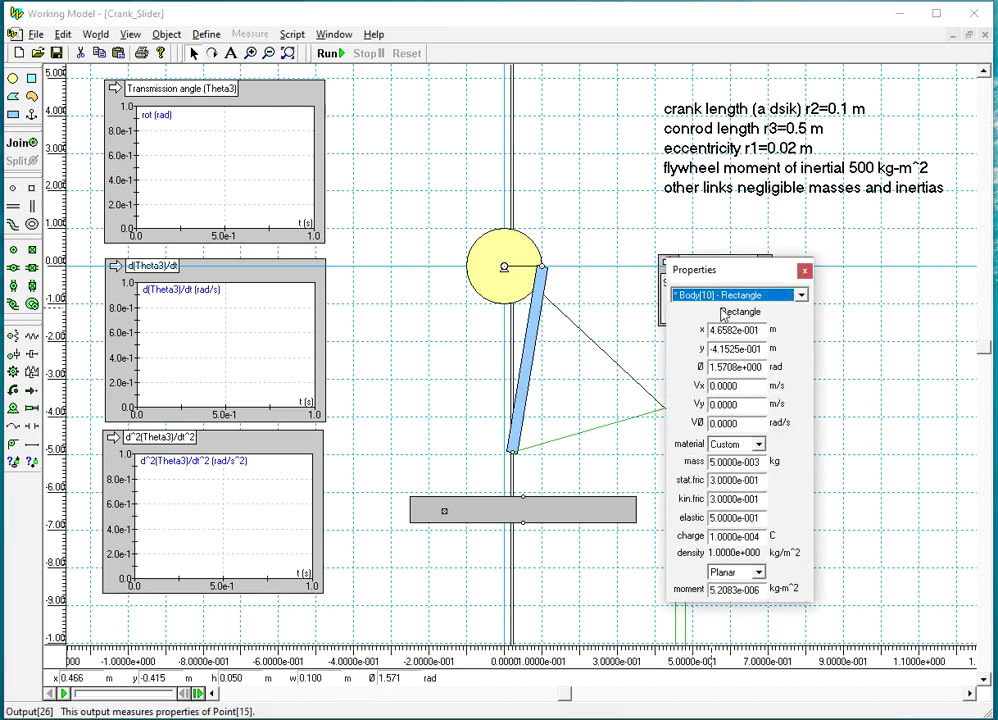
click(805, 270)
double_click(527, 360)
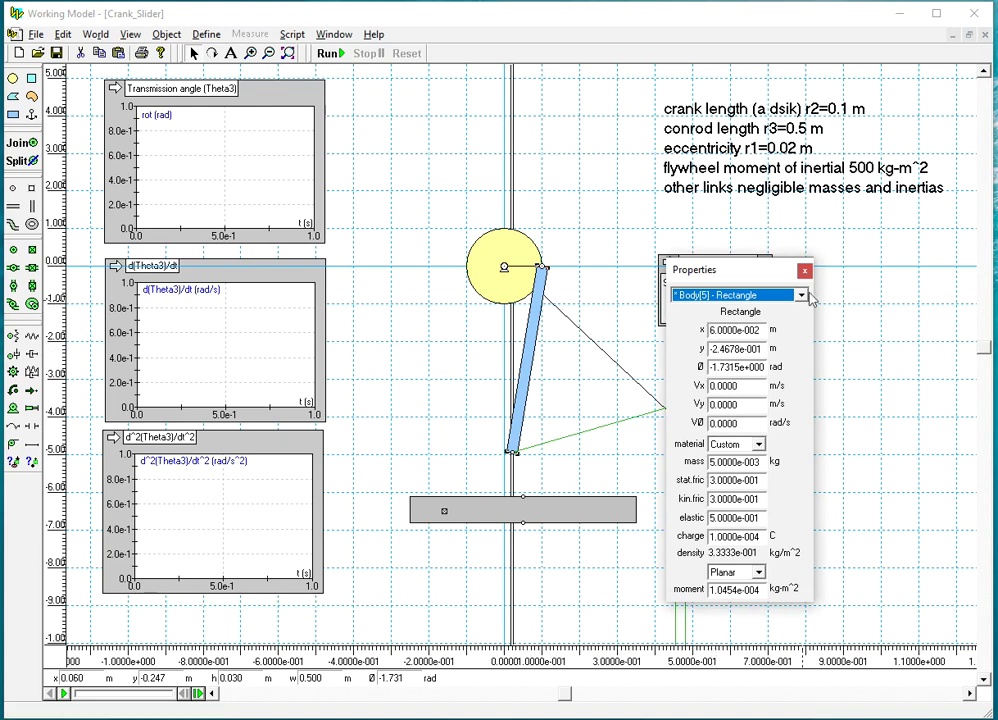
click(805, 270)
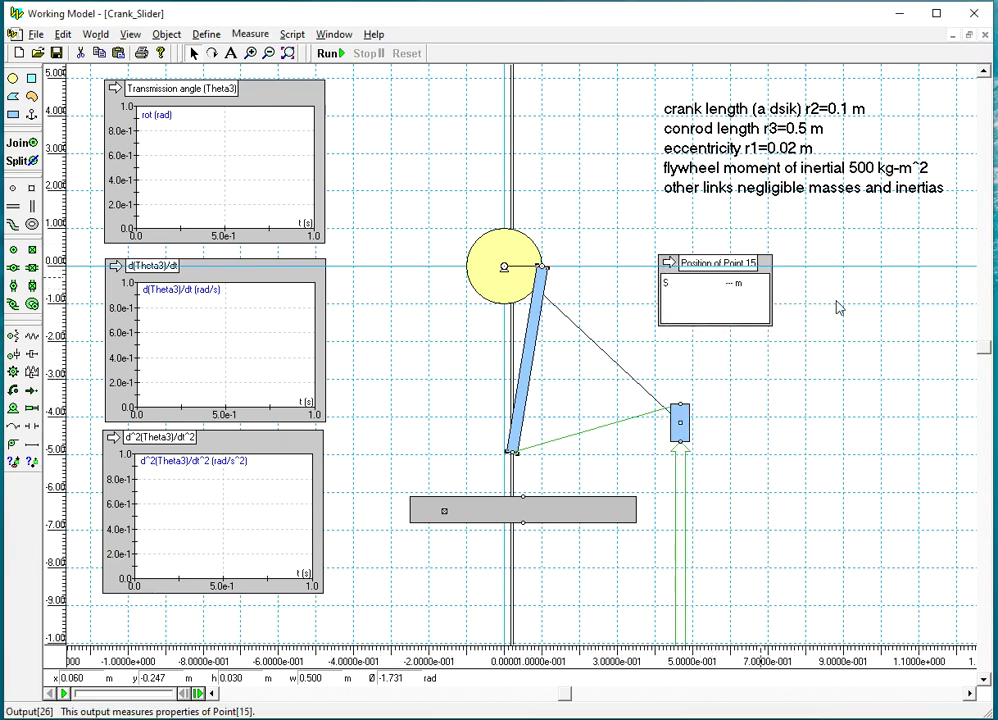
double_click(765, 280)
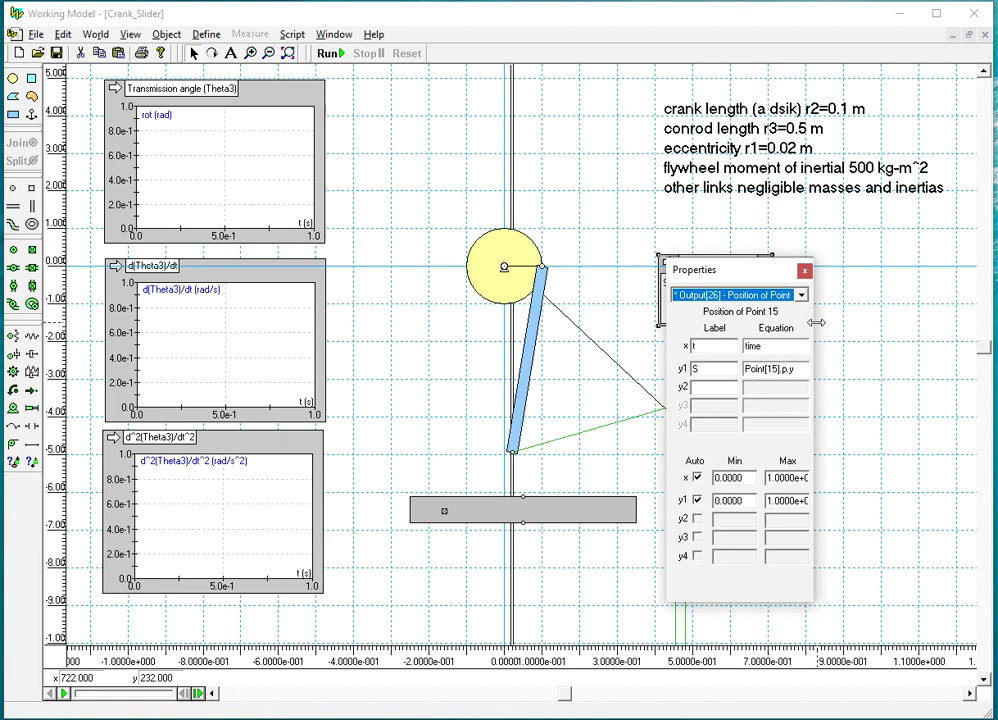
drag(813, 333, 938, 333)
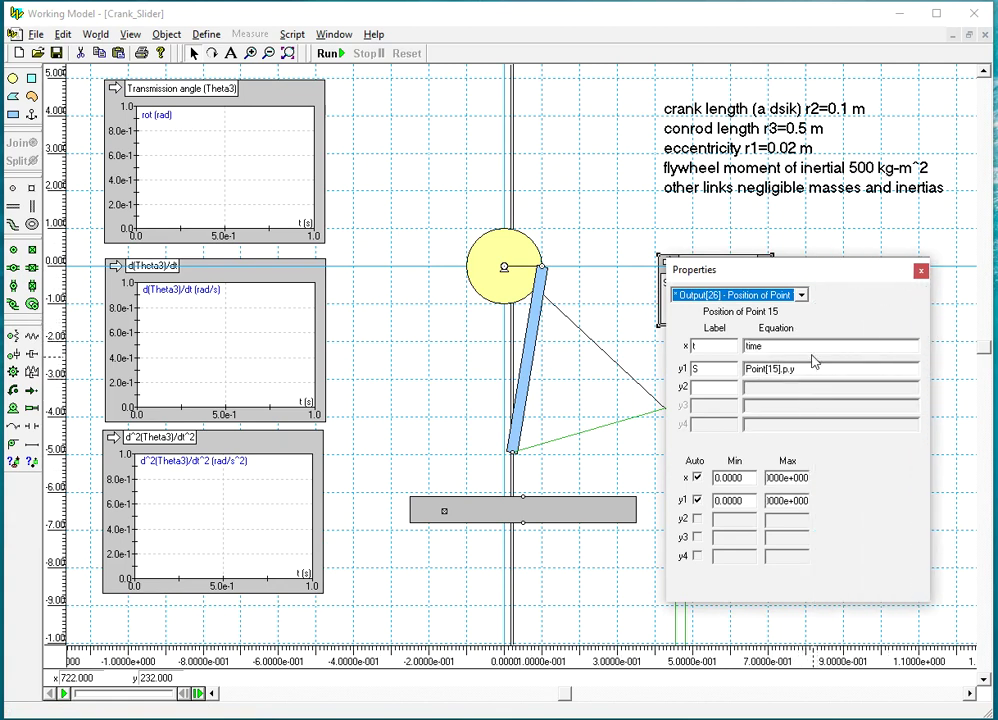
click(764, 298)
click(771, 298)
drag(904, 318, 931, 310)
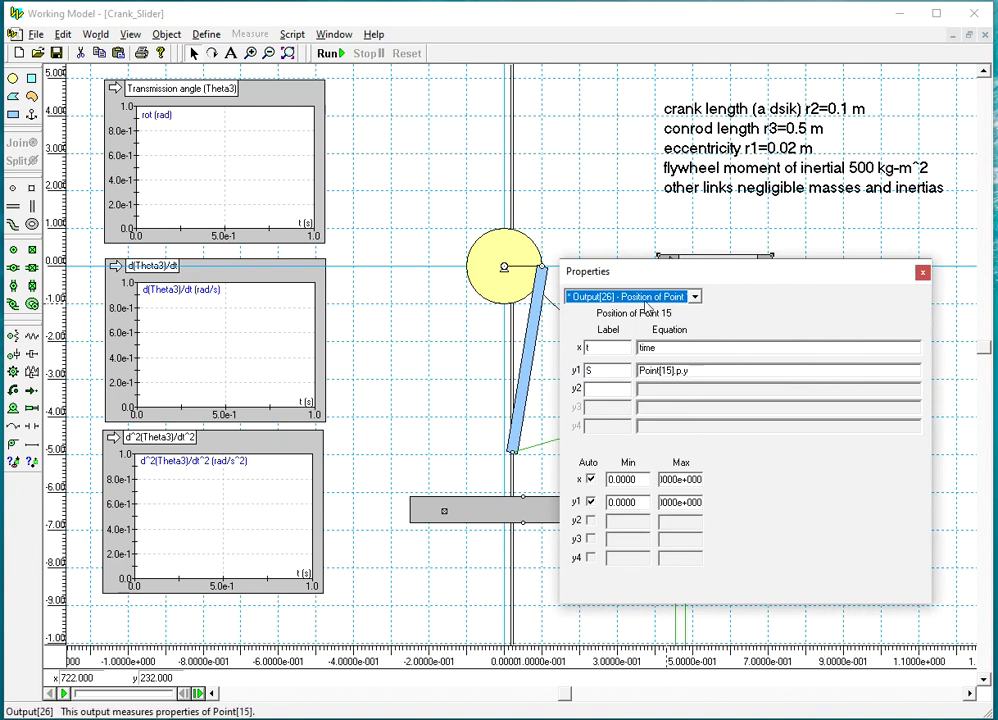
- Rename the Point 15 meter to 'Slider Dispalcement (S)' in its Appearance settings
click(924, 273)
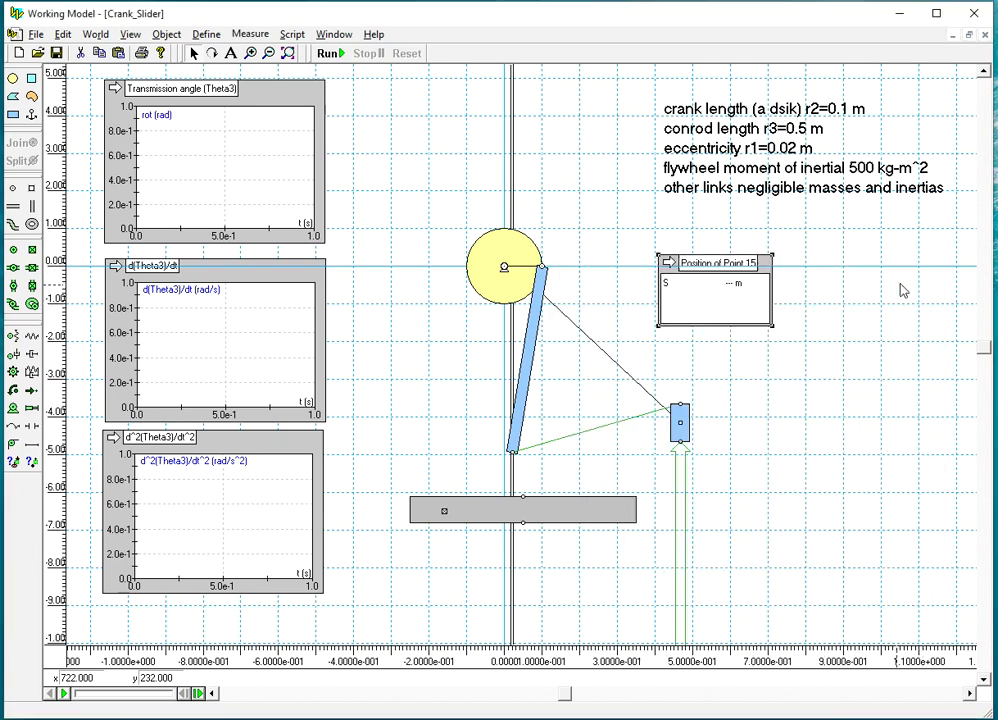
click(334, 34)
click(350, 68)
click(463, 364)
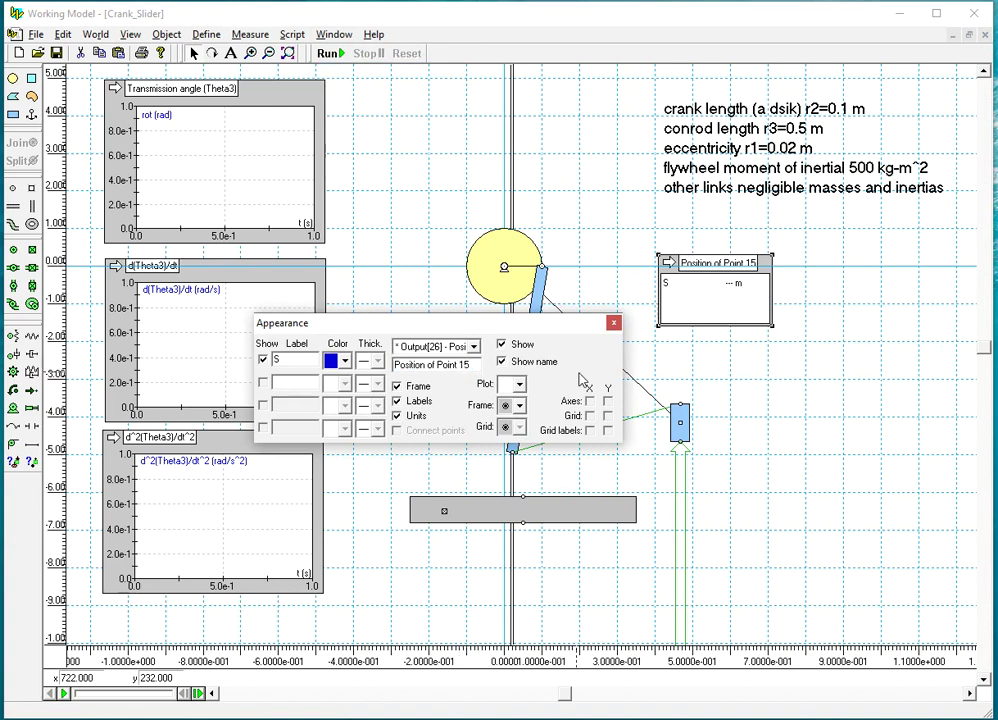
key(ctrl+a)
text(S)
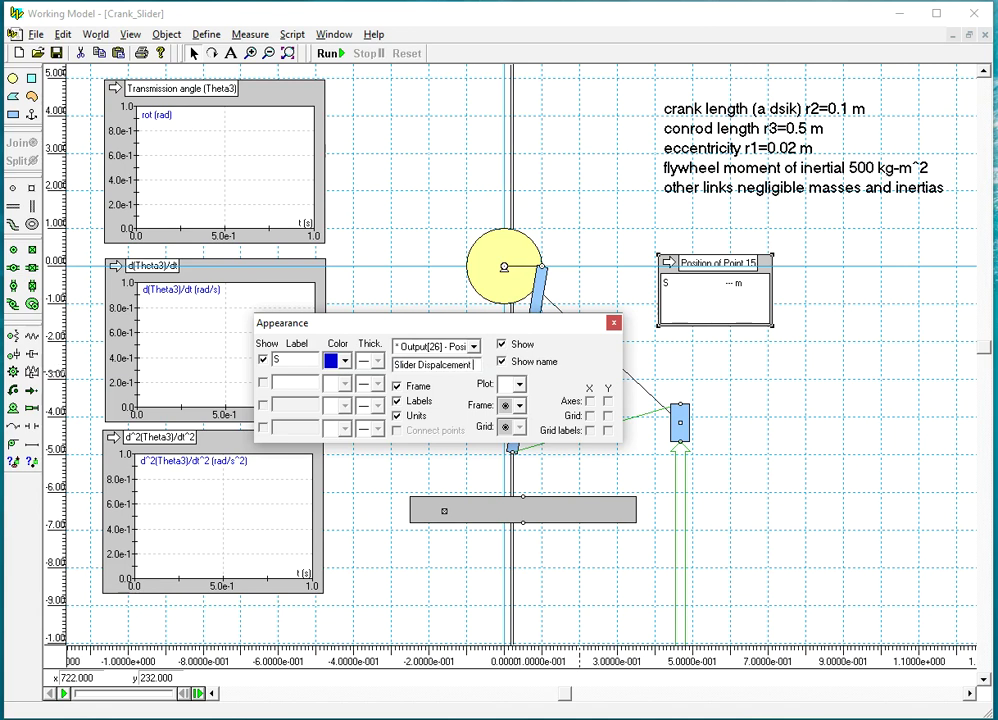
text(S)
click(614, 325)
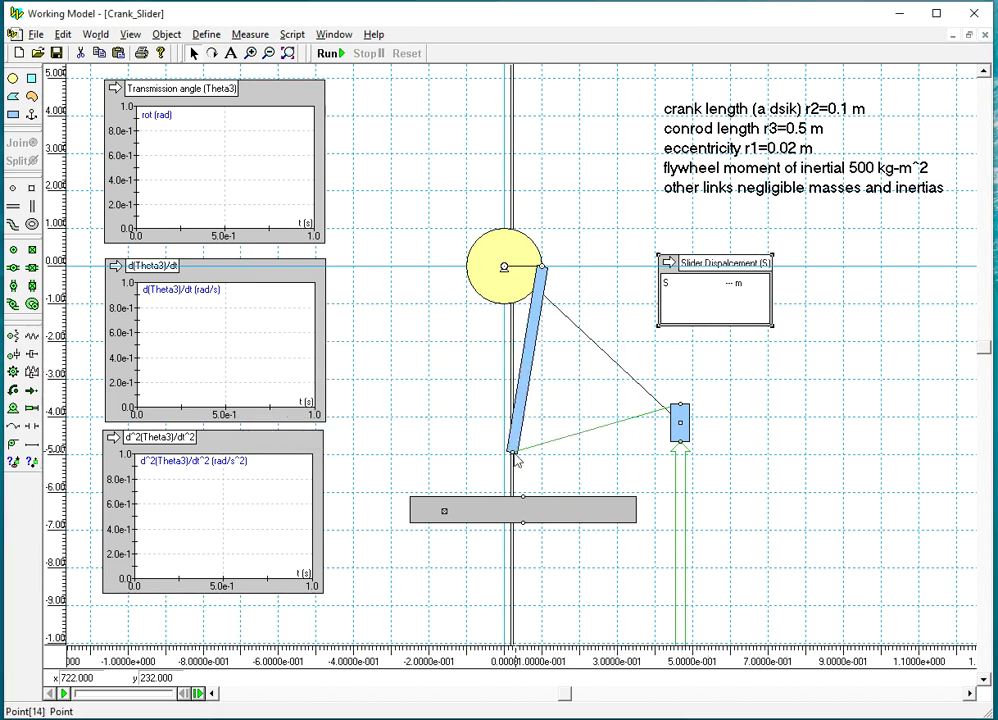
- Switch the meter to a graph and enable X axis, X grid, X grid labels and Y axis
click(668, 262)
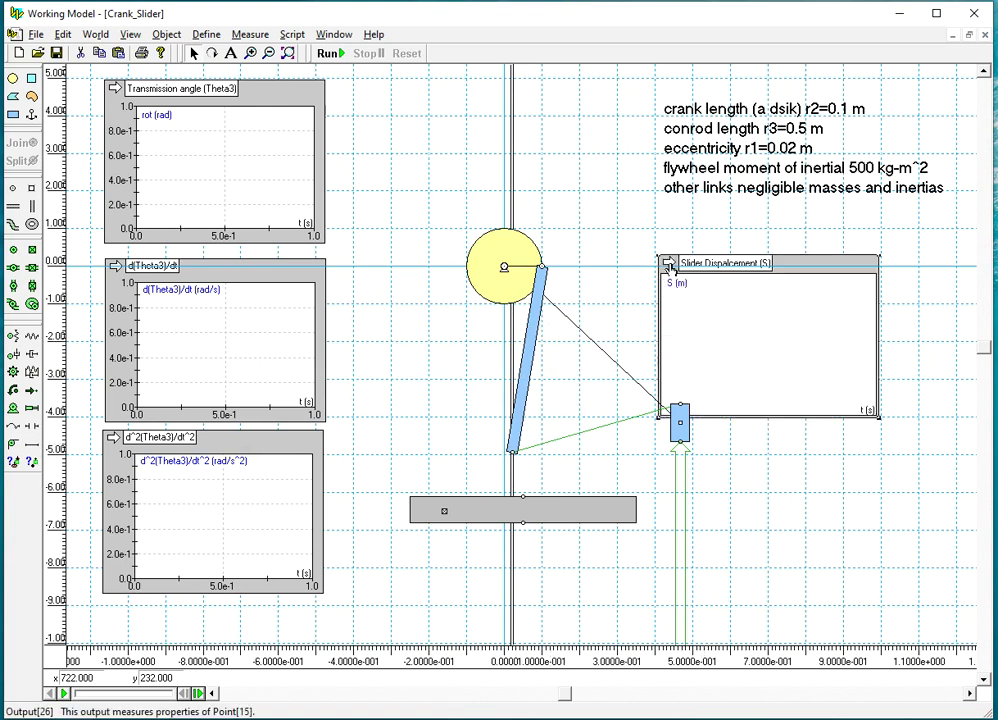
double_click(775, 263)
click(334, 34)
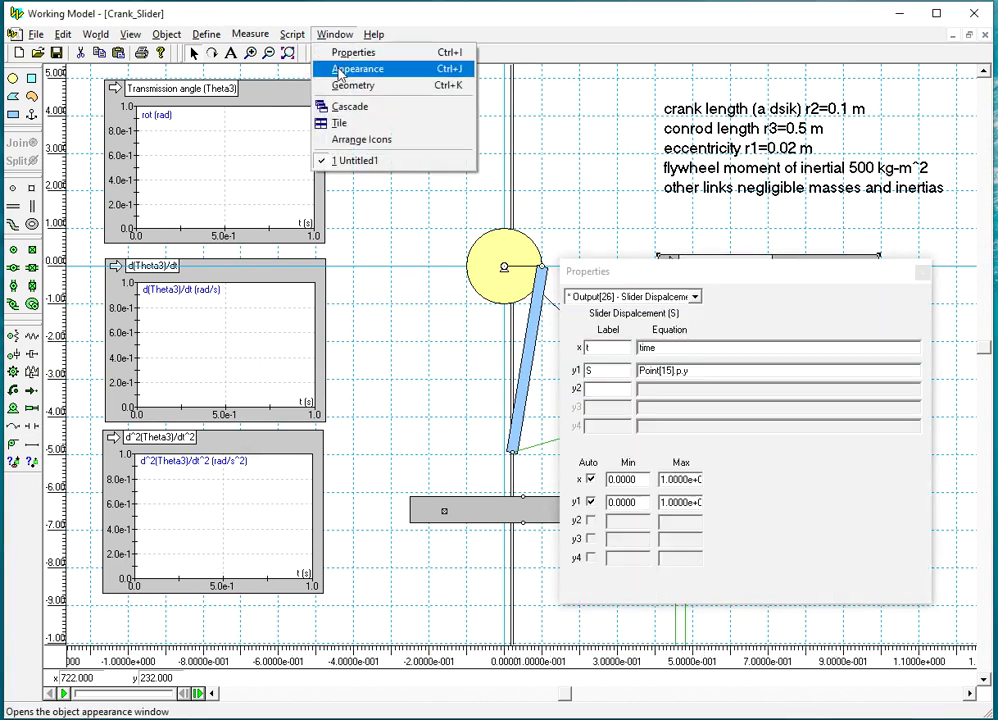
click(356, 71)
click(590, 400)
click(590, 415)
click(590, 430)
click(607, 400)
- Move the Slider Displacement graph down and right and enlarge it
click(614, 322)
click(922, 272)
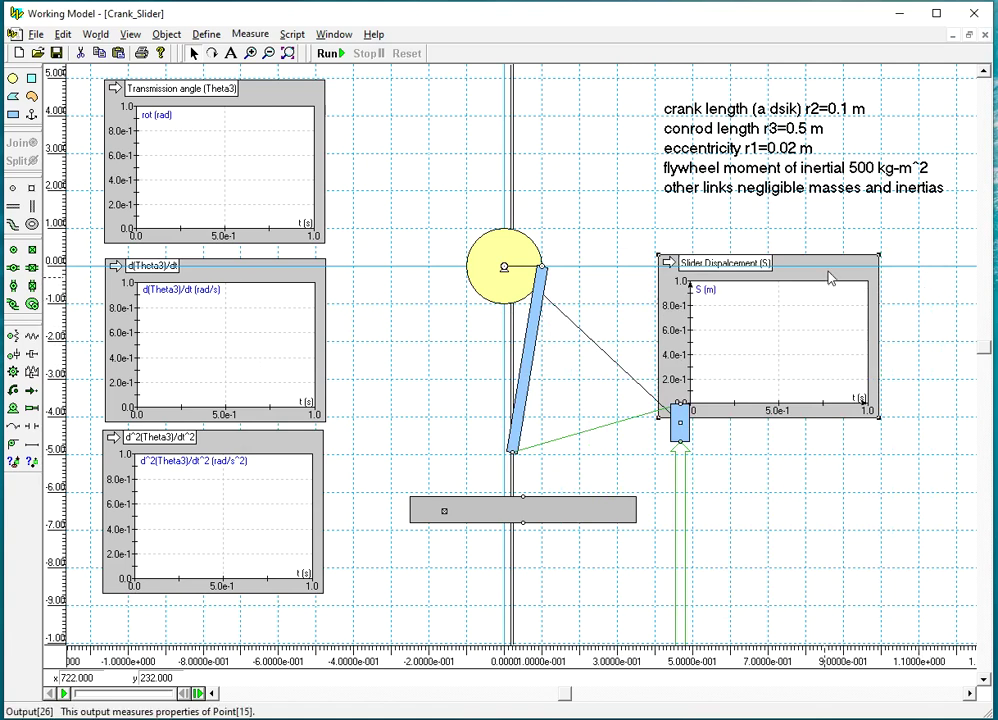
drag(815, 274, 854, 356)
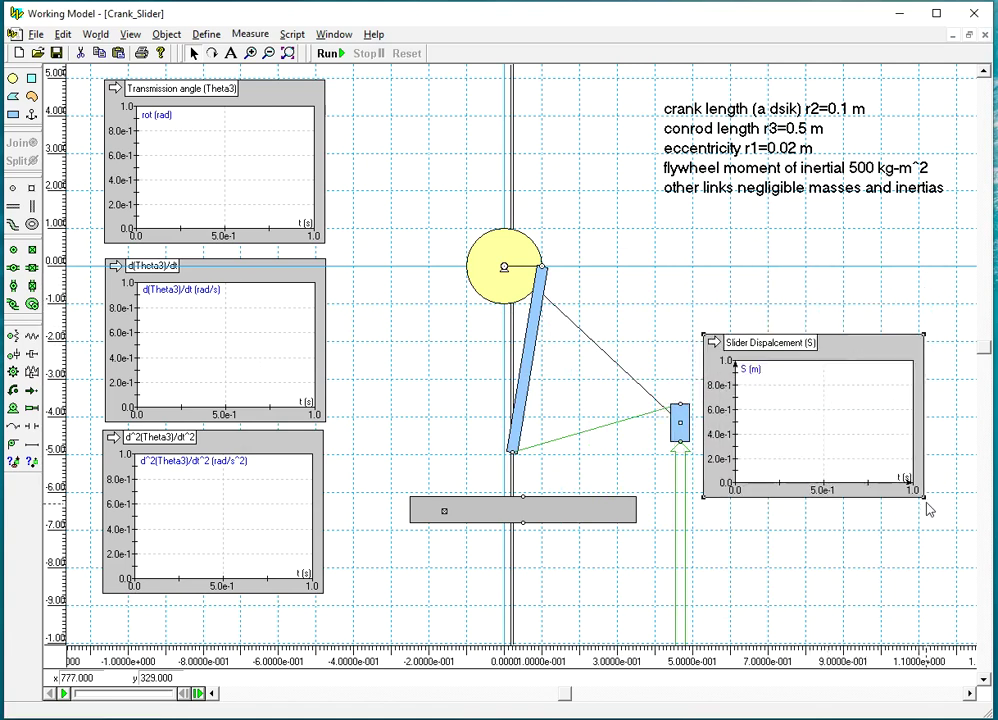
drag(926, 510, 958, 572)
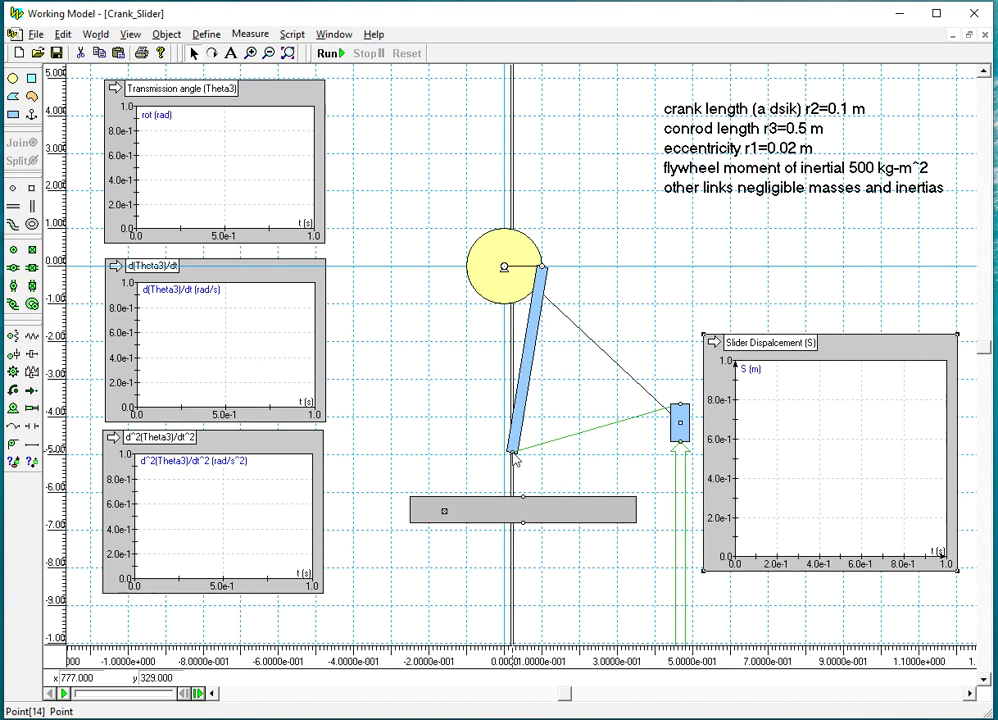
- Move the Slider Displacement graph up beside the notes and resize it
click(824, 386)
double_click(853, 350)
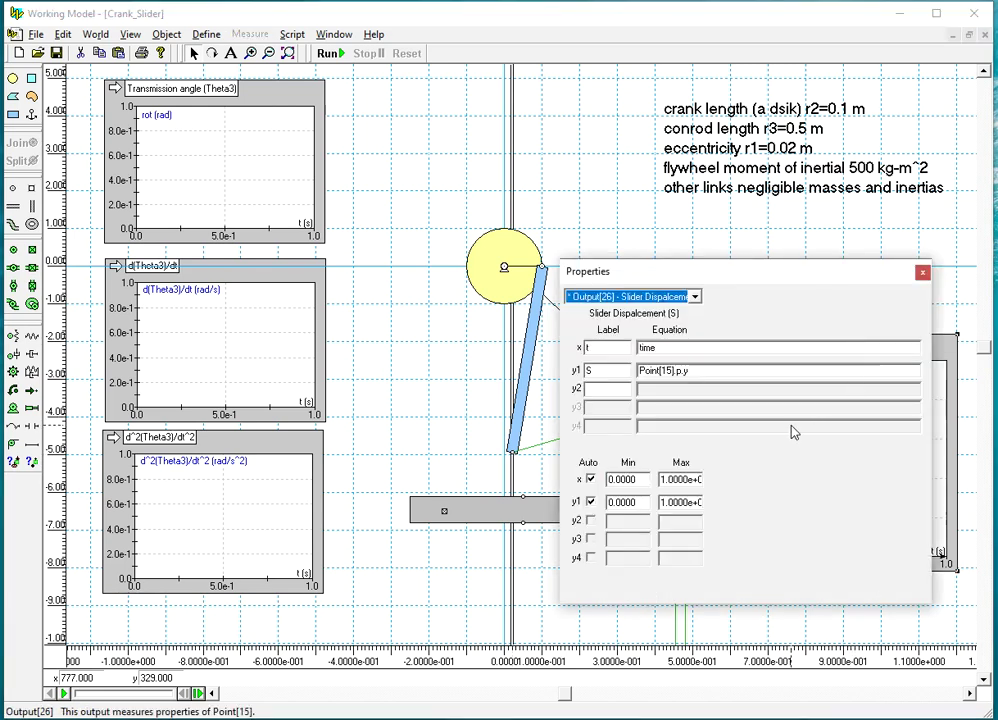
click(740, 374)
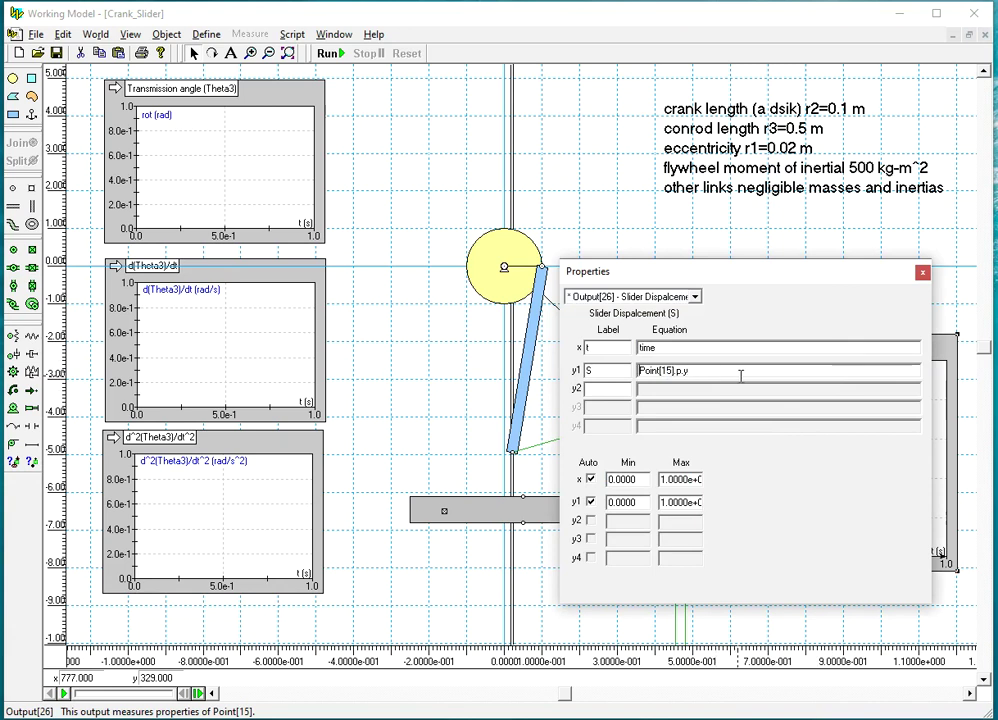
key(Home)
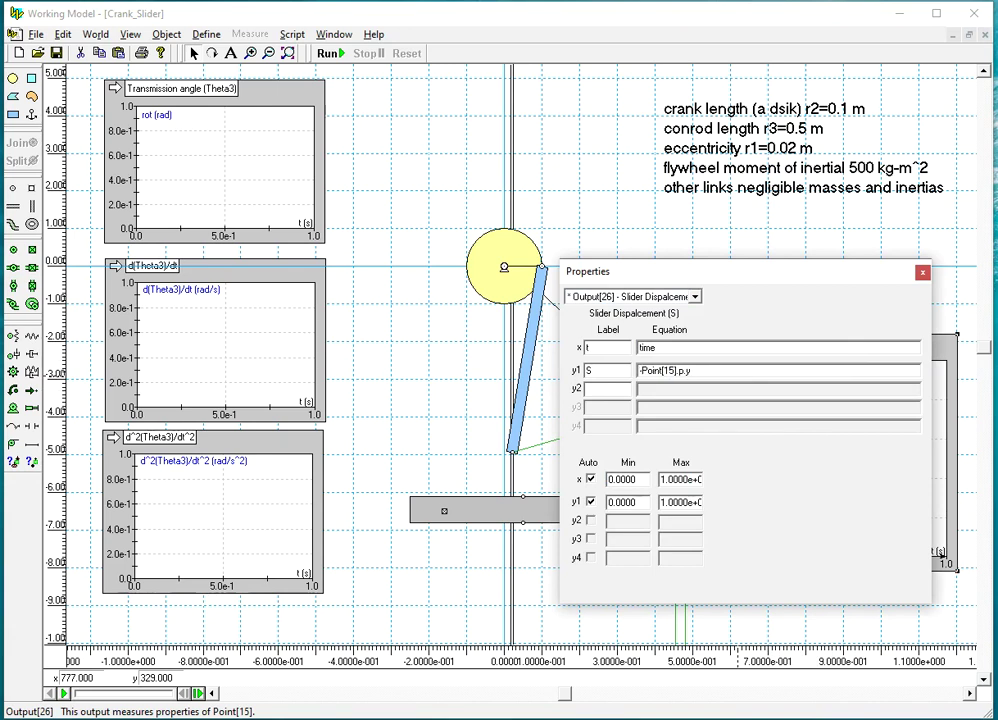
click(923, 274)
drag(896, 345, 839, 222)
drag(906, 437, 947, 345)
- Prefix the y1 equation with a minus sign, making it -Point[15].p.y
double_click(870, 225)
double_click(757, 374)
key(Home)
text(-)
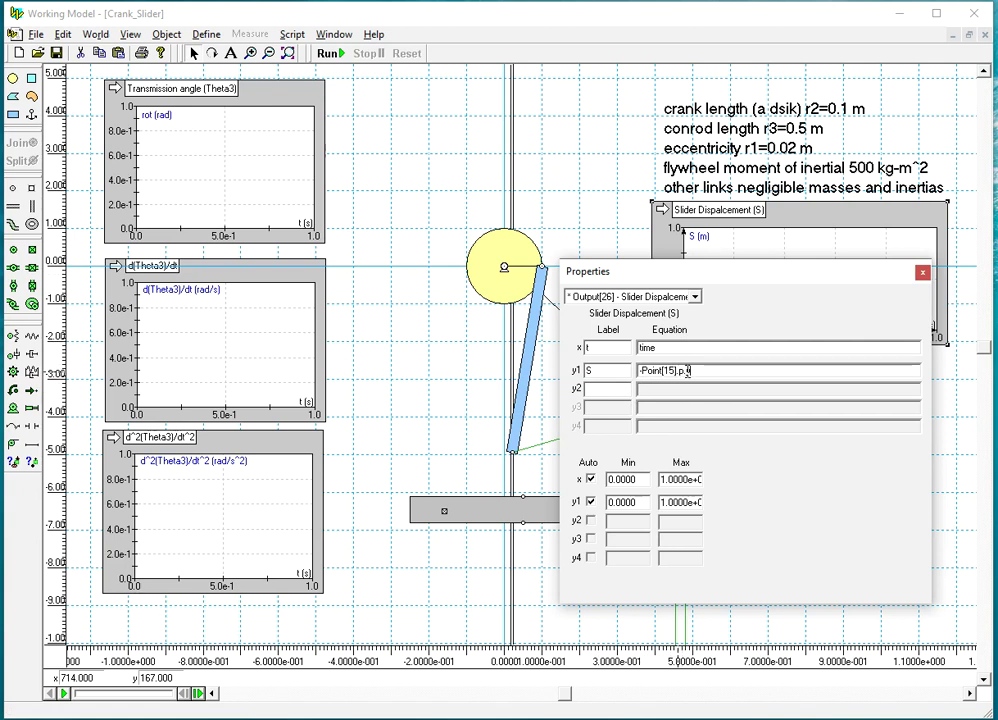
- Add a Y-Position of Rectangle 10 graph below the Slider Displacement graph
click(922, 274)
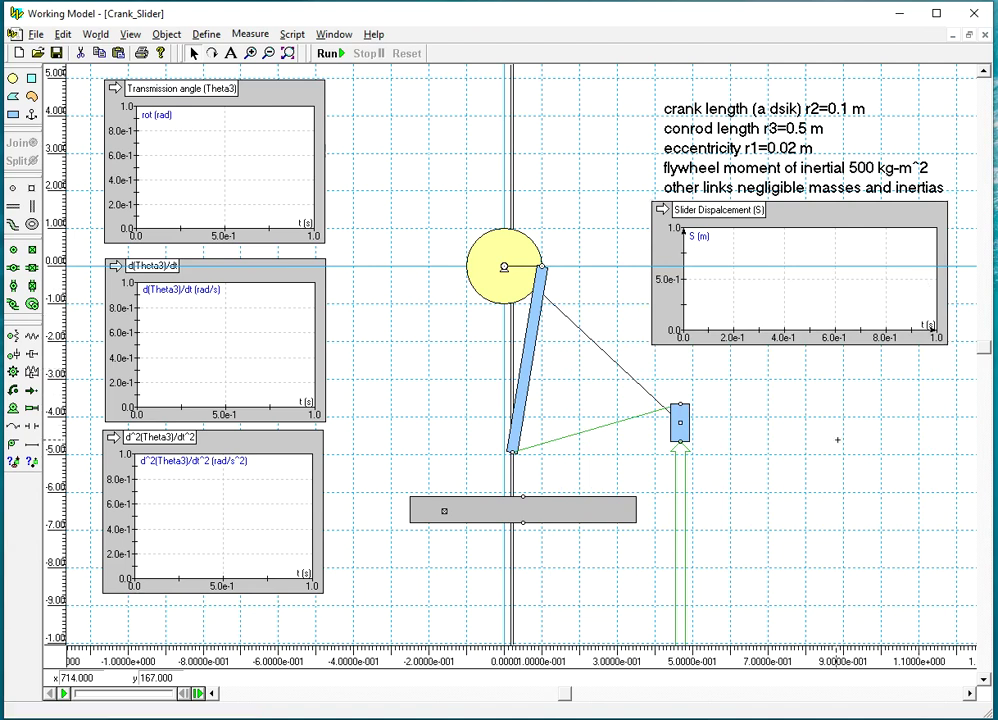
click(684, 426)
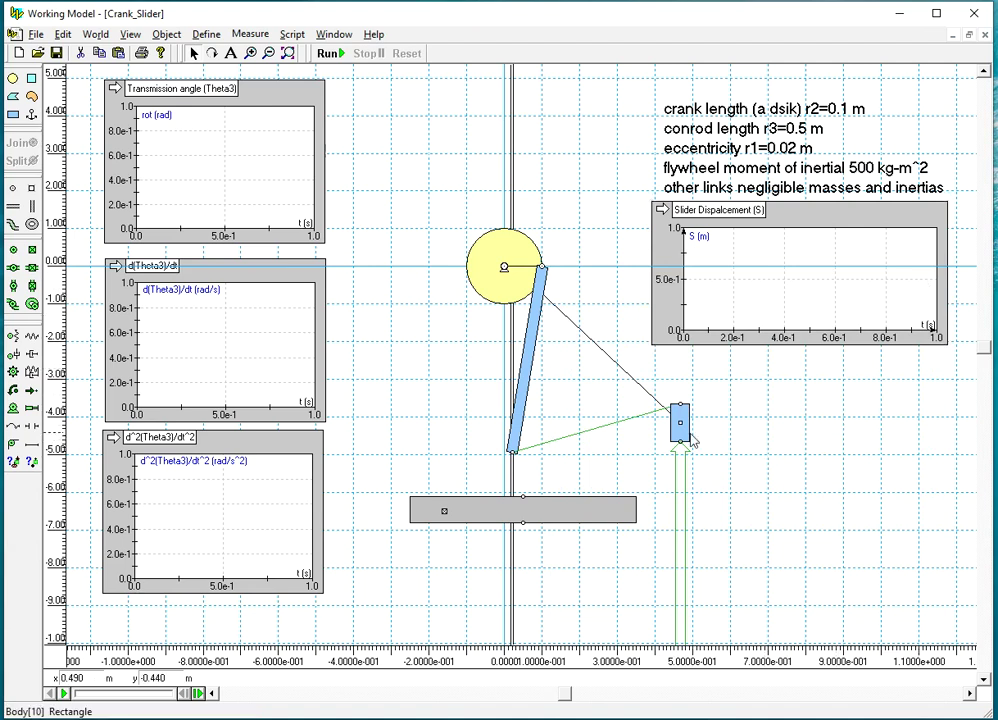
click(249, 35)
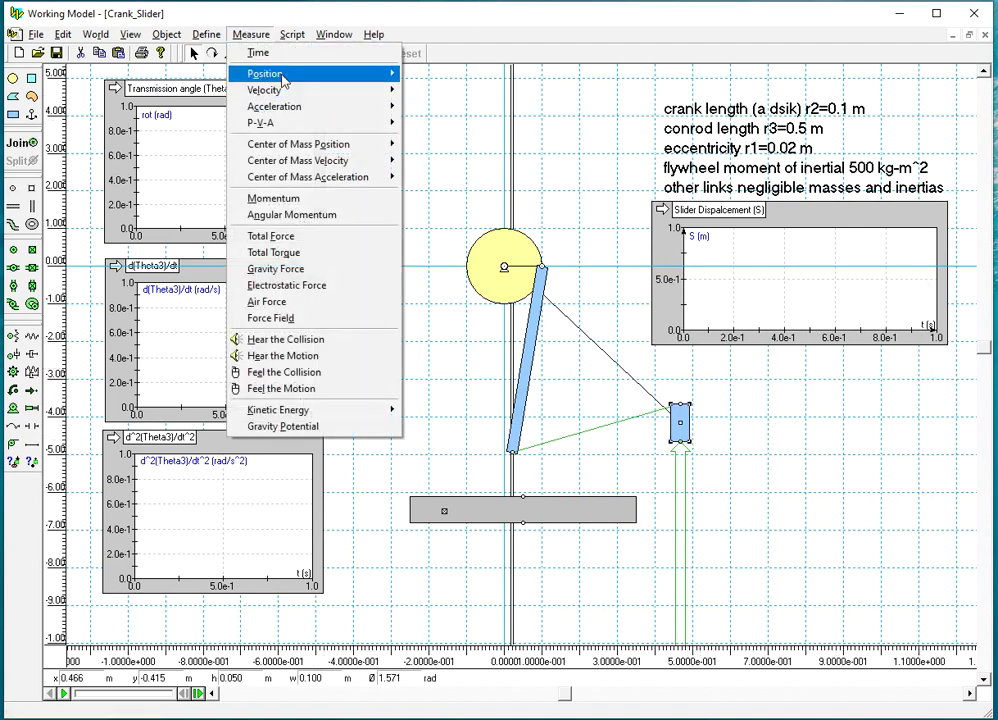
mouse_move(300, 74)
click(440, 111)
drag(263, 429, 898, 388)
double_click(890, 393)
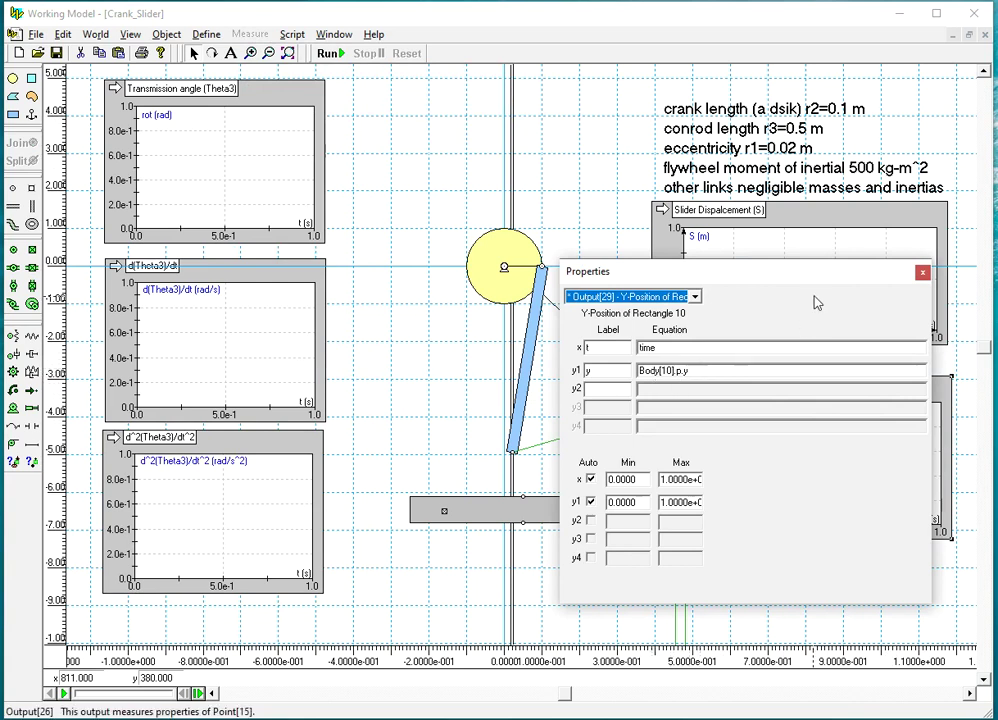
click(922, 273)
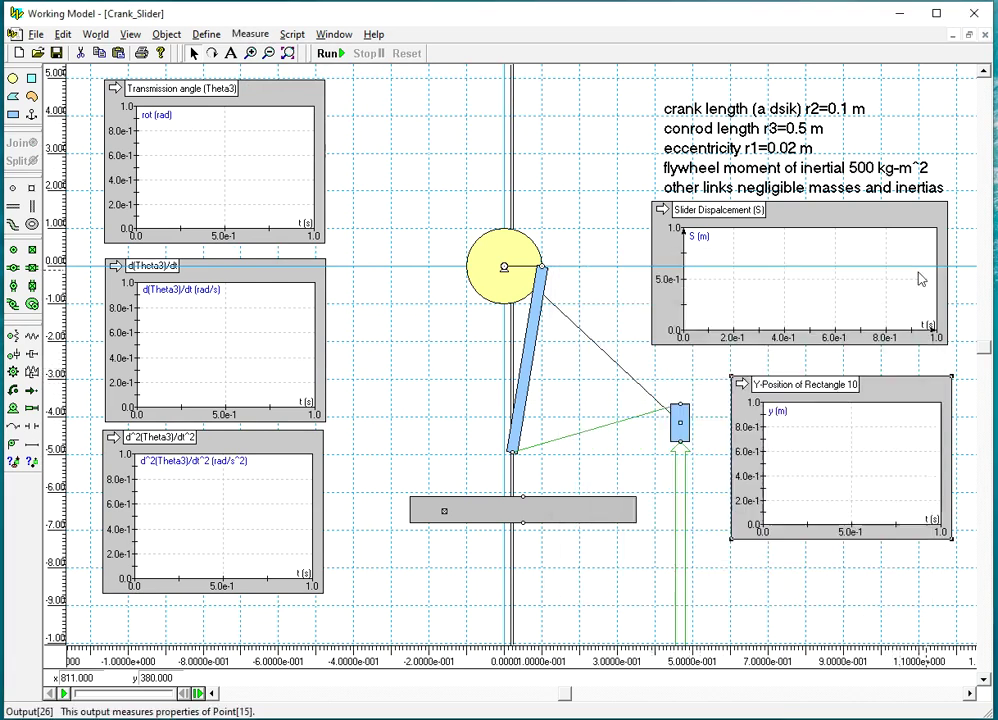
- Enable Show center of mass for the slider rectangle
click(680, 425)
click(335, 34)
click(345, 70)
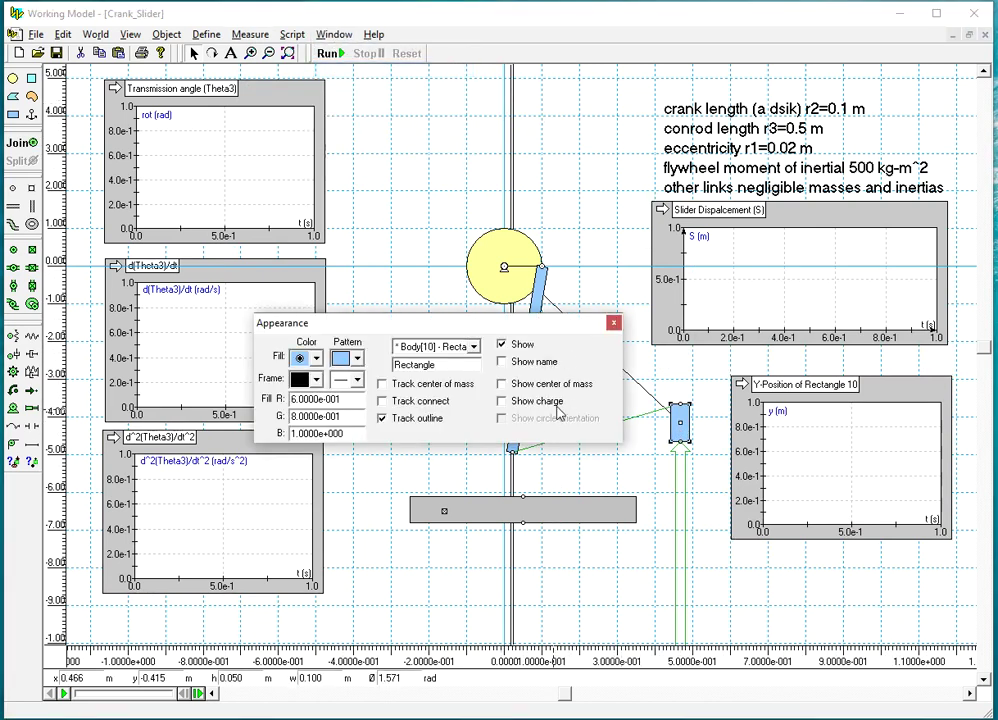
click(613, 323)
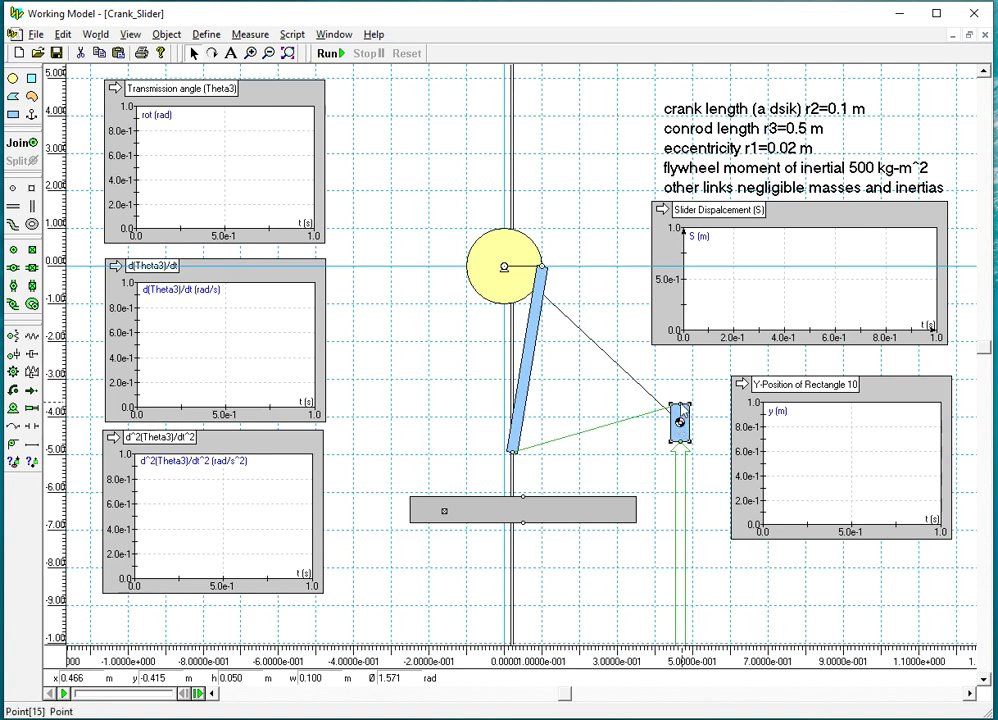
- Zoom in on the slider and inspect the properties of Point[15] and Point[23]
double_click(680, 410)
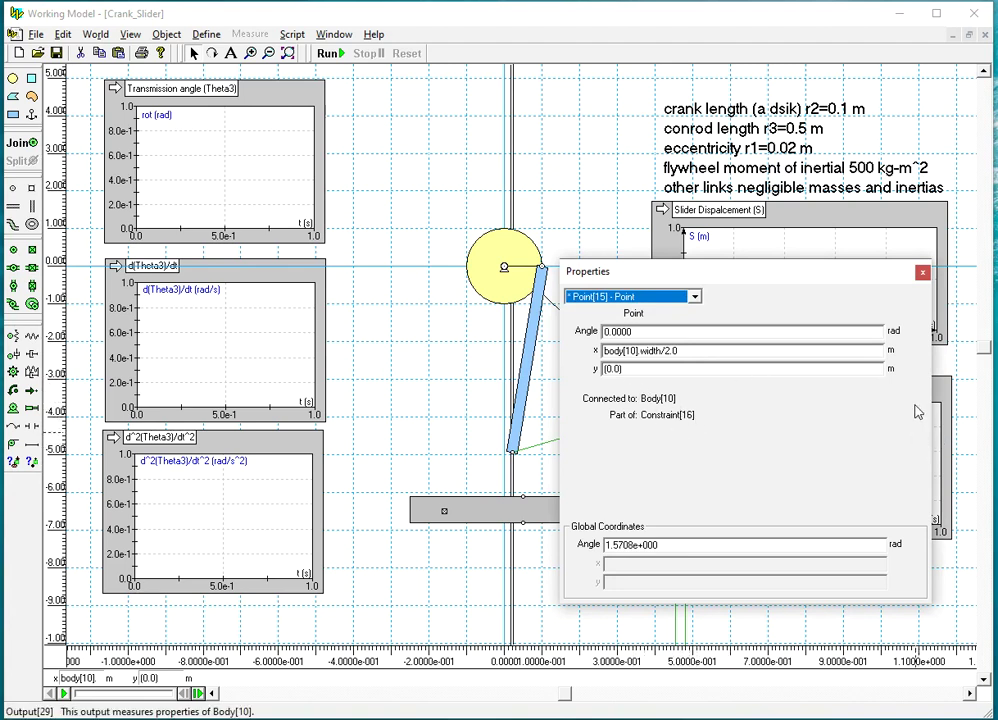
click(923, 273)
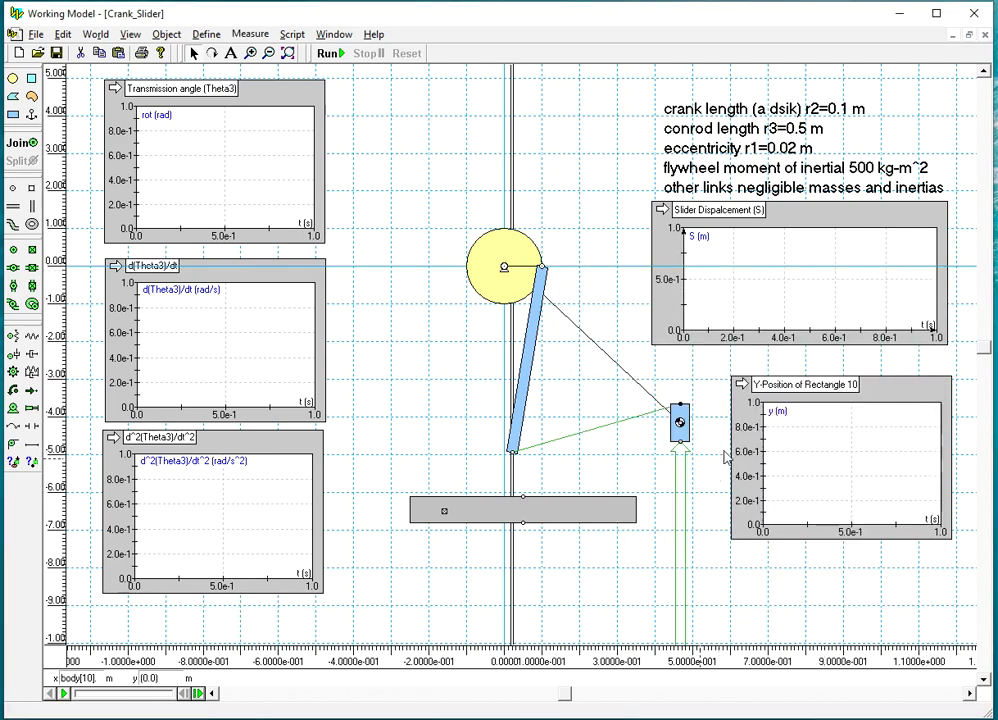
click(250, 52)
click(676, 416)
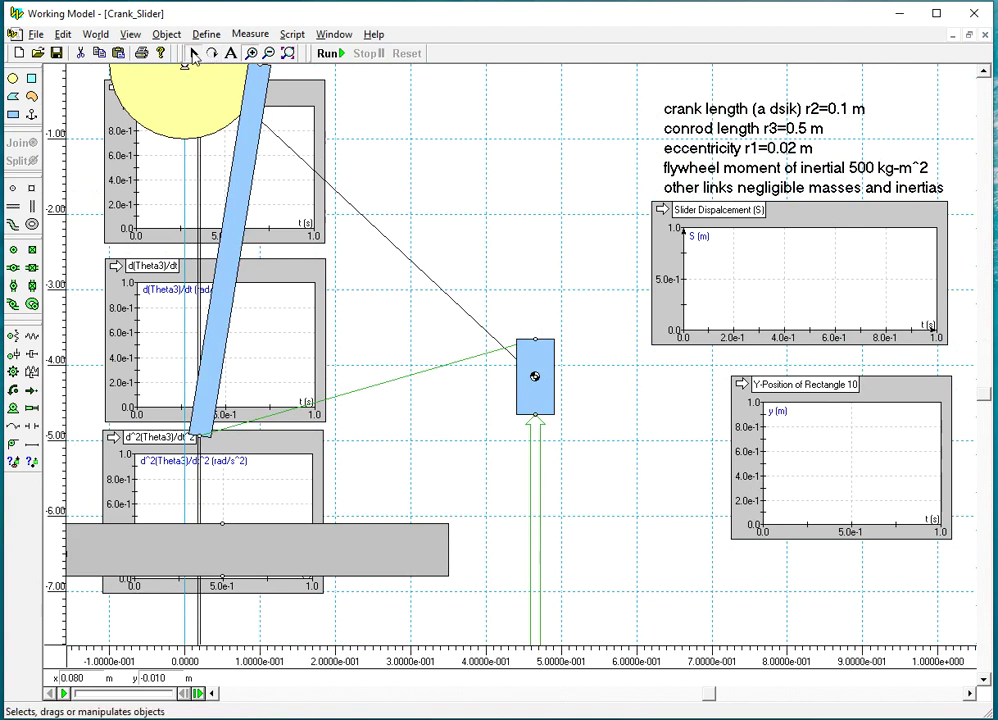
double_click(535, 345)
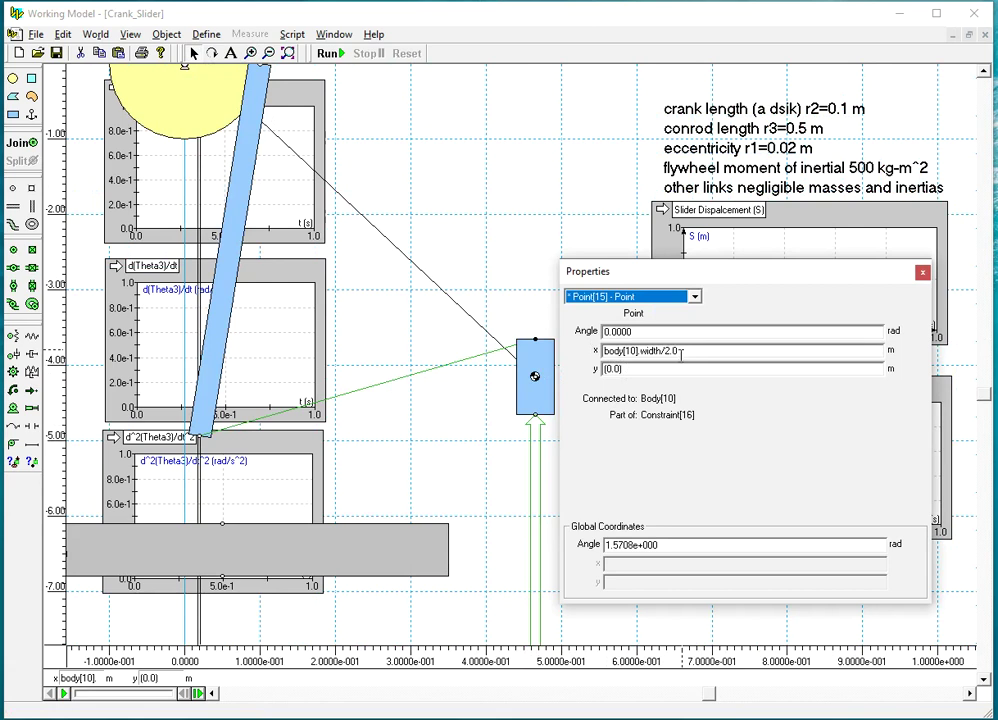
click(922, 273)
double_click(535, 414)
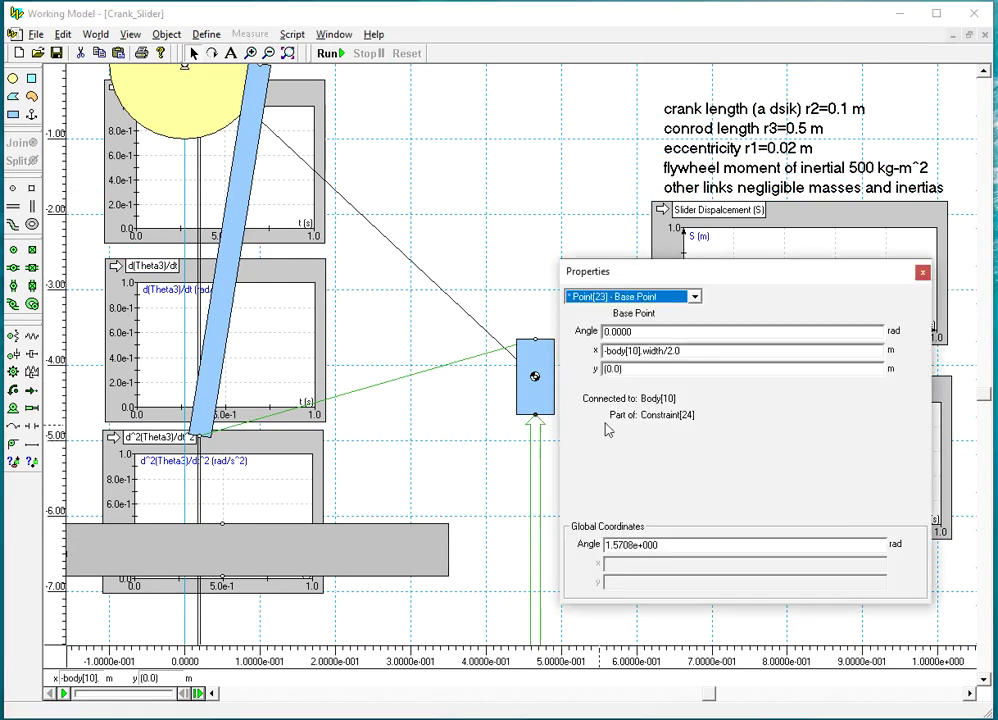
click(922, 273)
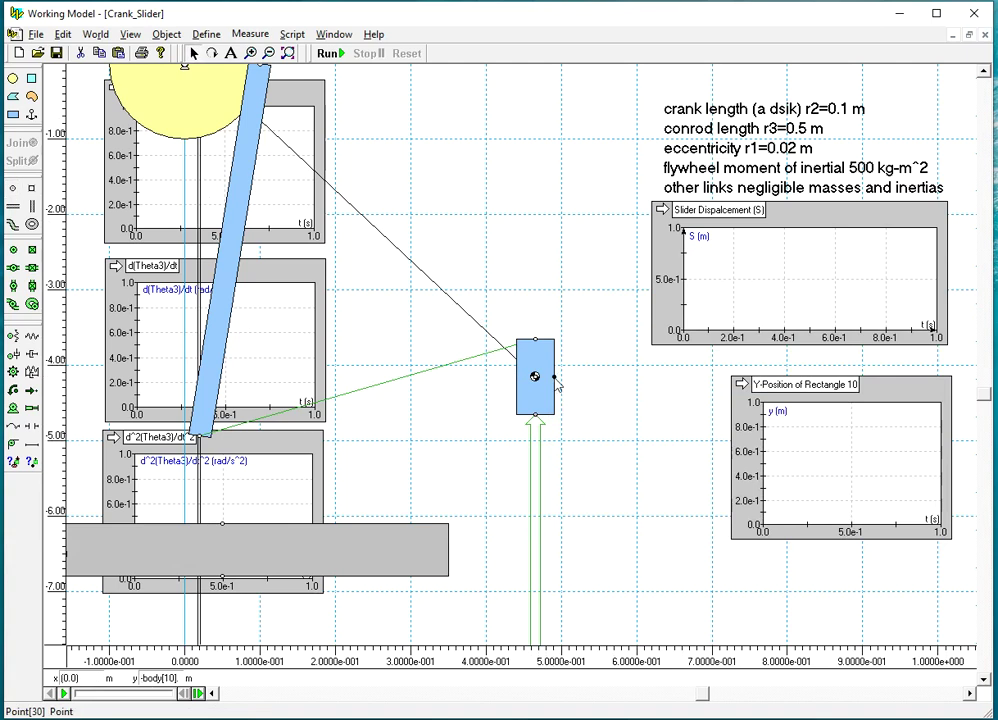
- Copy Point[30]'s y expression and Point[15]'s x expression body[10].width/2.0
double_click(554, 376)
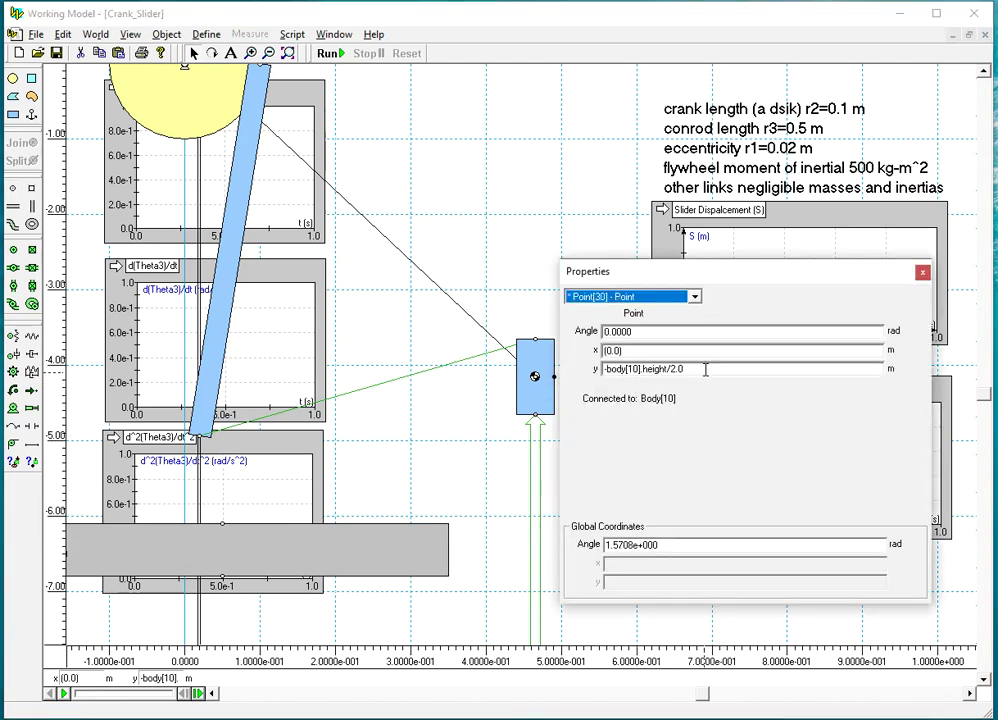
drag(706, 369, 598, 369)
right_click(612, 366)
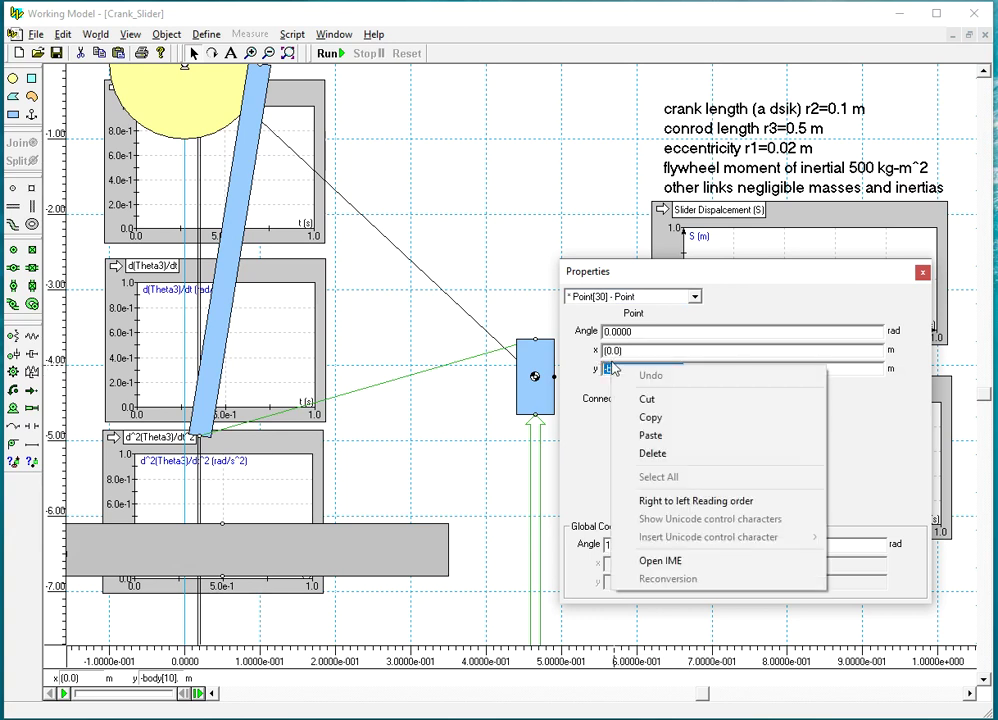
click(657, 418)
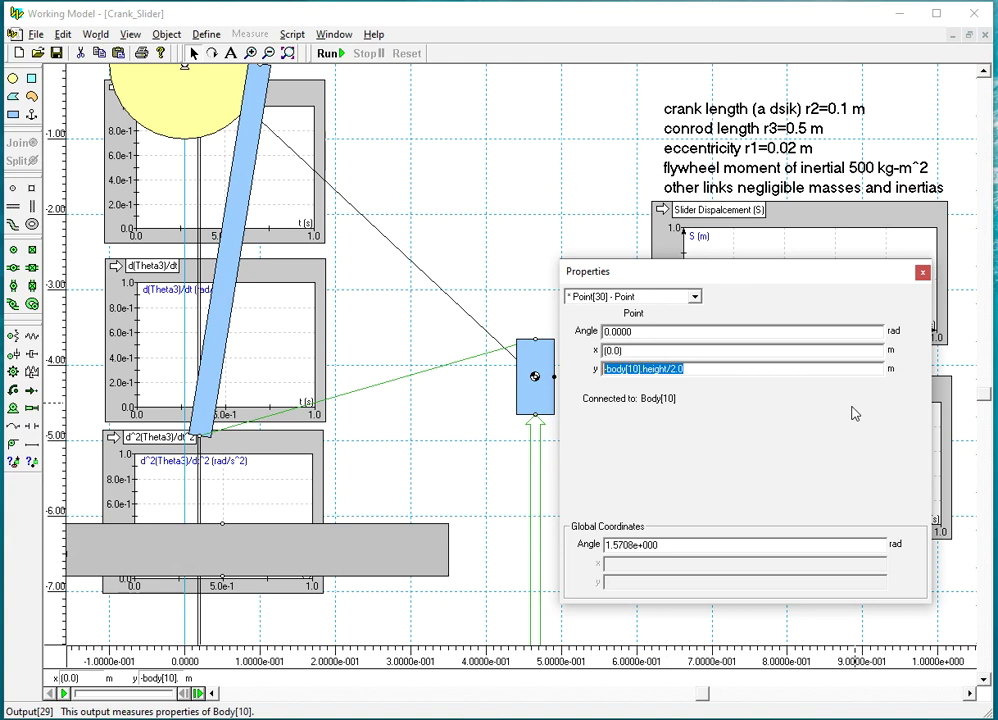
click(922, 272)
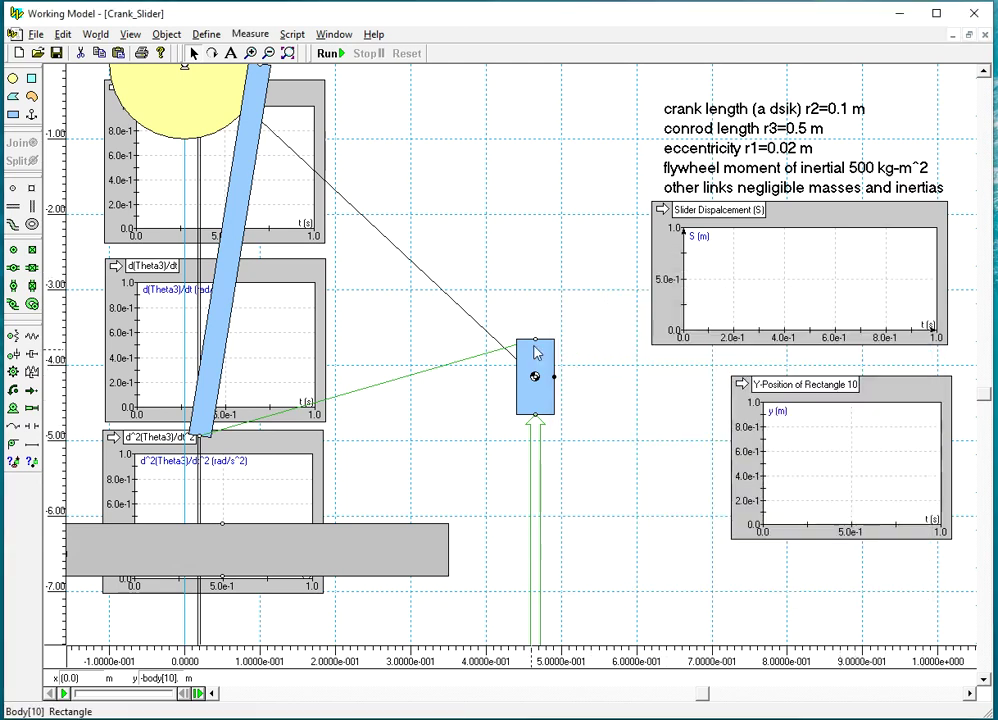
double_click(534, 343)
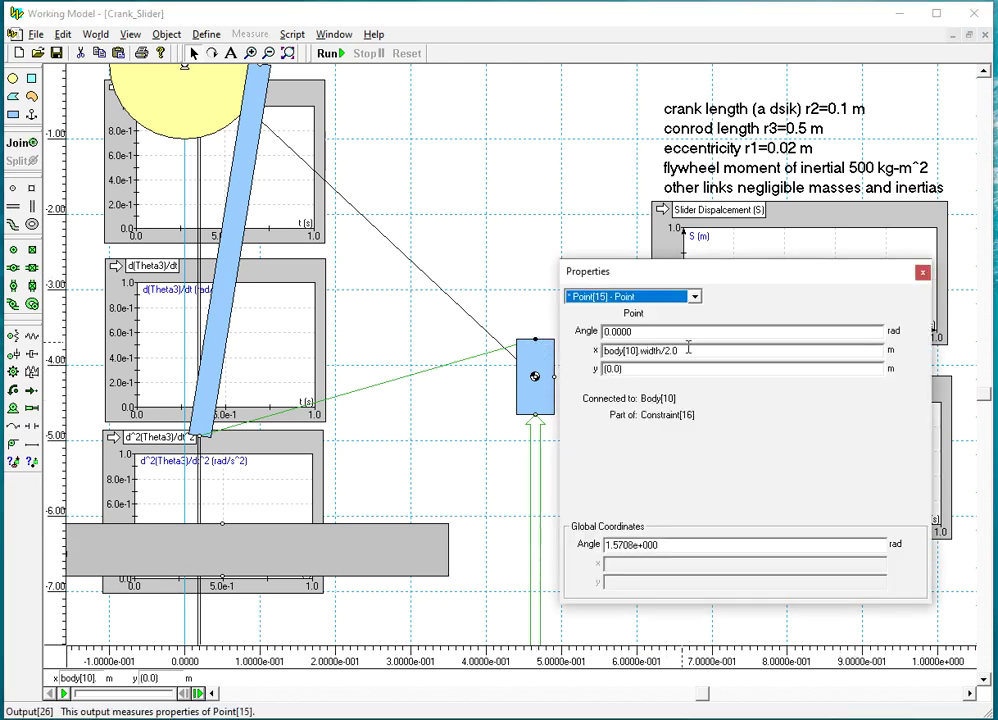
drag(693, 351, 604, 351)
right_click(616, 351)
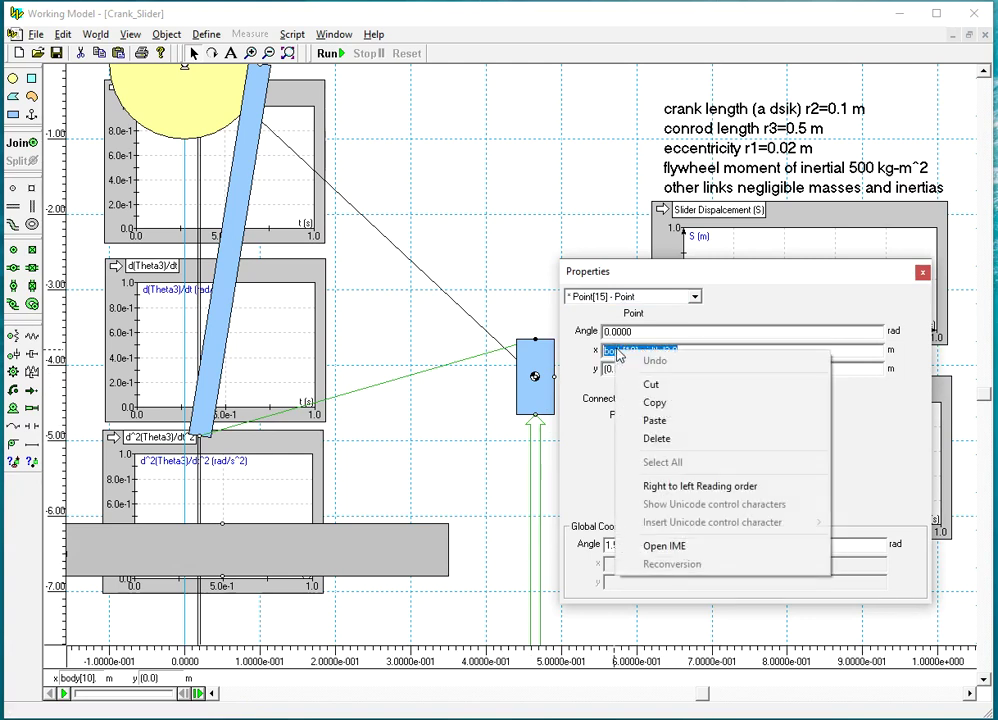
click(660, 403)
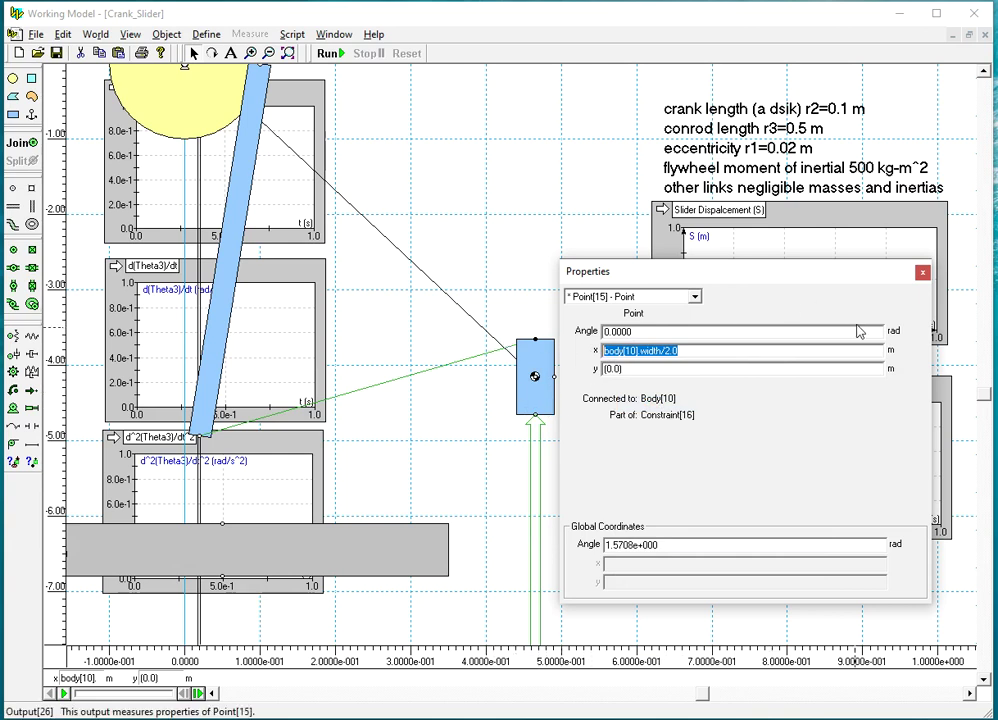
- Change the Y-Position of Rectangle 10 y1 equation to Body[10].p.y + 0.5*body[10].width
click(922, 273)
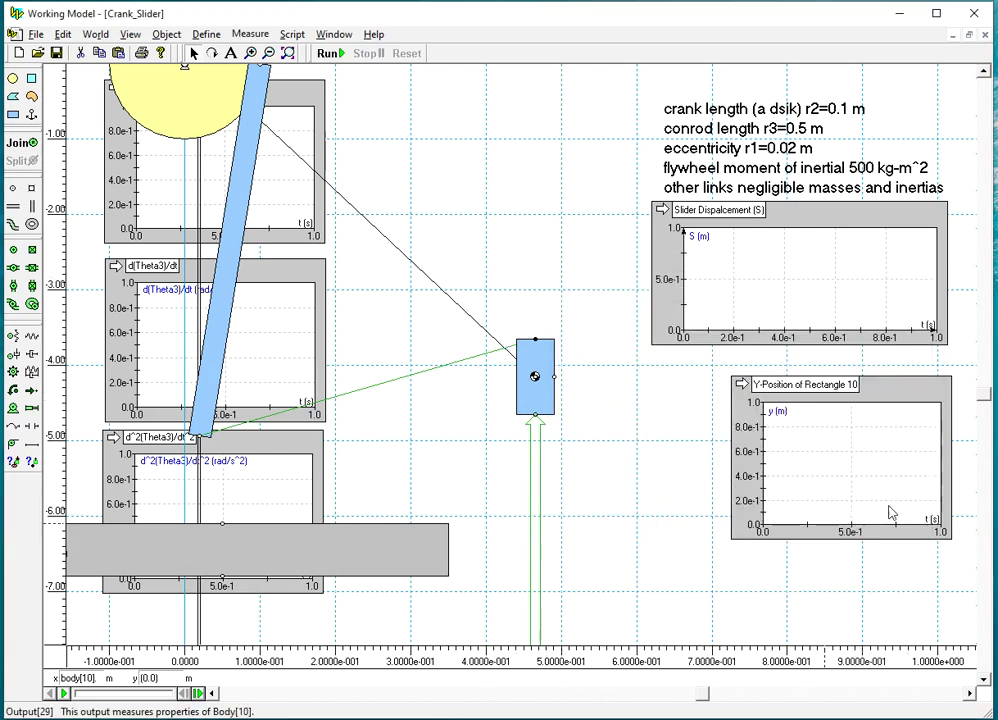
double_click(898, 392)
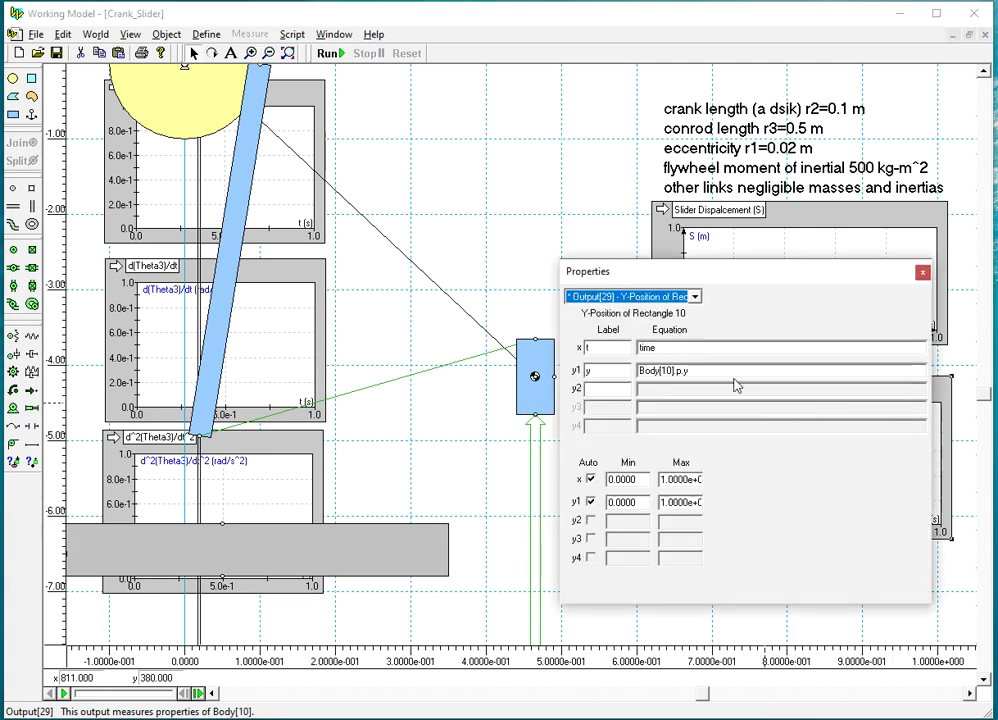
click(767, 372)
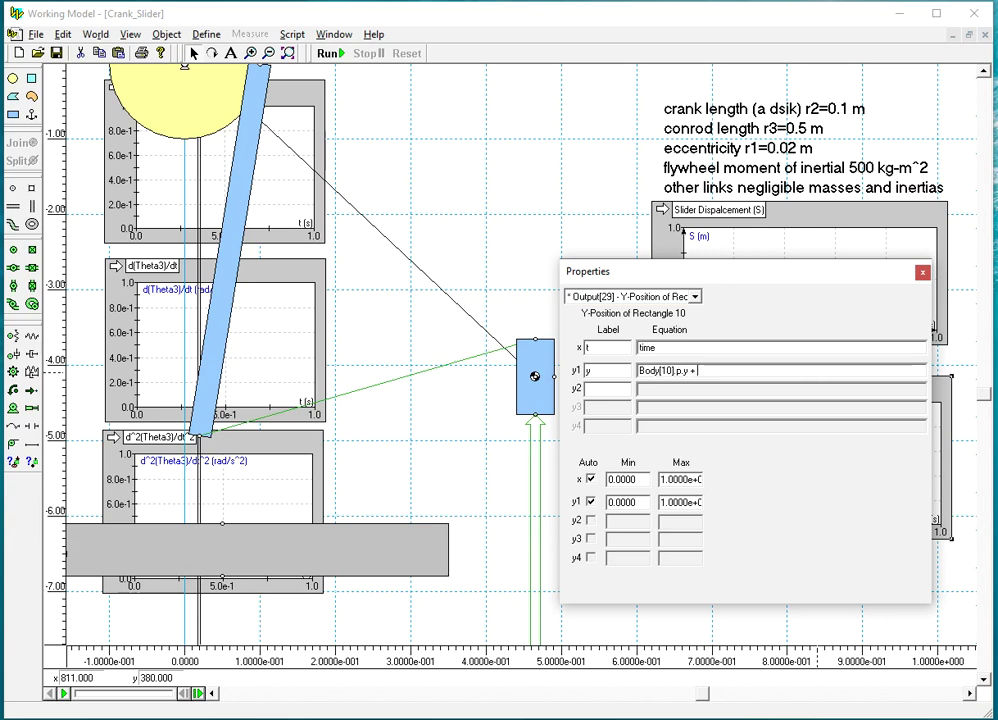
text(+ body[10].width/2.0)
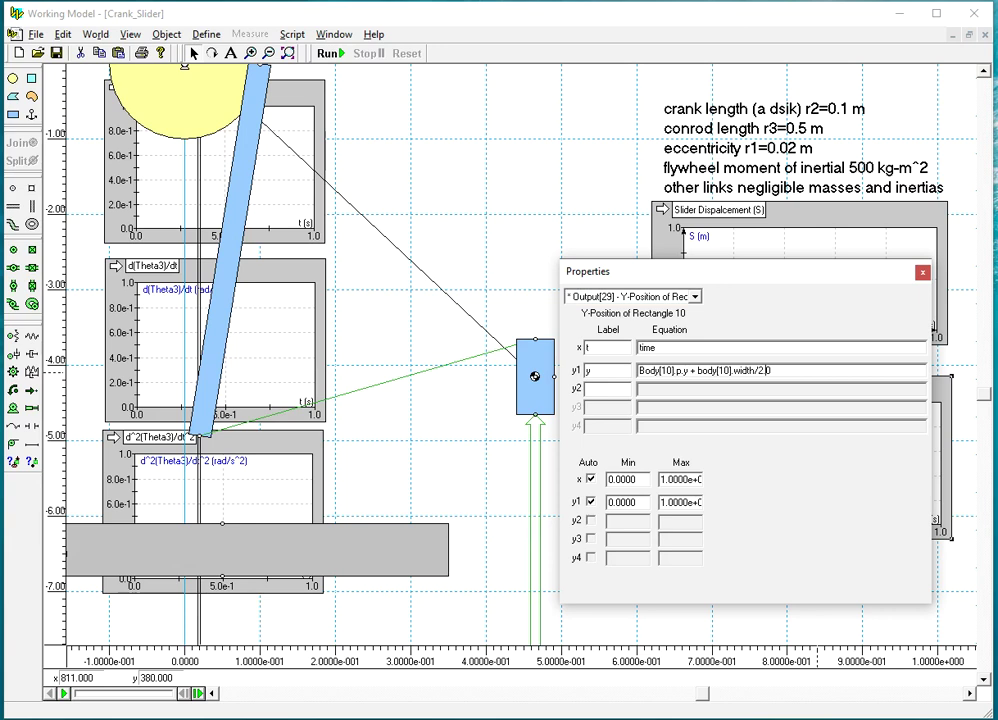
text(0.5*)
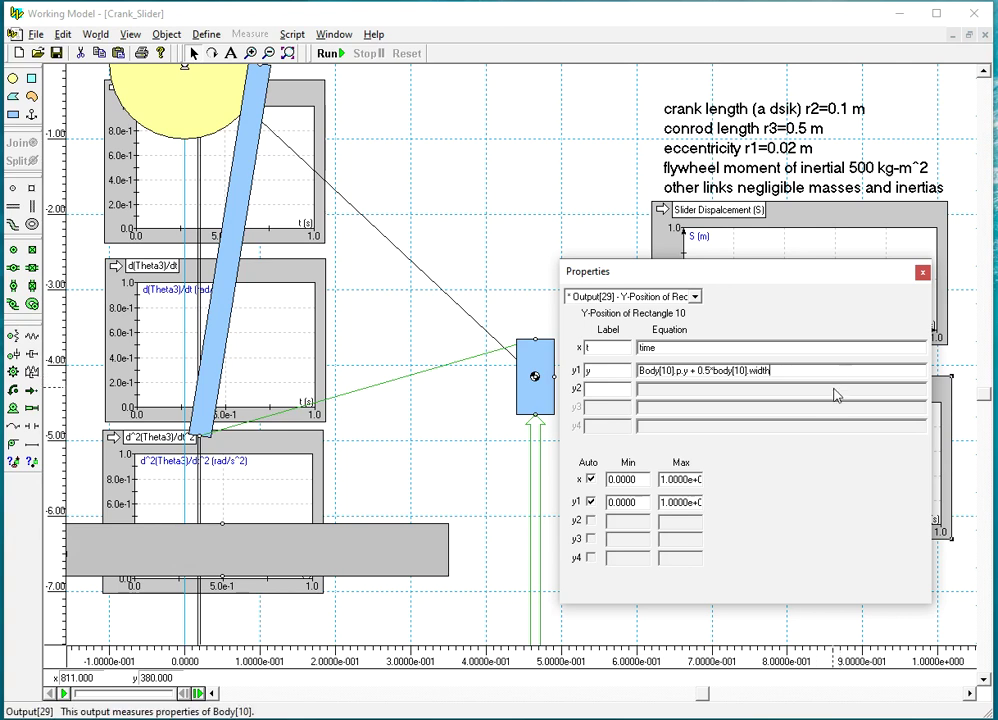
click(922, 272)
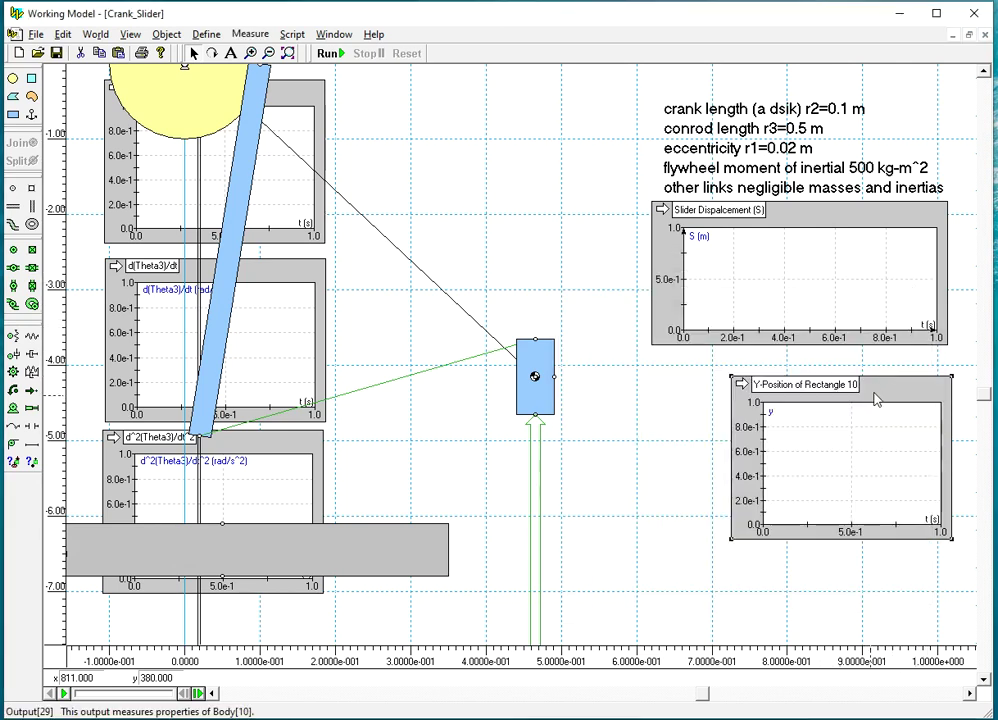
- Align the Y-Position graph beneath Slider Displacement, match its width, and zoom to fit
drag(887, 390, 809, 376)
drag(840, 216, 766, 216)
drag(795, 381, 718, 376)
drag(805, 518, 870, 518)
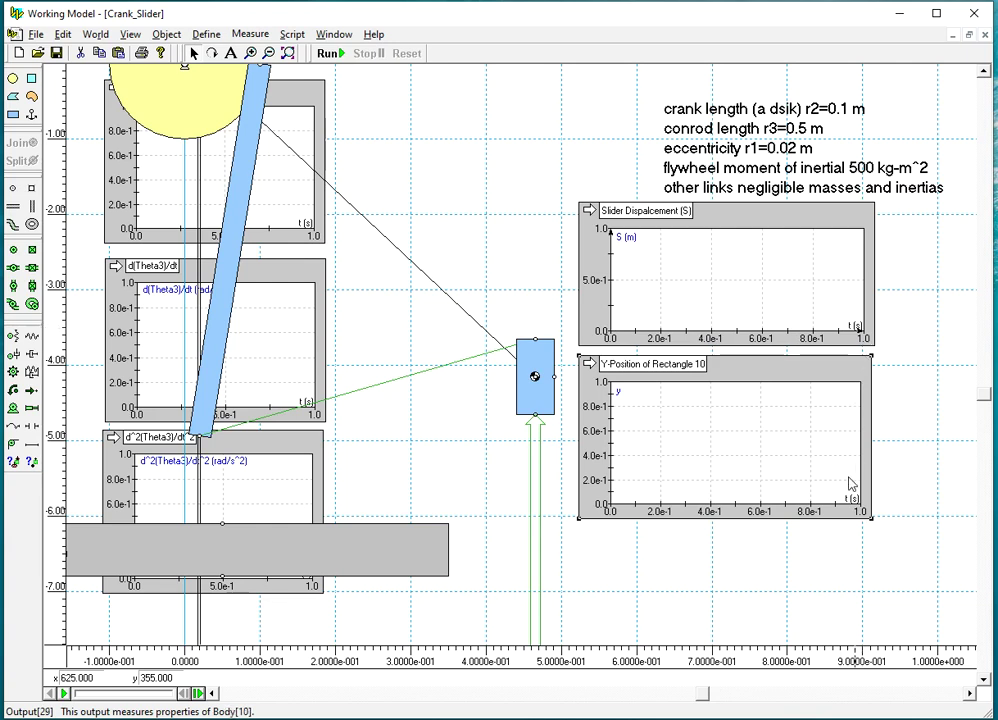
click(288, 53)
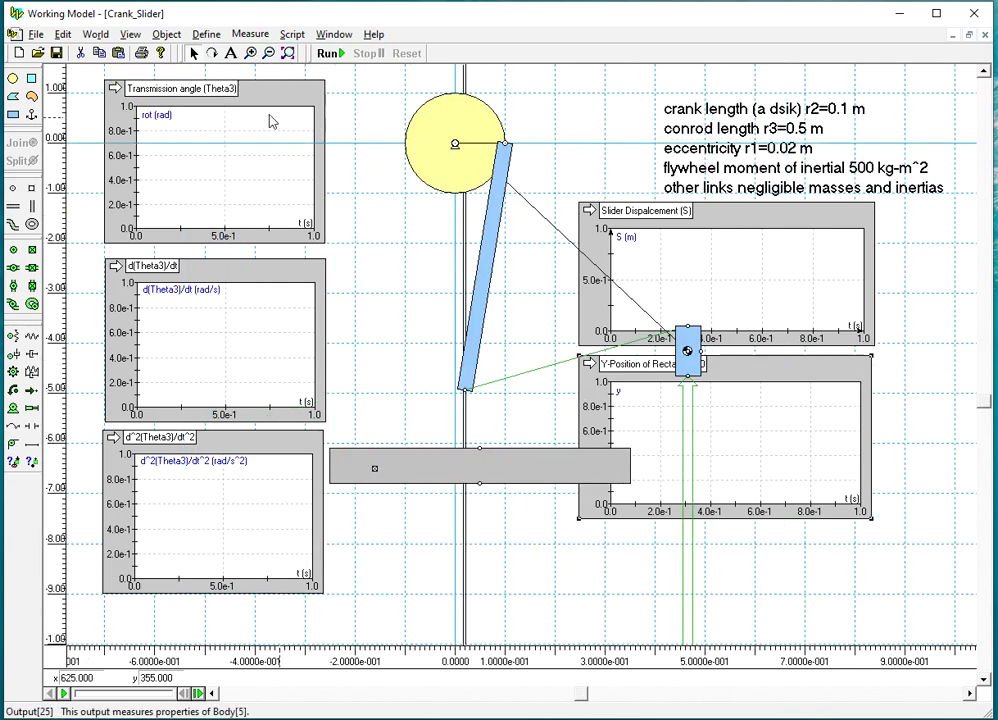
- Select all objects and join the slider back onto its vertical slot
click(61, 34)
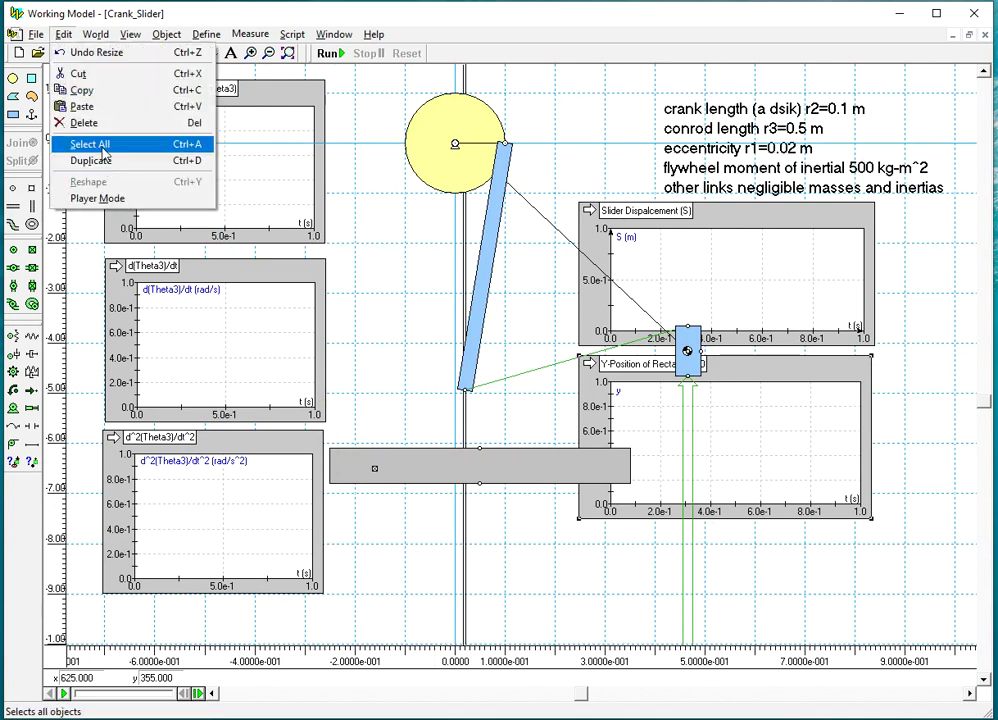
click(80, 143)
click(25, 146)
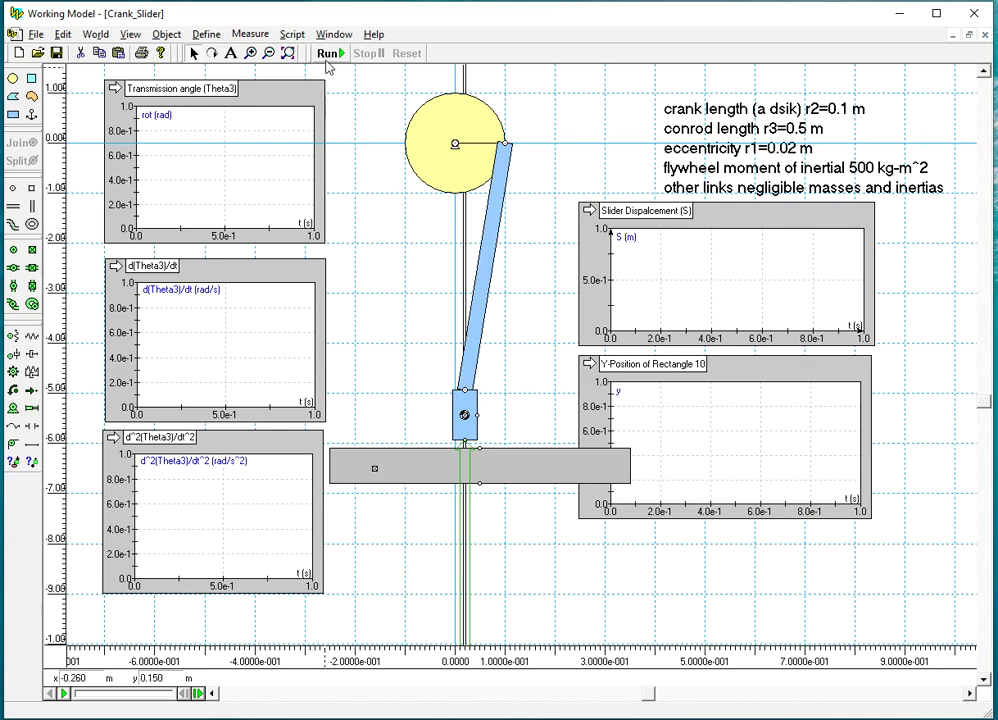
- Run and reset the simulation, then open the Slider Displacement graph's properties
click(326, 55)
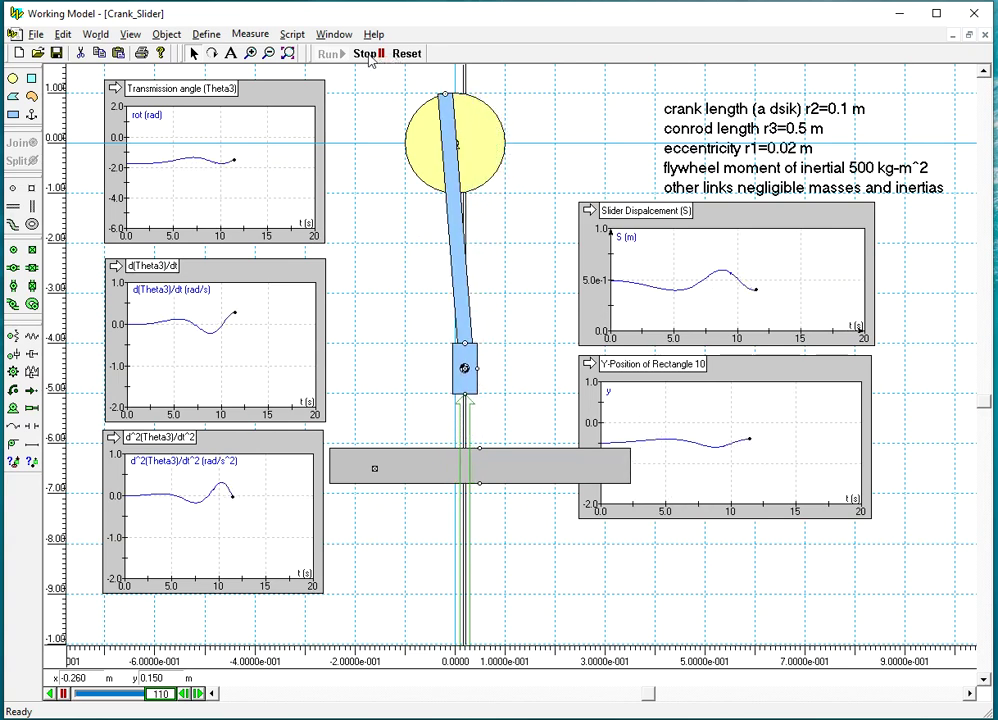
click(407, 55)
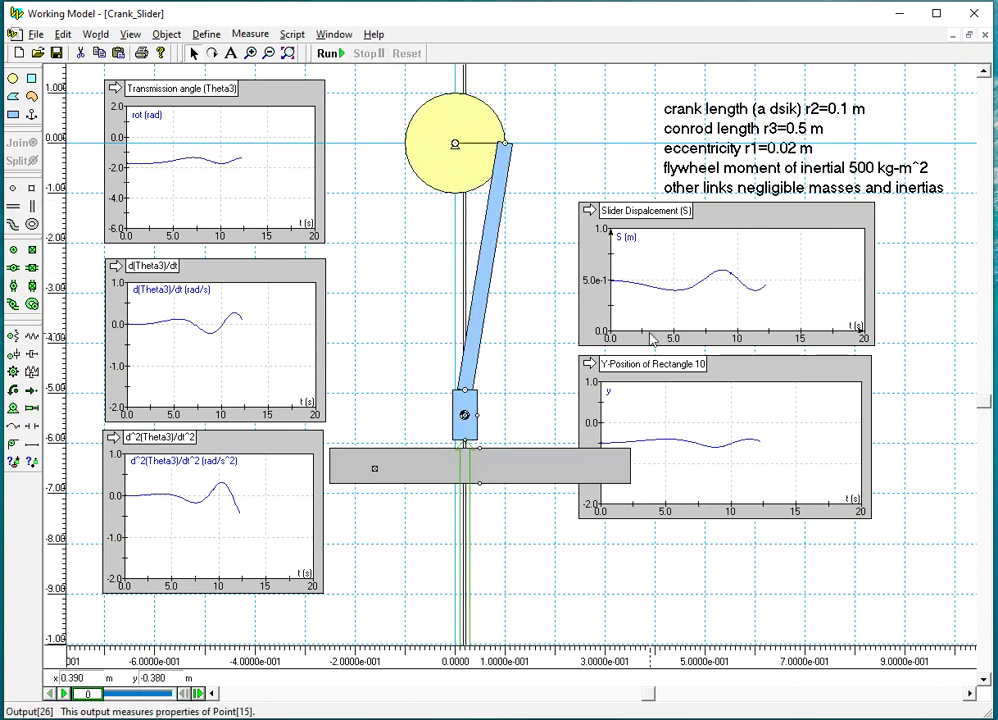
double_click(749, 219)
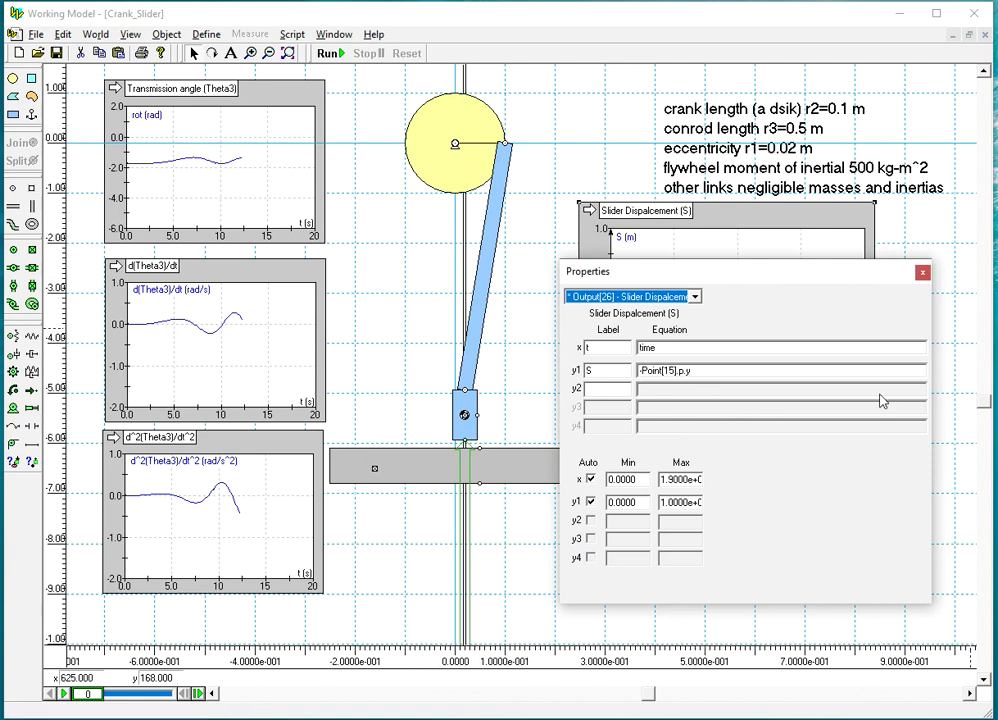
- Review the Slider Displacement graph's settings and appearance options, then close them
click(923, 274)
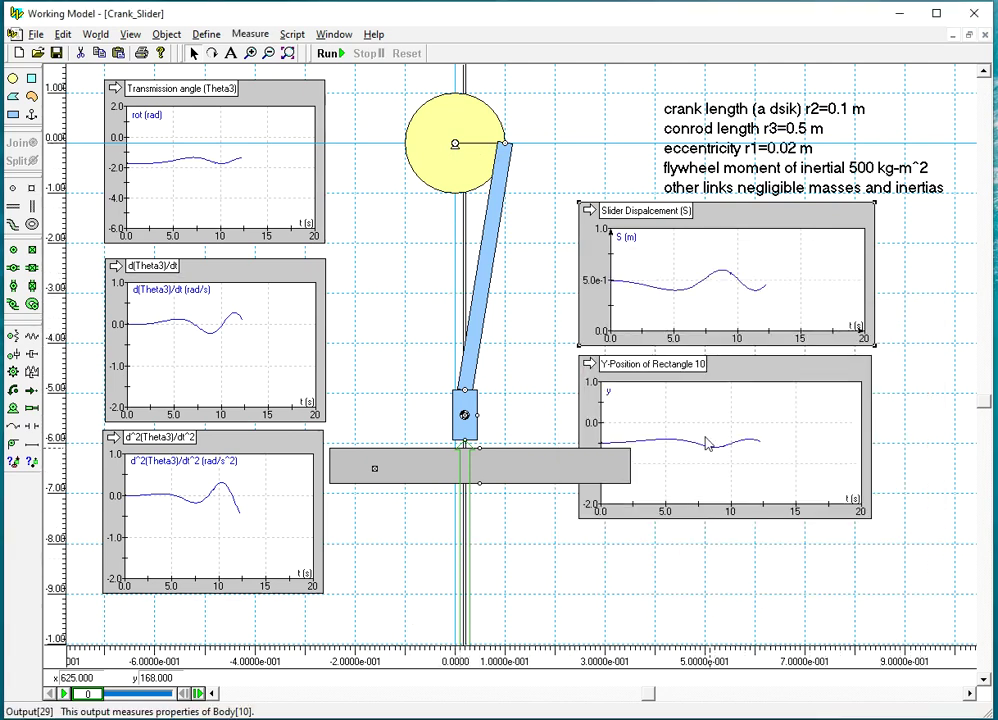
double_click(768, 232)
click(334, 34)
click(354, 67)
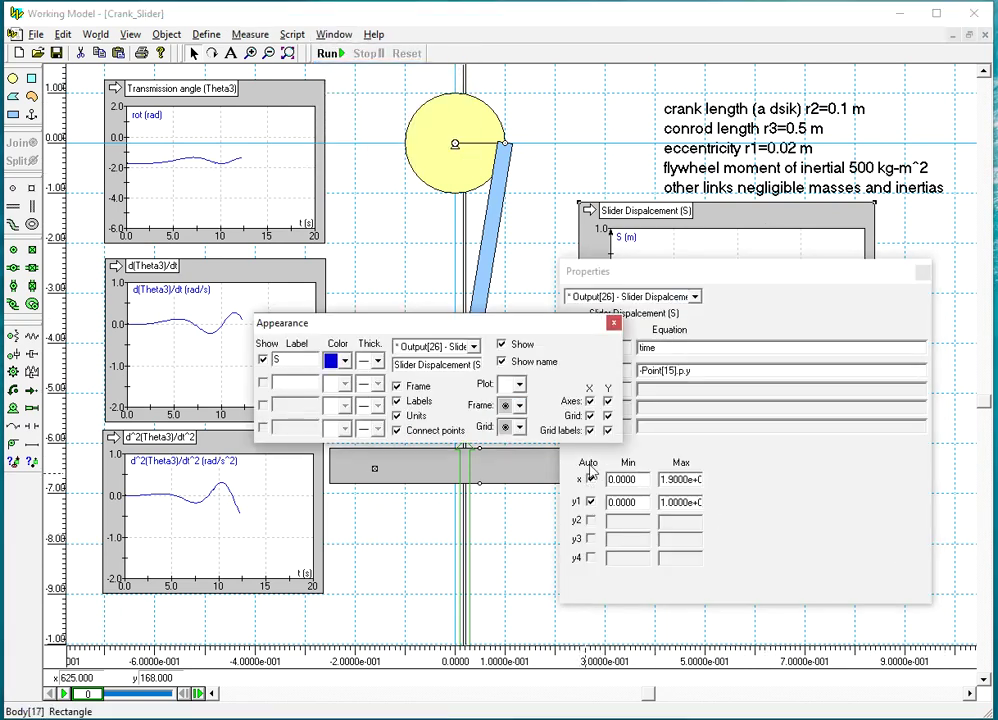
click(613, 323)
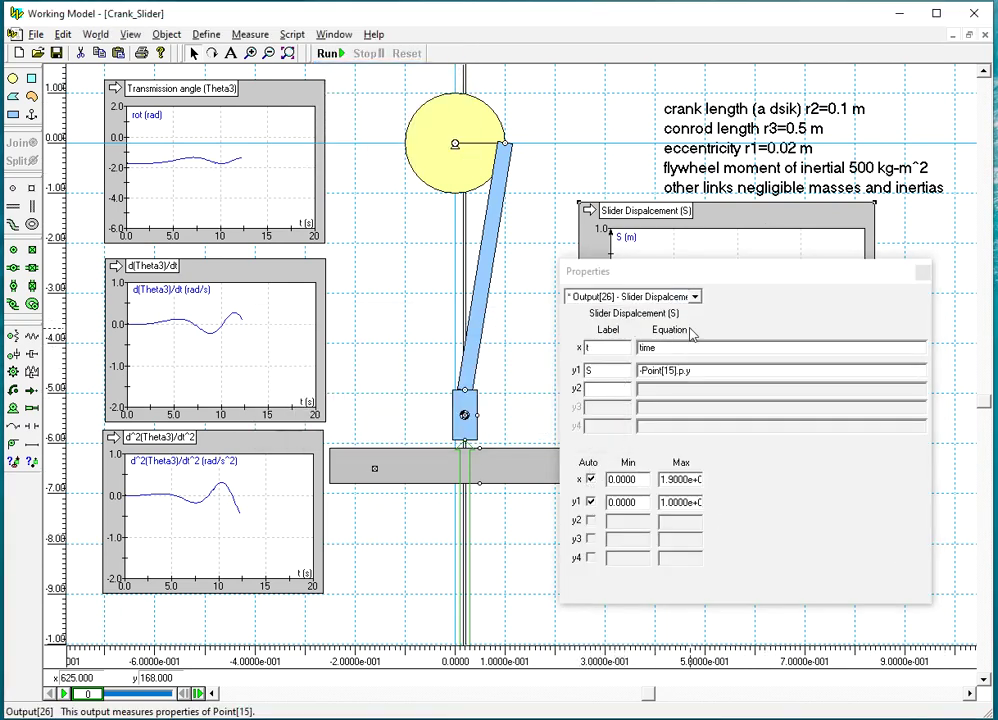
click(922, 273)
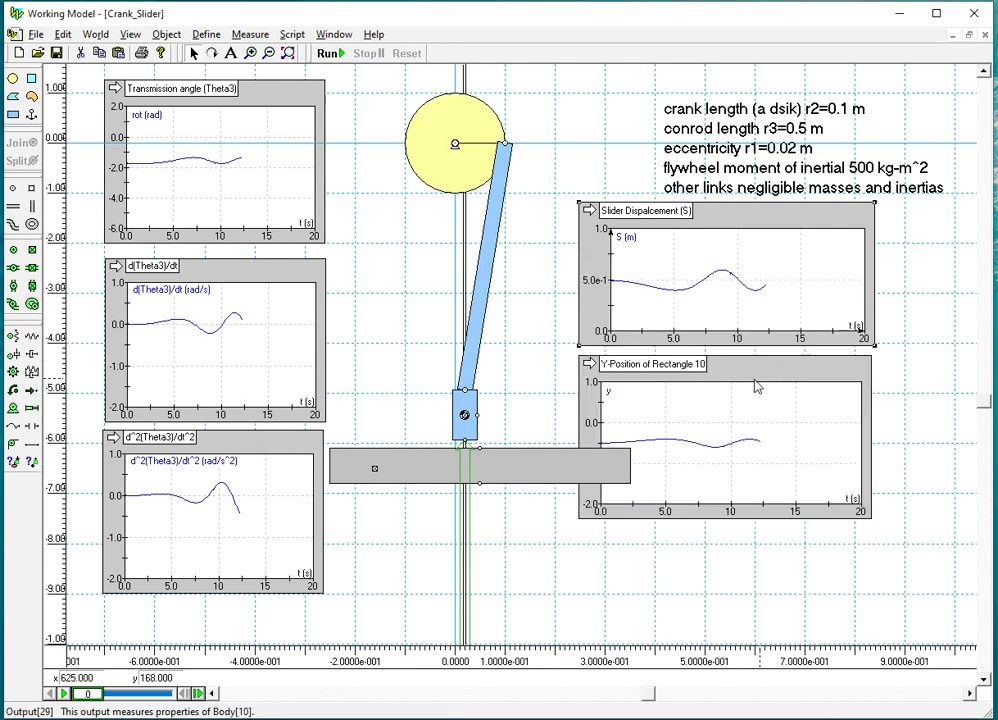
- Make the Y-Position graph plot -Body[10].p.y - 0.5*body[10].width and rerun the simulation
click(331, 55)
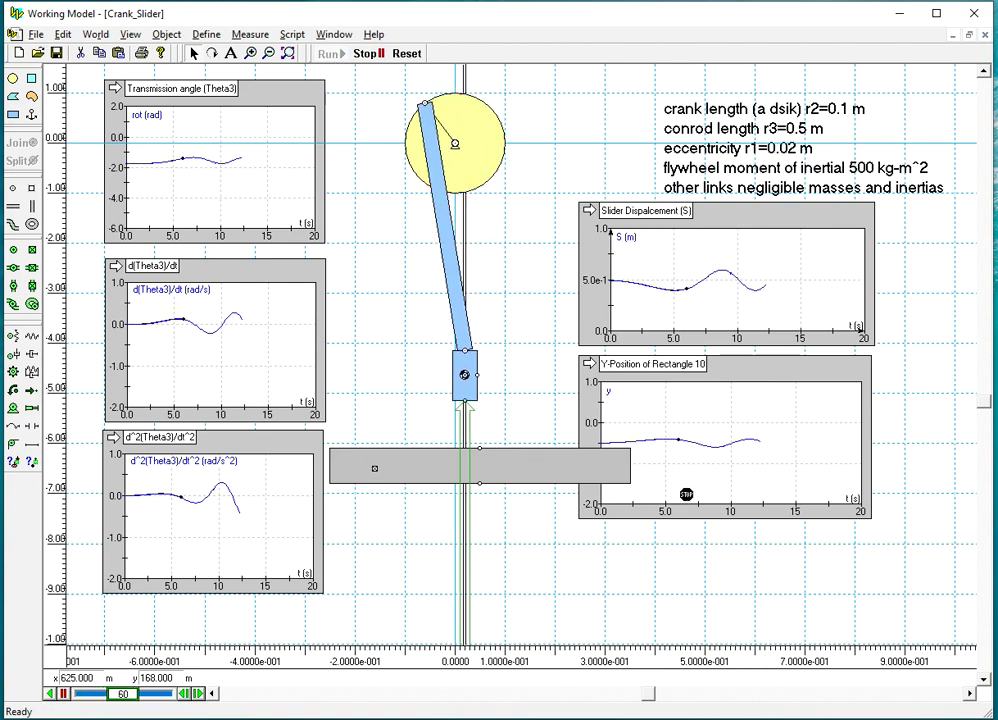
click(370, 53)
click(406, 53)
double_click(800, 392)
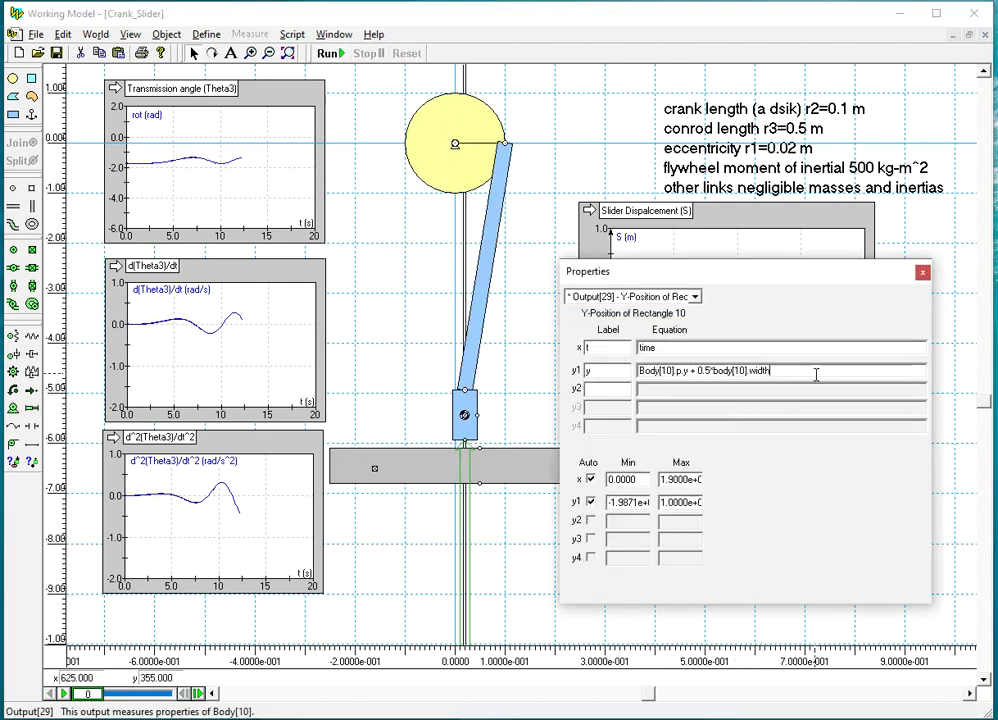
key(Home)
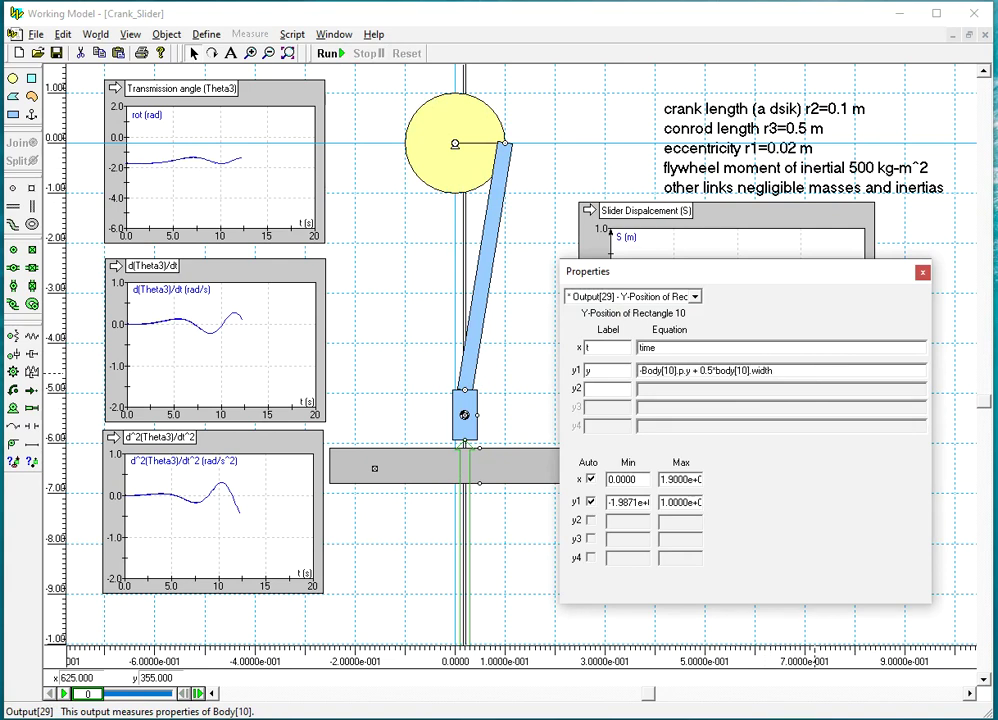
text(-)
click(922, 273)
key(ctrl+r)
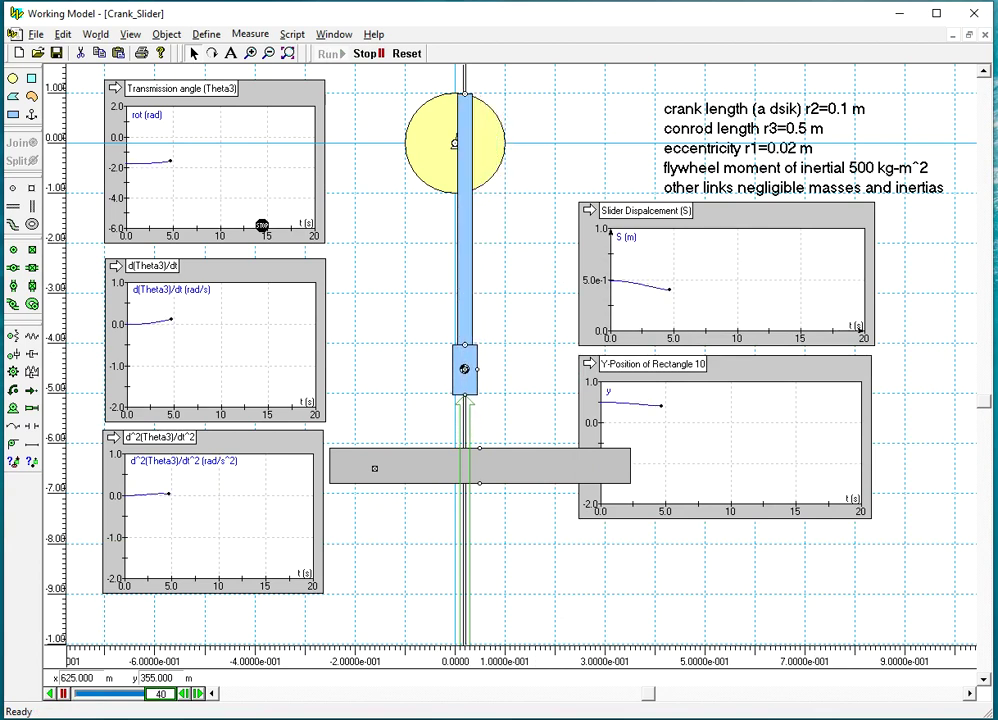
- Turn off y1 auto-scaling on Slider Displacement and fix its vertical axis at 0–0.8
click(407, 55)
double_click(733, 228)
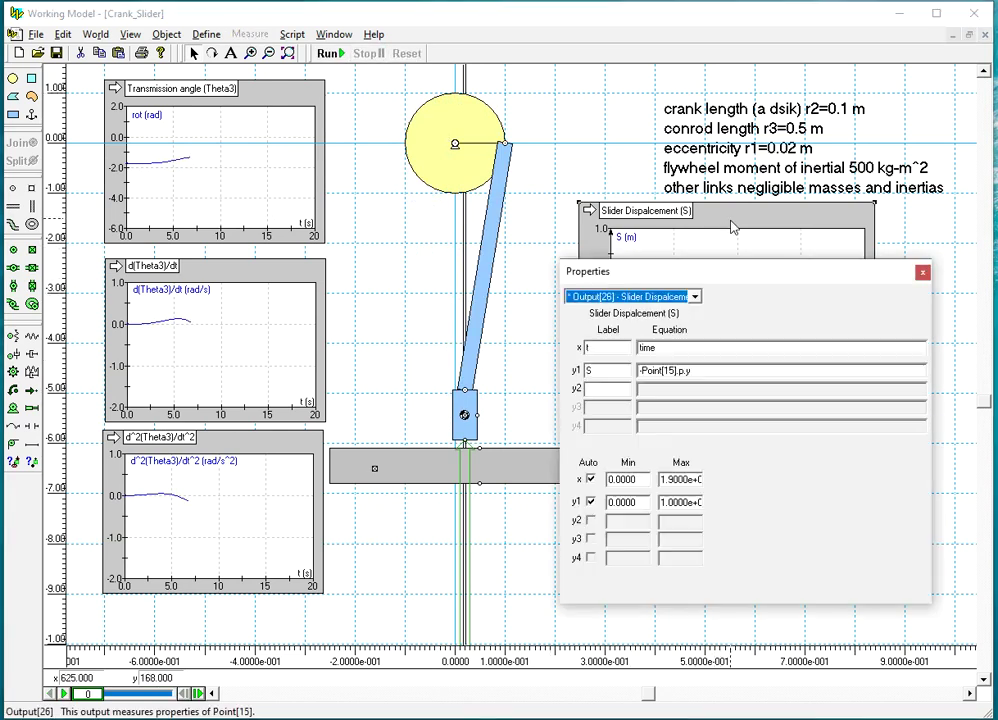
click(590, 502)
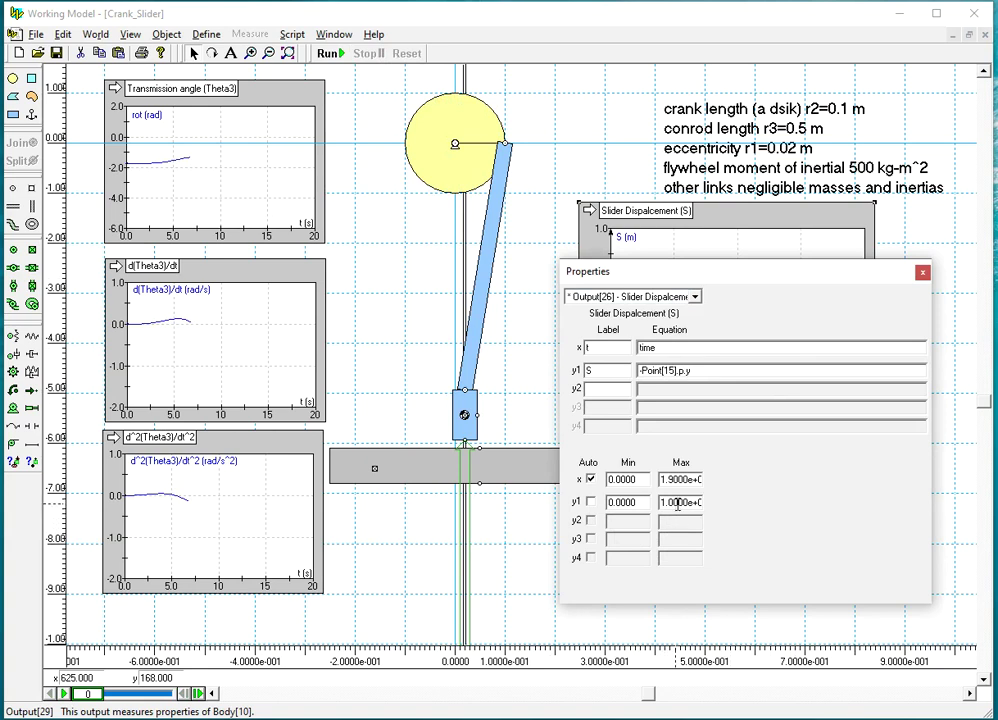
double_click(677, 505)
click(690, 503)
double_click(700, 503)
key(BackSpace)
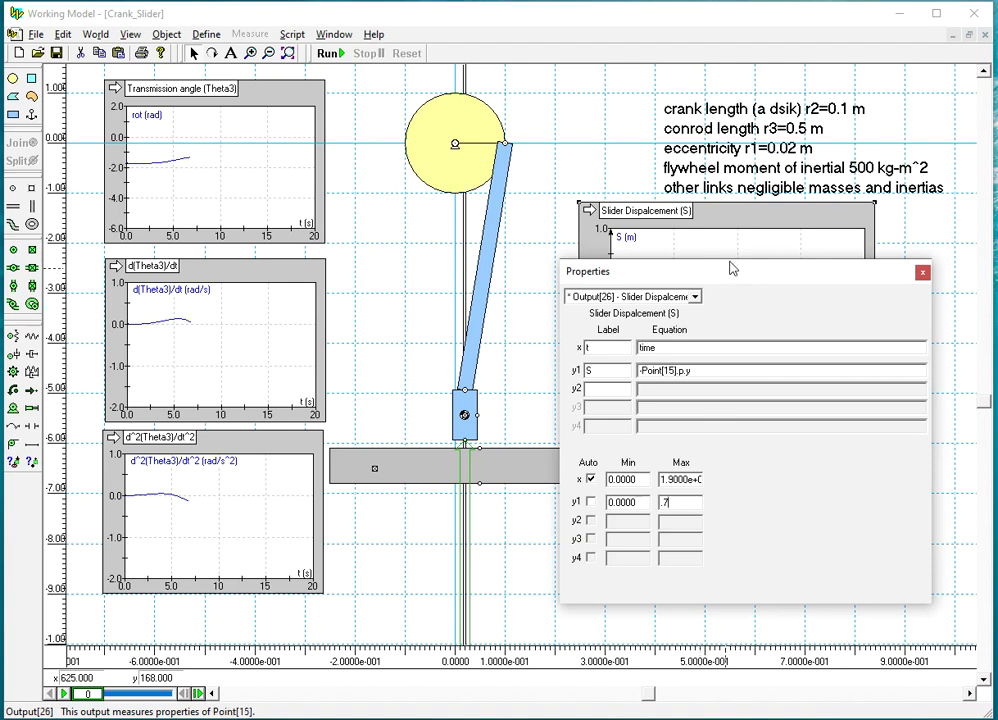
click(922, 272)
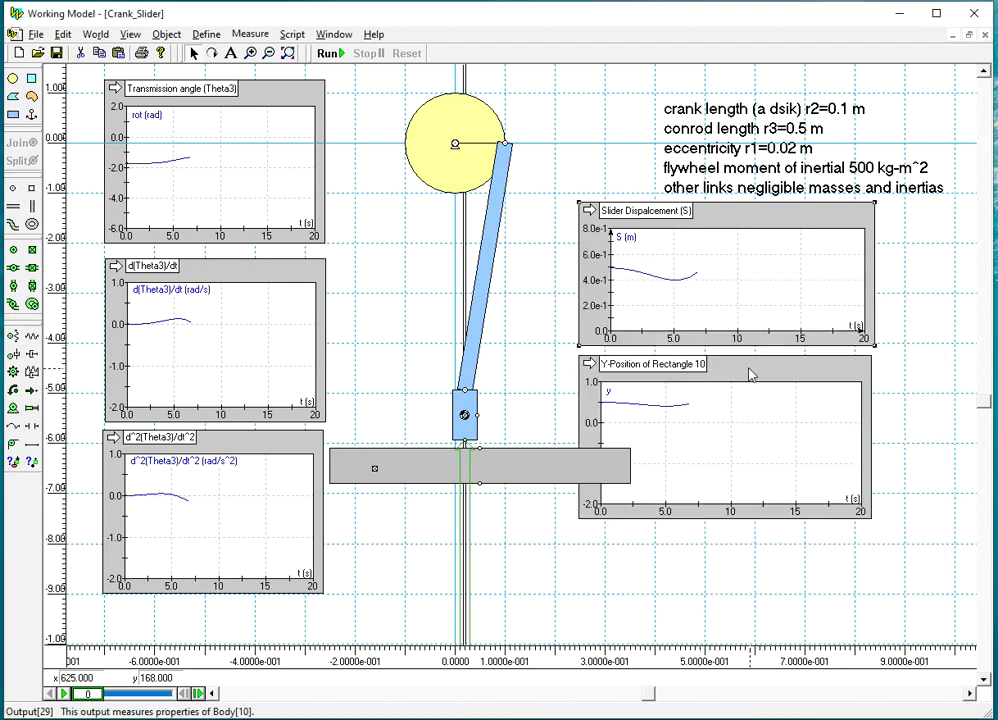
- Set the Y-Position of Rectangle 10 graph's vertical axis to 0 through 0.8
double_click(752, 375)
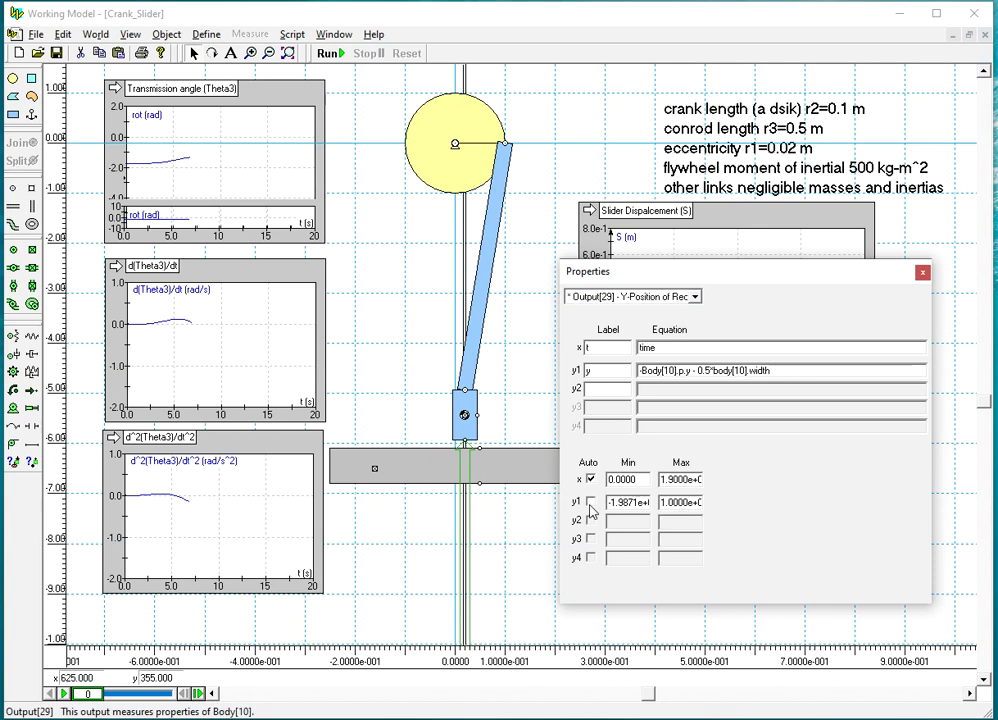
double_click(628, 505)
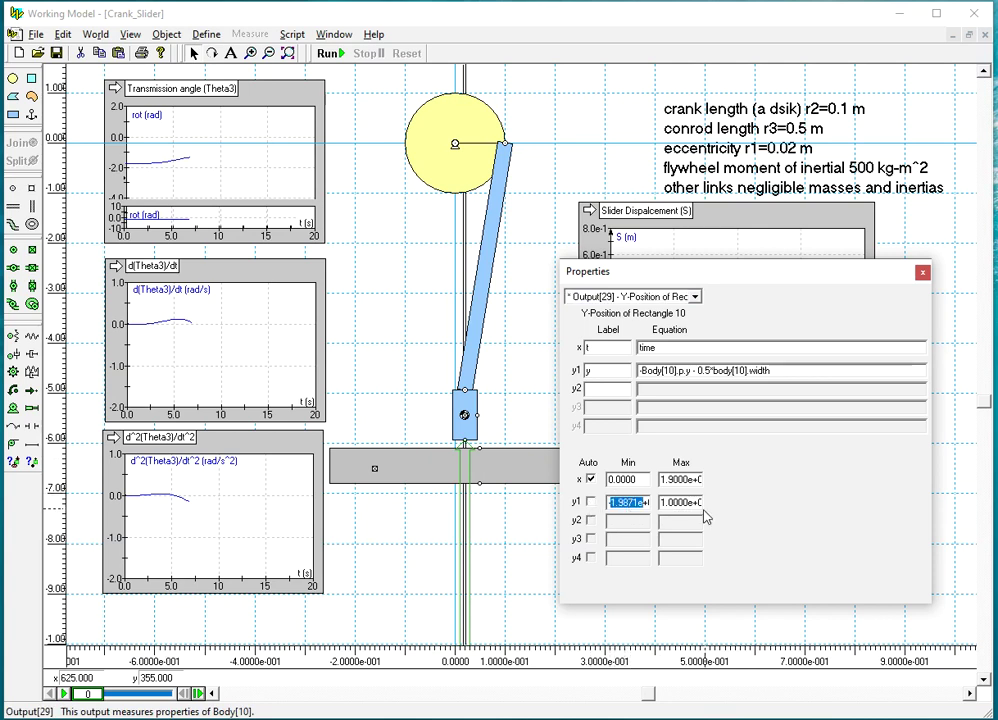
text(0)
double_click(697, 505)
text(0000)
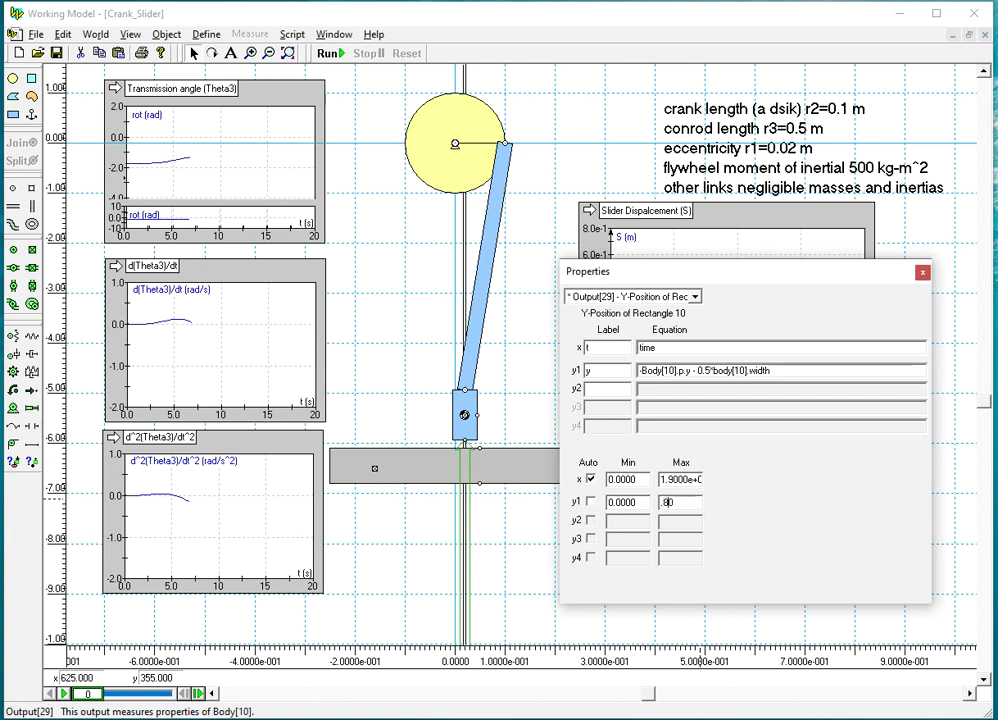
click(922, 273)
- Move both slider graphs further right and rerun the simulation
drag(843, 375, 843, 376)
drag(792, 226, 860, 230)
click(328, 53)
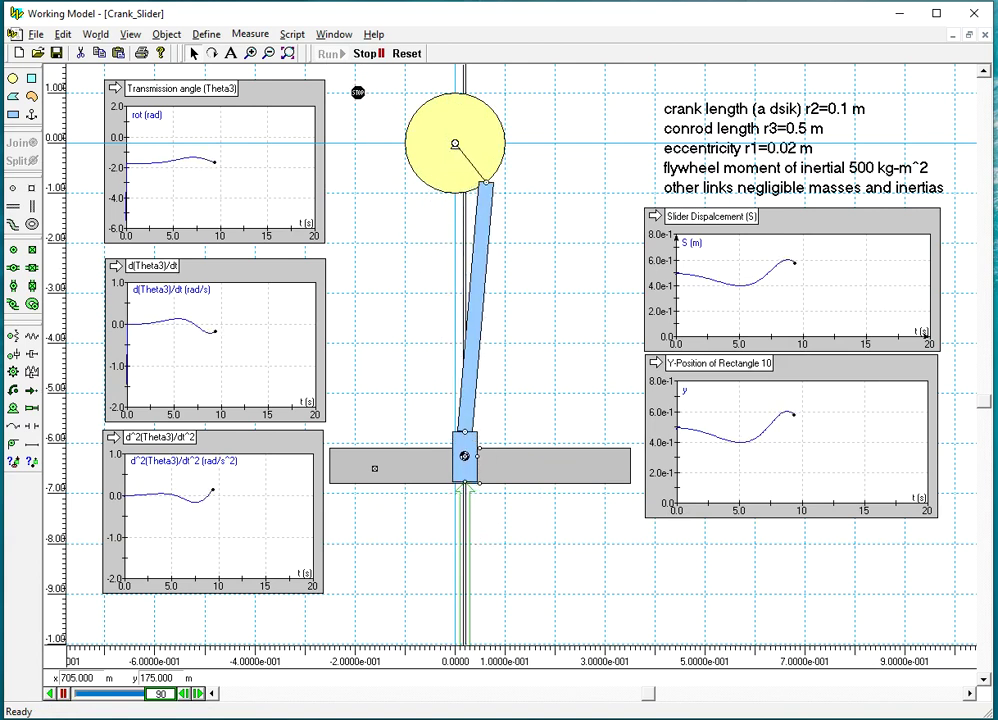
- Stop and reset, then paste a copy of the Y-Position graph below the original
click(367, 53)
click(408, 54)
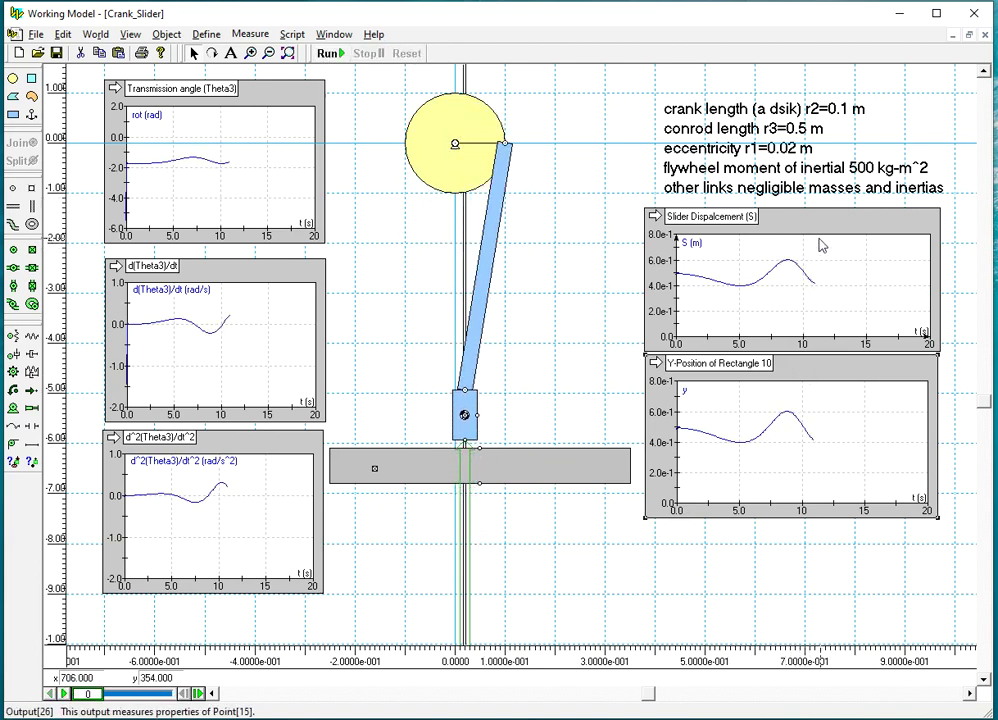
click(62, 34)
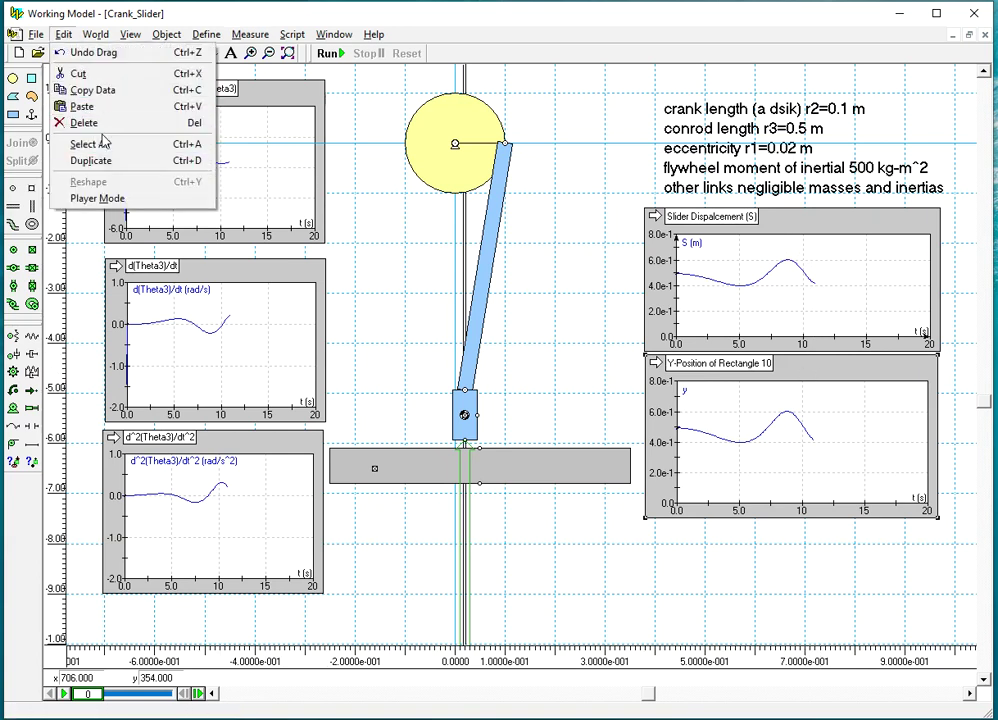
click(787, 373)
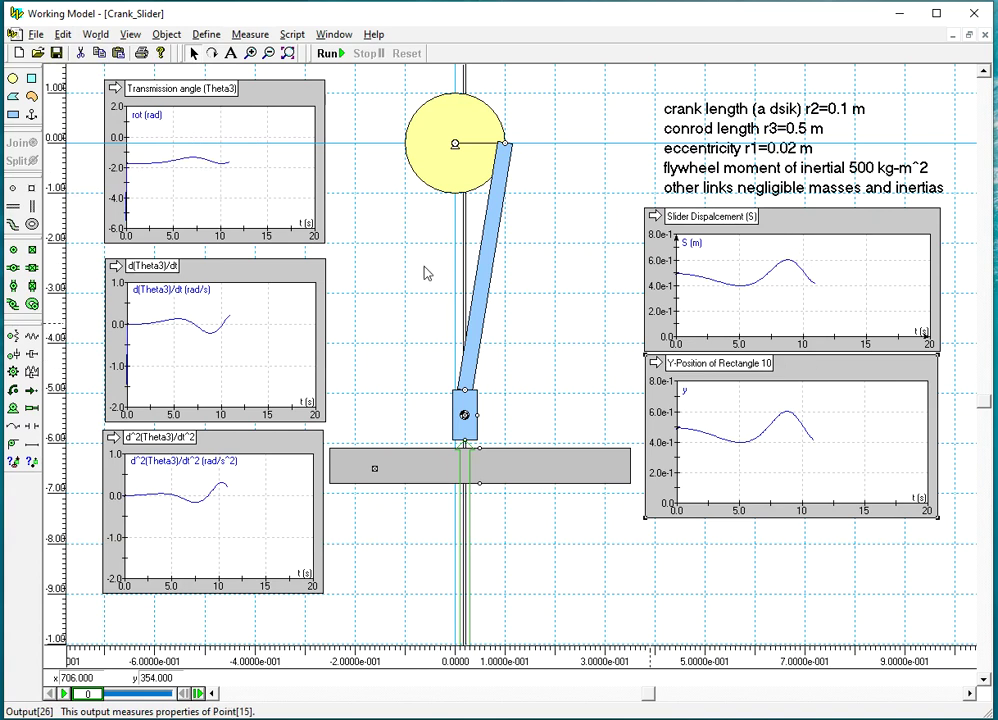
click(62, 34)
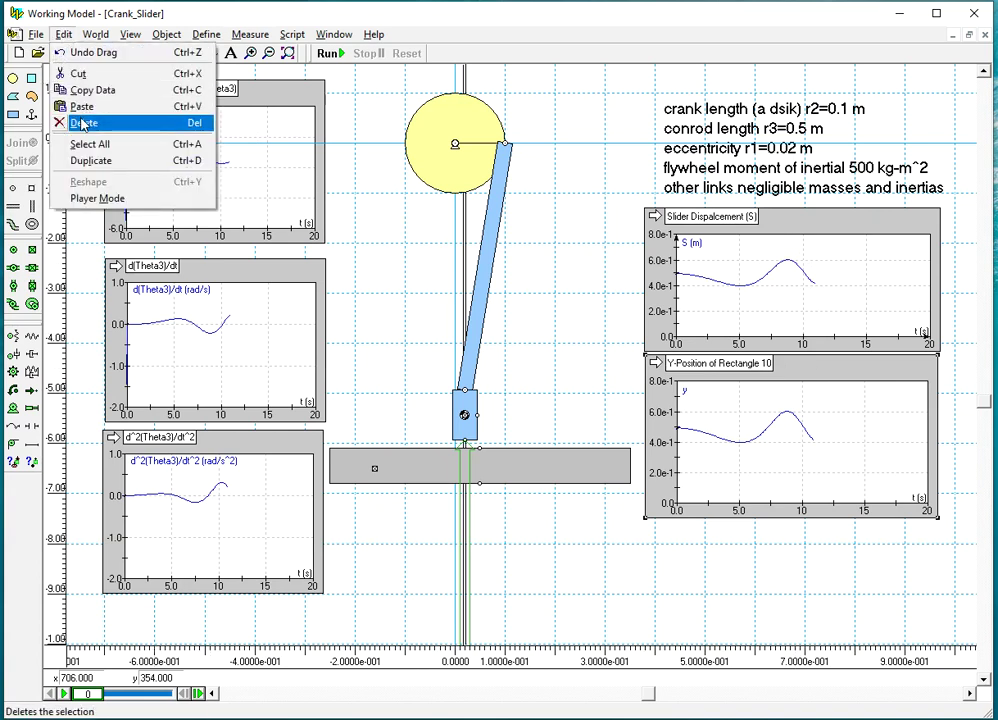
click(107, 95)
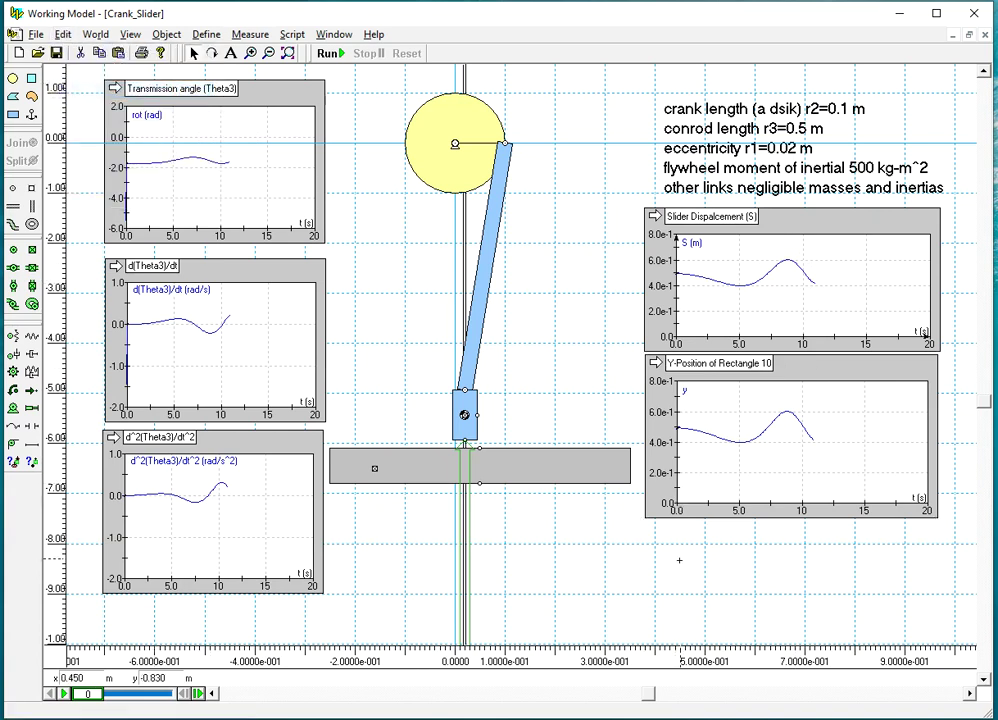
click(58, 34)
click(70, 105)
drag(779, 376, 806, 463)
- Label the copy's curve d(S)/dt and set its equation to -Body[10].v.y
double_click(802, 463)
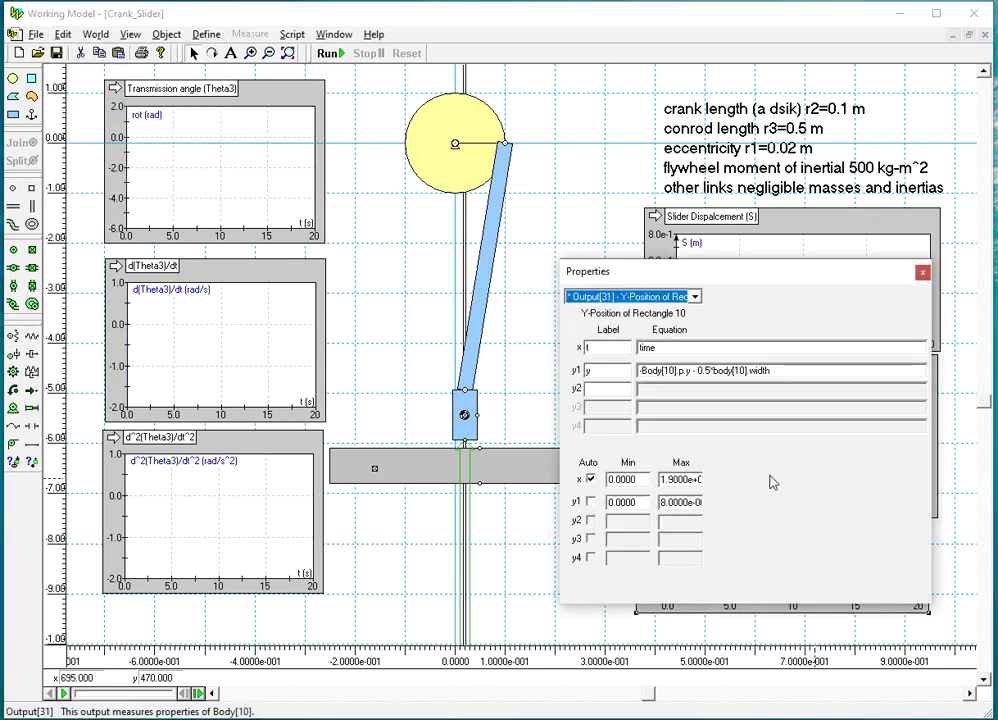
click(806, 374)
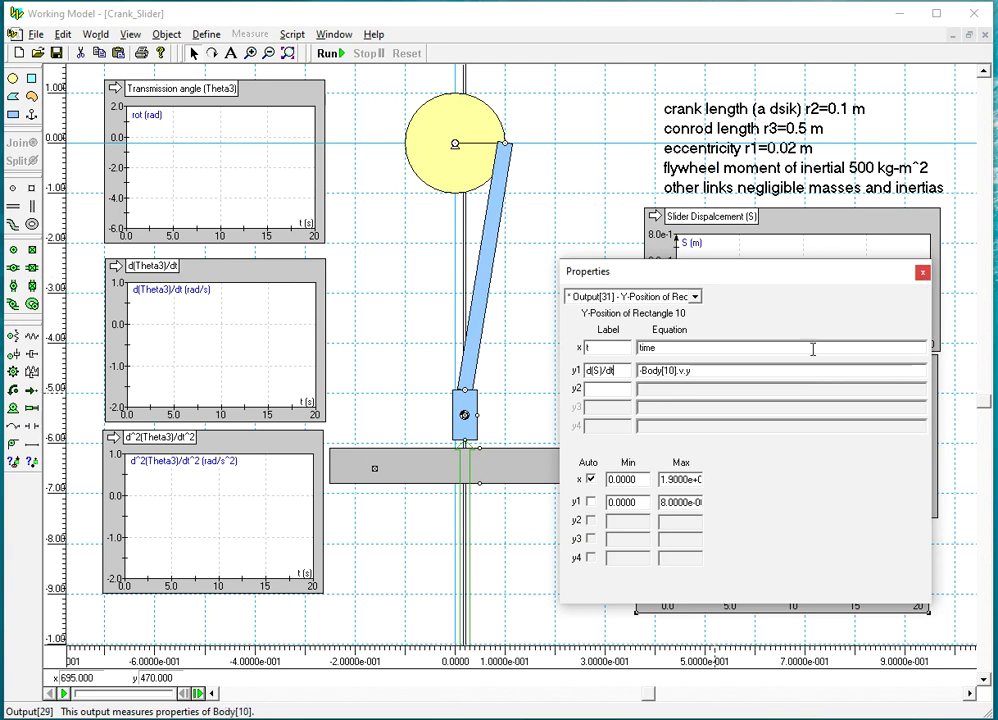
click(922, 273)
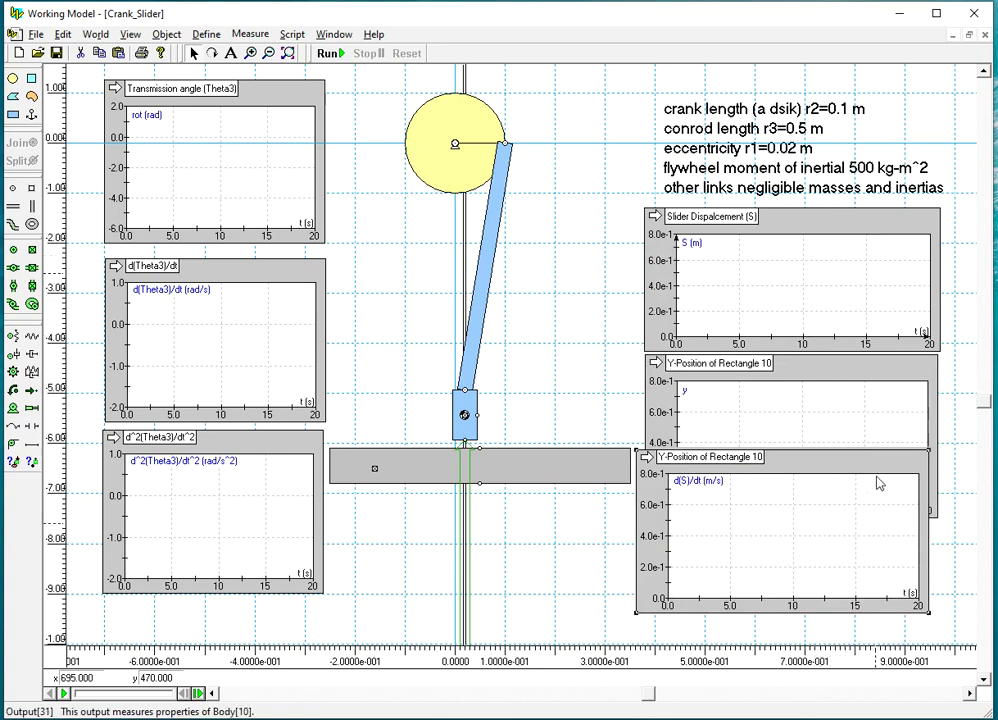
- Move the d(S)/dt graph below the slider block and test-run the simulation
drag(858, 470, 573, 504)
click(330, 53)
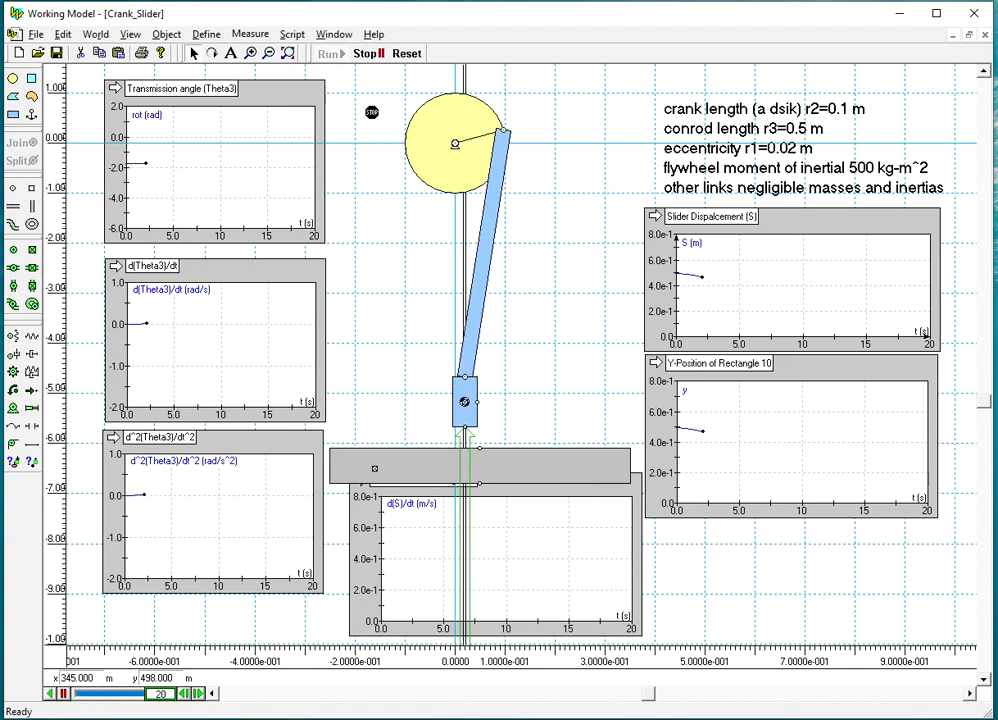
click(366, 53)
click(406, 53)
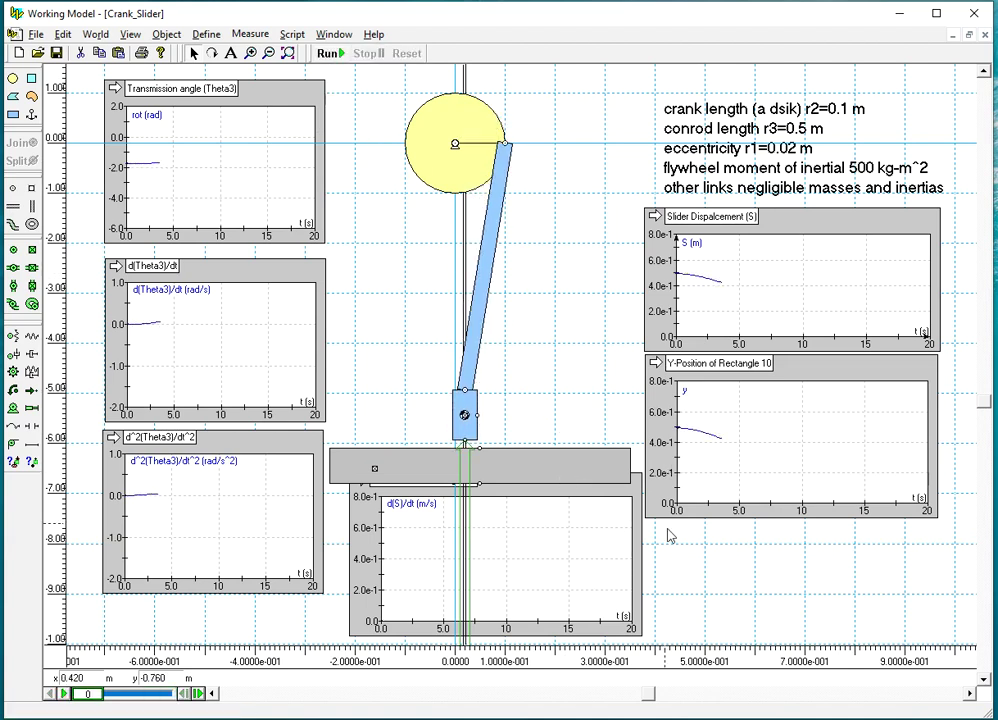
- Enable automatic vertical scaling on the d(S)/dt graph and clear its maximum
click(603, 501)
double_click(603, 501)
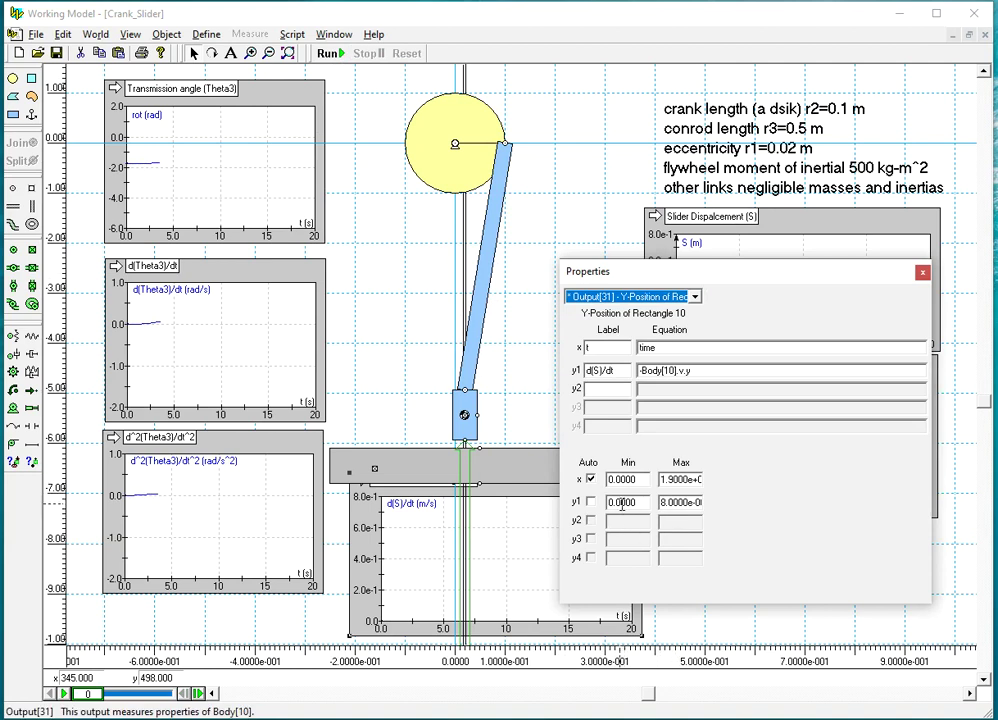
click(590, 502)
double_click(683, 502)
key(BackSpace)
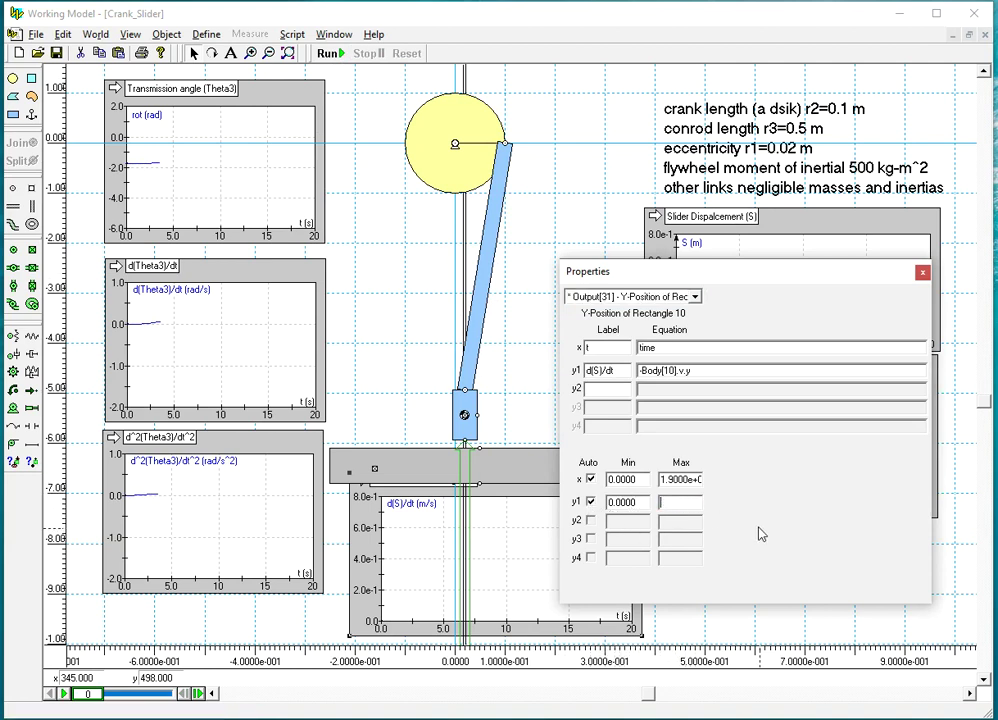
click(922, 272)
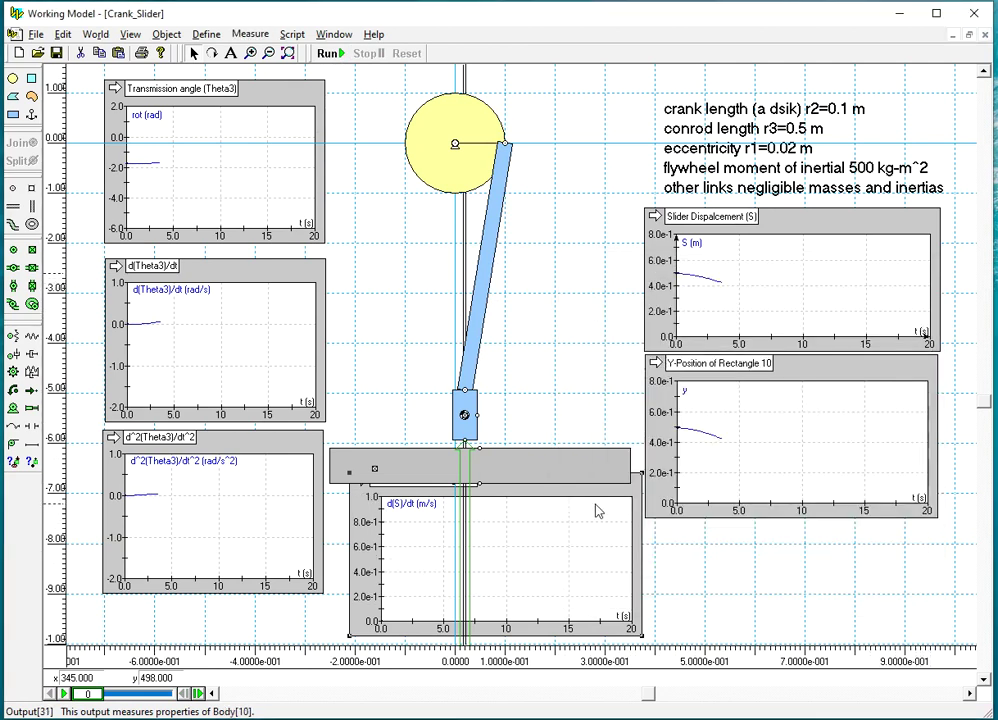
- Stack the three slider graphs in the right column, then run, stop and reset
drag(587, 500, 884, 508)
drag(796, 135, 794, 112)
drag(818, 372, 798, 273)
drag(831, 495, 829, 446)
click(330, 54)
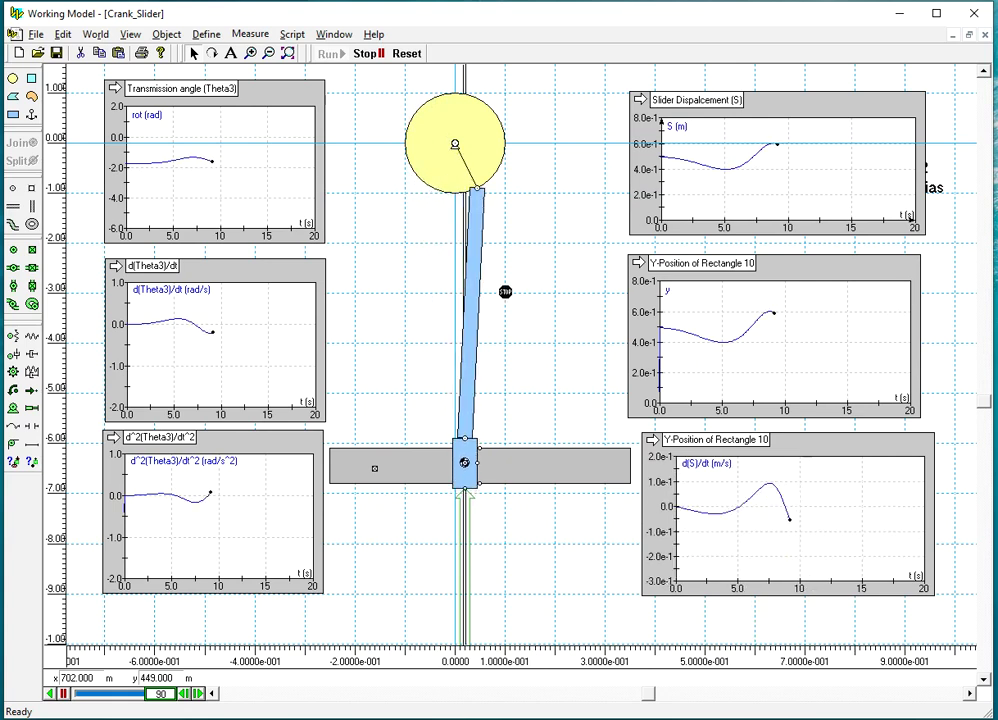
click(367, 53)
click(406, 53)
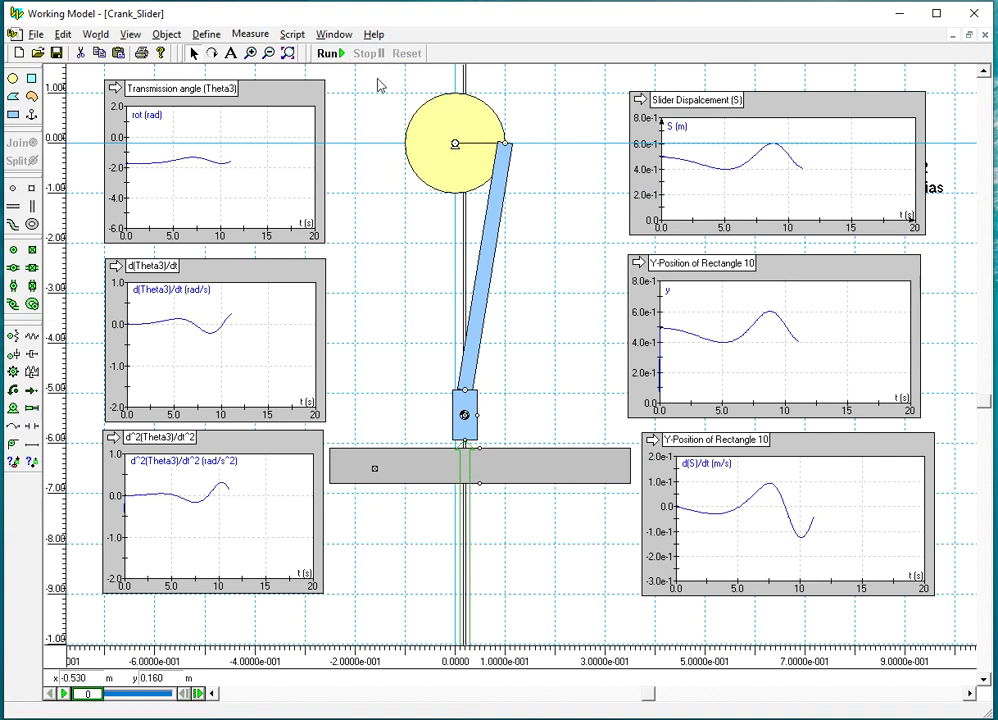
- Inspect the crank disk and try a Rotation of Circle 1 graph, then delete it
double_click(421, 130)
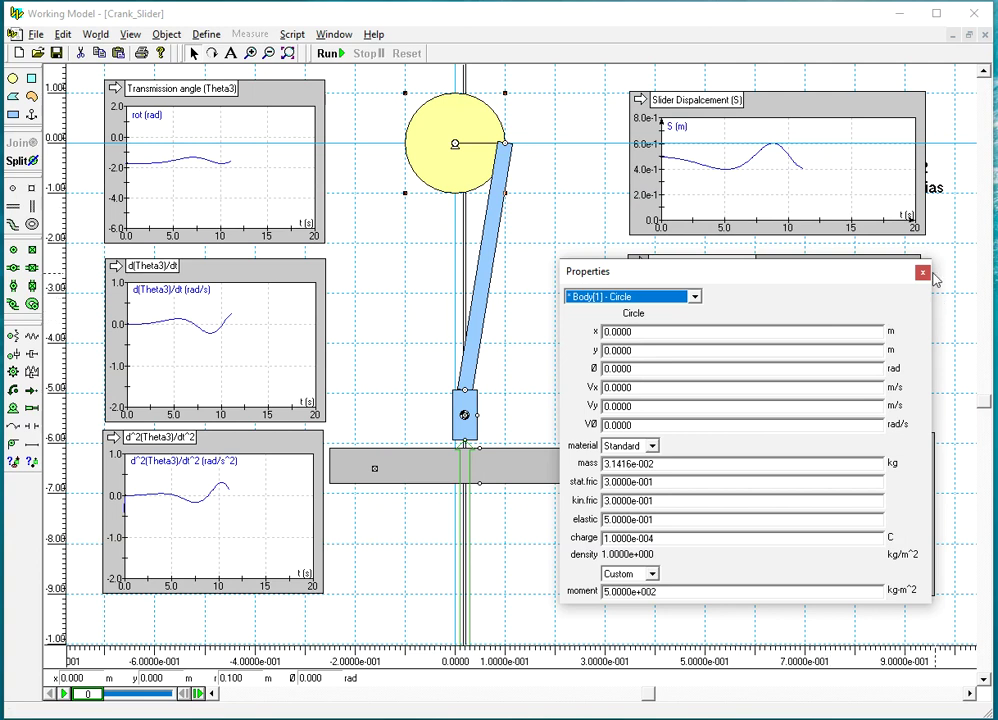
click(922, 272)
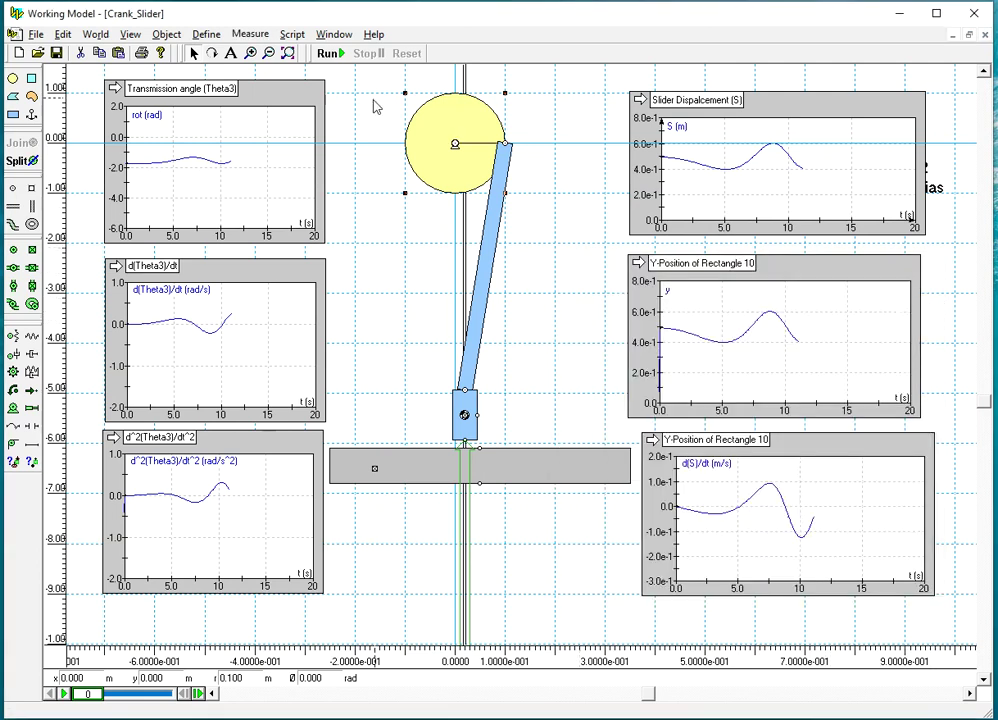
click(266, 38)
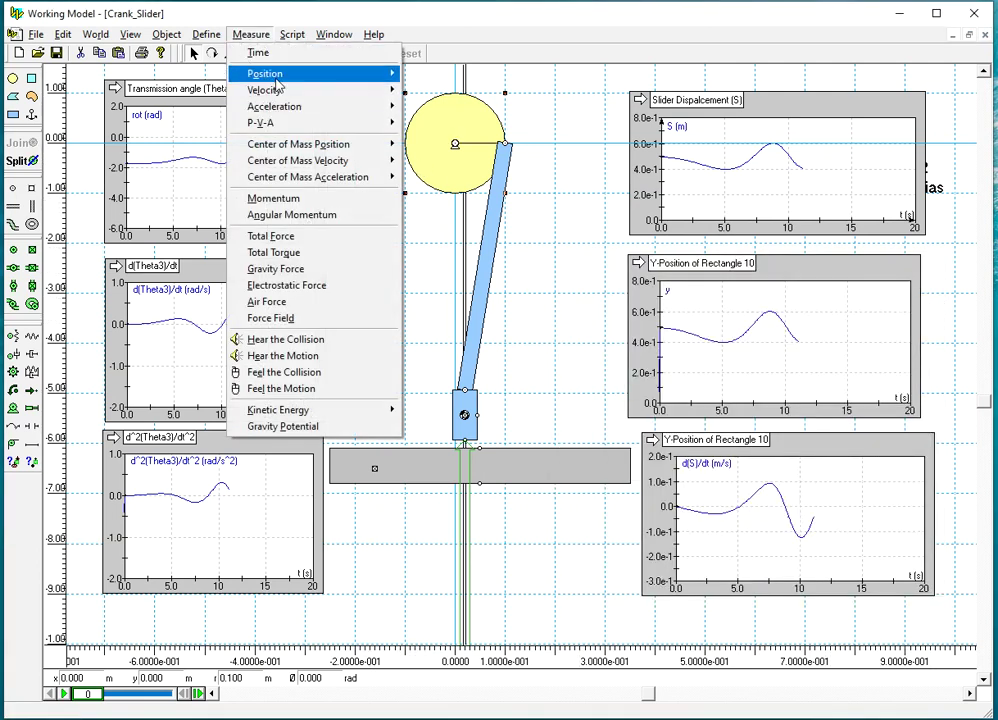
mouse_move(280, 76)
click(440, 136)
double_click(428, 86)
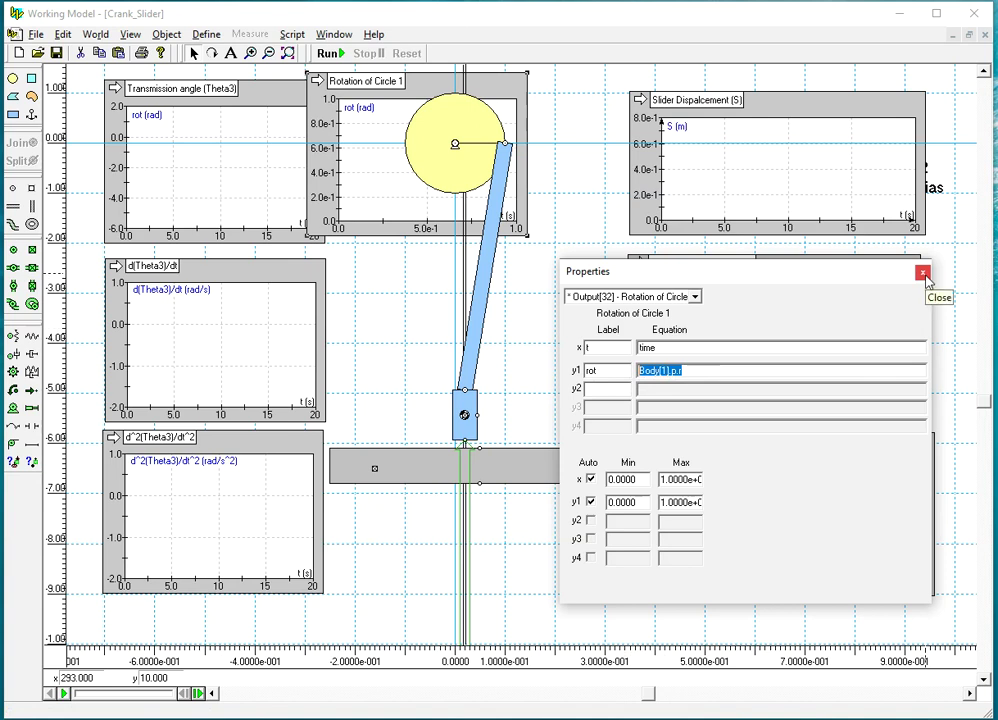
click(923, 274)
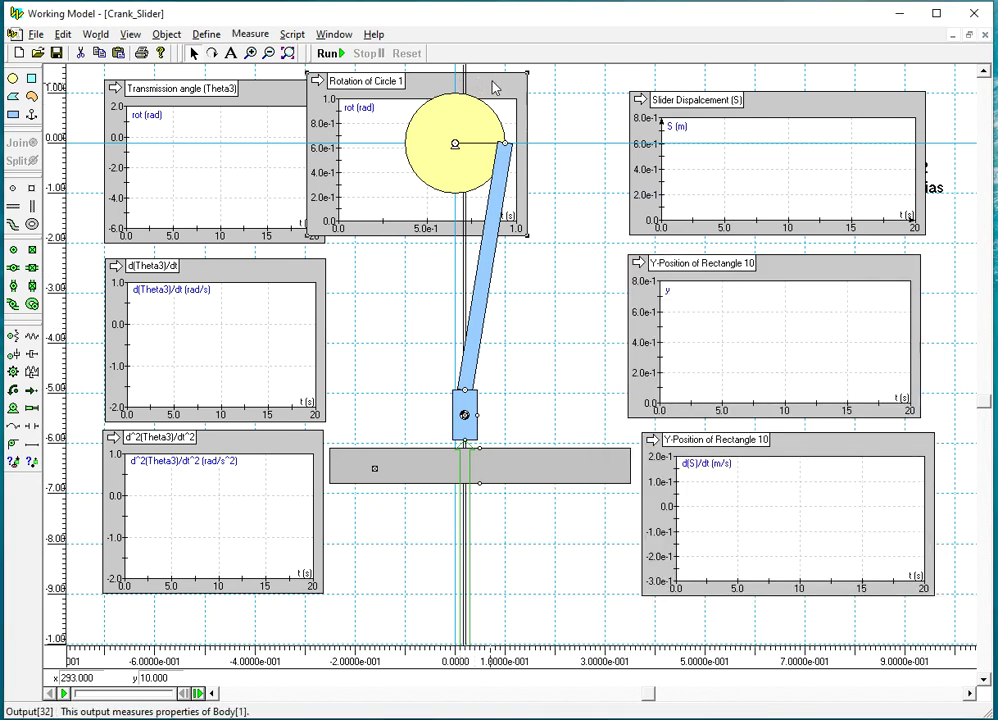
key(Delete)
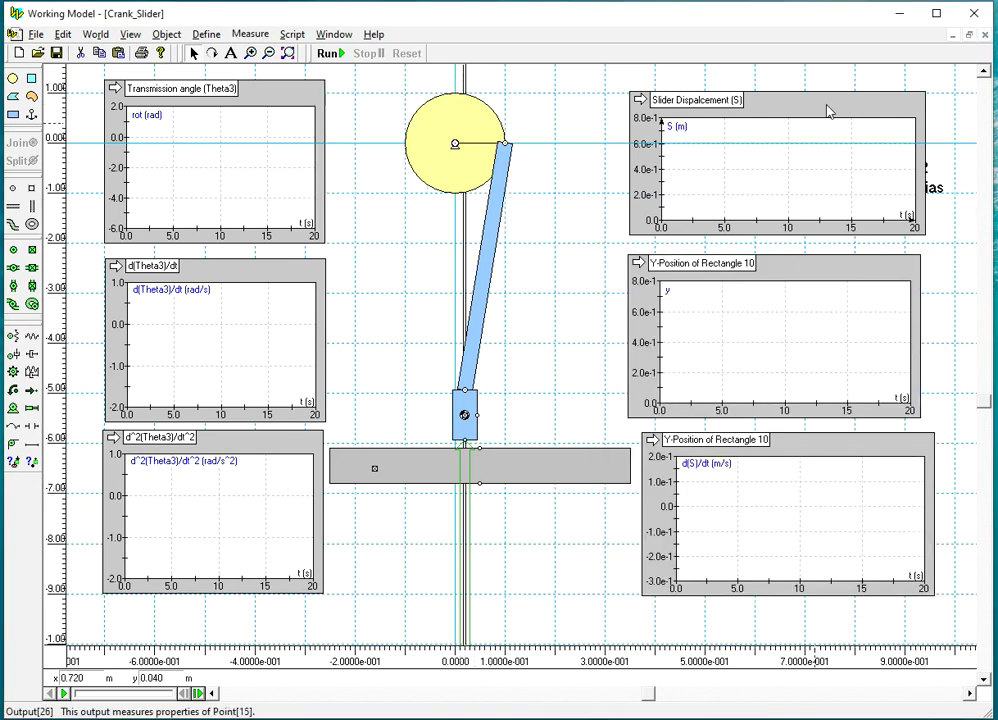
- Set the Slider Displacement x equation to Body[1].p.r, labelled Theta2 [rad]
double_click(840, 105)
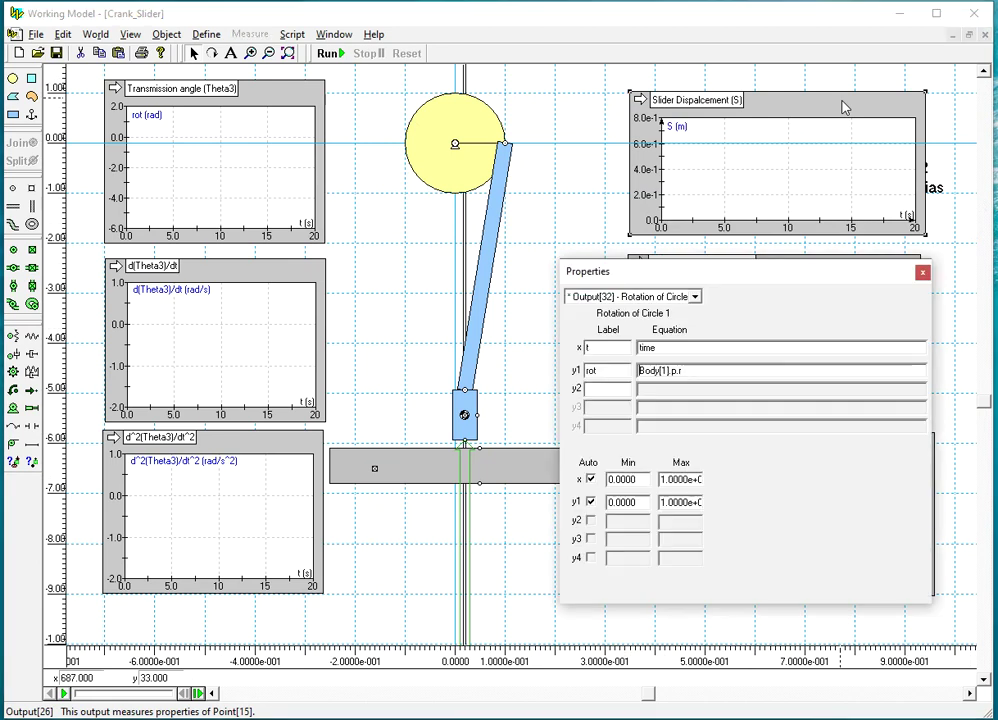
double_click(672, 348)
text(Body[1].p.r)
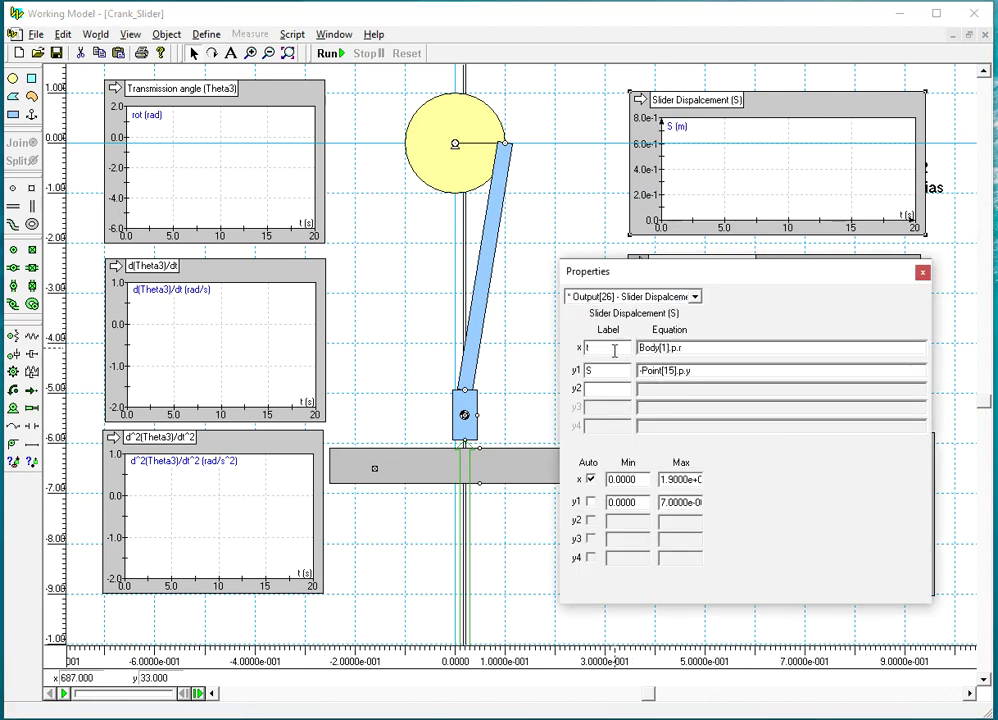
click(590, 347)
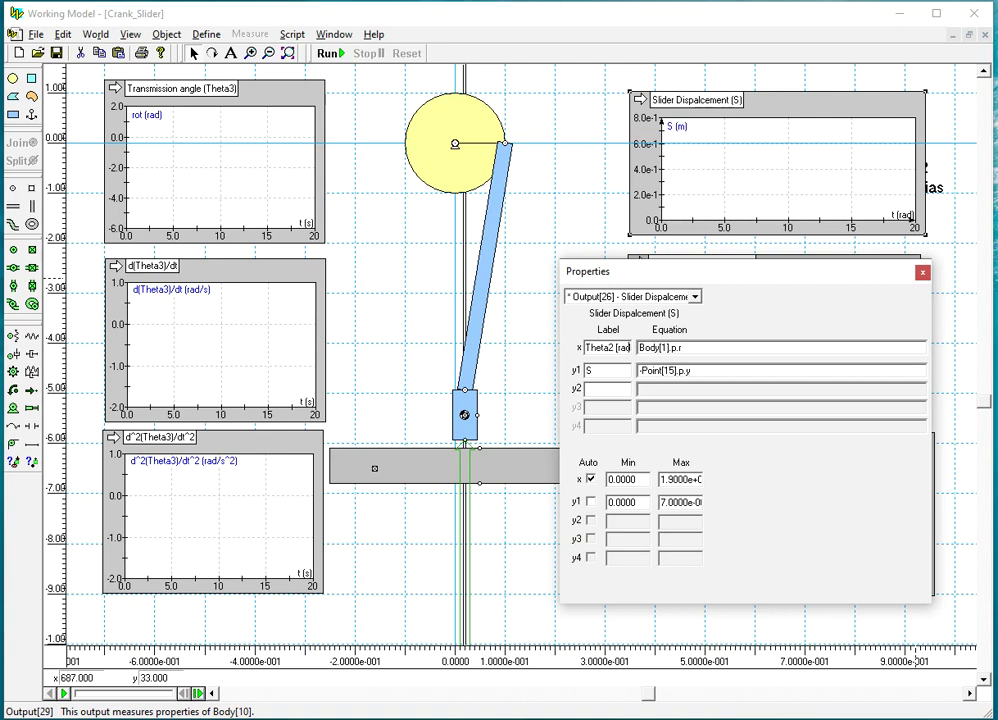
text(])
click(672, 479)
- Fix the horizontal maximum at 6.3 after the non-numeric 2*pi entry is rejected
key(BackSpace)
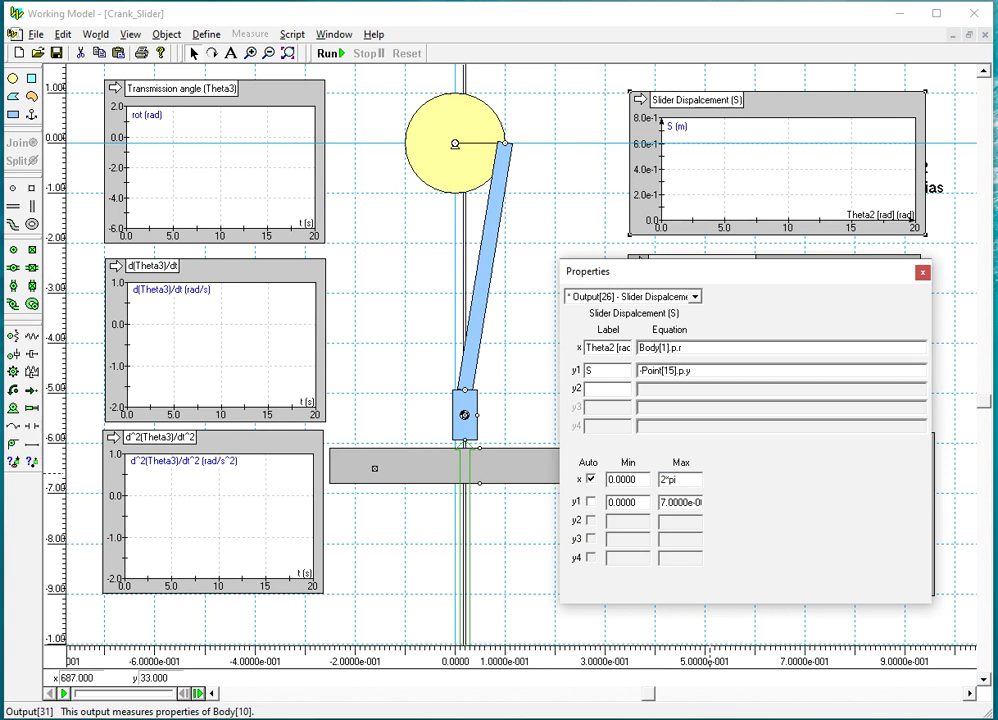
click(592, 481)
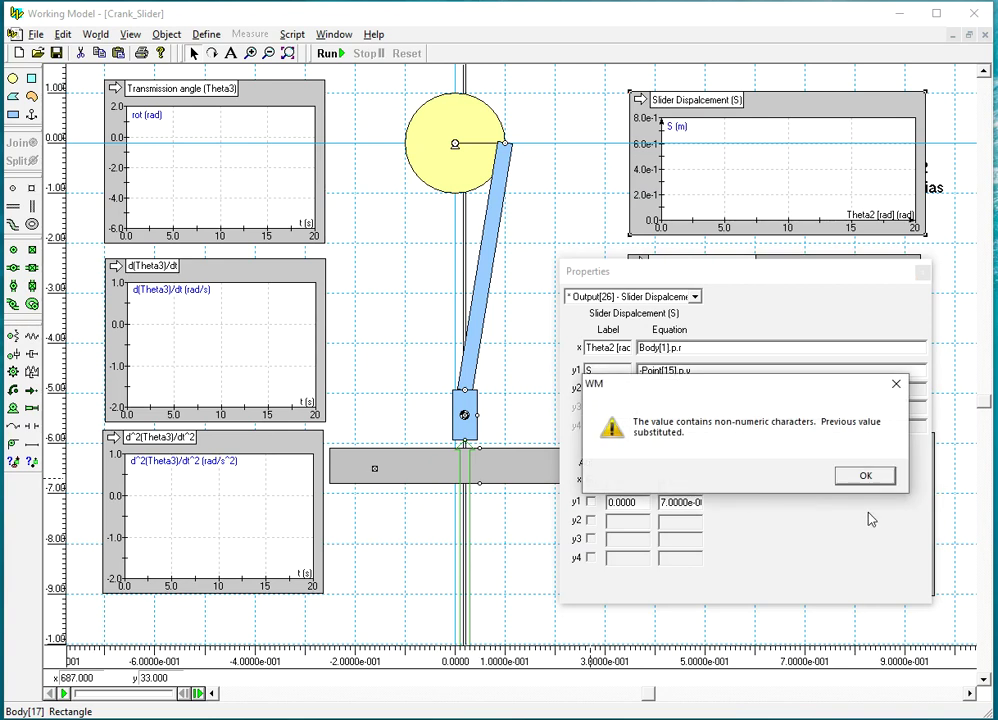
click(866, 478)
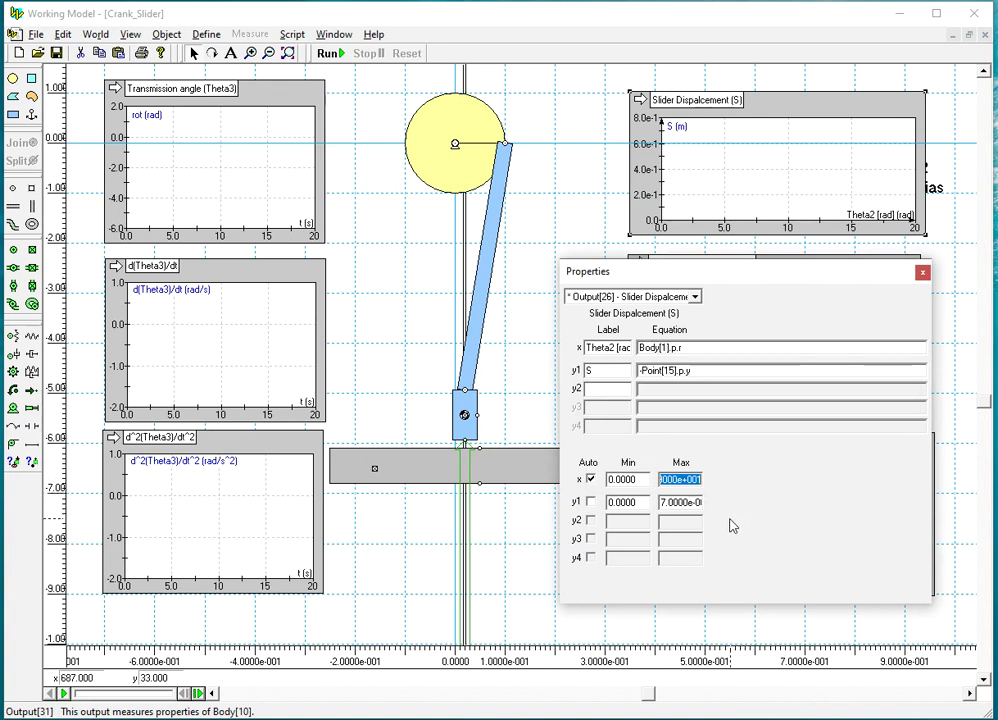
text(6.3)
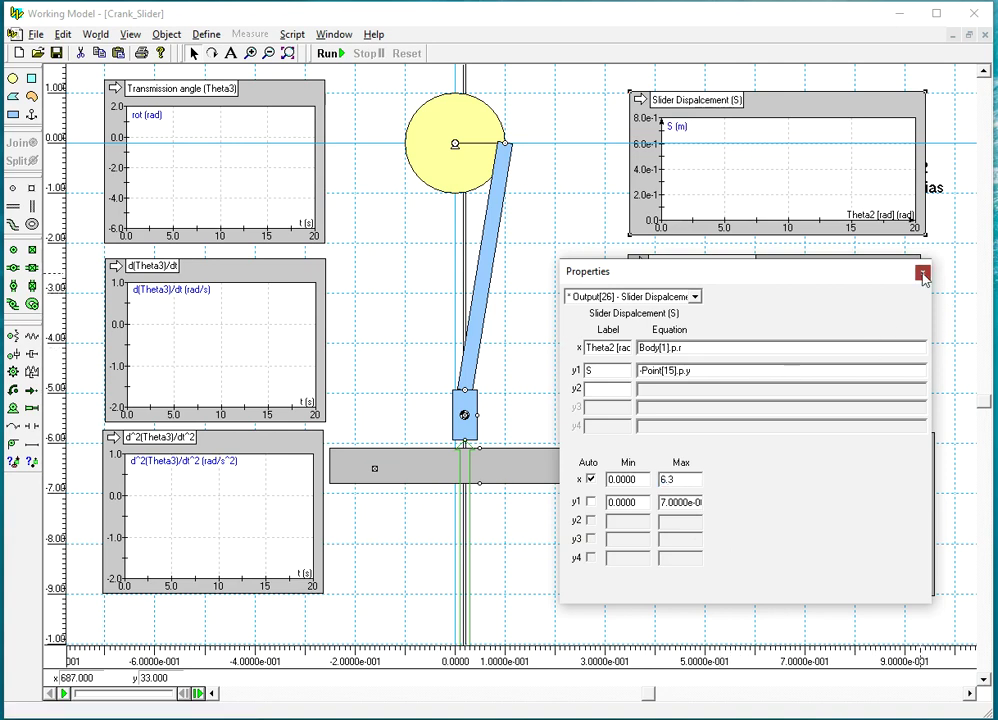
click(922, 273)
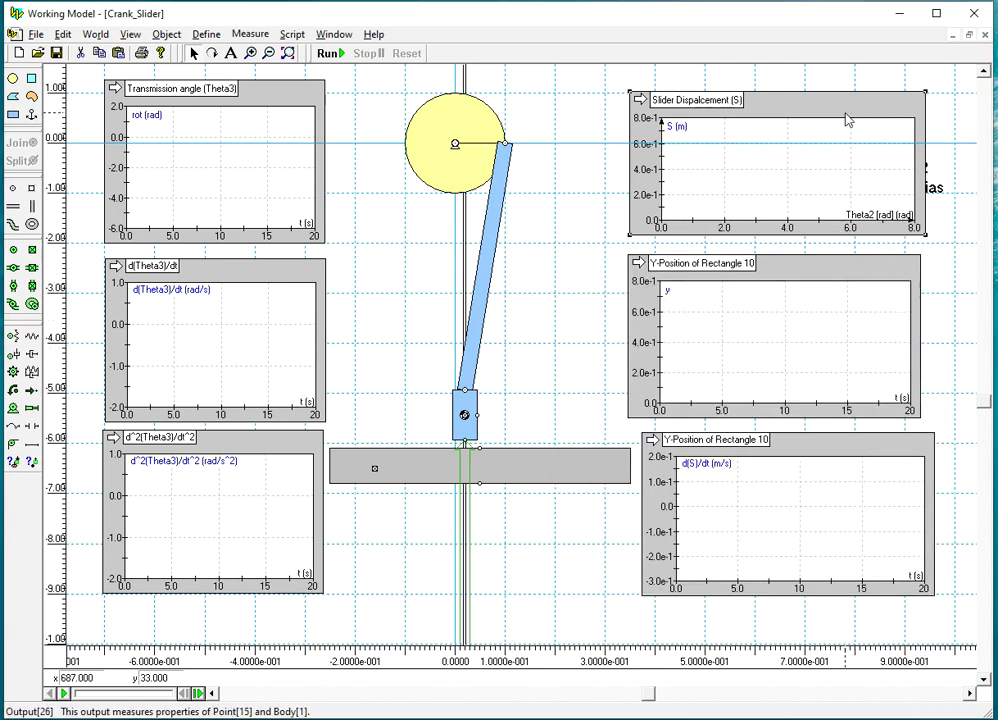
- Move the Slider Displacement graph up-left, enlarge it, then run and reset the simulation
double_click(848, 122)
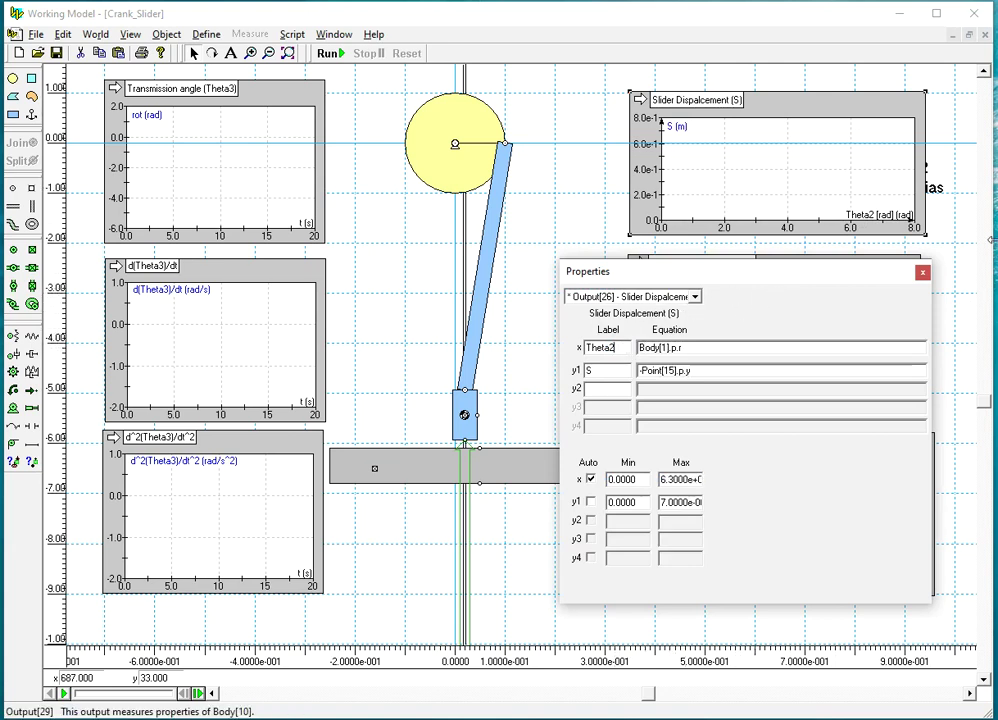
click(922, 273)
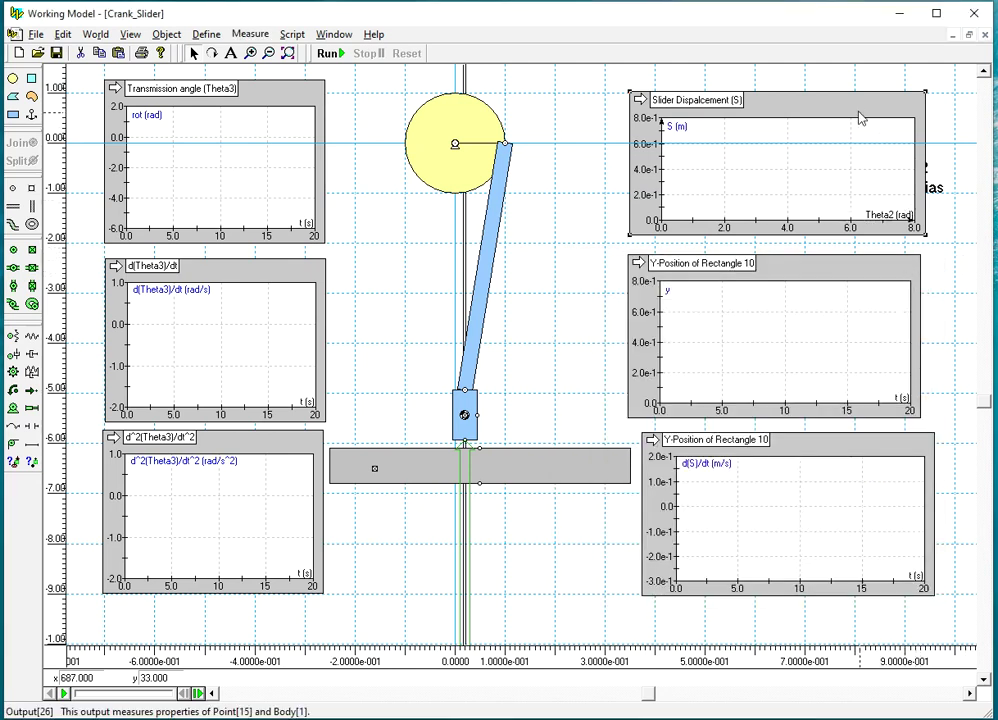
drag(857, 112, 823, 101)
drag(893, 228, 903, 233)
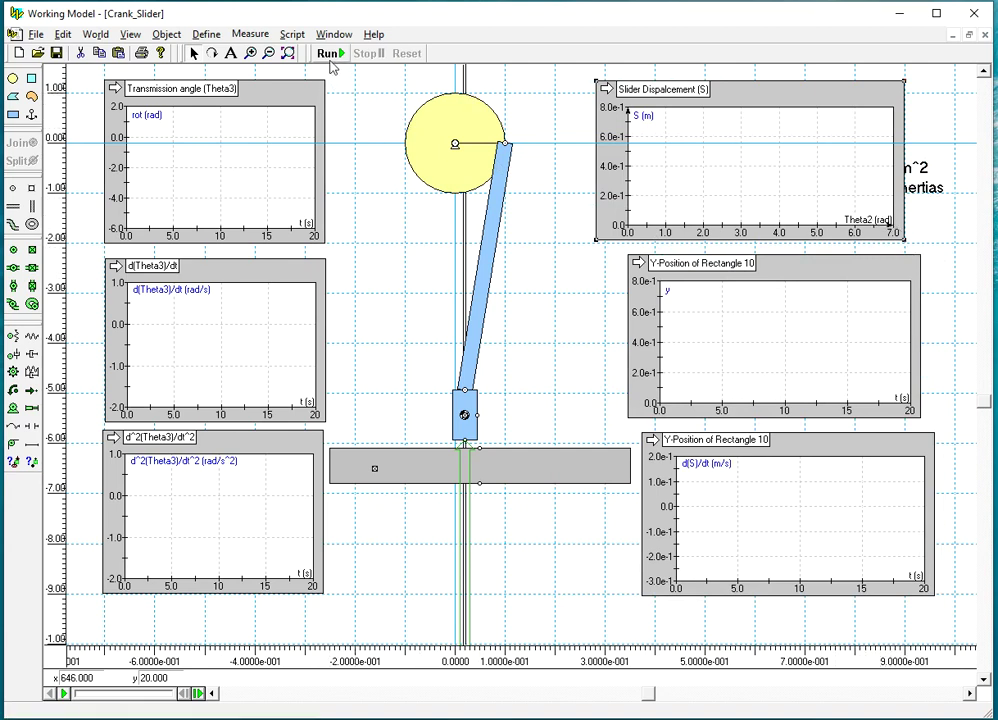
click(329, 54)
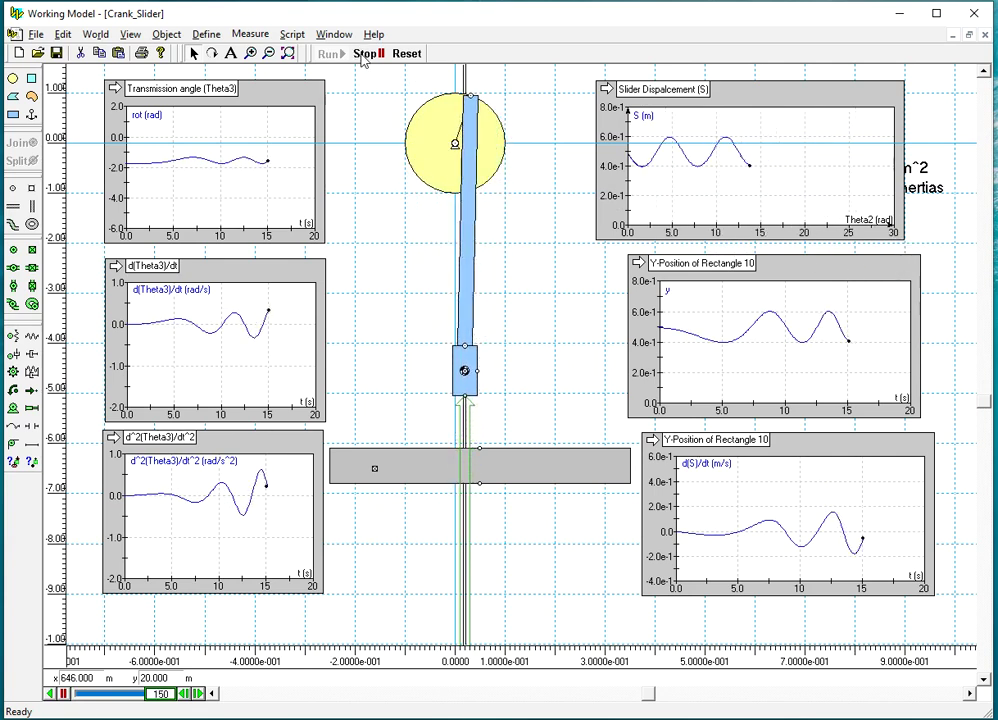
click(406, 53)
- Turn off x auto-scaling on Slider Displacement and set its x range to 0–7
double_click(895, 215)
click(590, 479)
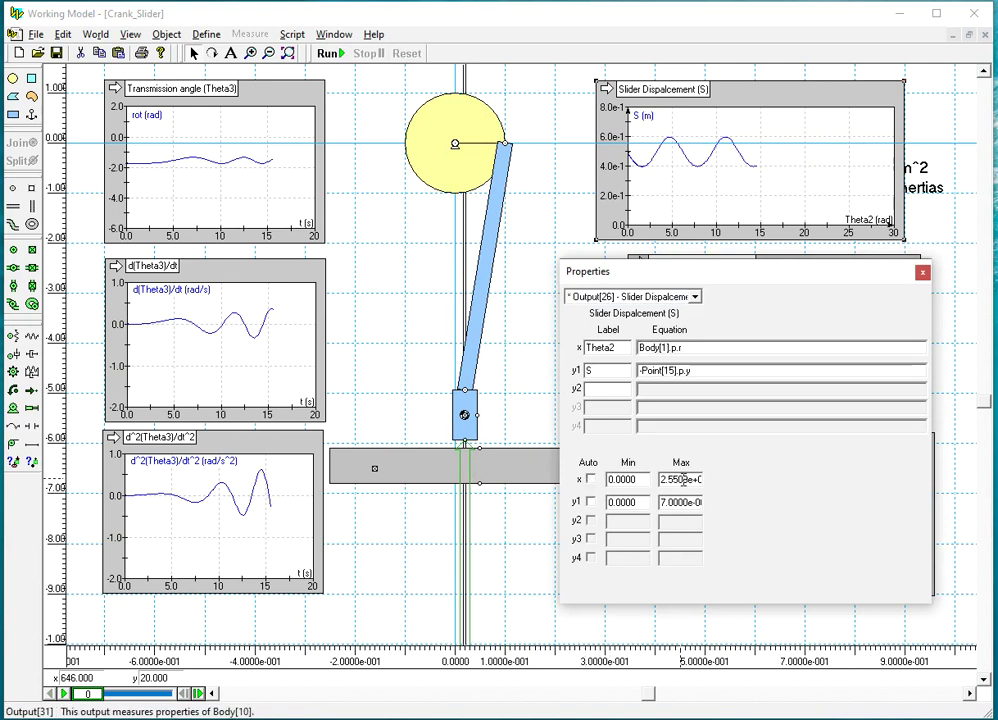
key(Tab)
key(Tab)
key(BackSpace)
click(922, 272)
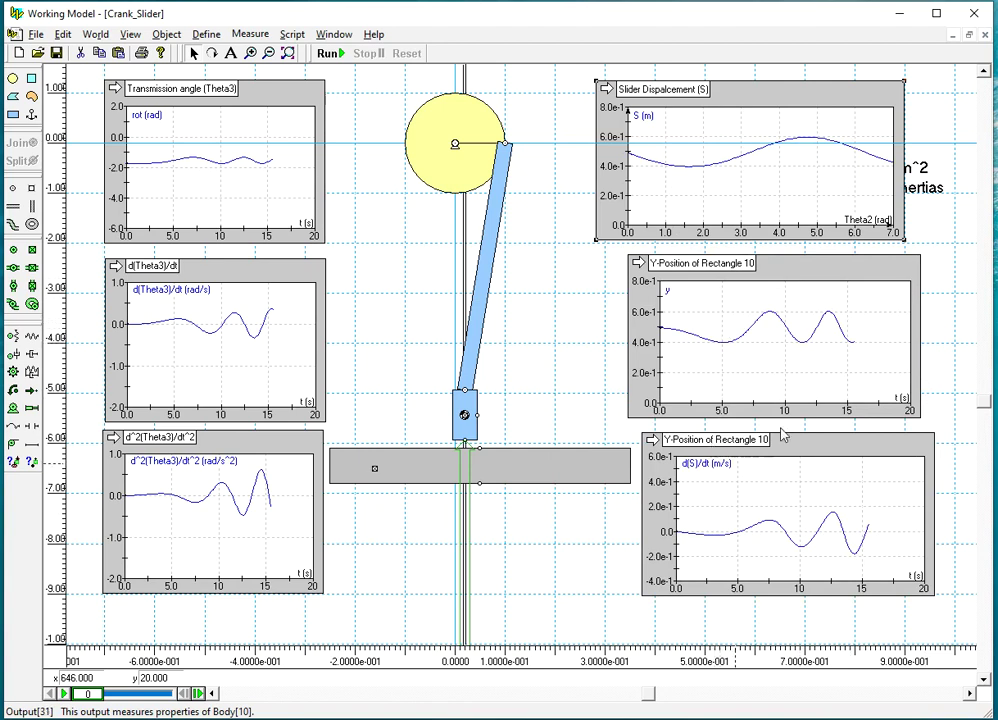
- Copy the Body[1].p.r x equation from the Slider Displacement properties
double_click(790, 271)
click(838, 91)
drag(712, 348, 640, 348)
right_click(650, 349)
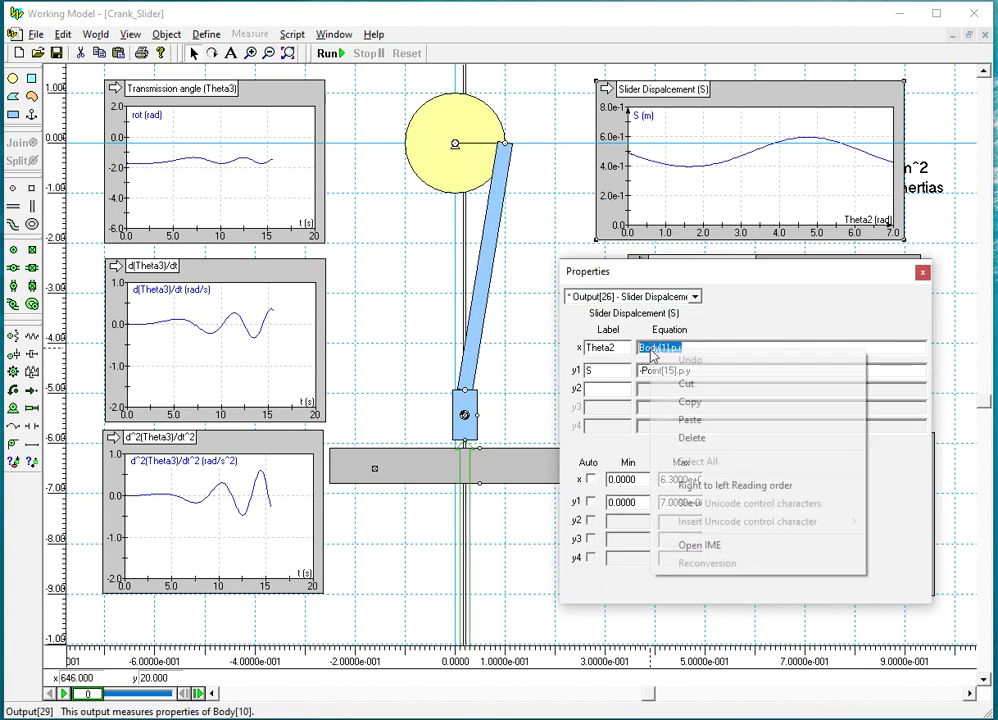
click(690, 402)
click(922, 272)
- Plot Y-Position of Rectangle 10 against Body[1].p.r (Theta2) with a fixed x-axis maximum
double_click(818, 279)
click(687, 480)
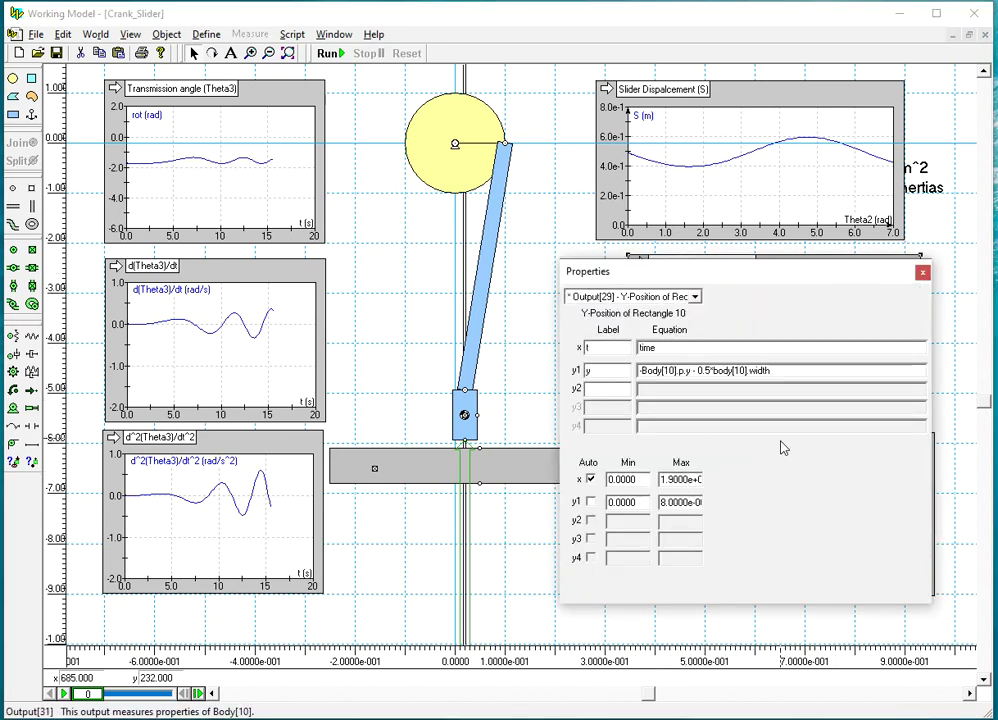
key(ctrl+a)
key(BackSpace)
key(ctrl+a)
key(BackSpace)
key(Return)
drag(684, 345, 628, 347)
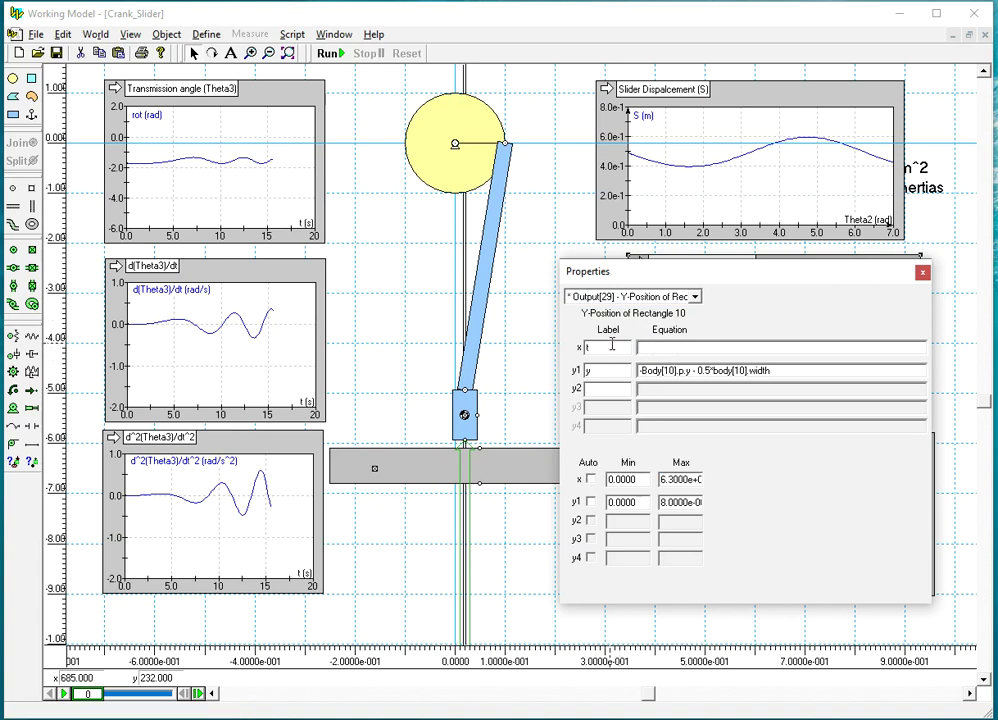
click(623, 350)
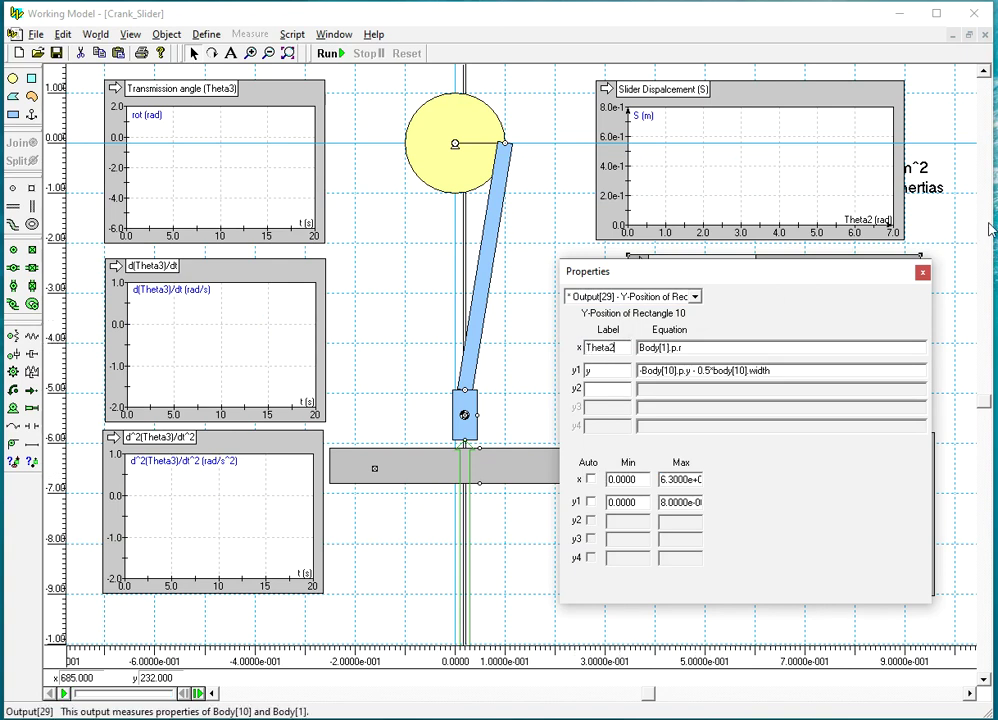
click(922, 272)
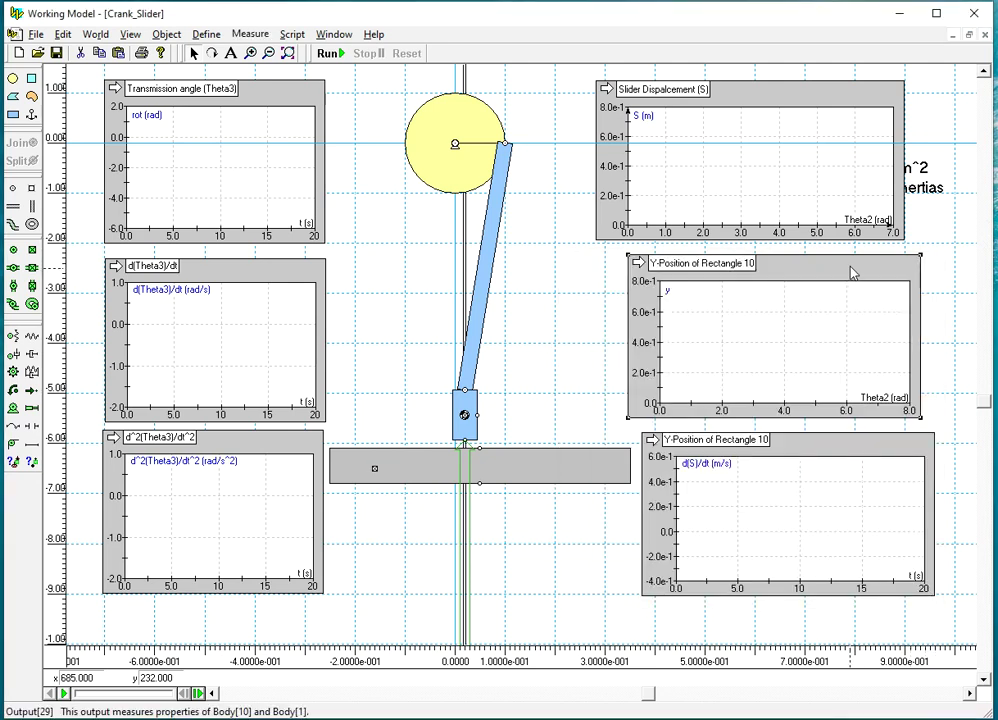
- Delete the d(S)/dt velocity graph and realign the Y-Position graph under Slider Displacement
drag(851, 271, 820, 267)
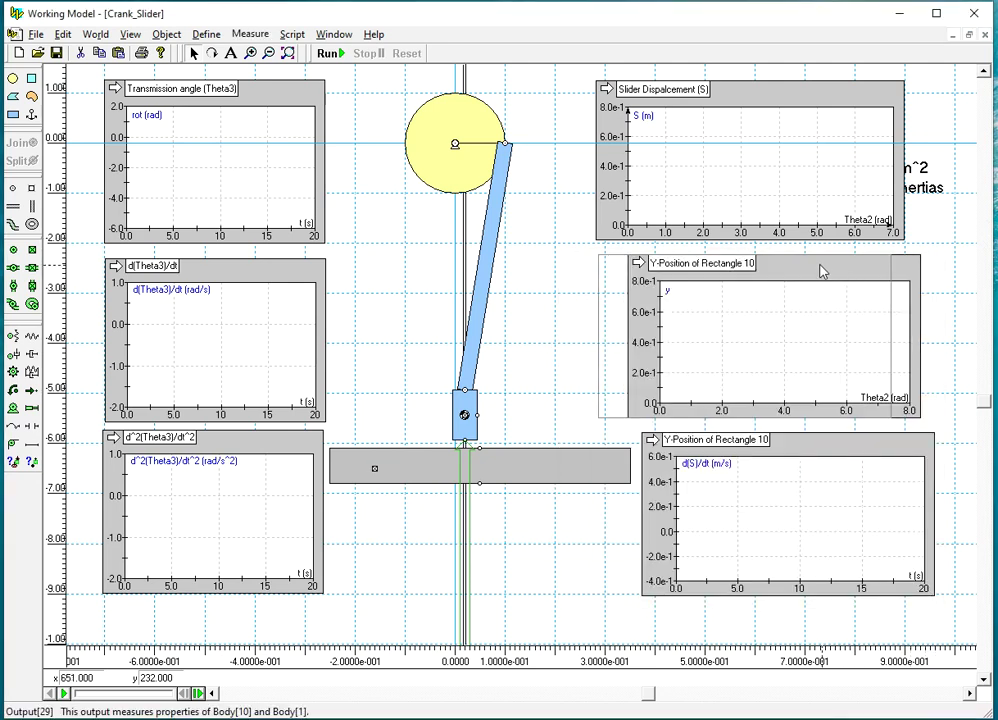
click(821, 457)
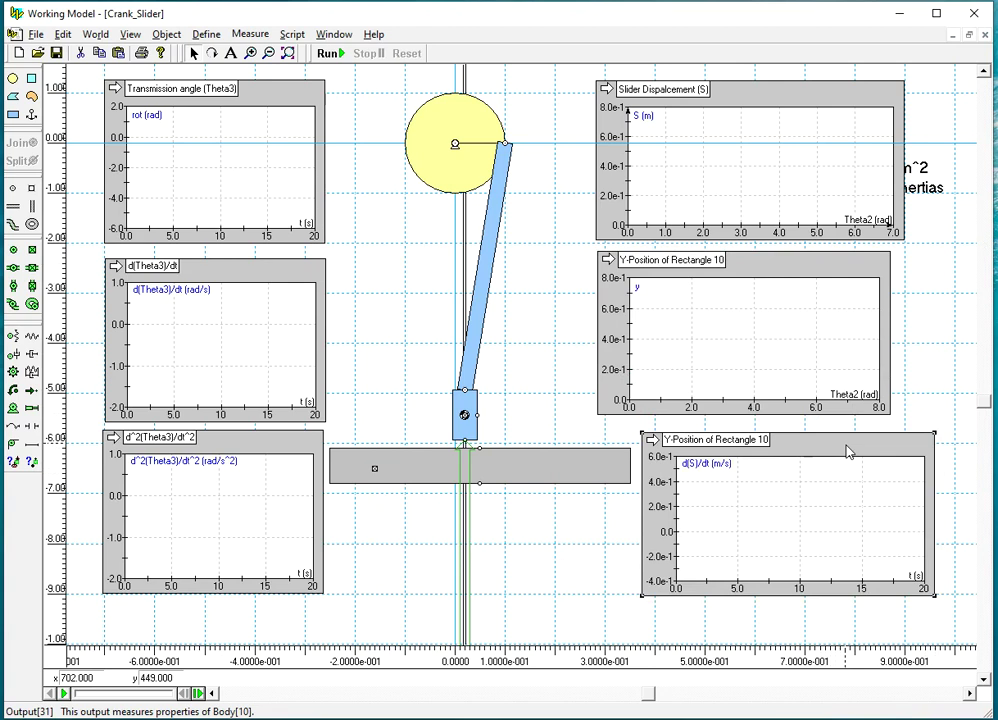
key(Delete)
click(853, 252)
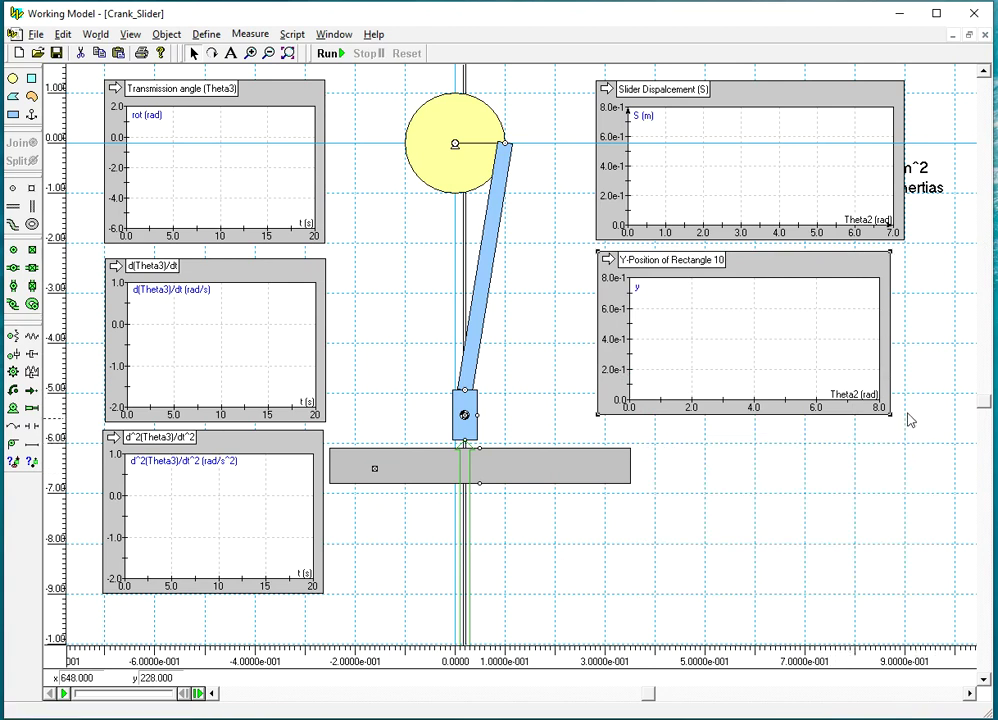
drag(890, 413, 906, 414)
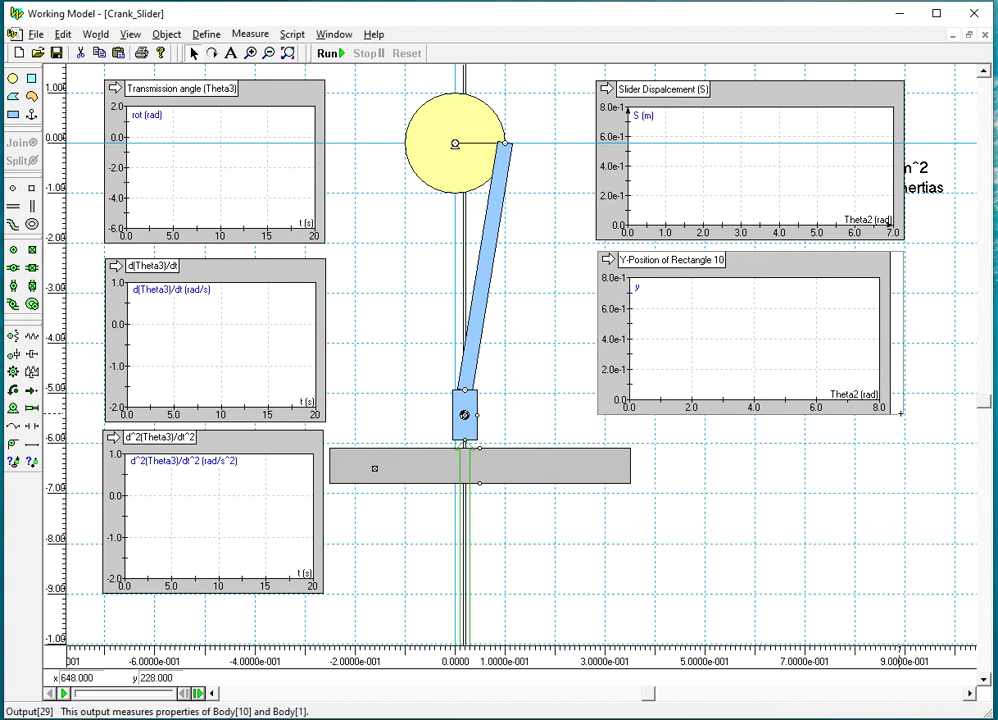
- Add a Rotation of Circle 1 graph for the yellow crank, sized at the lower right
click(790, 97)
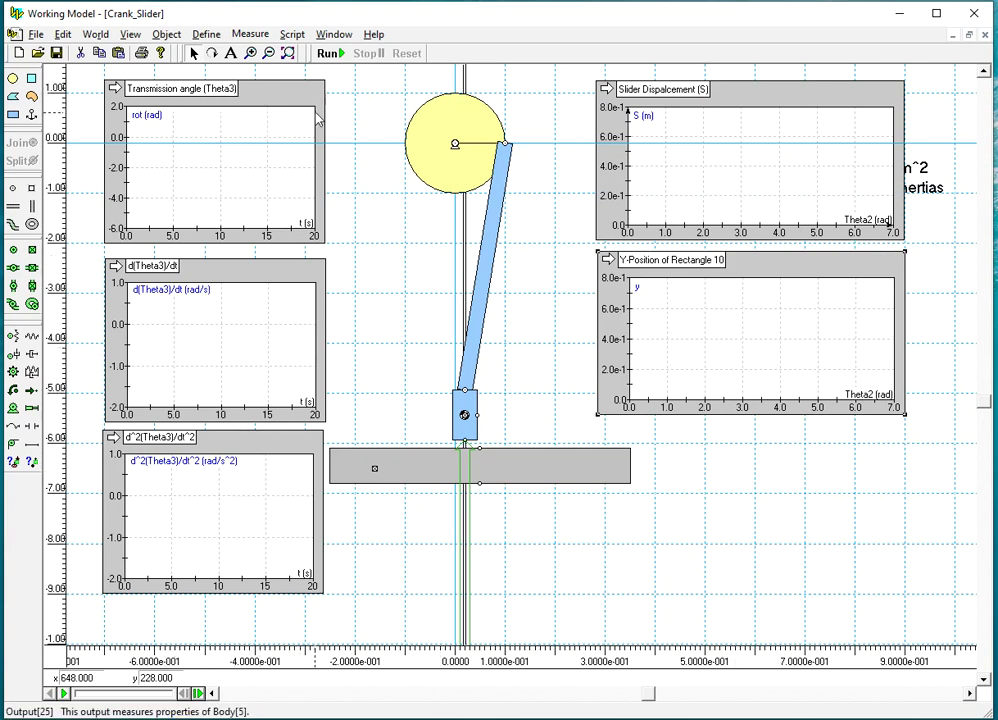
click(446, 178)
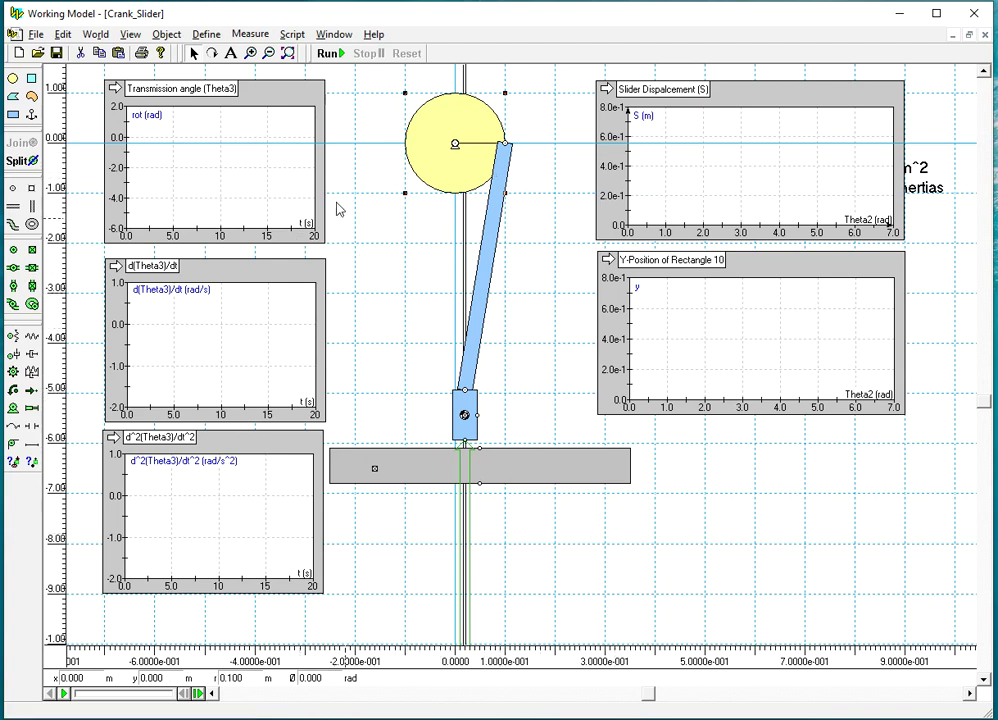
click(250, 34)
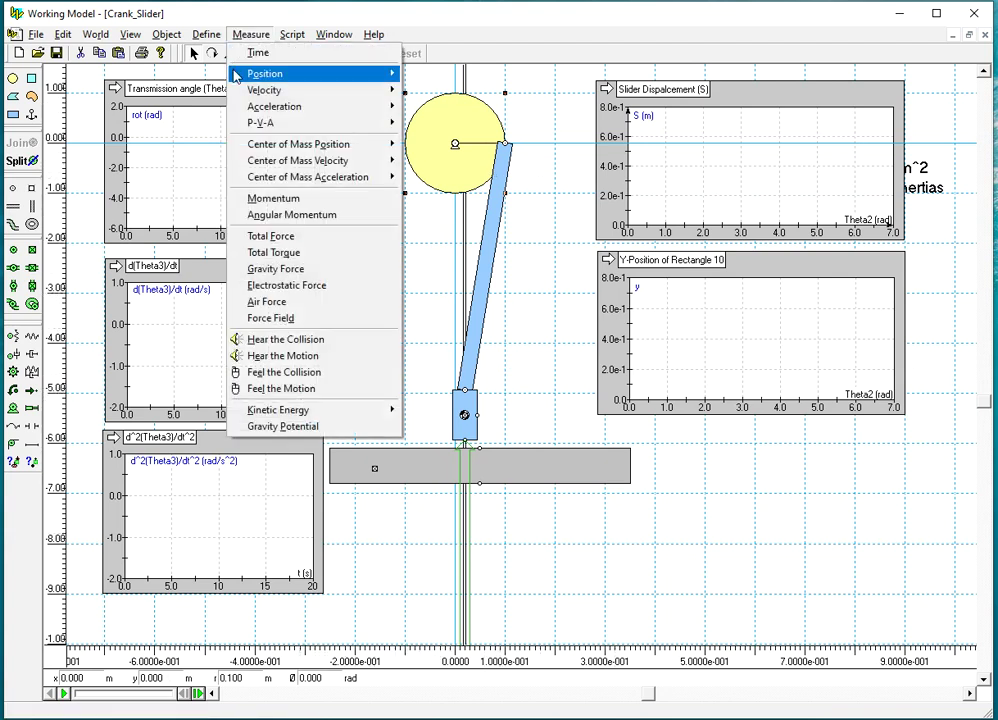
mouse_move(268, 79)
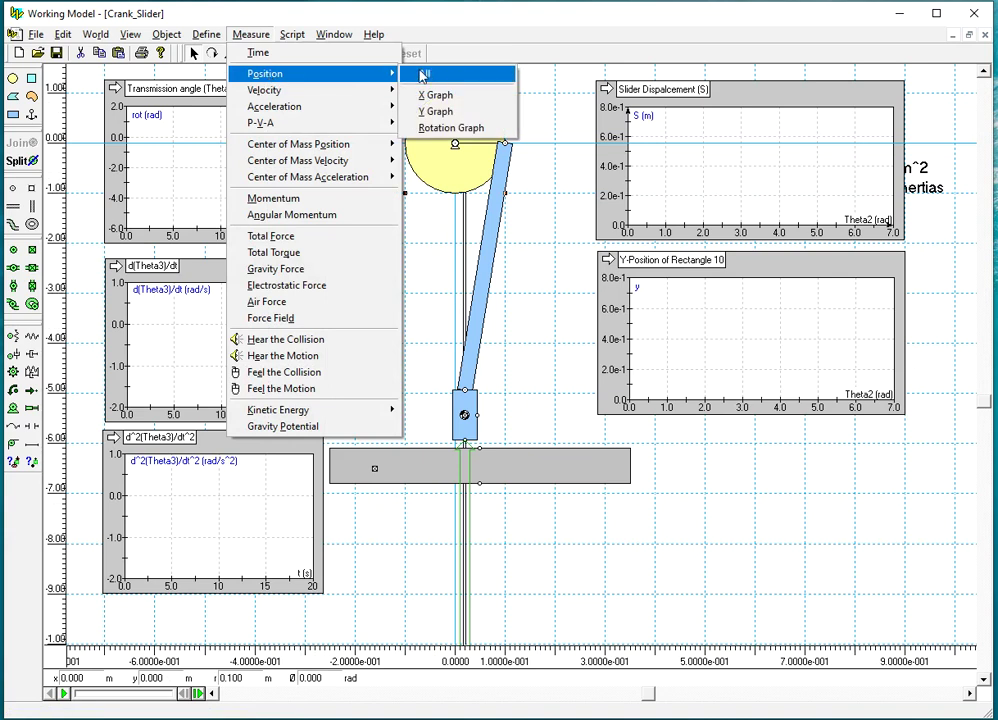
click(450, 128)
drag(417, 263, 733, 477)
drag(852, 619, 880, 566)
drag(815, 480, 795, 520)
drag(870, 621, 905, 619)
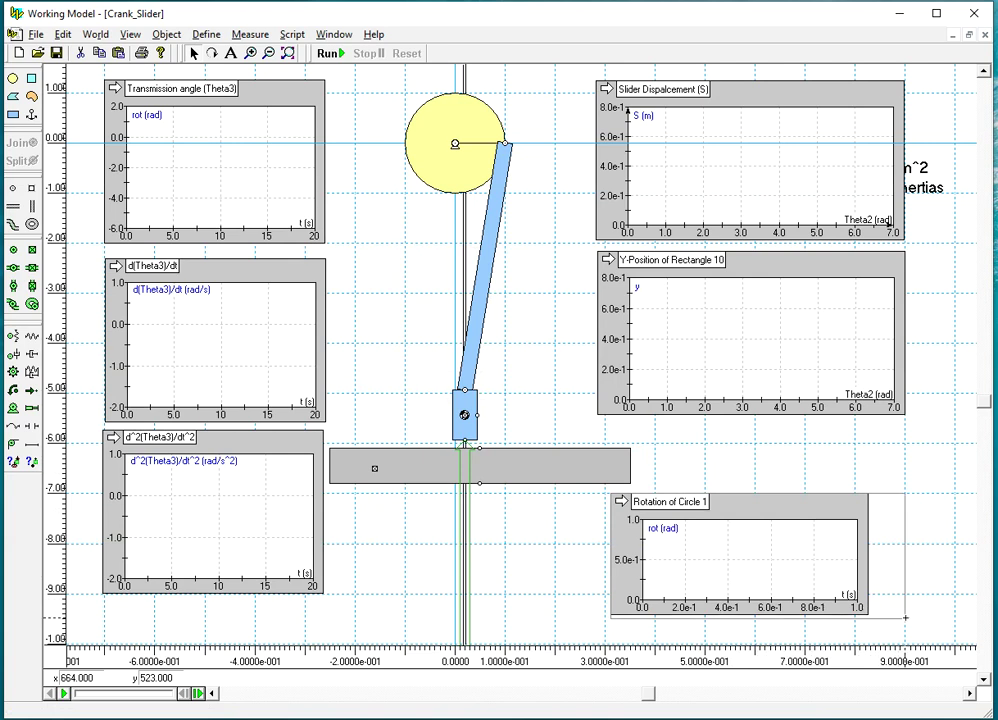
- Run the simulation until the crank reaches about 85 rad, then stop and reset
click(329, 53)
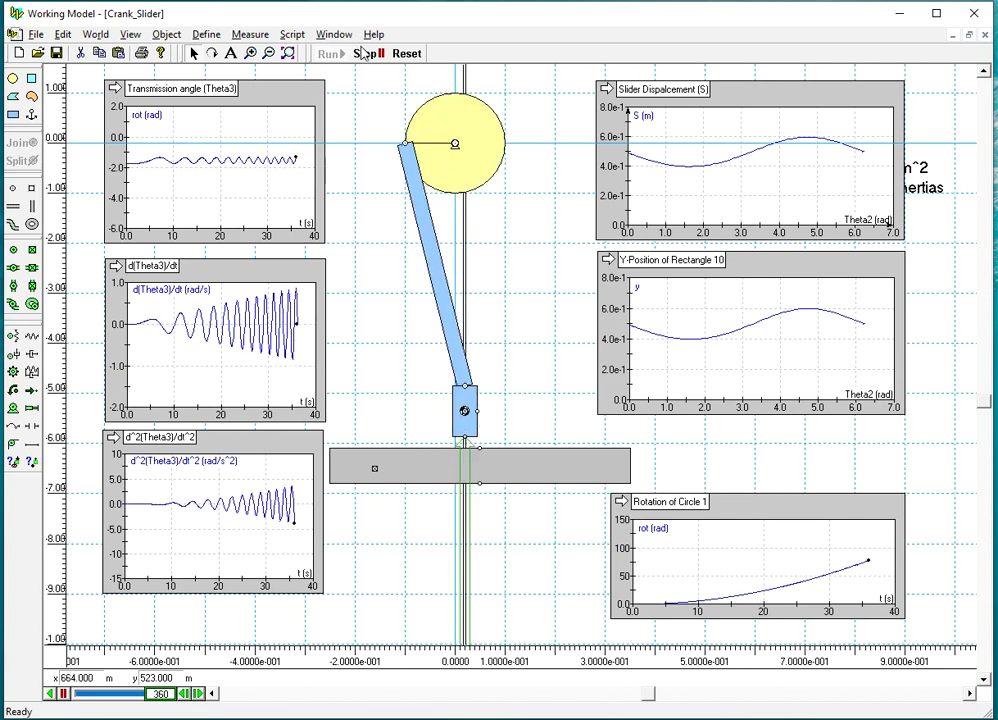
click(367, 54)
click(406, 53)
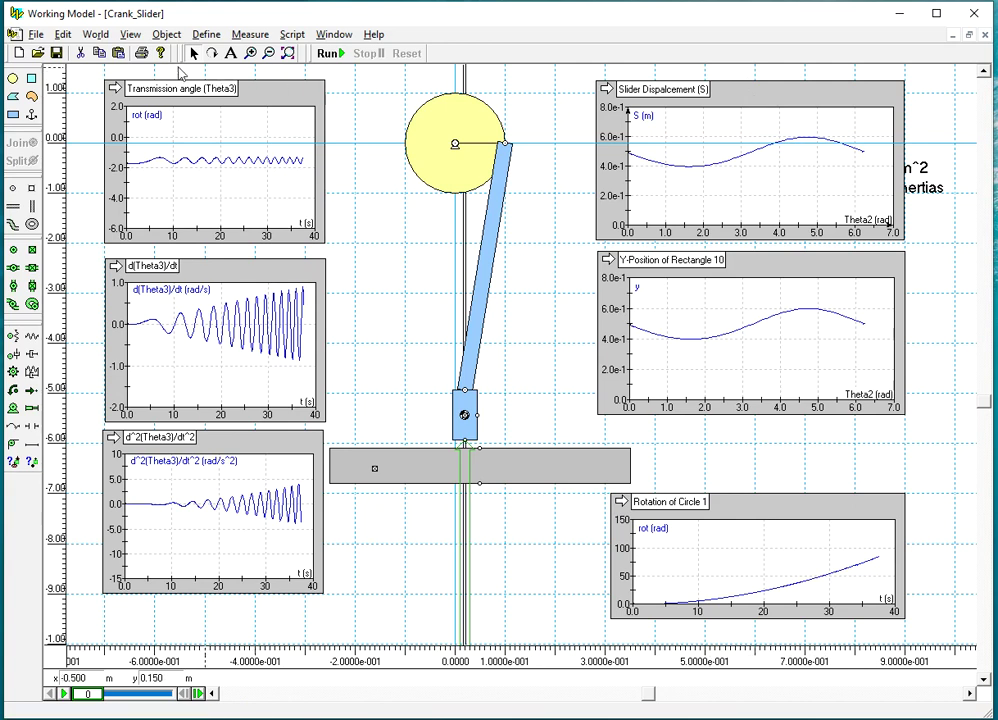
- Check the Numbers and Units settings and close them without changes
click(99, 36)
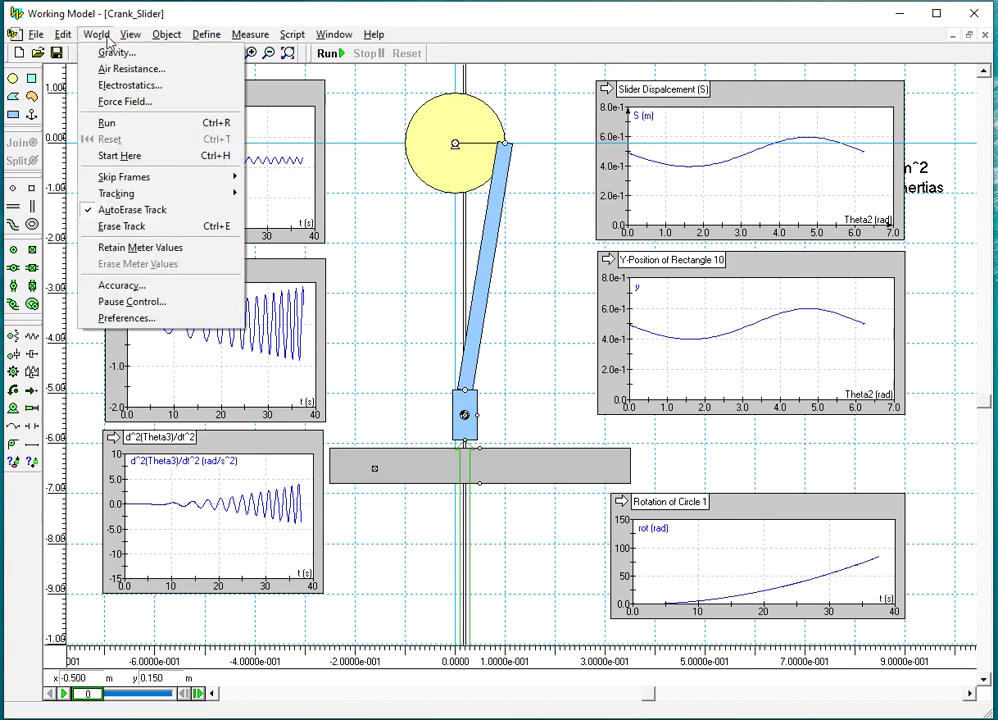
mouse_move(130, 36)
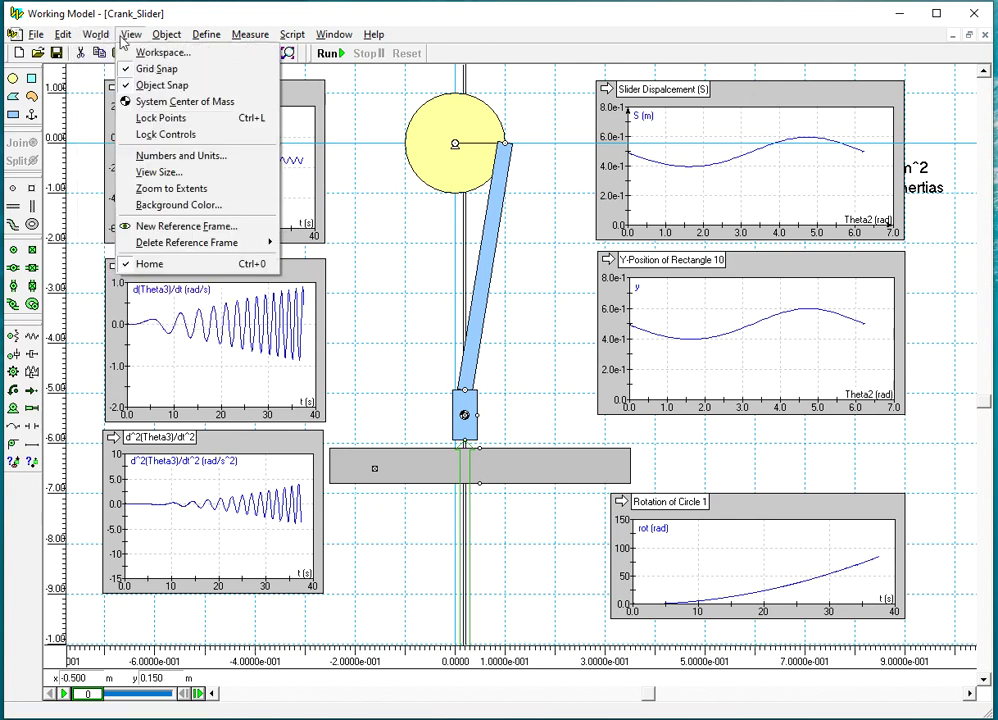
click(180, 156)
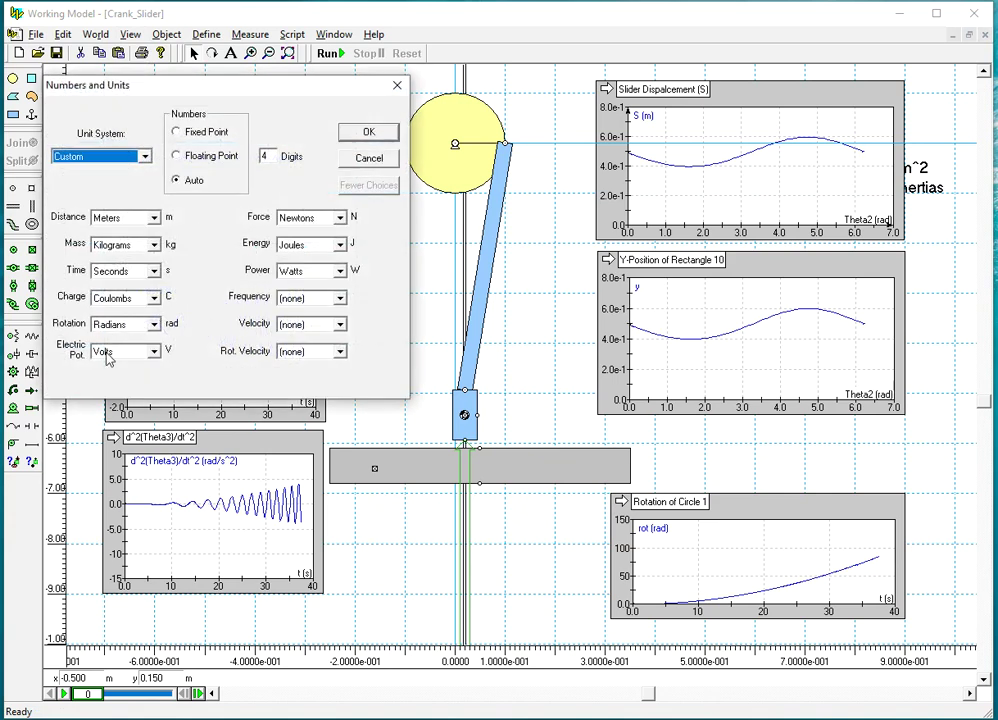
click(397, 86)
- Change the Slider Displacement graph's x equation to Body[1].p.r*180/pi
double_click(771, 103)
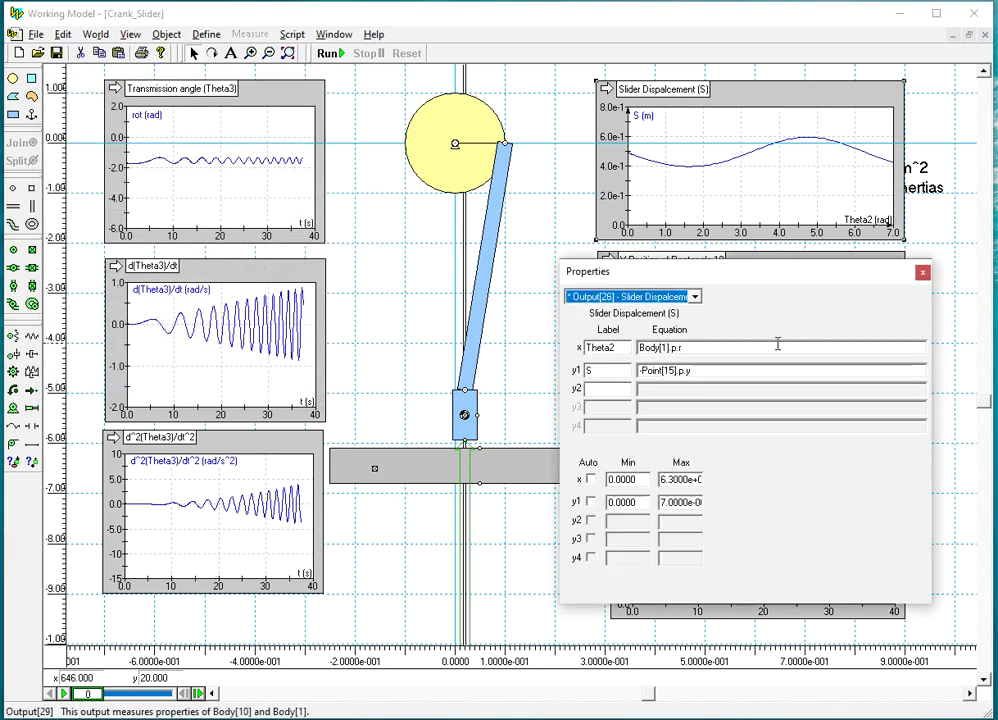
click(740, 347)
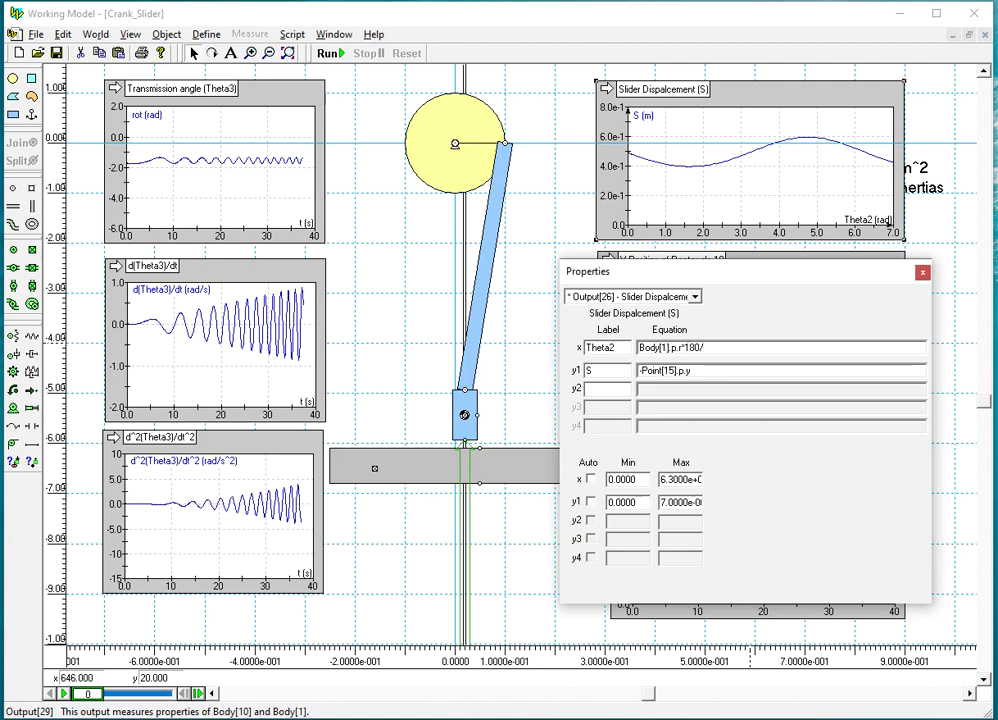
key(ctrl+a)
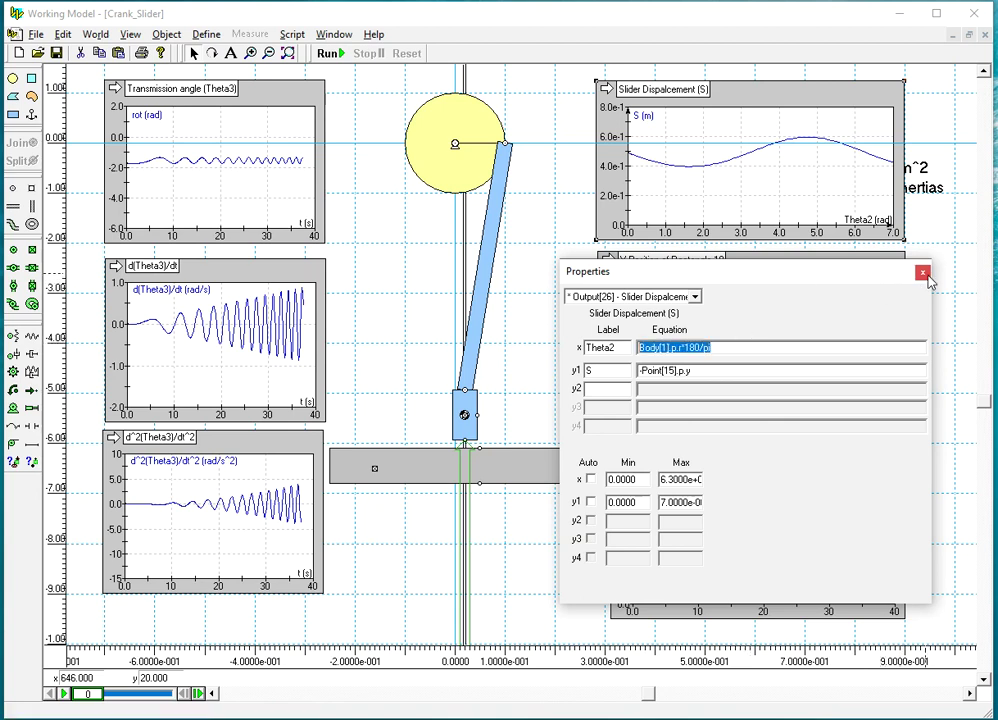
click(923, 273)
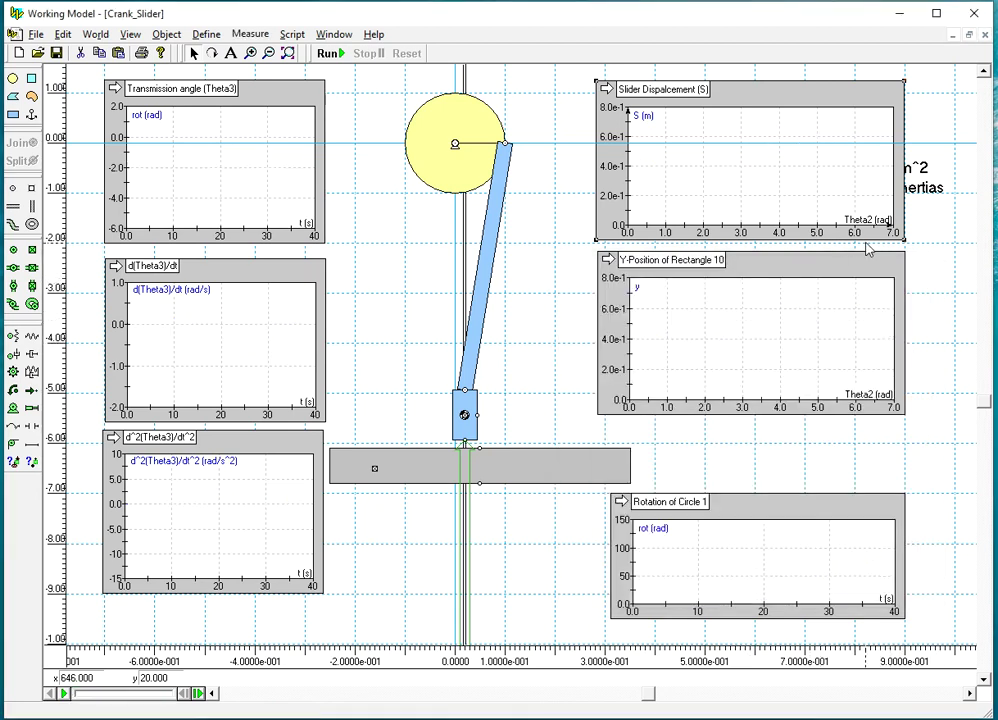
- Set the displacement graph's horizontal axis maximum to 360
double_click(803, 108)
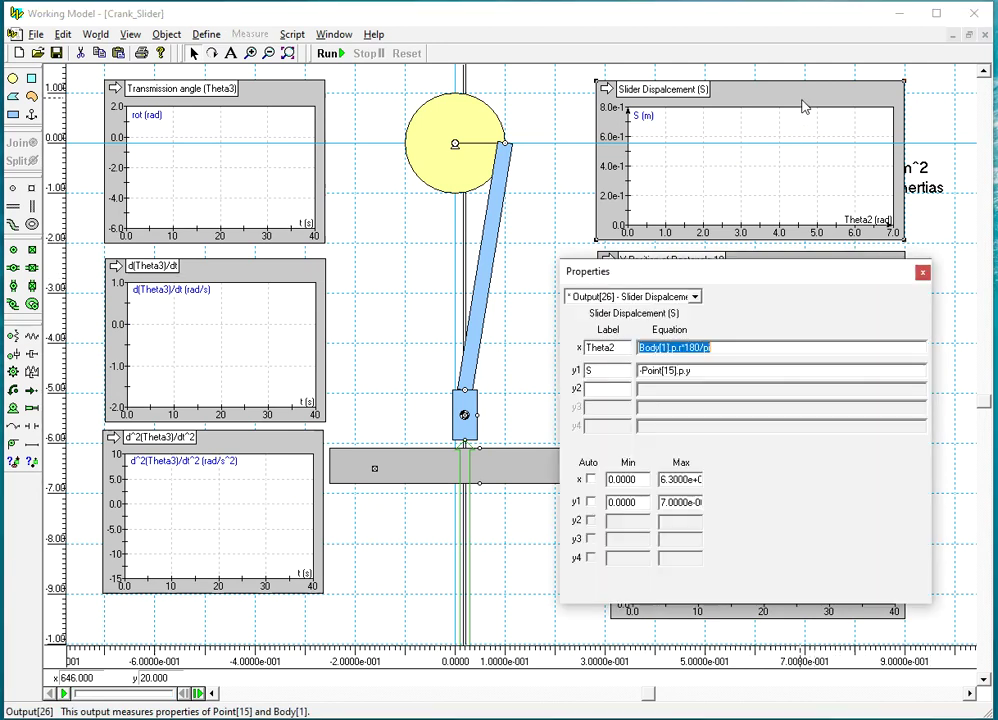
drag(690, 479, 660, 479)
click(682, 479)
double_click(682, 479)
key(BackSpace)
text(360)
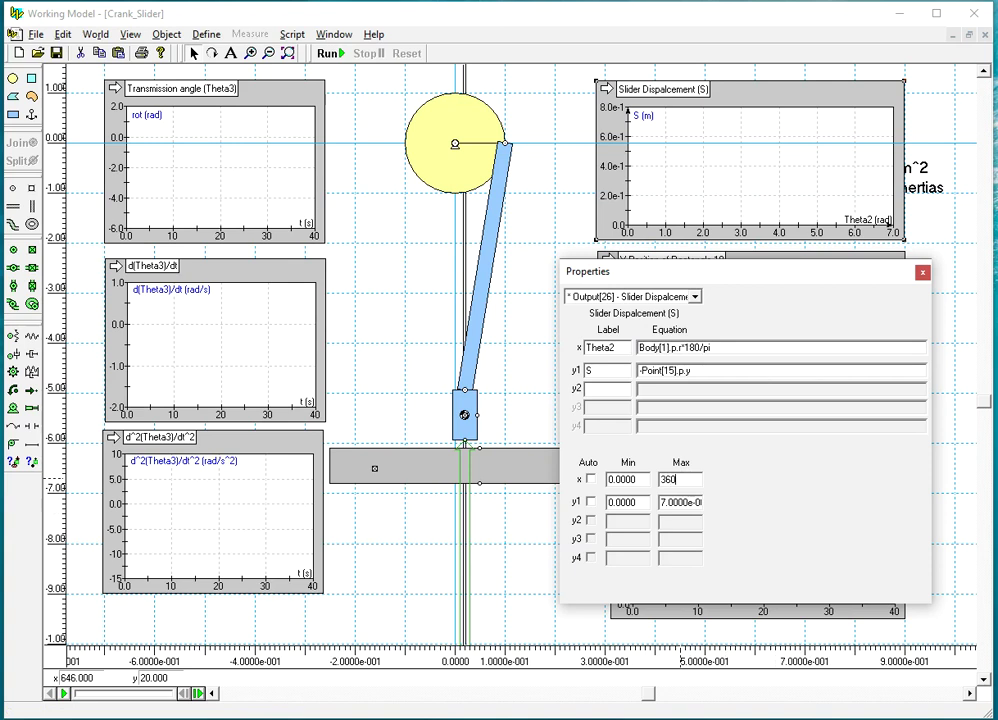
click(922, 272)
- In graph Appearance, turn on Connect points and turn off Units
click(334, 34)
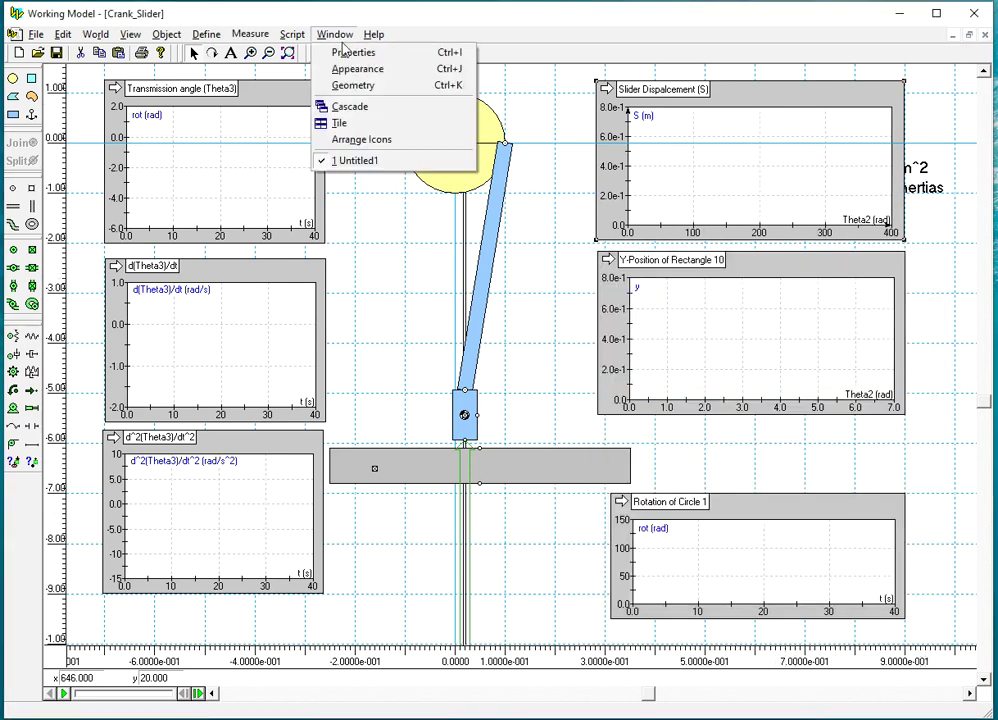
click(358, 69)
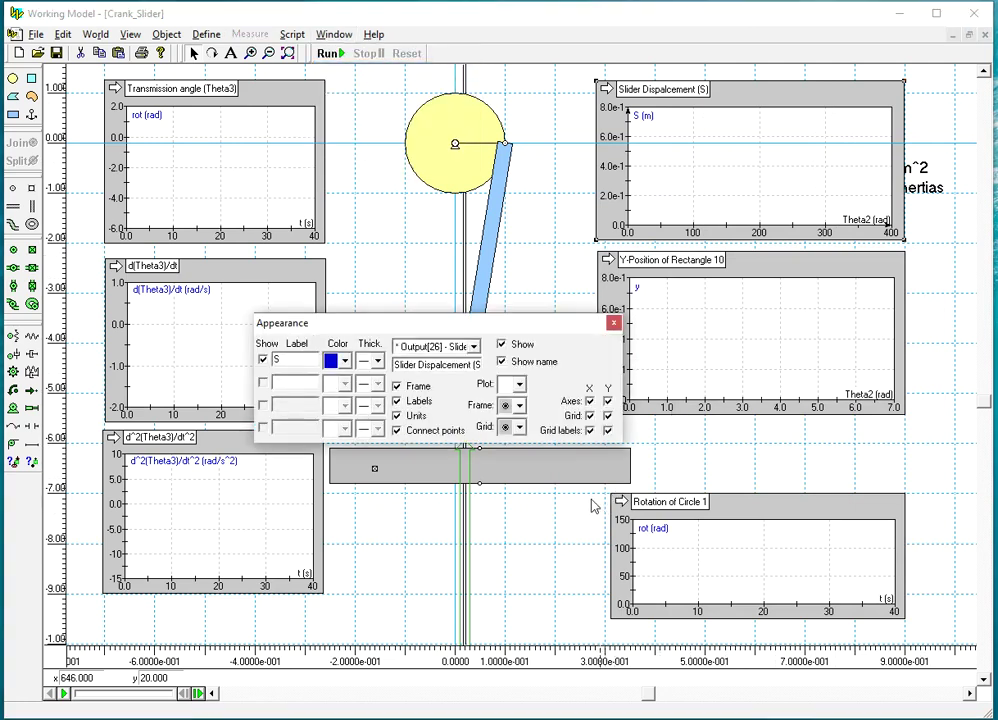
click(396, 430)
click(397, 415)
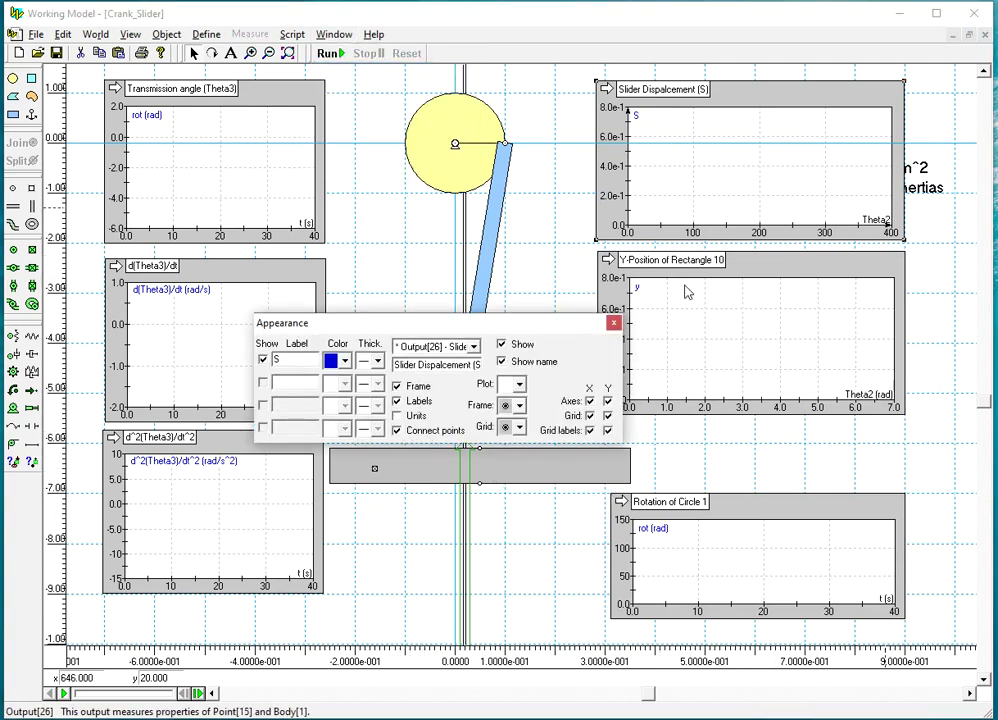
click(614, 323)
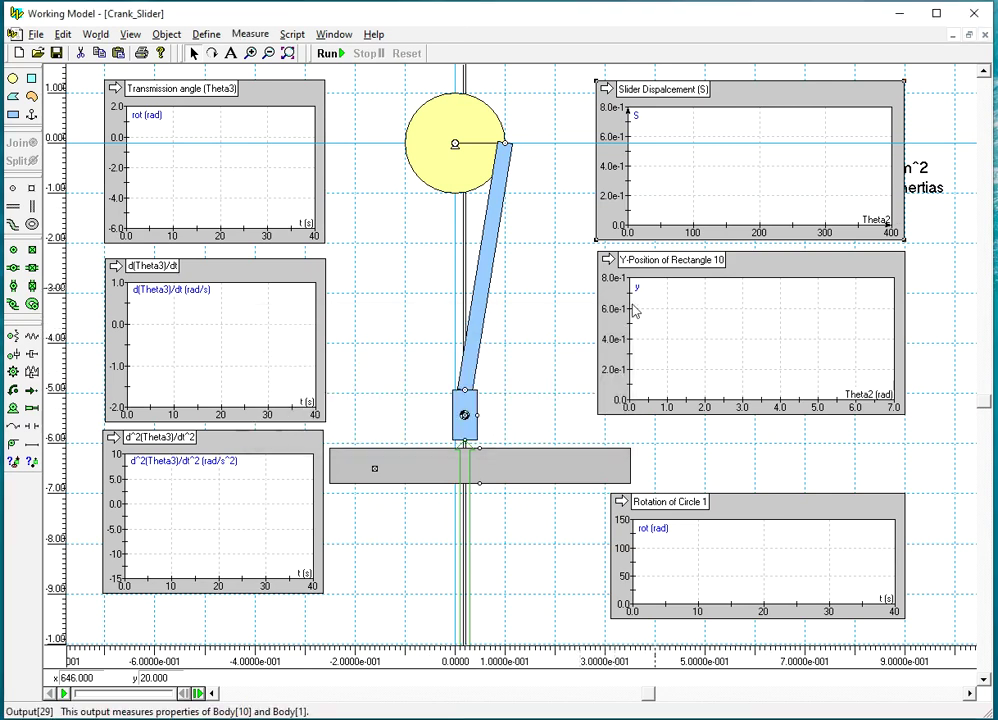
- Label the displacement graph axes S [m] and Theta2 [deg]
click(332, 35)
click(355, 53)
click(605, 370)
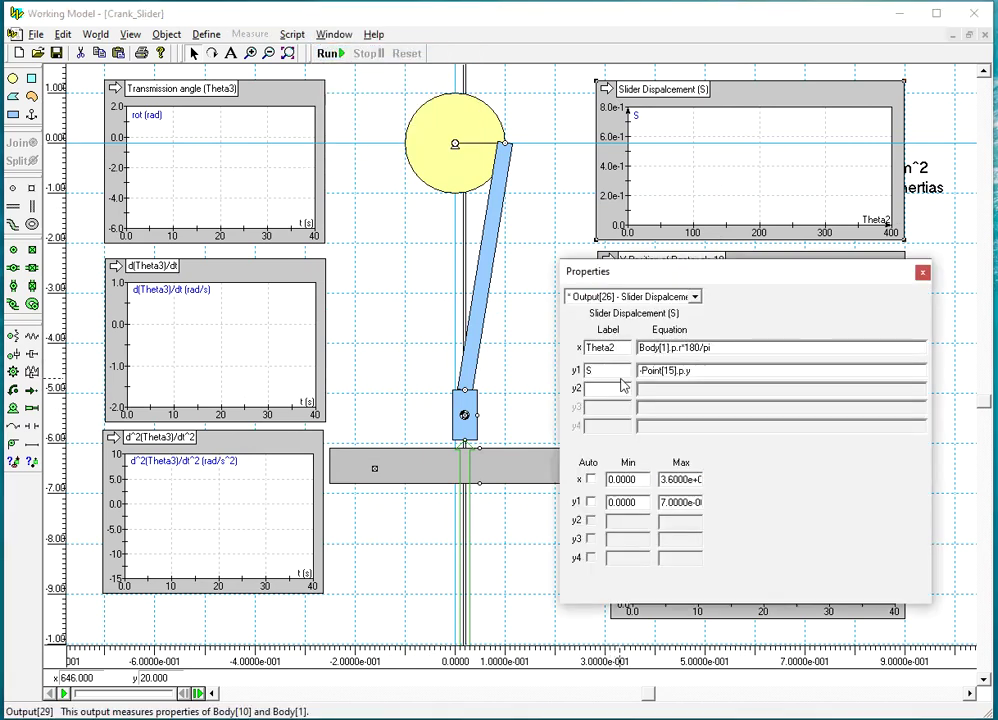
text([m])
click(922, 272)
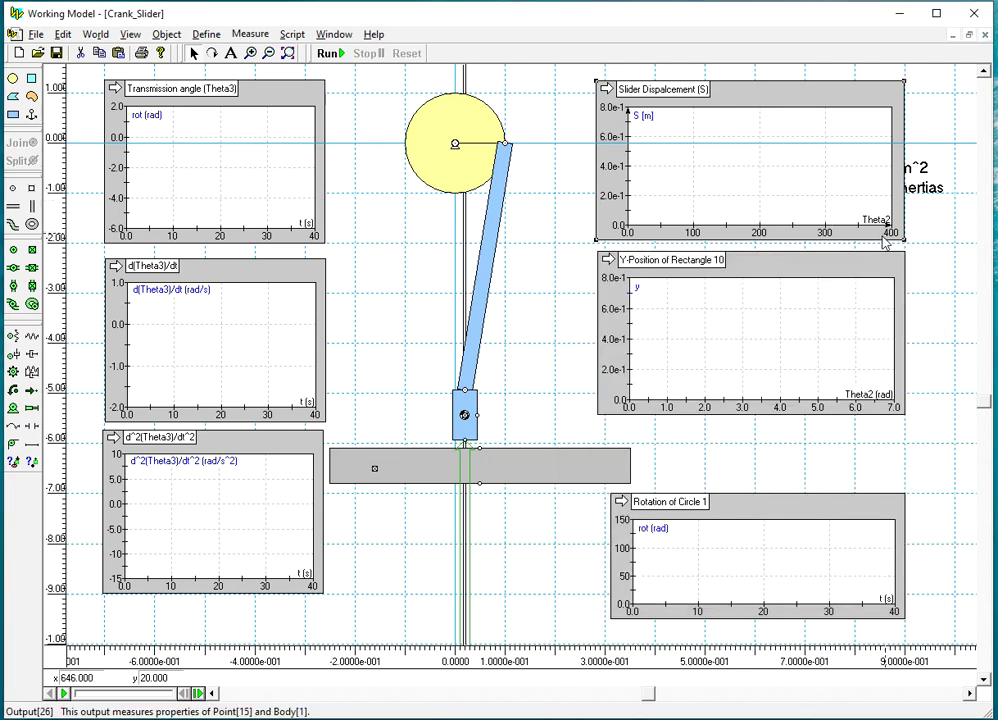
double_click(769, 107)
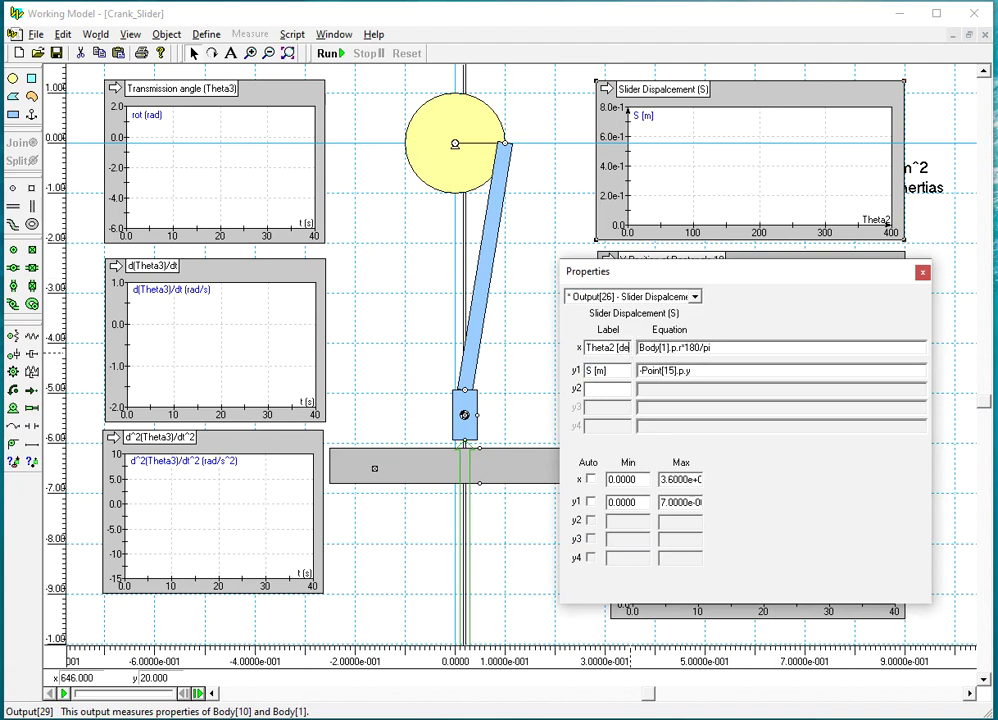
text(g])
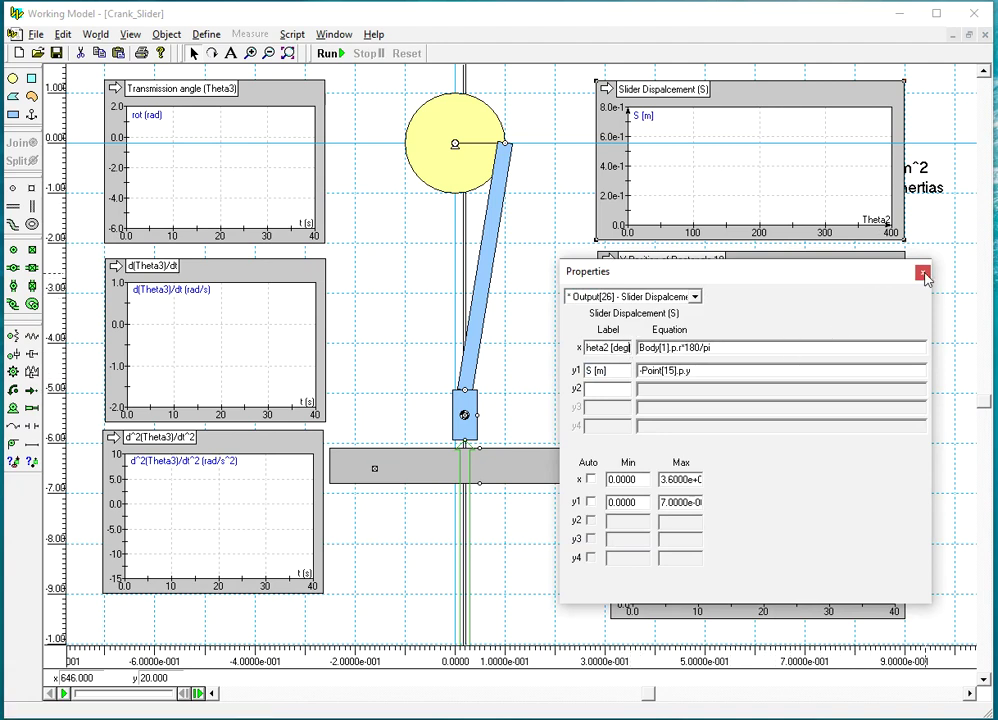
click(922, 273)
- Run and reset the simulation, then open the slider force's properties (Fx 0 N, Fy 20 N)
click(328, 53)
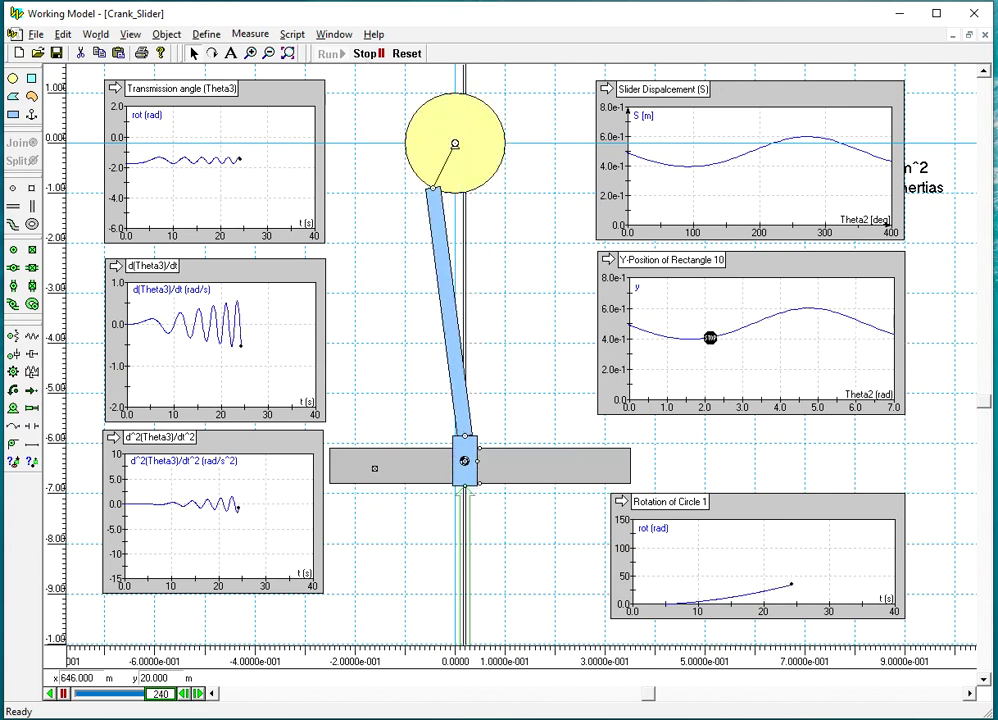
click(406, 52)
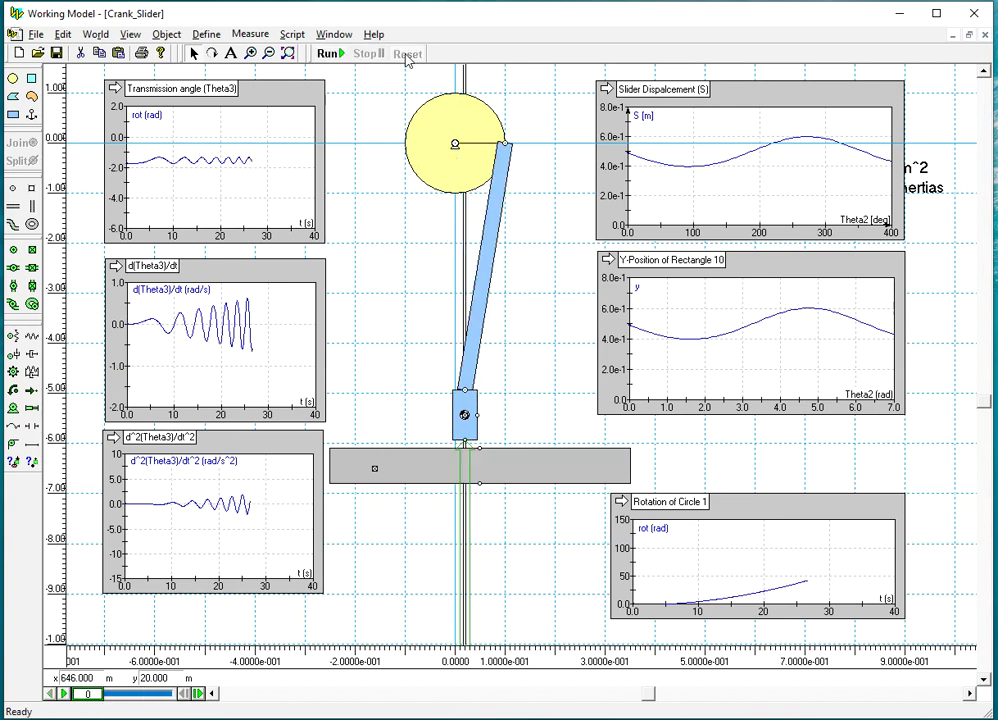
double_click(472, 553)
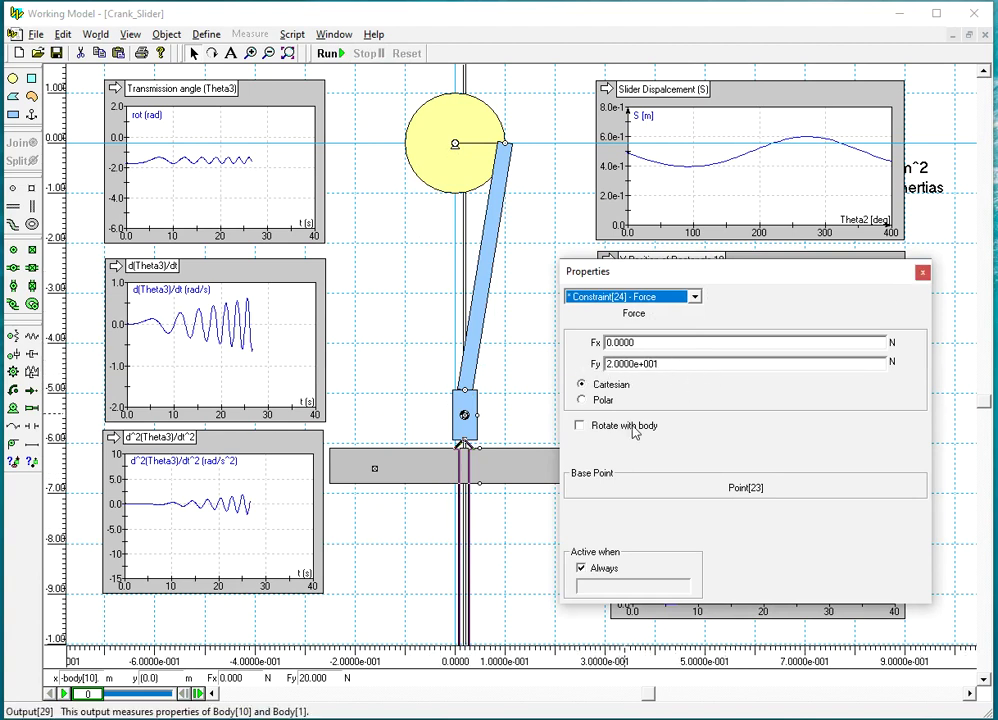
- Inspect slider points Point[21] and Point[22] and the force's base Point[23], then close Properties
click(479, 455)
click(480, 455)
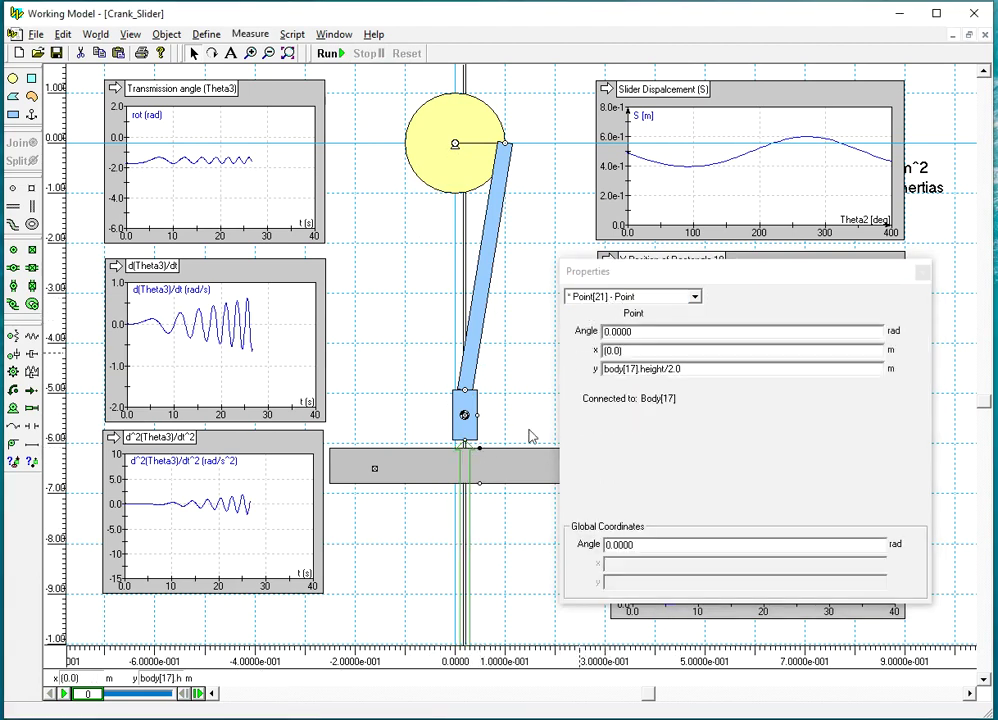
click(479, 486)
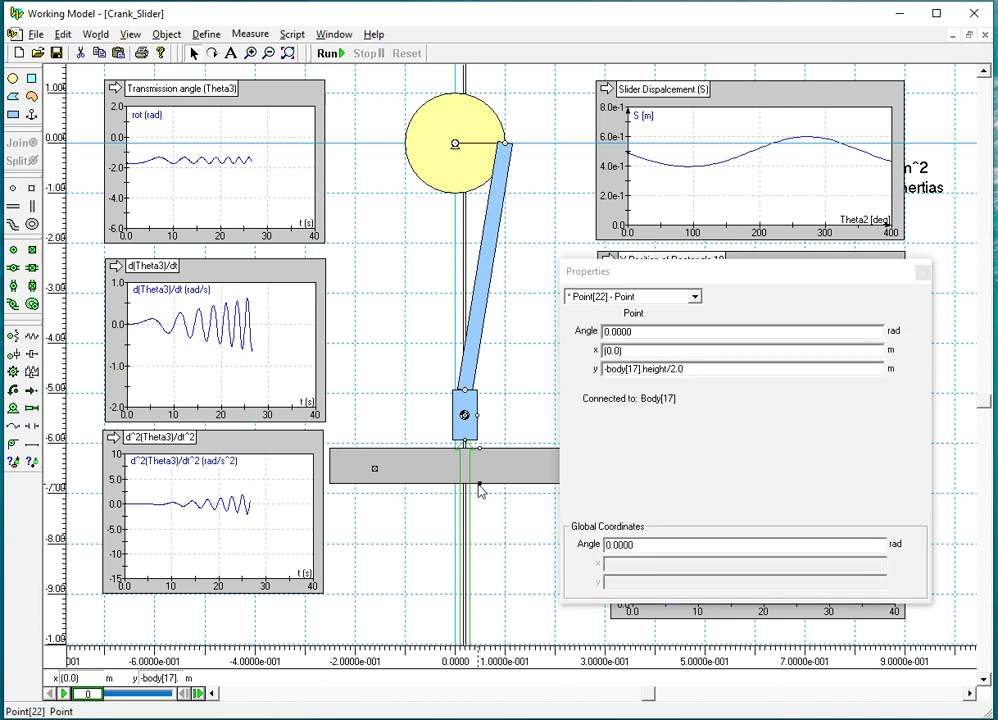
click(469, 452)
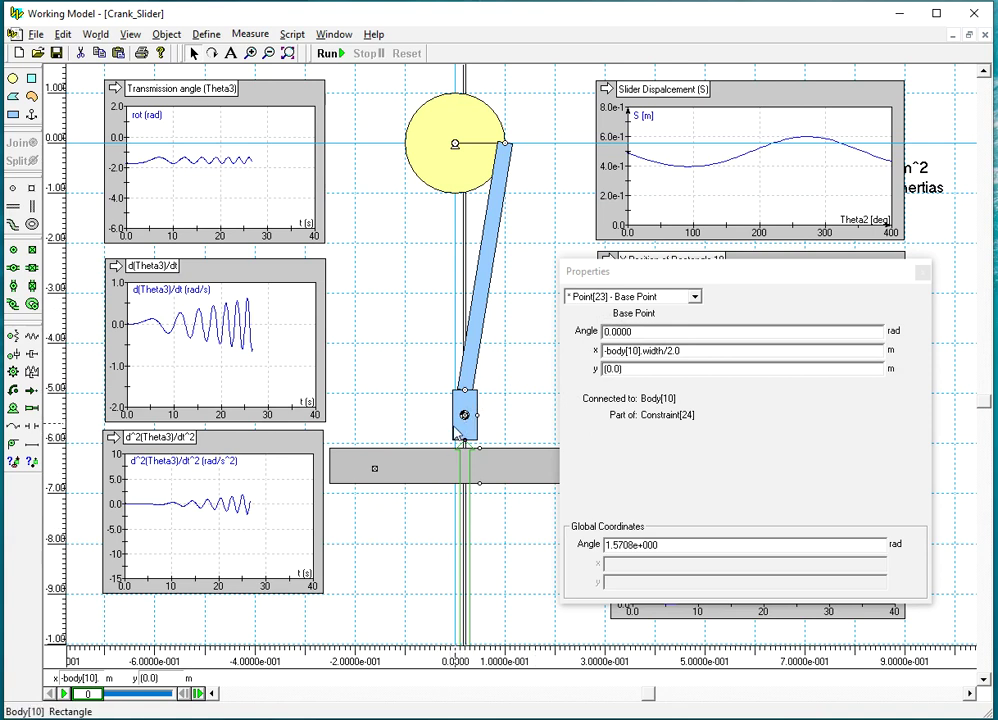
click(922, 272)
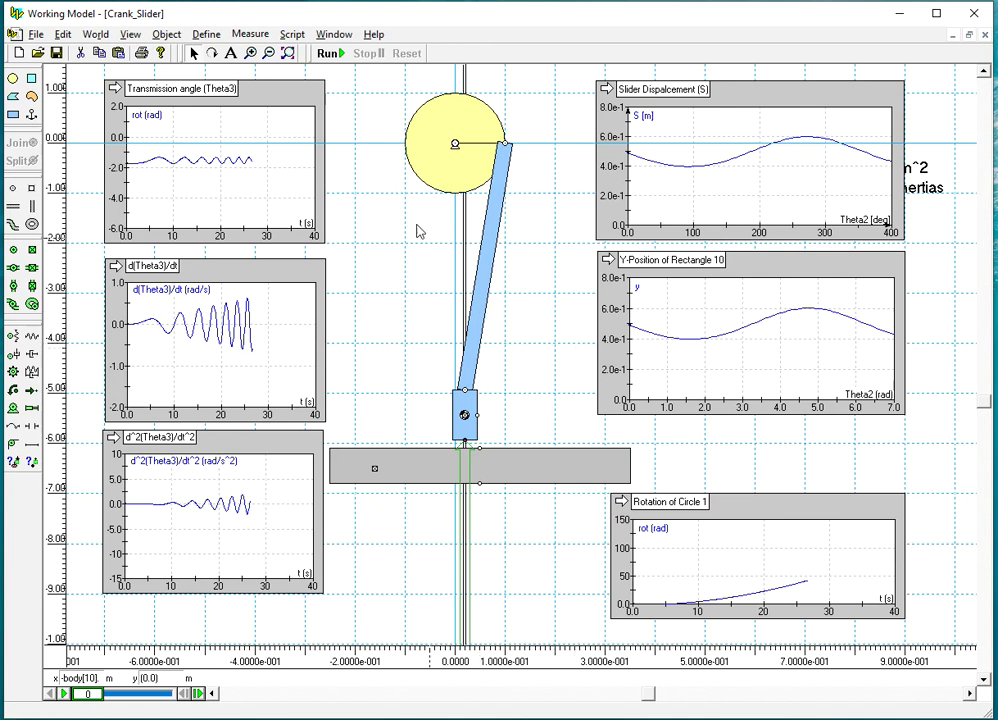
- Enter 10 rad/s as the crank circle's initial angular velocity VØ
double_click(420, 172)
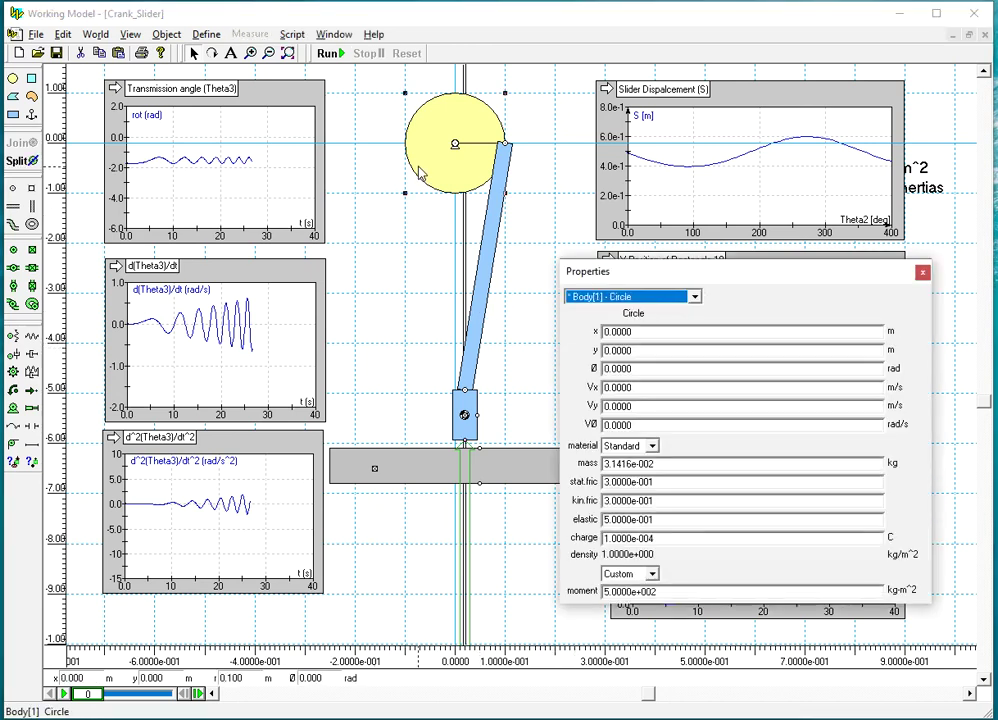
click(650, 425)
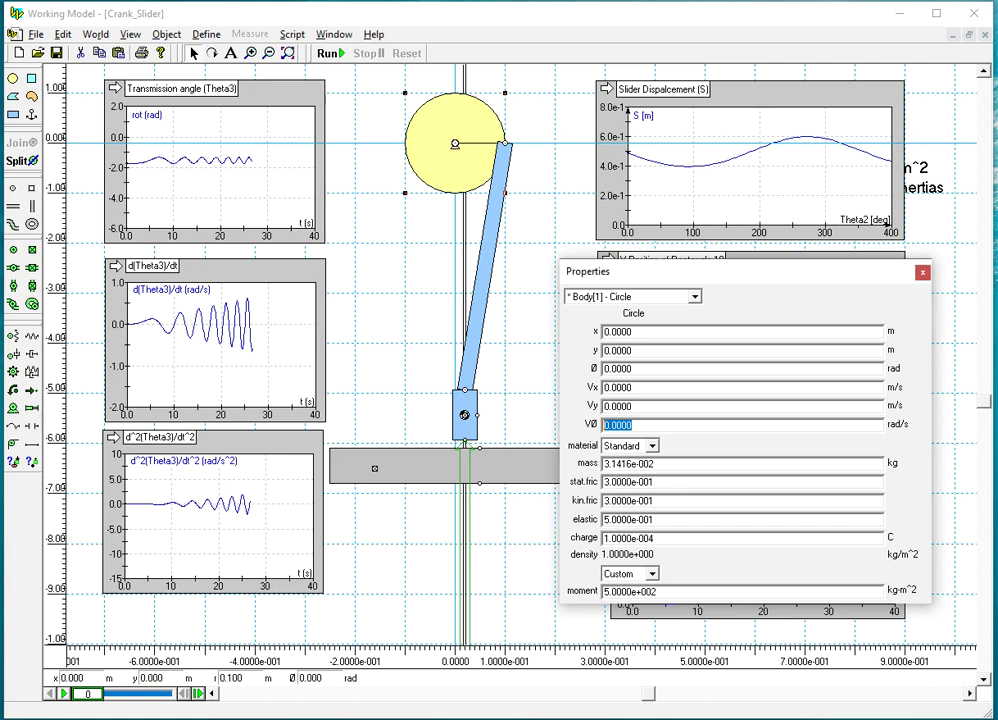
text(10)
click(922, 272)
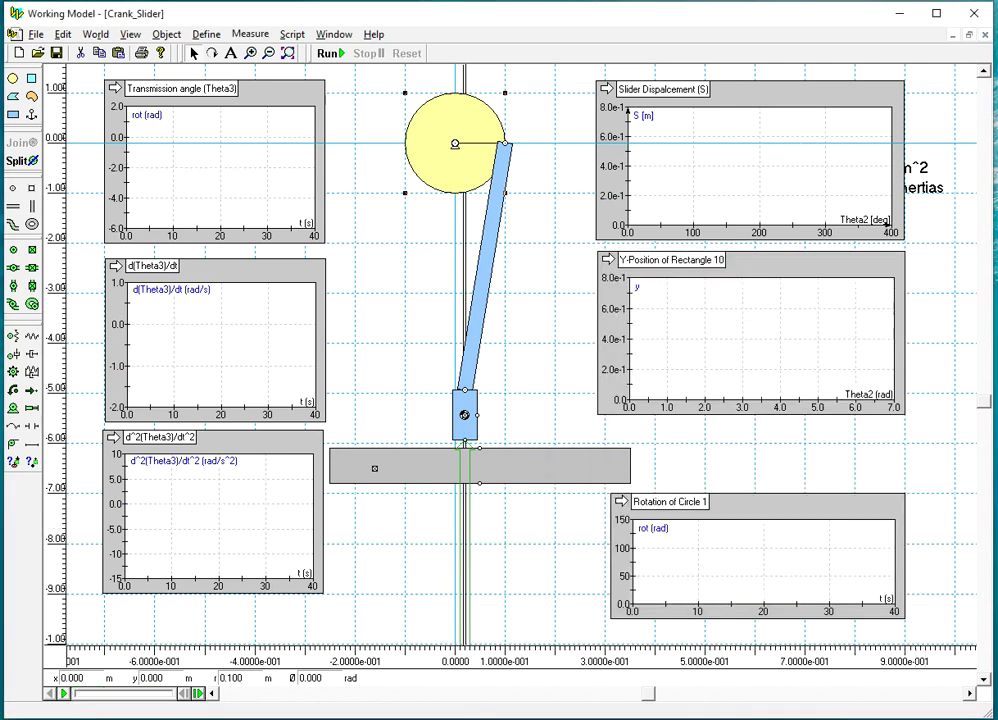
- Correct the World > Accuracy animation step to 1.0000e-002 s and rerun the simulation
click(332, 54)
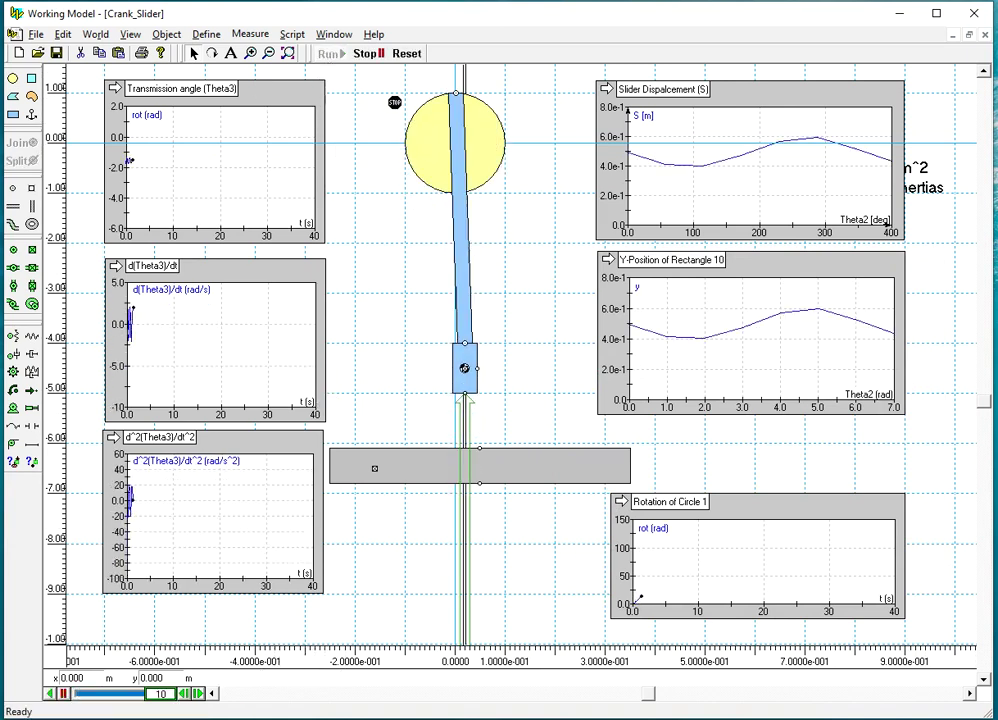
click(406, 54)
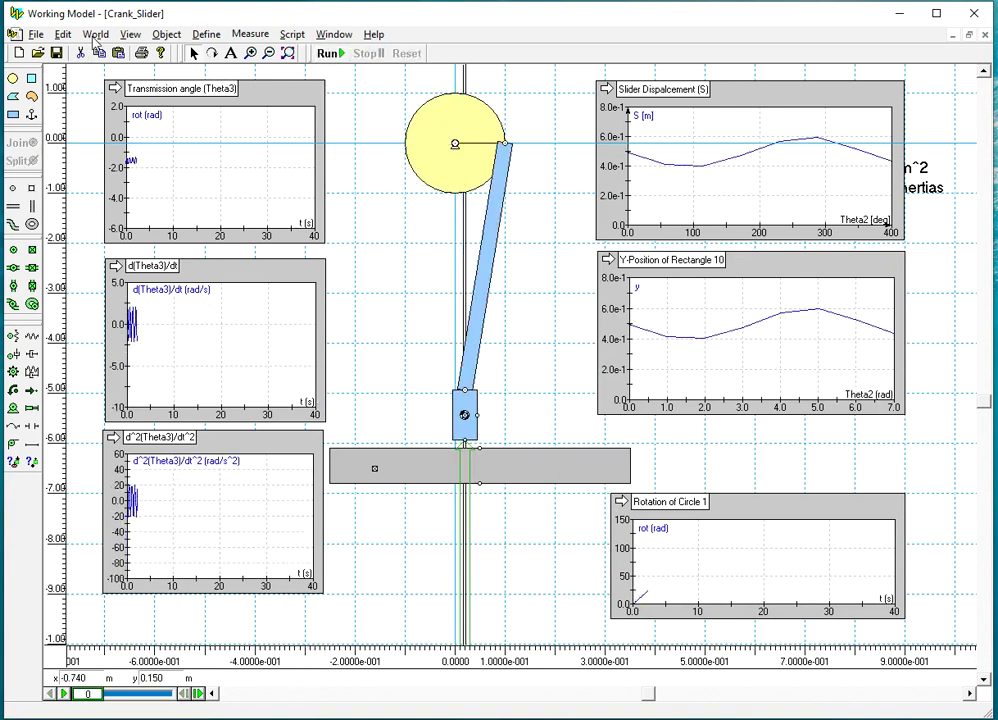
click(96, 34)
click(142, 288)
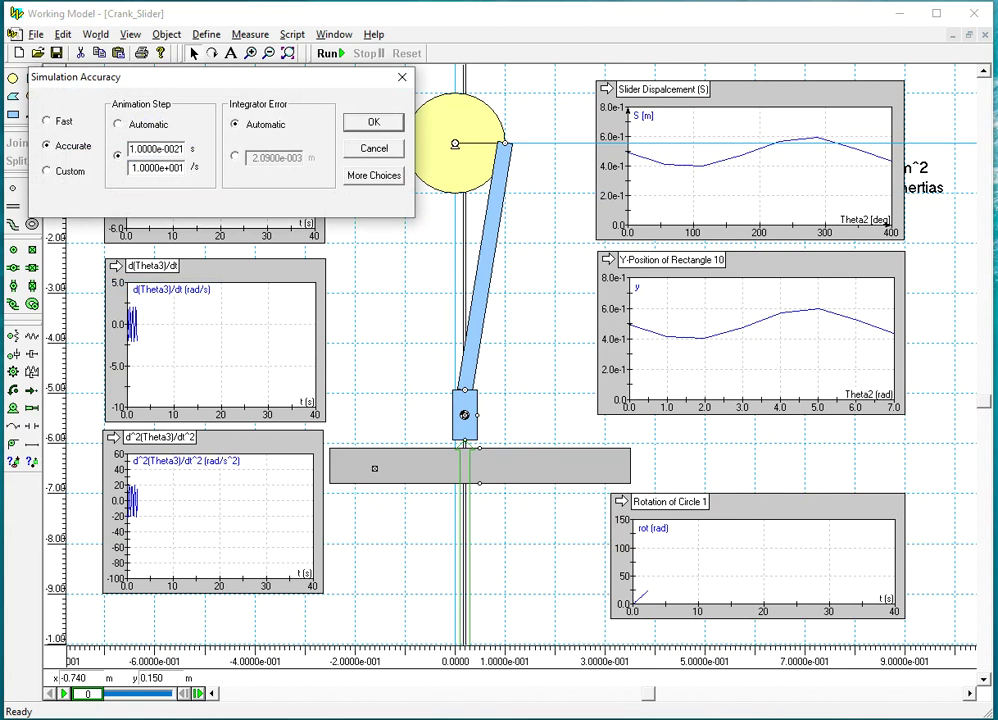
key(BackSpace)
click(372, 122)
click(330, 53)
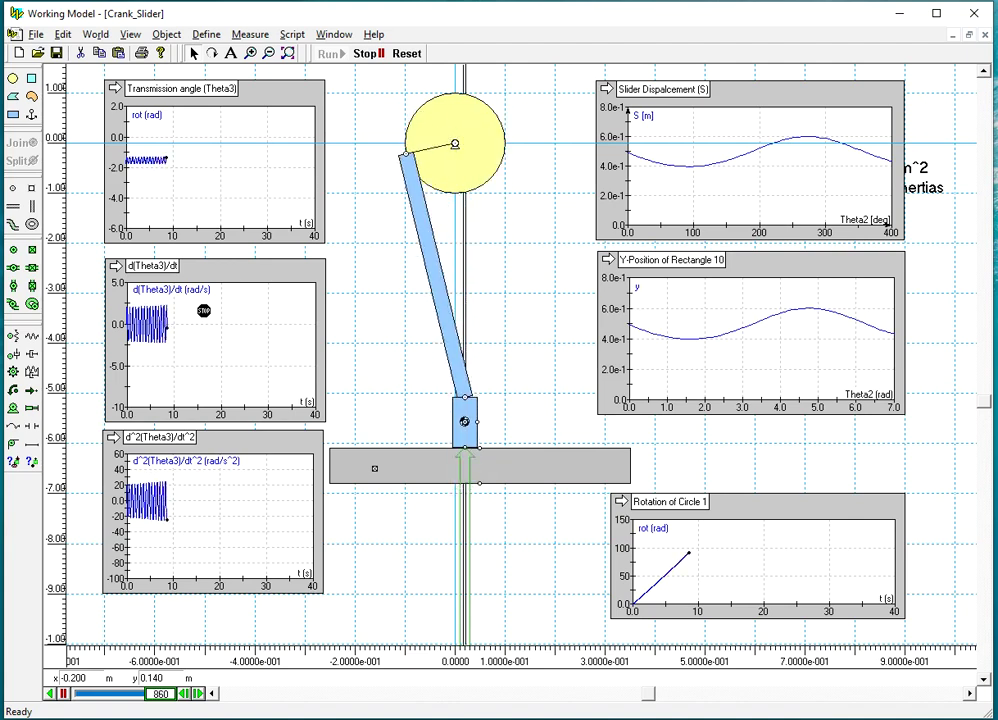
- Plot the Transmission angle graph against the degree crank-angle equation, labelled Theta2 [deg]
click(367, 53)
click(412, 55)
double_click(843, 143)
drag(639, 371, 595, 347)
key(ctrl+c)
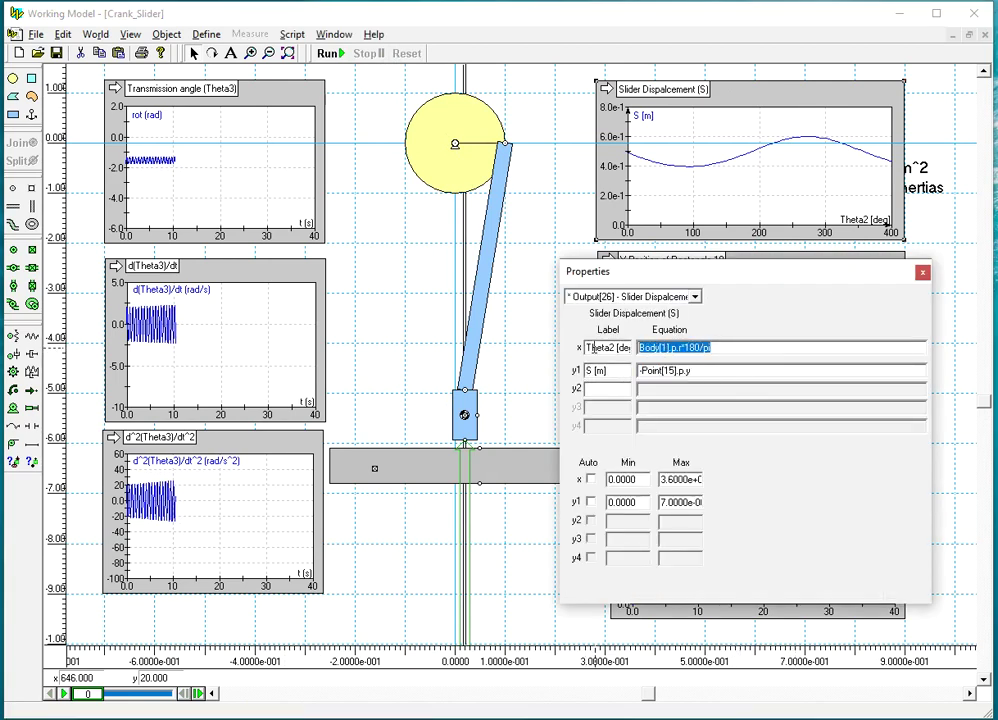
click(230, 92)
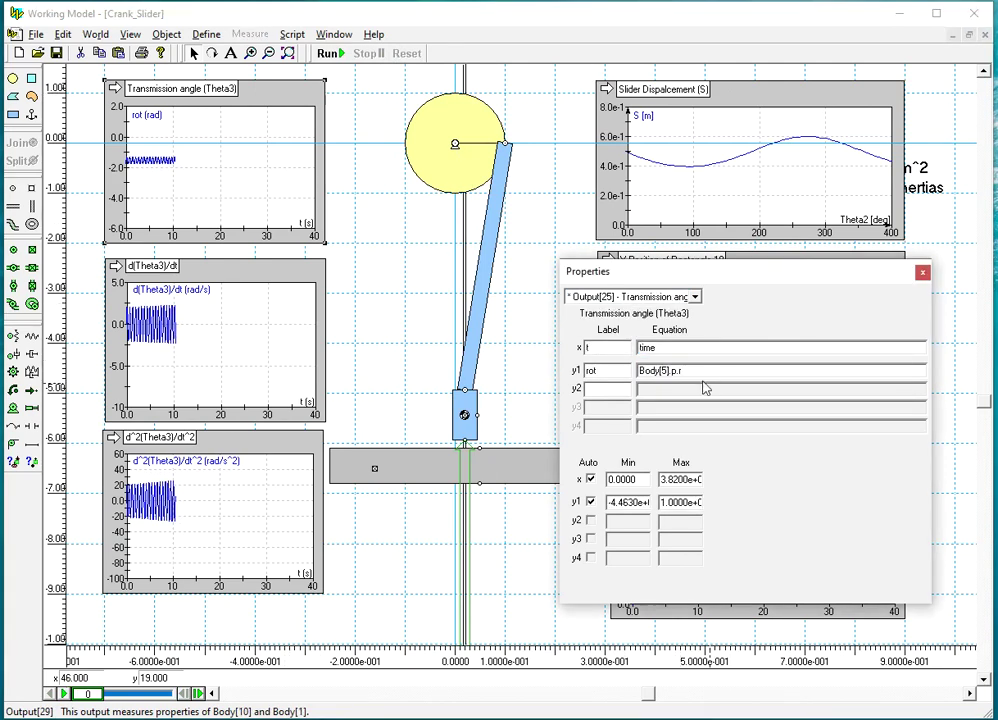
drag(683, 348, 601, 347)
key(ctrl+v)
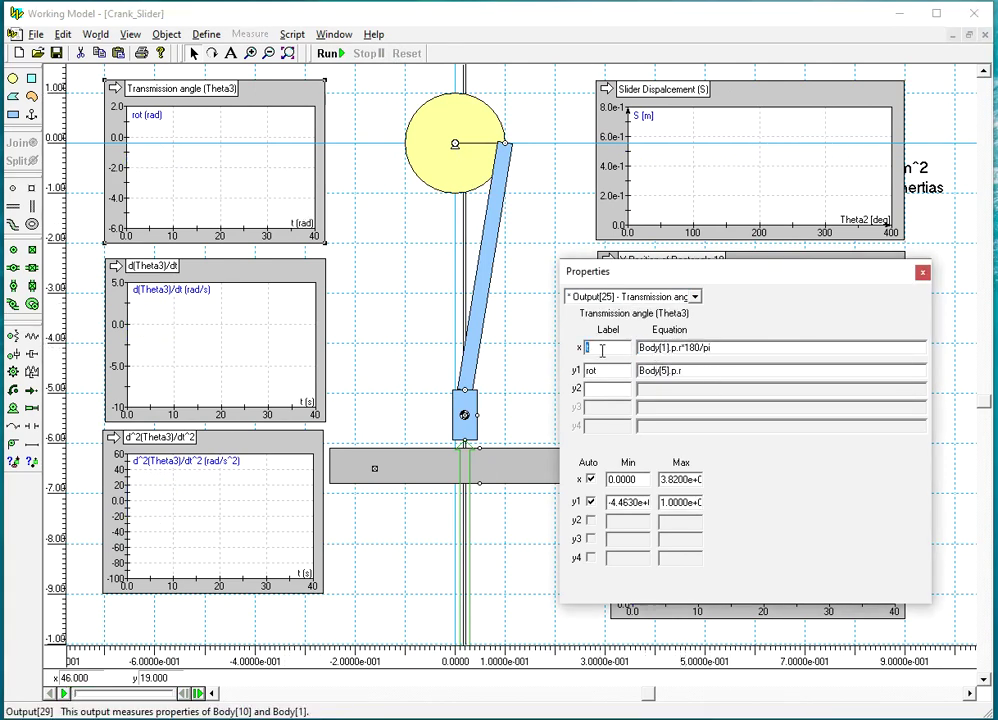
text(Th)
text(eta2 [deg])
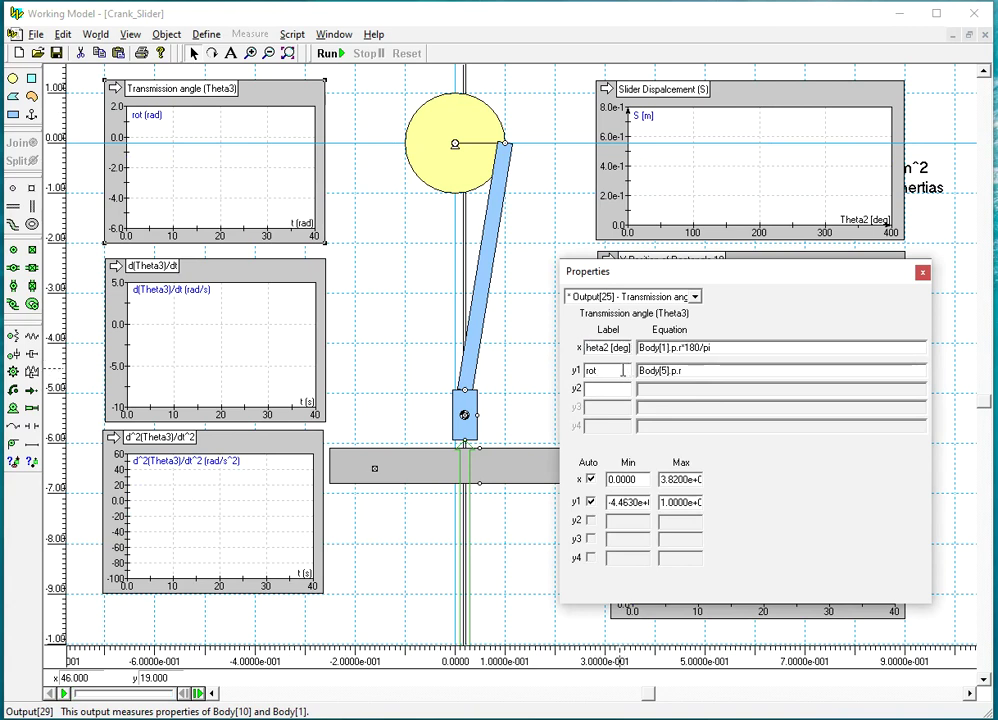
click(622, 370)
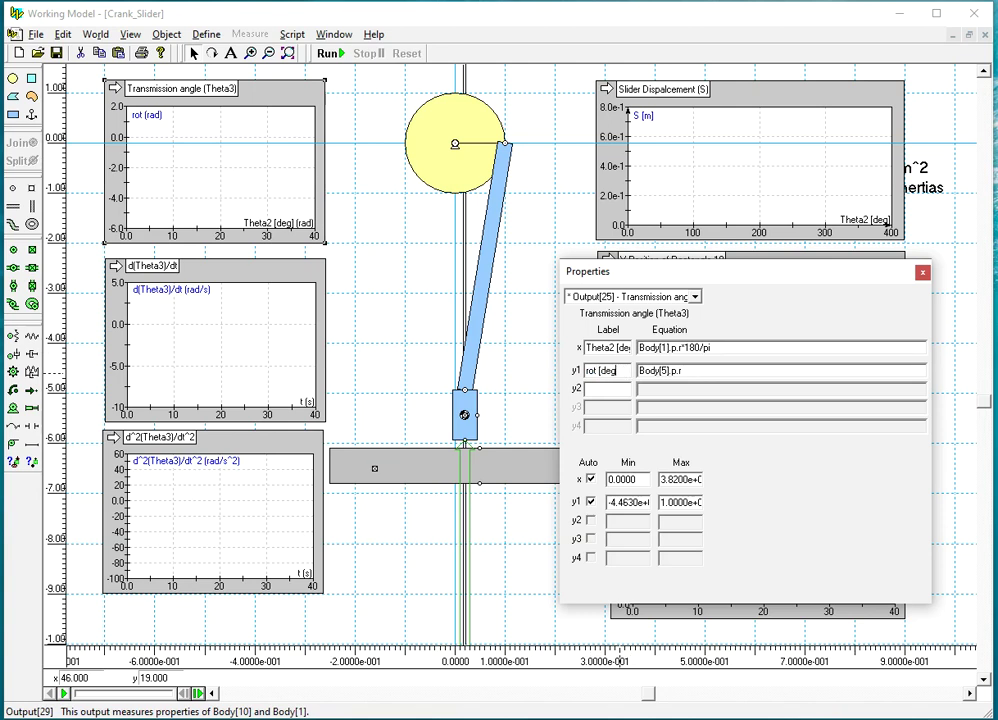
- Change the y1 equation to Body[5].p.r*180/pi and uncheck Units in Appearance
click(716, 371)
click(718, 372)
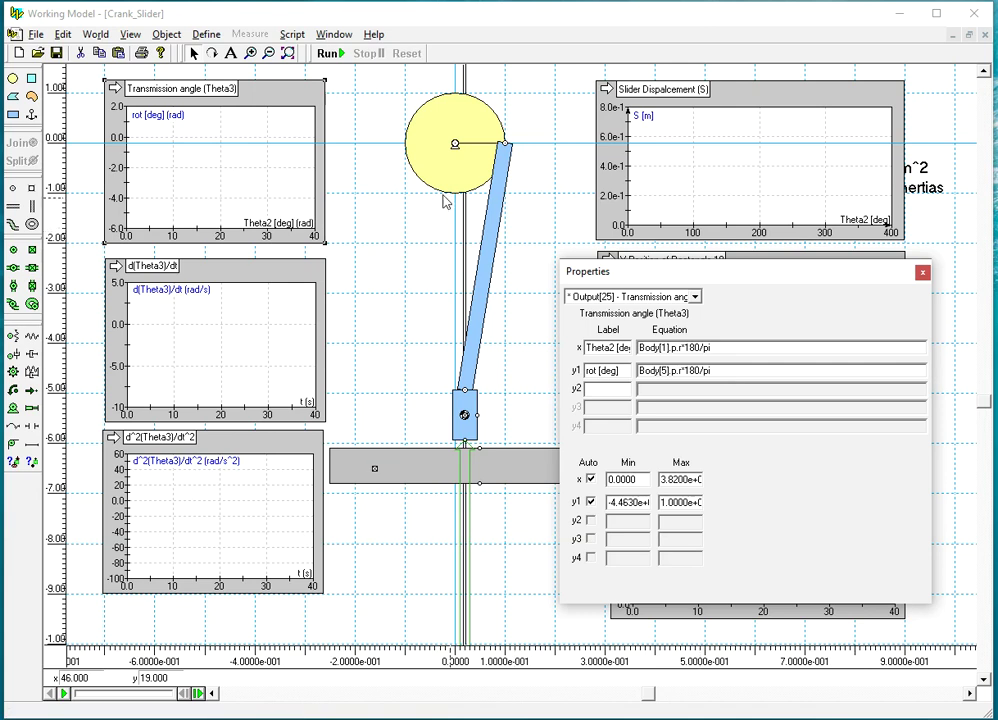
click(922, 273)
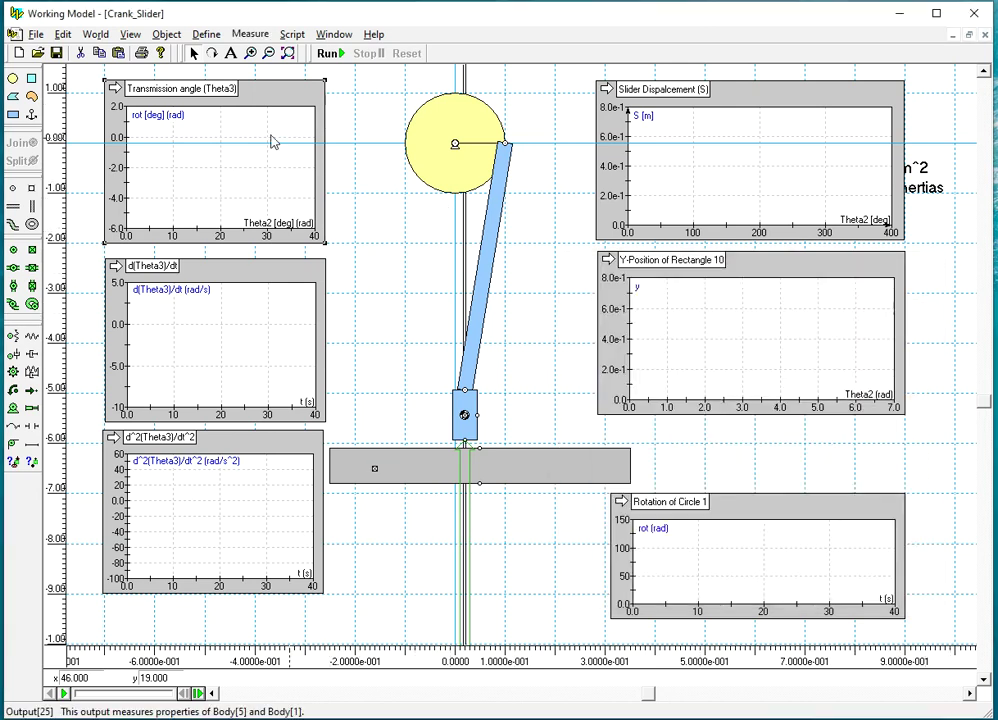
click(334, 34)
click(355, 68)
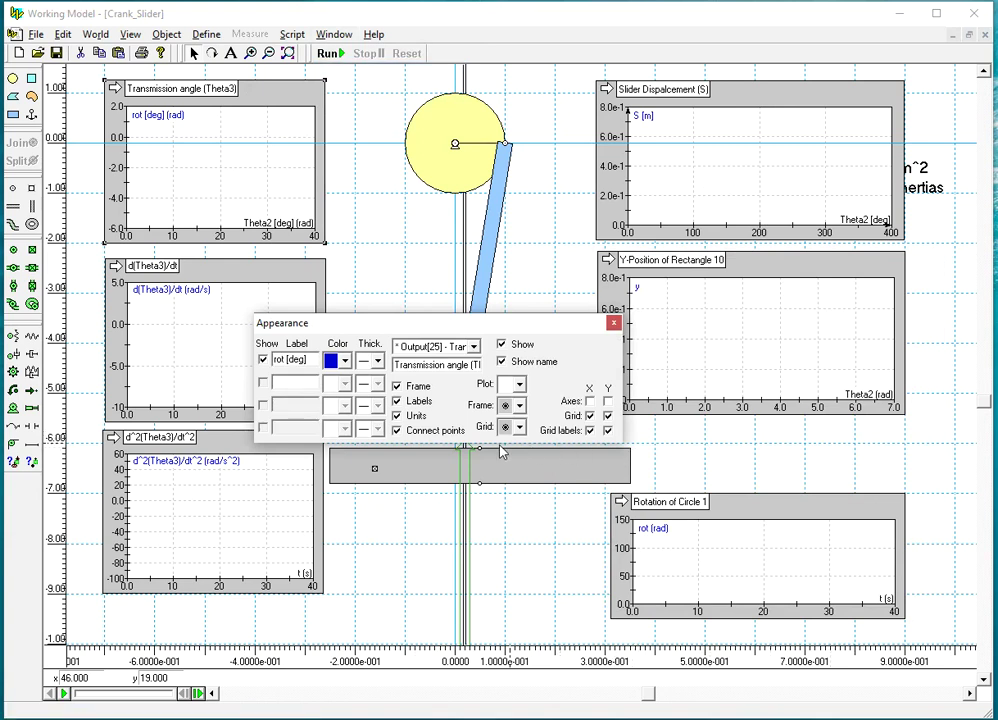
click(410, 416)
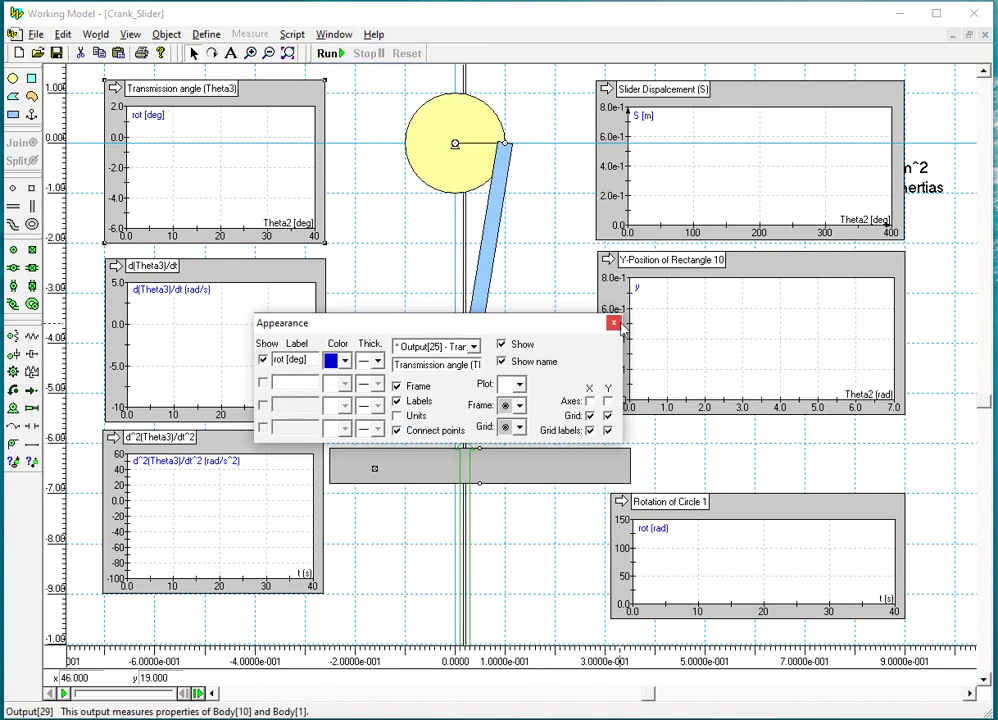
click(613, 323)
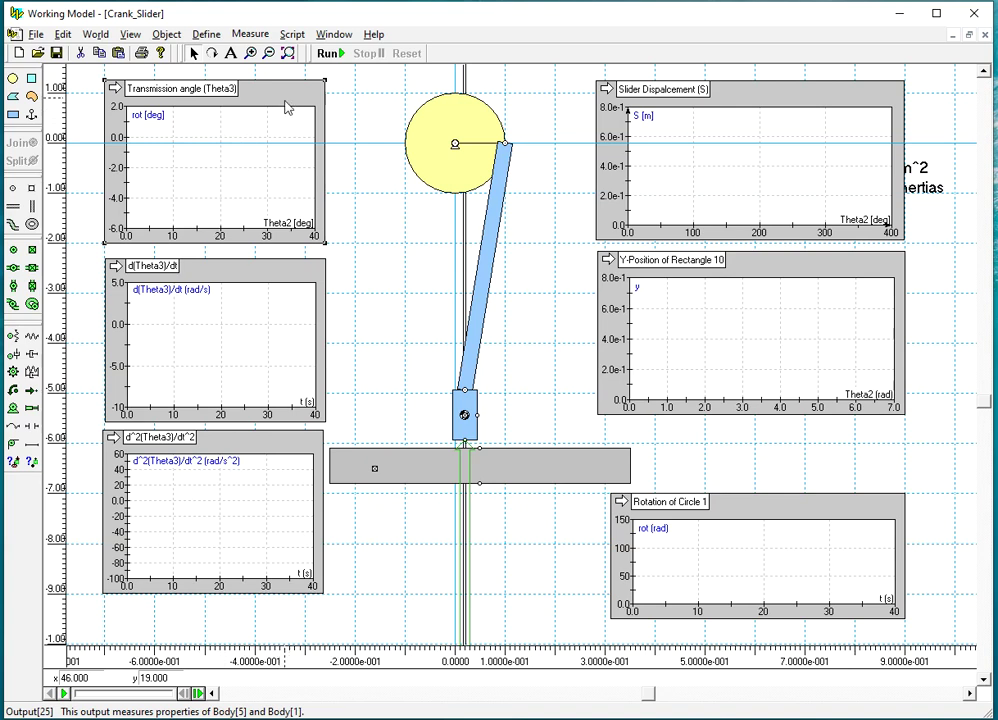
- Turn off y1 auto-scaling on the transmission angle graph and set its vertical range to 0–180
double_click(240, 90)
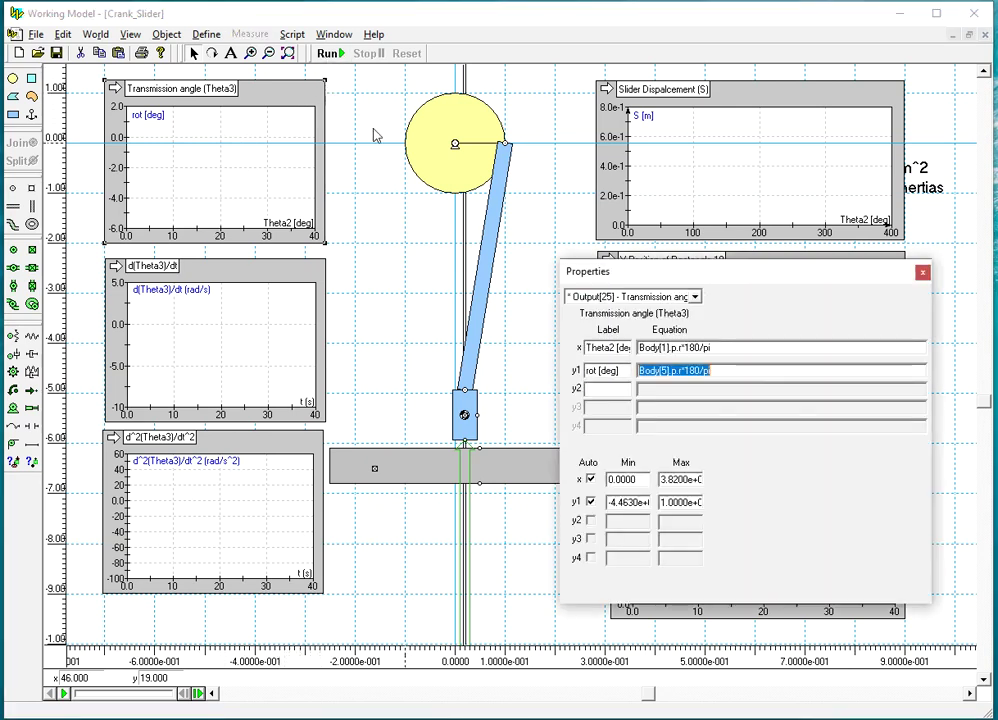
click(922, 272)
click(328, 53)
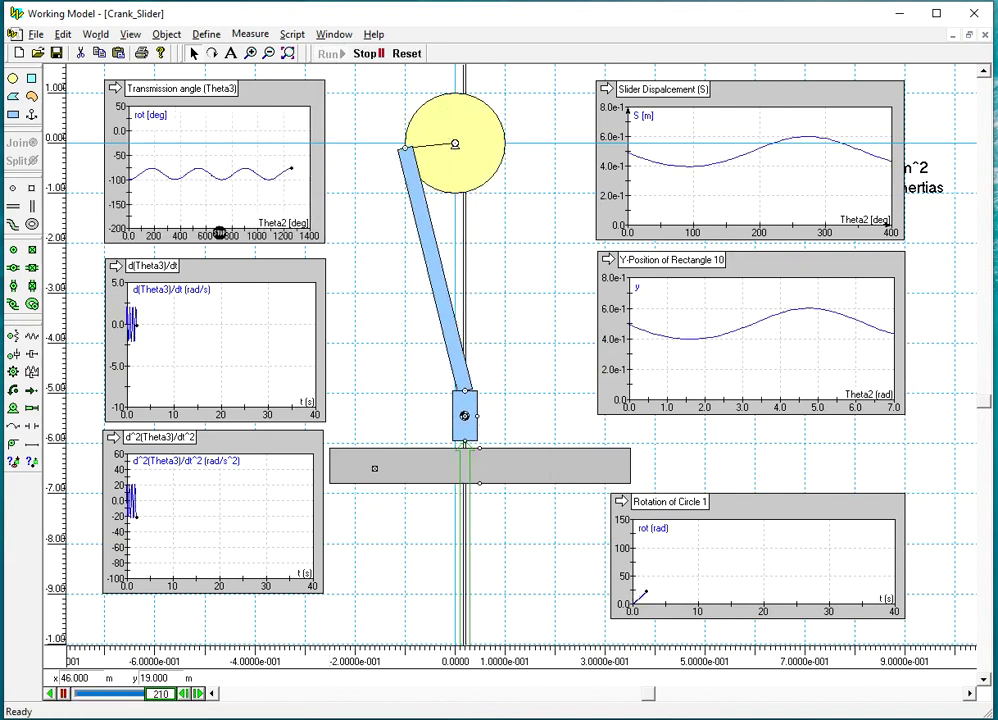
click(367, 57)
double_click(310, 100)
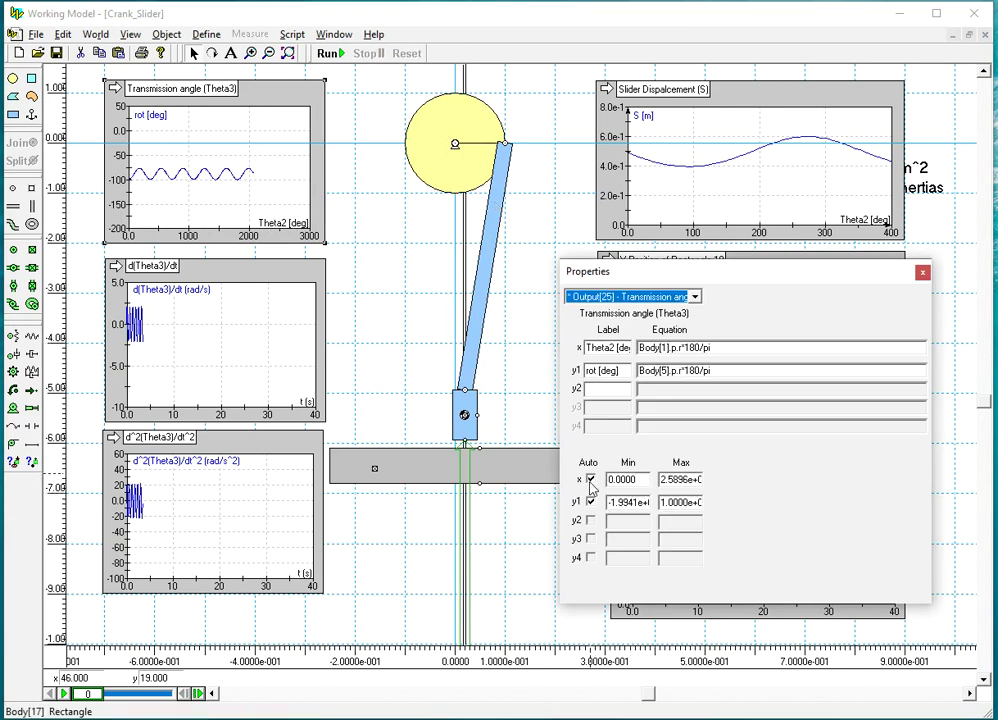
click(590, 502)
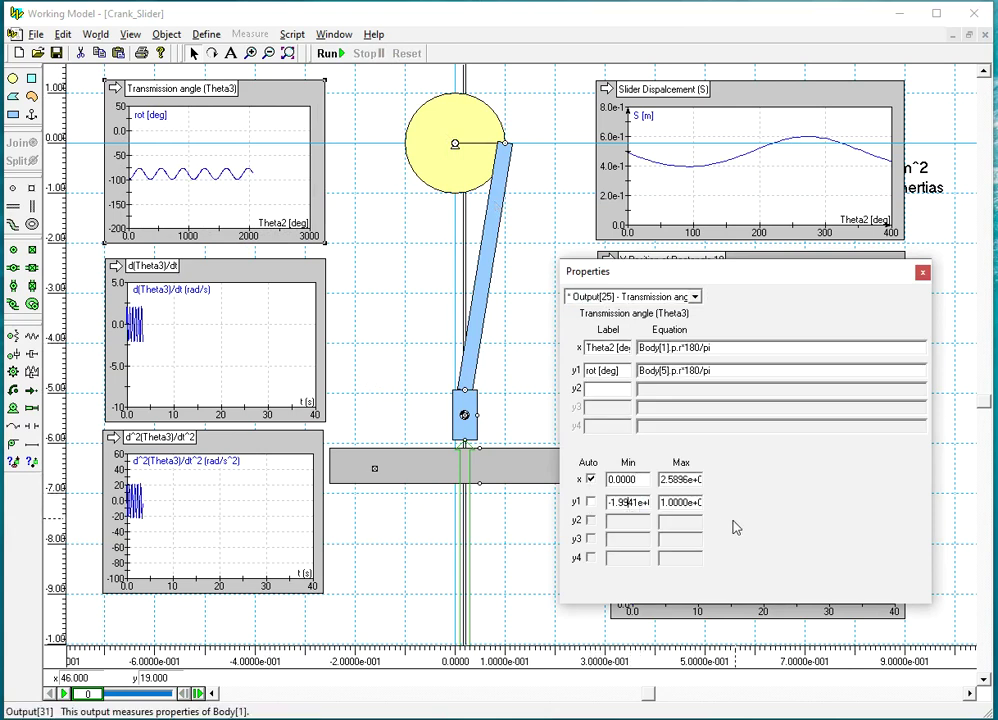
key(BackSpace)
text(-)
key(Tab)
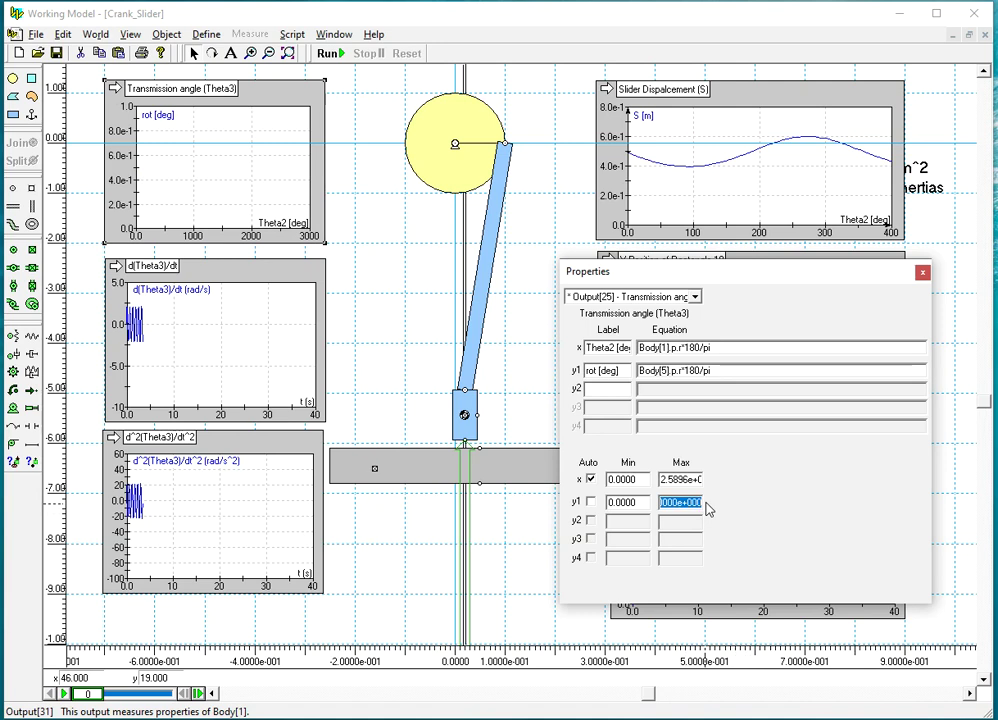
text(180)
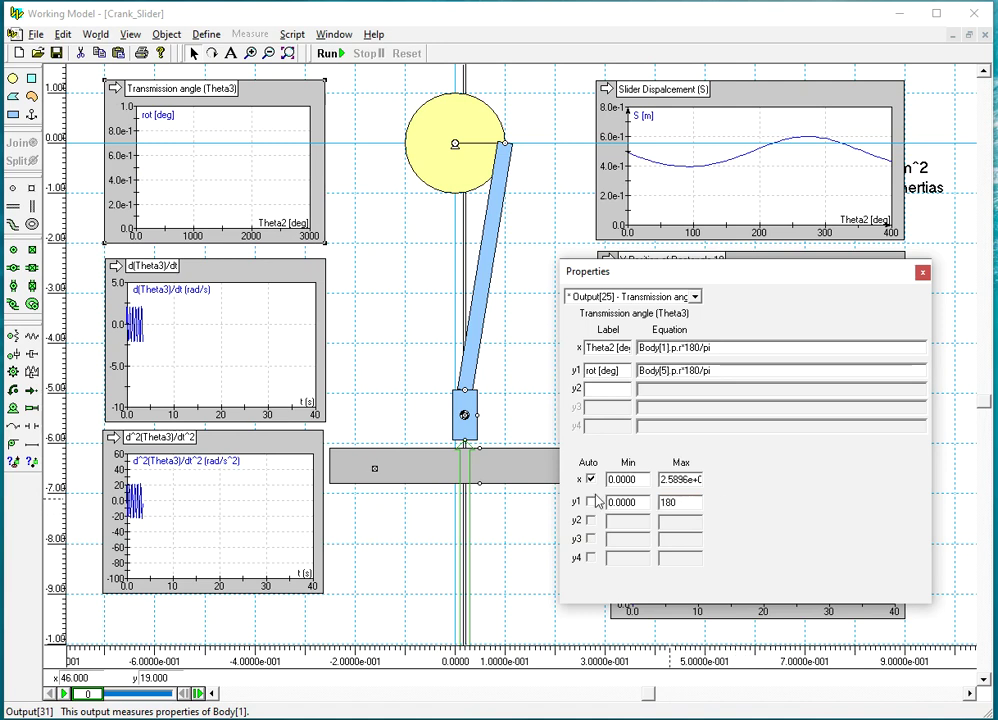
click(620, 503)
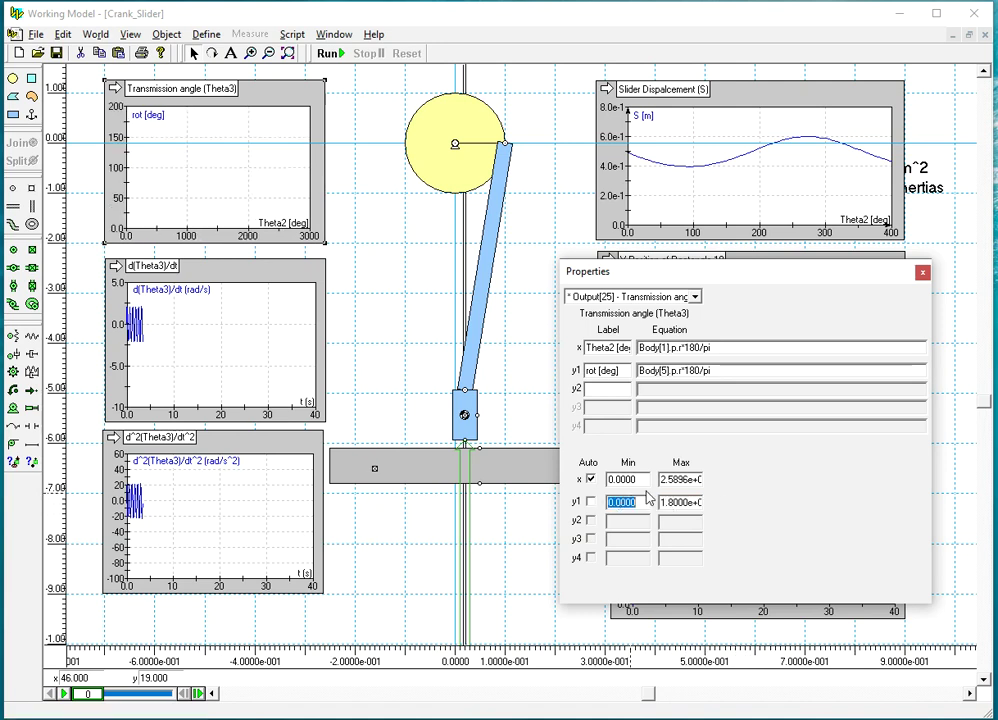
- Fix the horizontal axis maximum, ending at 360, and run the simulation again
click(621, 479)
click(662, 479)
key(shift+End)
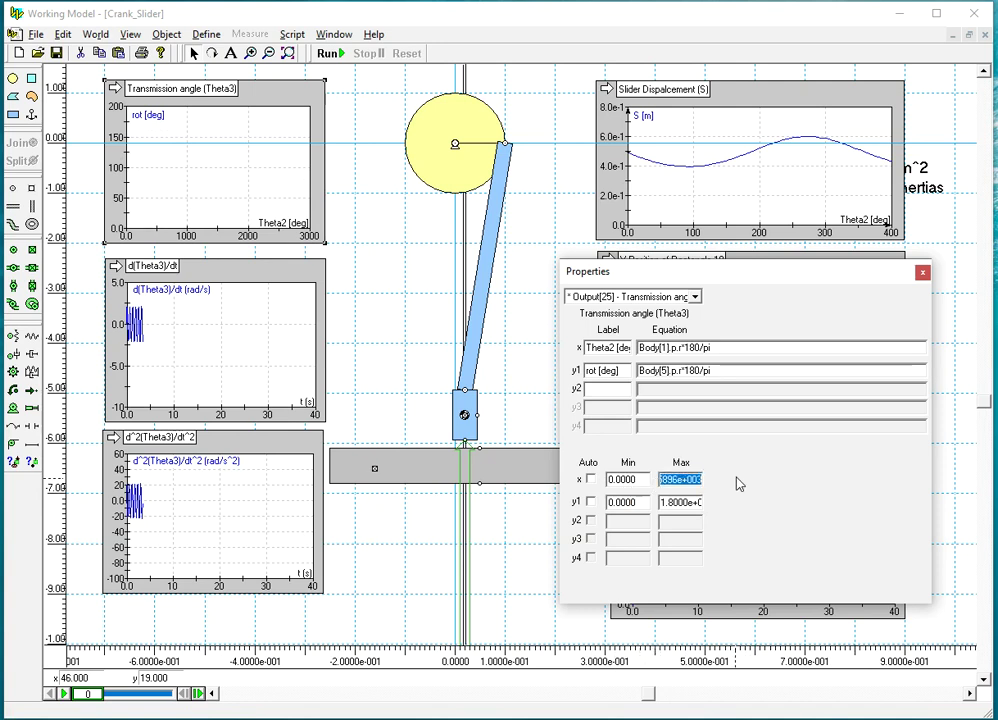
text(6.3)
click(922, 272)
double_click(733, 514)
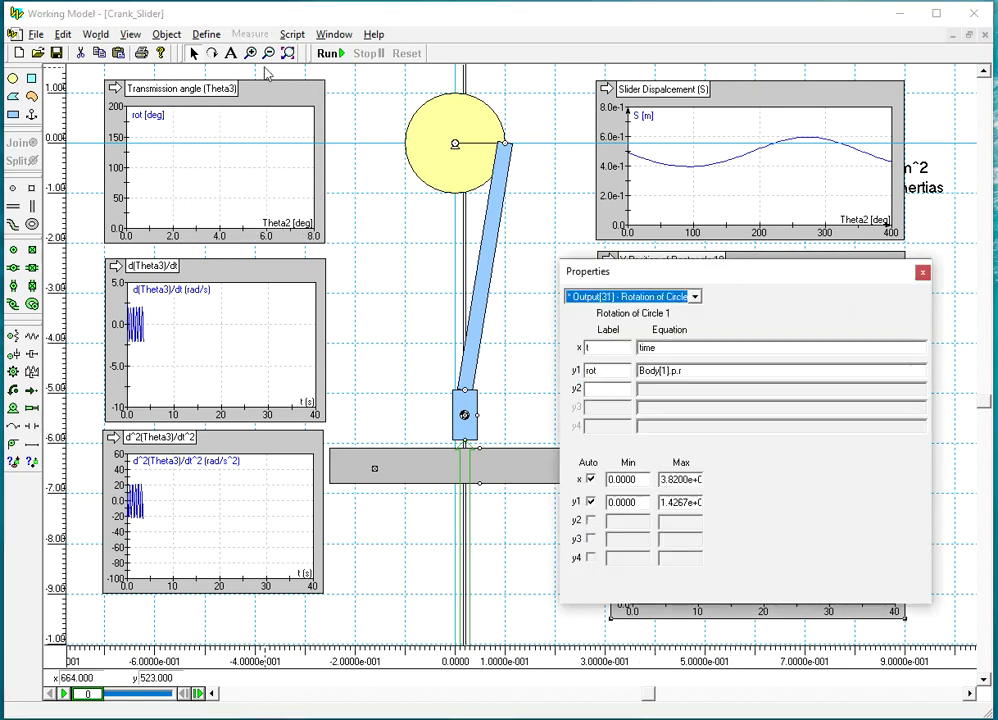
click(279, 96)
click(688, 480)
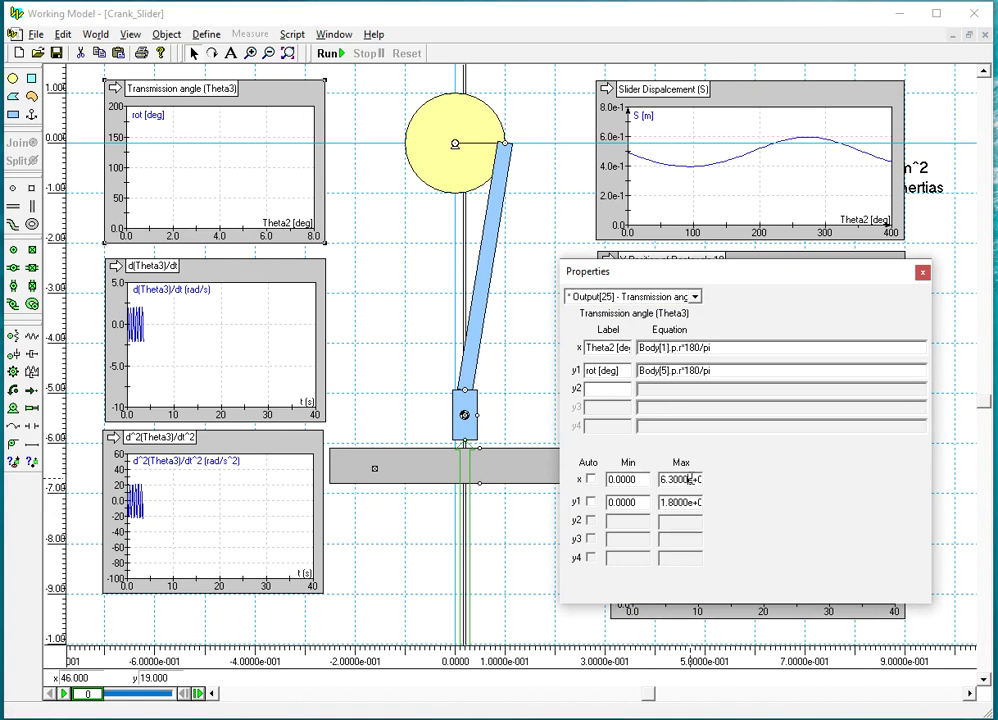
double_click(688, 480)
key(BackSpace)
click(924, 276)
click(328, 53)
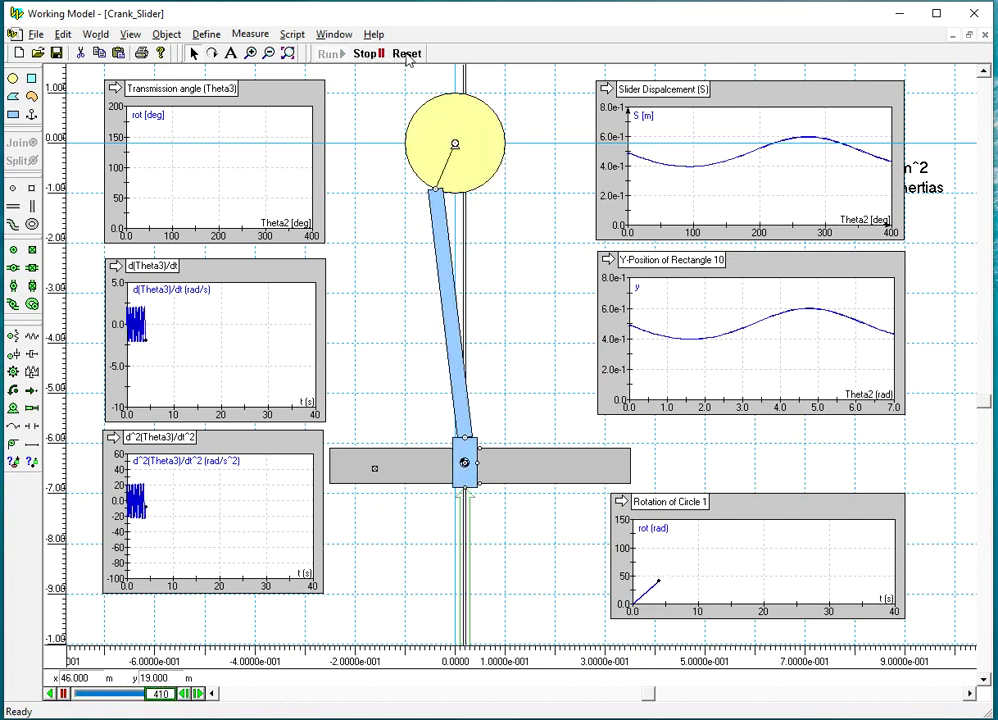
- Turn horizontal auto-scaling back on, edit the horizontal maximum, and rerun the simulation
click(406, 53)
double_click(205, 88)
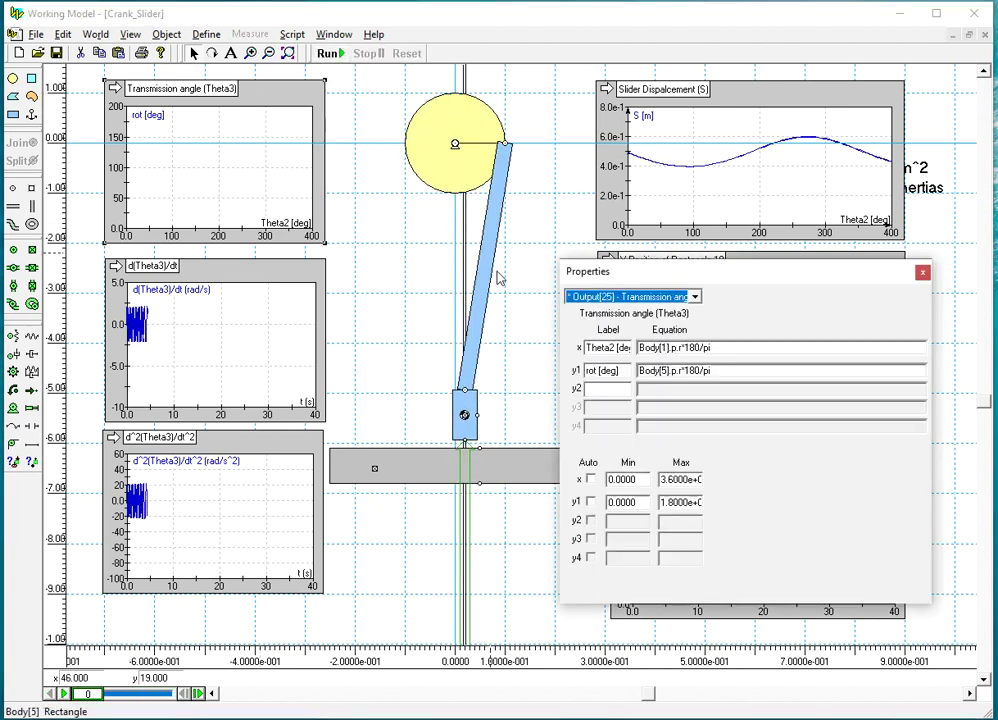
click(590, 480)
key(Tab)
key(Tab)
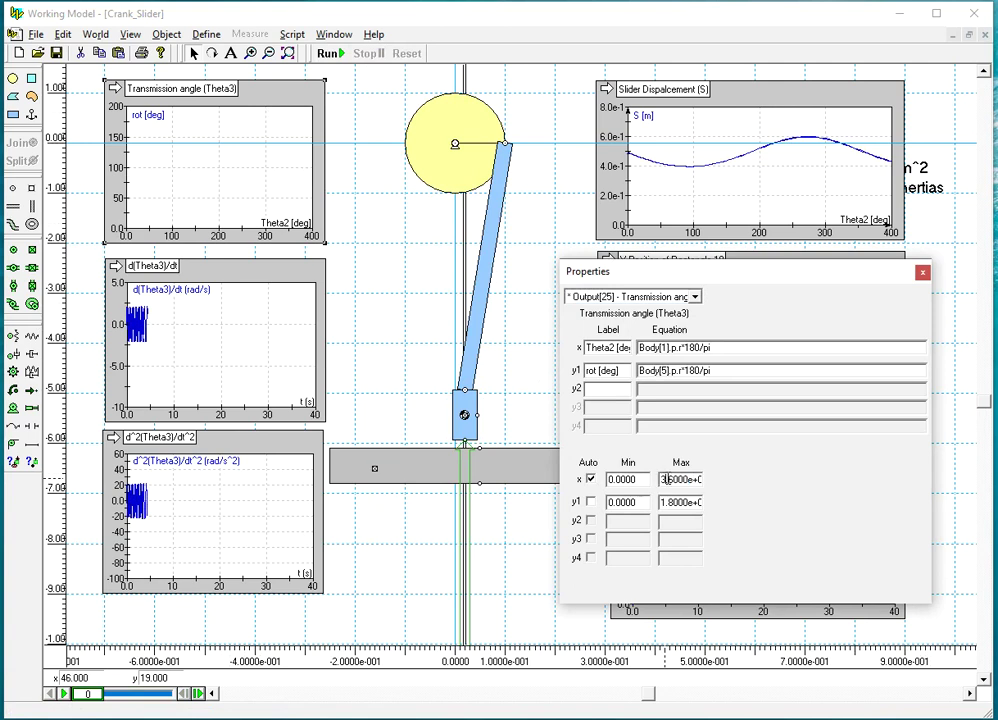
key(BackSpace)
text(0)
click(922, 272)
click(330, 53)
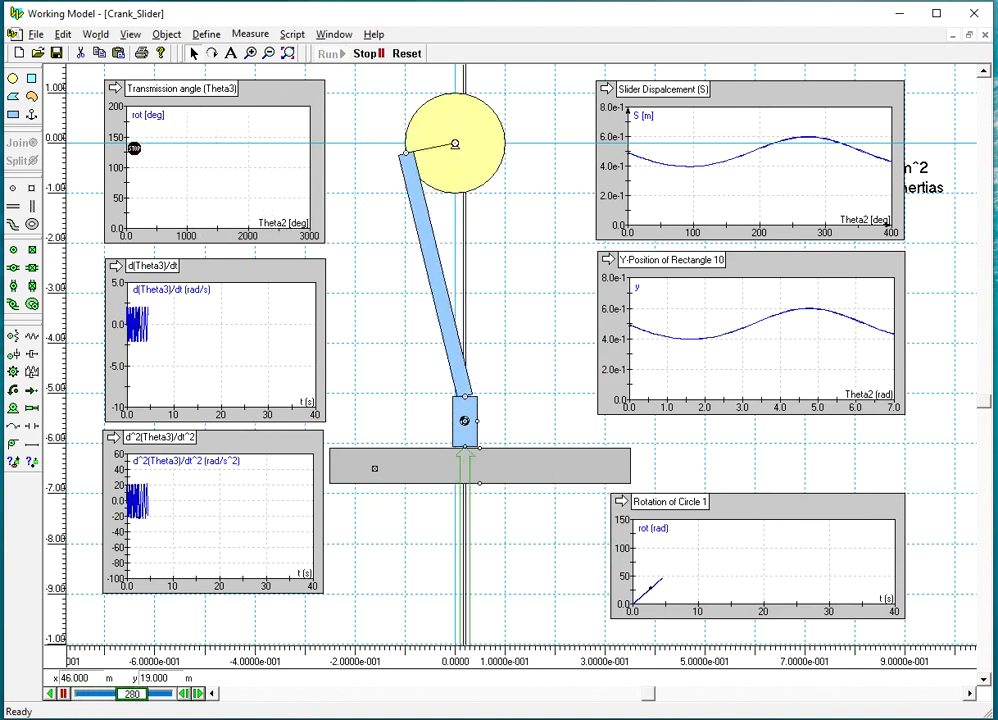
- Toggle vertical auto-scaling, clear an axis value, and run the simulation again
click(367, 53)
click(406, 53)
double_click(275, 105)
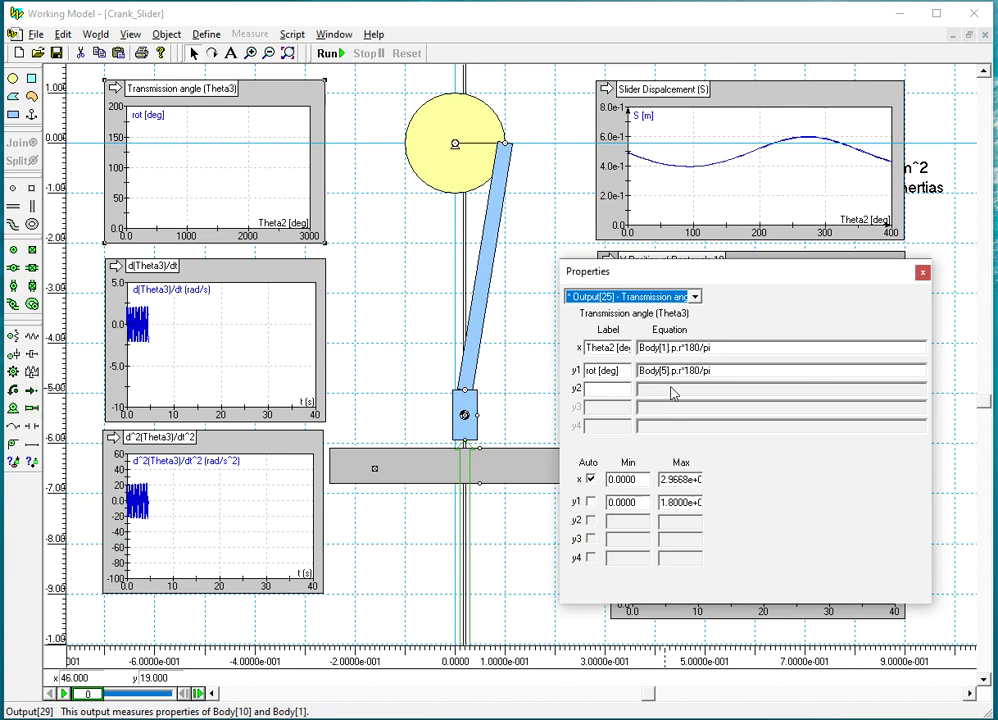
click(591, 503)
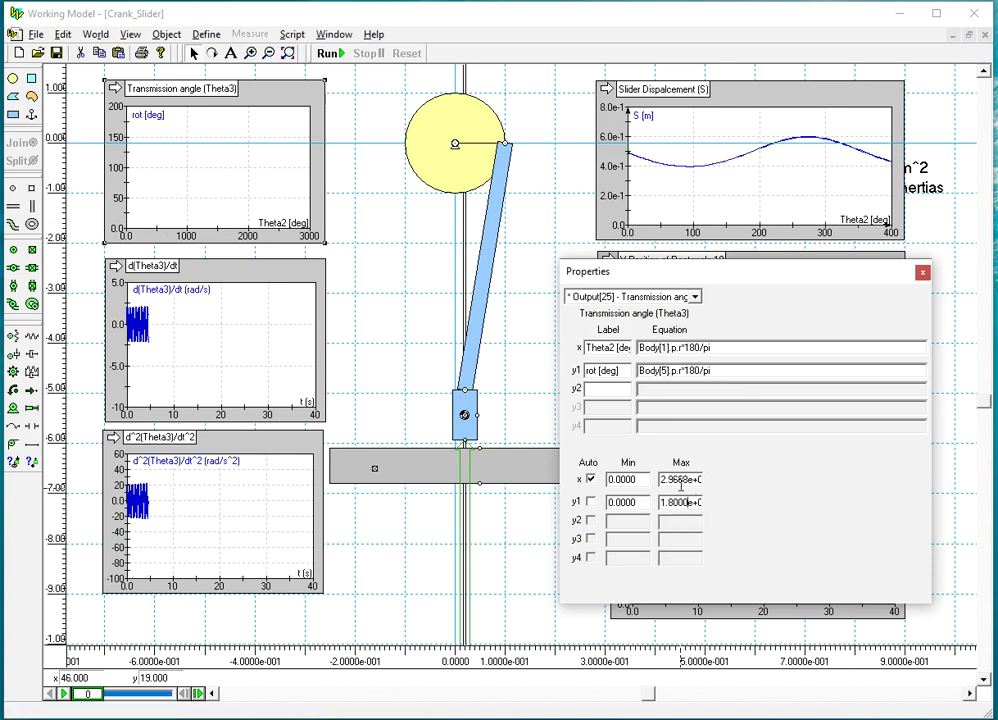
key(BackSpace)
click(922, 276)
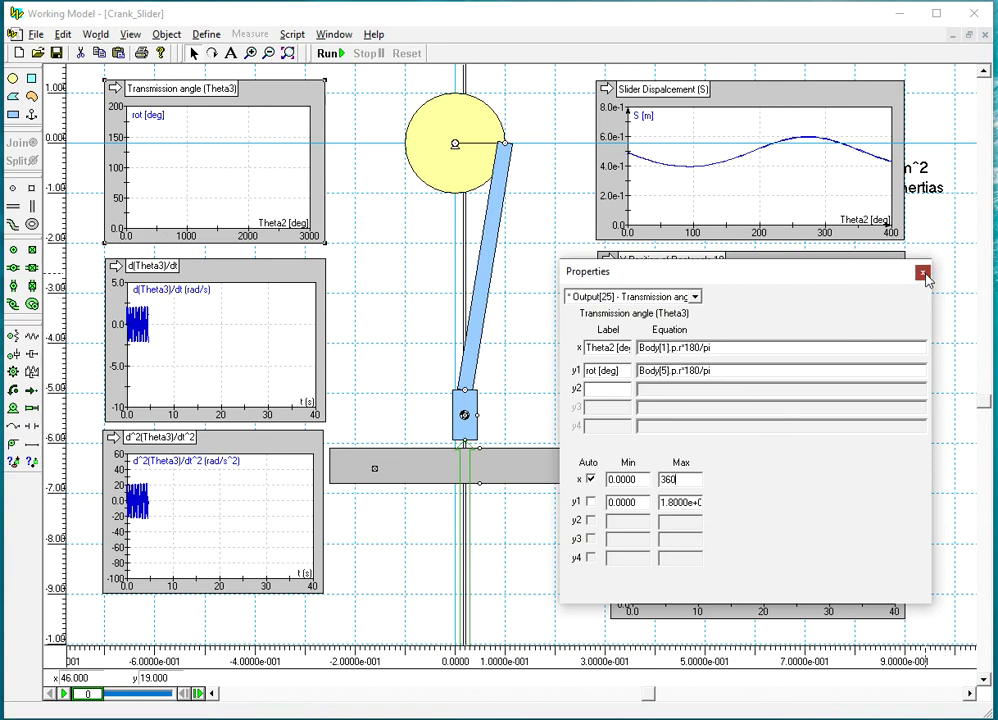
click(329, 53)
- Fix the horizontal maximum at 6.3 and the vertical maximum at 180, then rerun
click(366, 53)
click(406, 53)
double_click(268, 96)
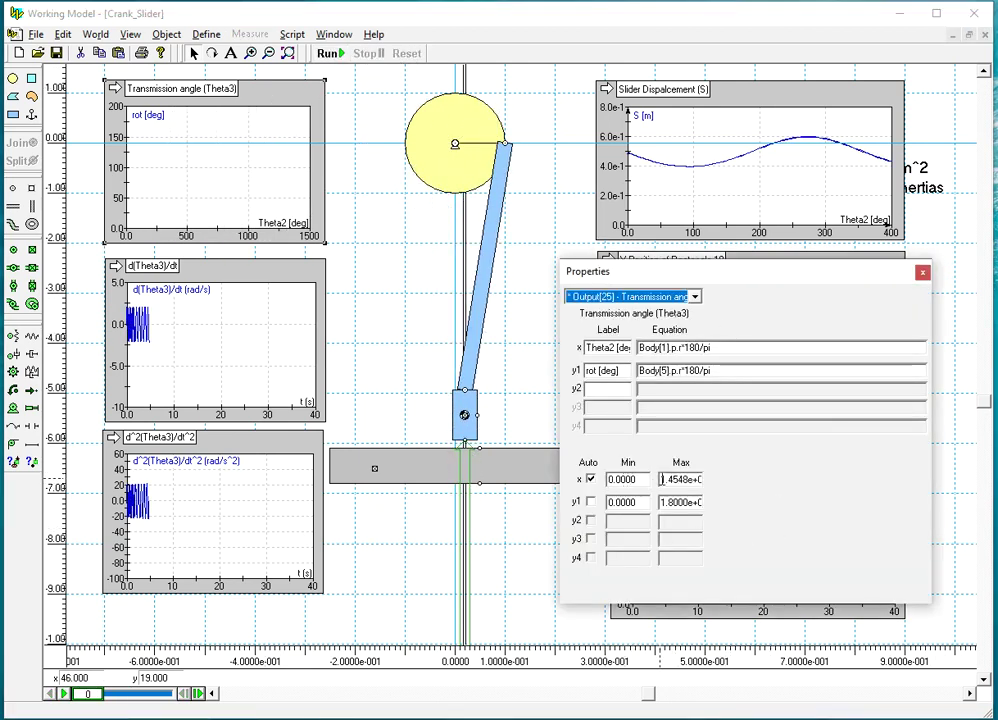
drag(660, 479, 704, 488)
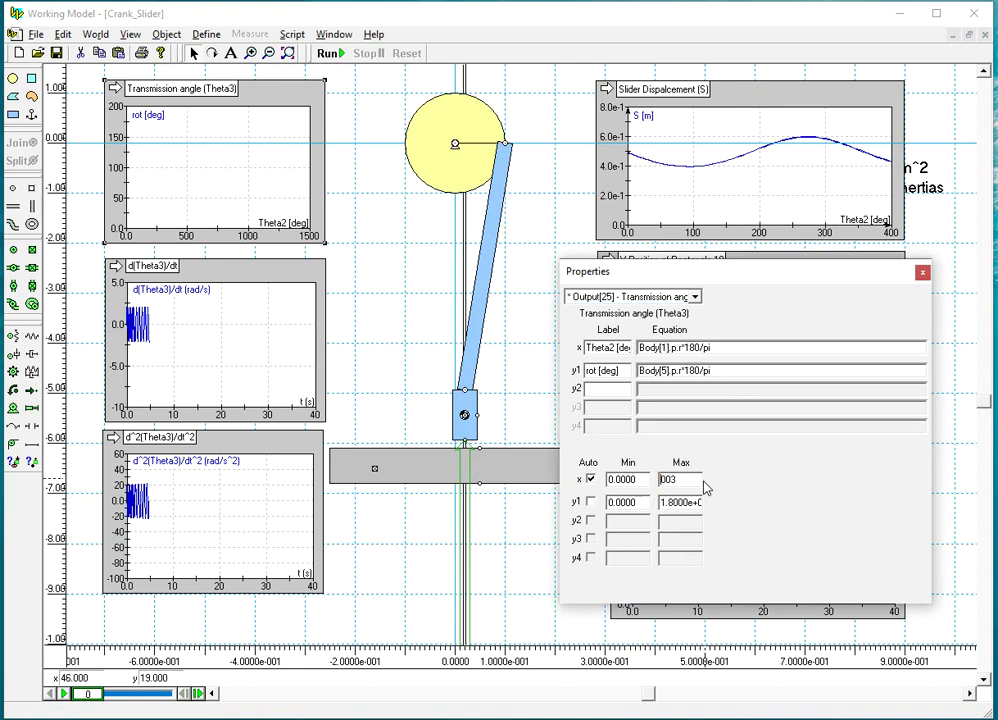
click(922, 272)
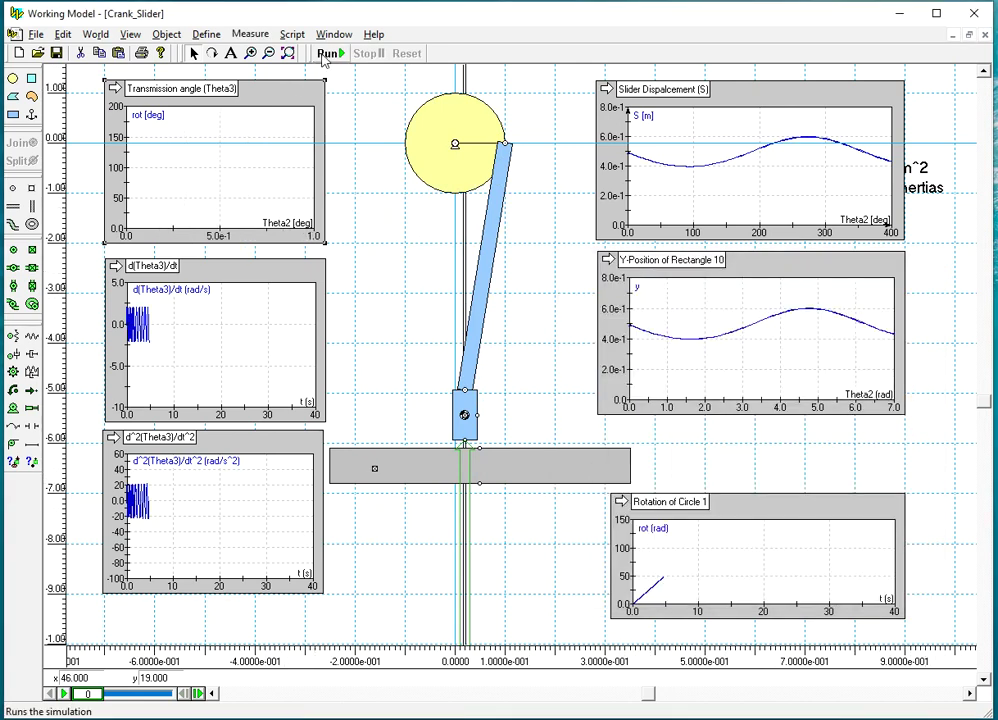
double_click(285, 100)
double_click(680, 479)
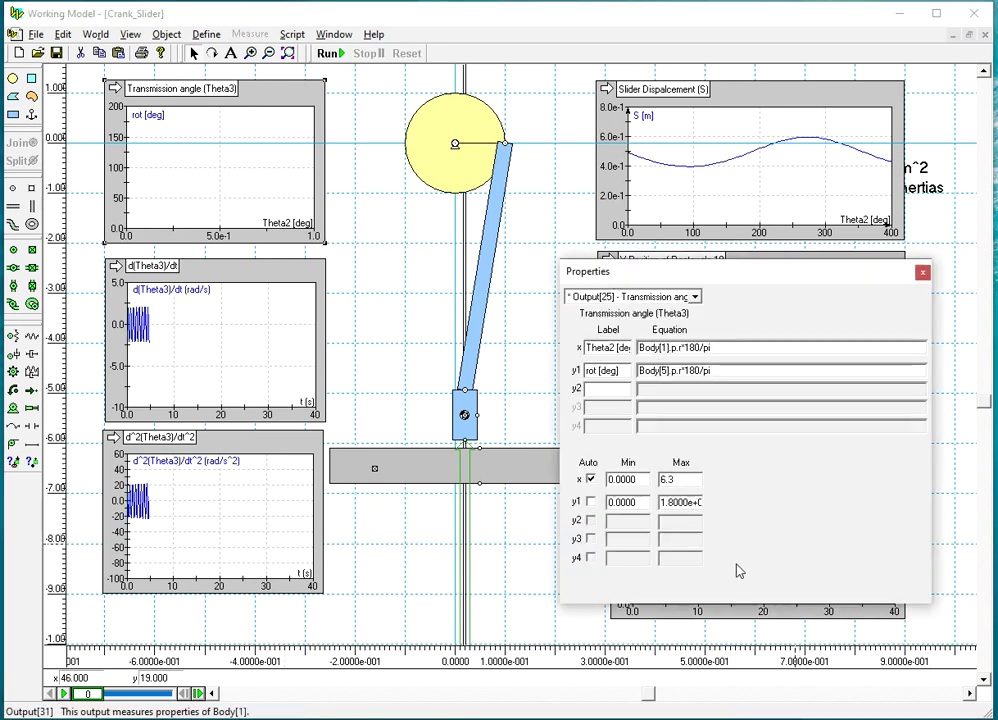
click(590, 479)
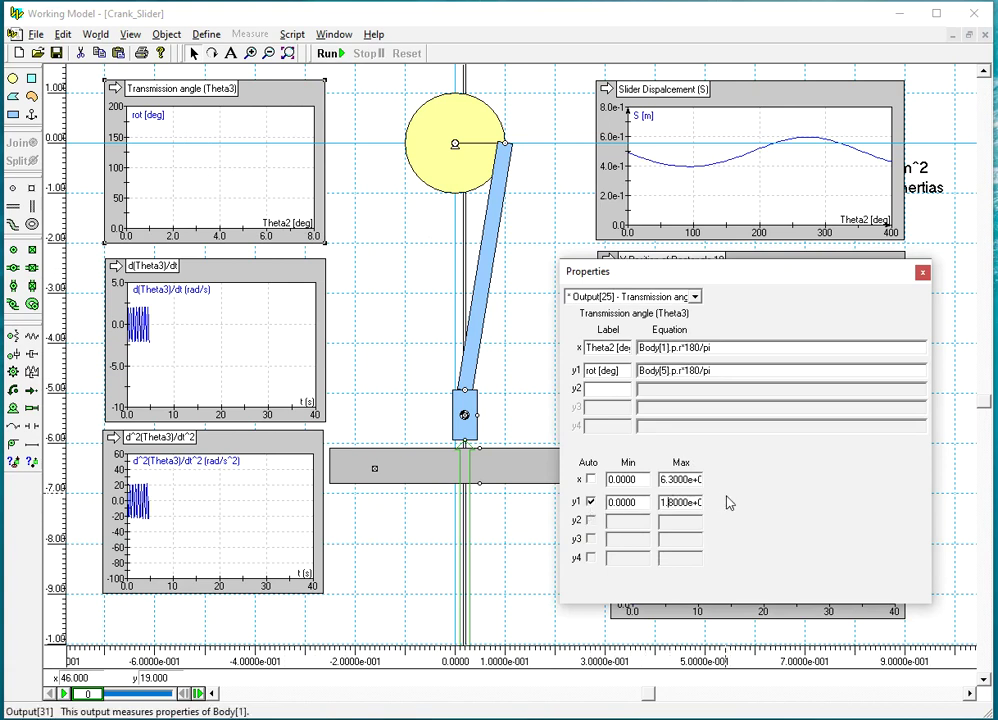
key(Delete)
key(Delete)
key(Delete)
key(Delete)
key(Delete)
key(Delete)
key(Delete)
key(Delete)
key(Delete)
key(Delete)
key(Delete)
text(180)
click(922, 272)
click(328, 53)
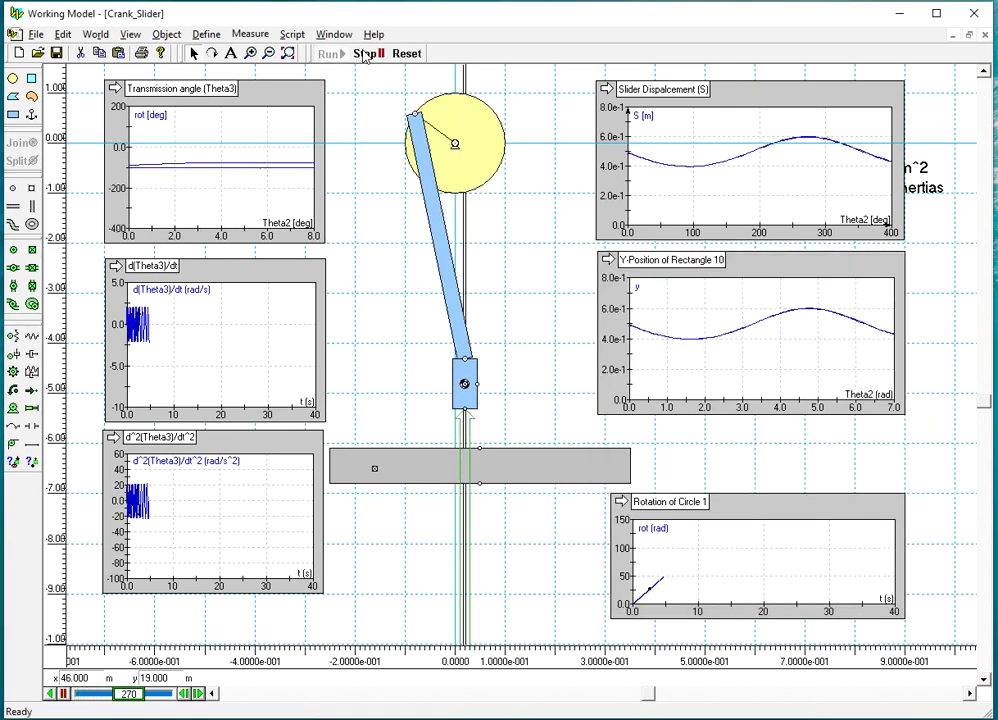
- Enter 36 as the vertical maximum and set the horizontal range to 0–400
click(368, 53)
click(407, 54)
double_click(282, 94)
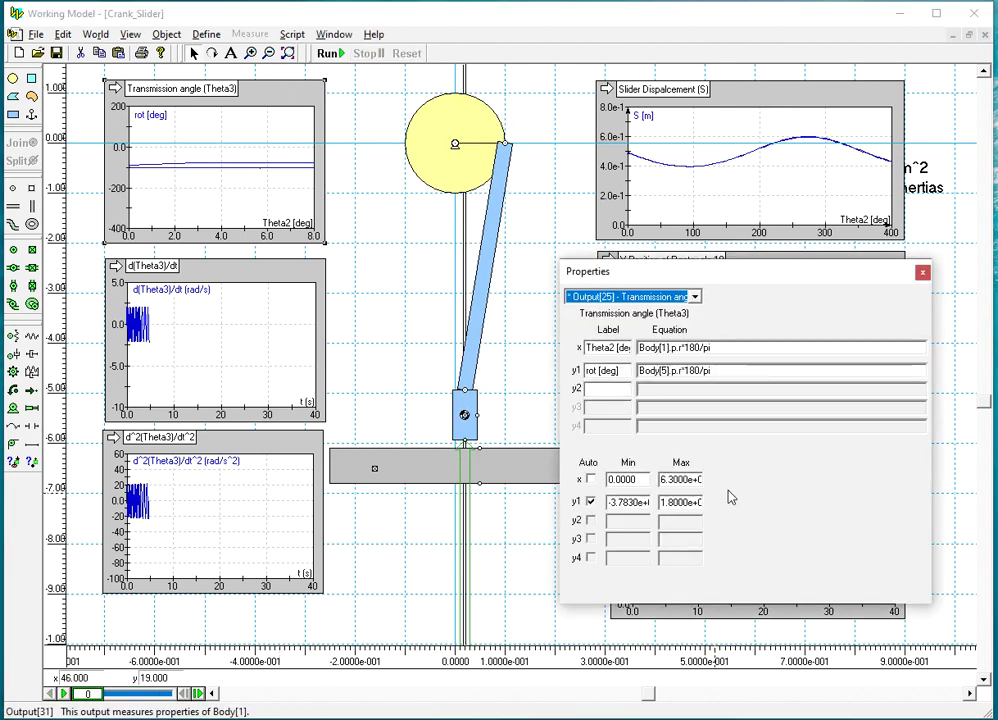
key(Tab)
text(36)
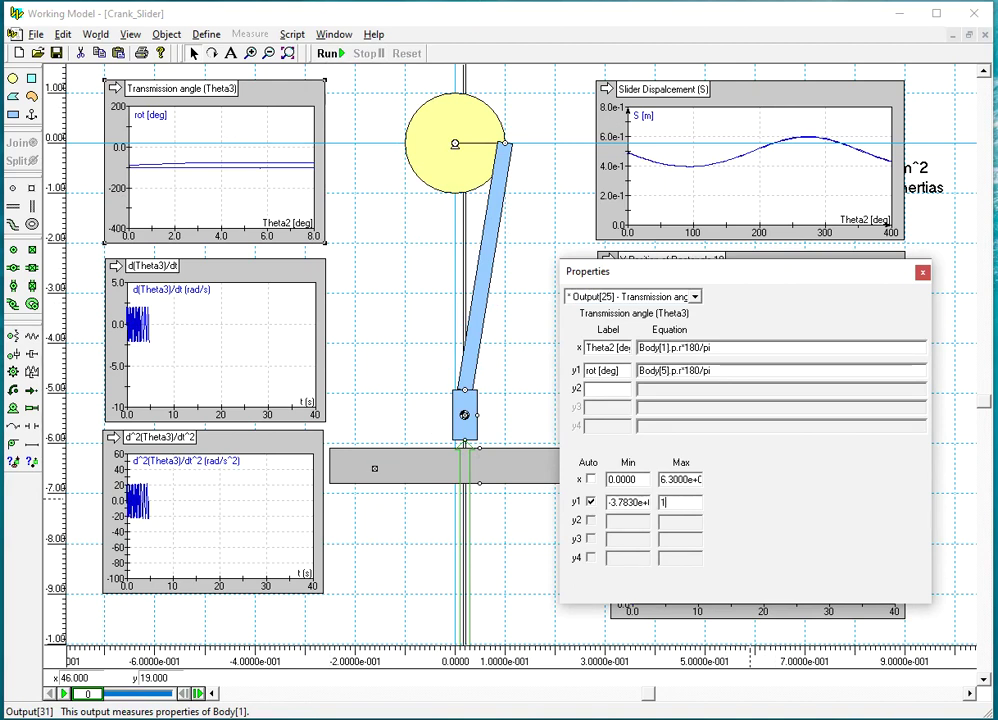
click(685, 480)
double_click(685, 480)
key(BackSpace)
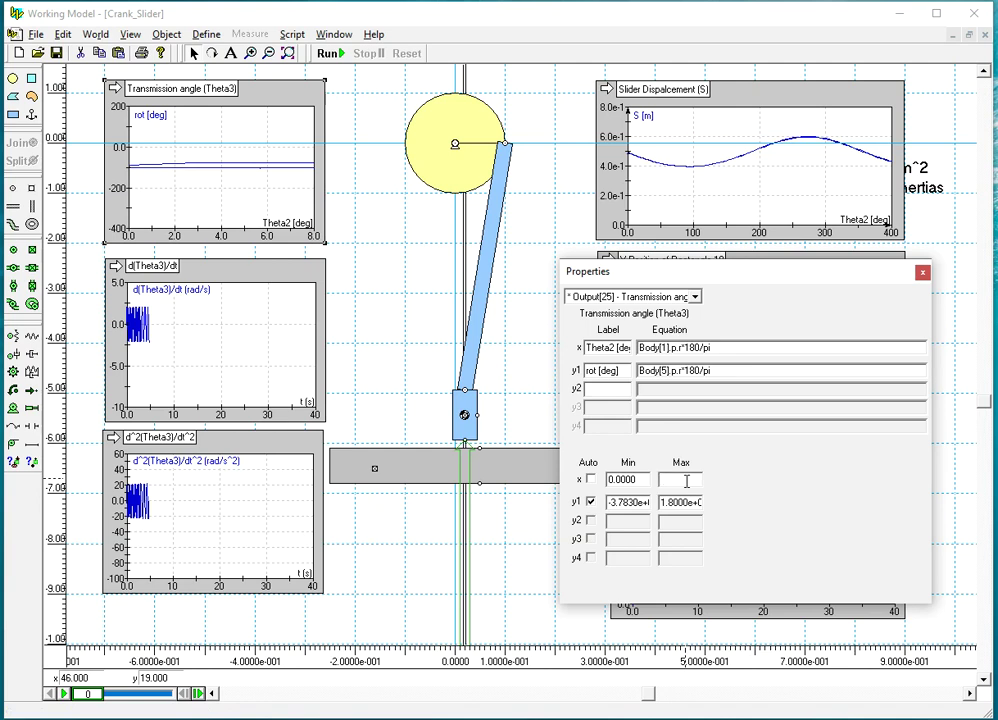
click(923, 272)
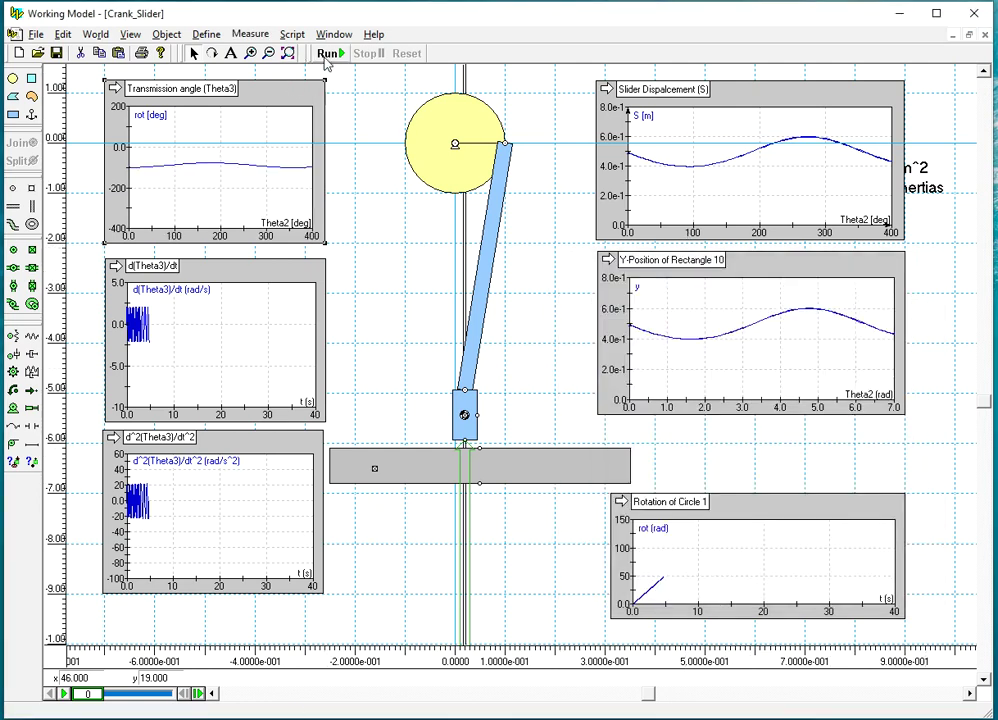
- Turn off vertical auto-scaling, set the vertical range to 60–120, and start the run
double_click(291, 96)
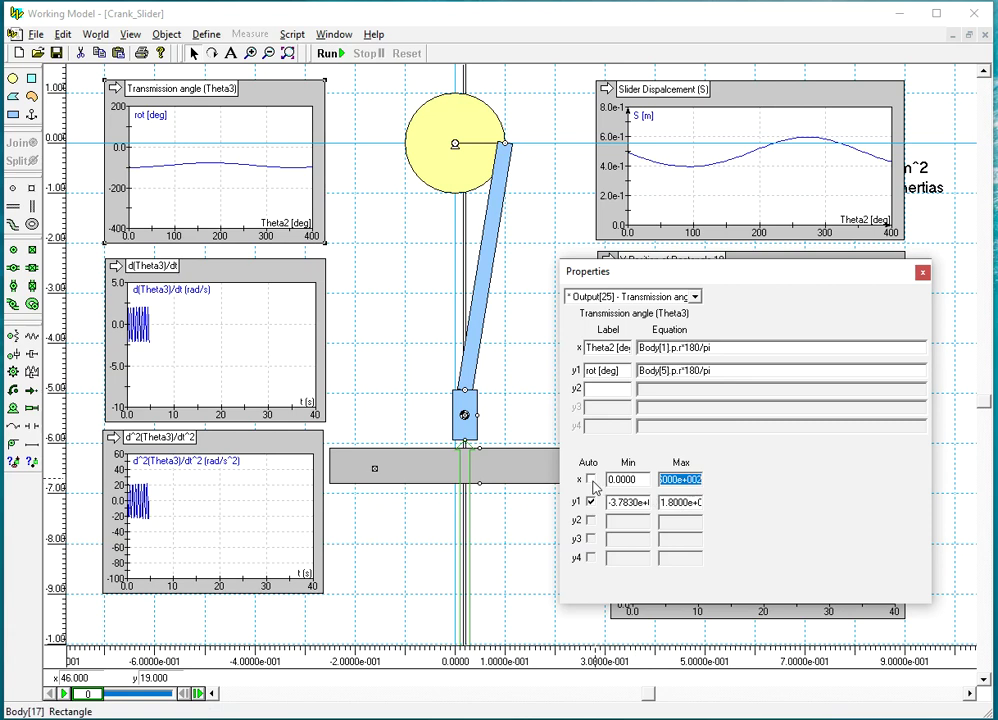
click(637, 502)
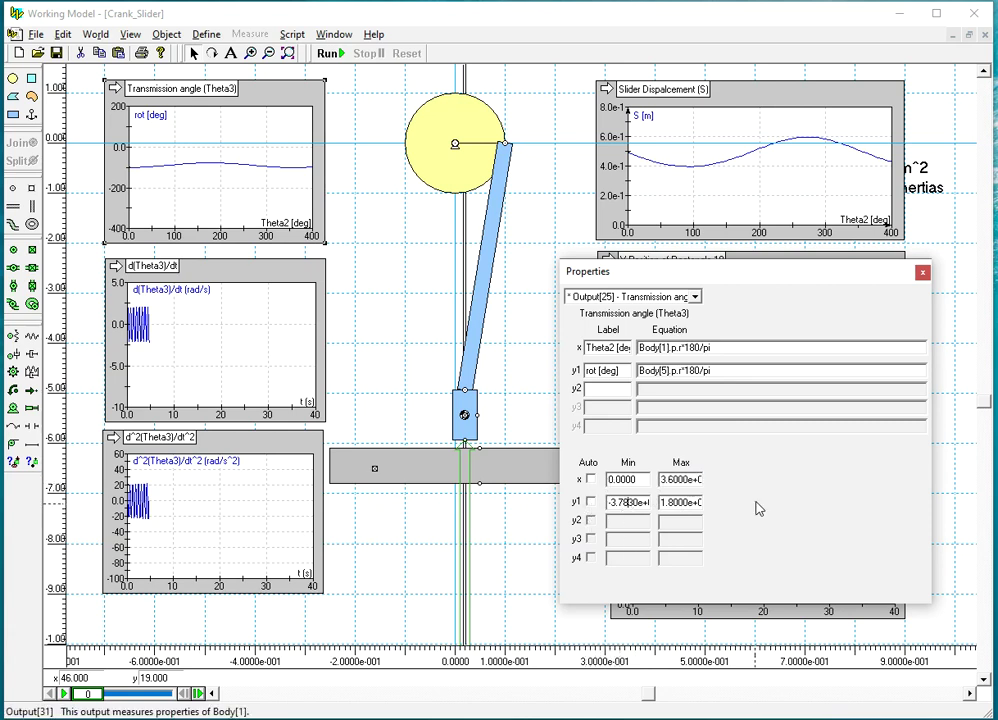
key(shift+Home)
key(BackSpace)
key(Tab)
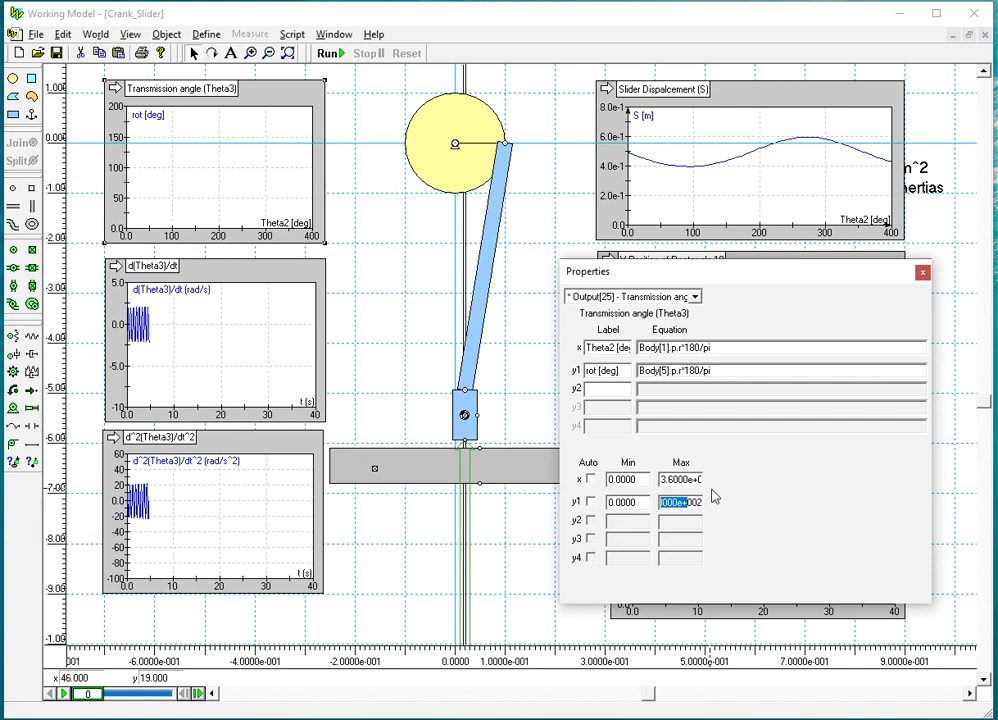
key(Home)
key(shift+End)
key(BackSpace)
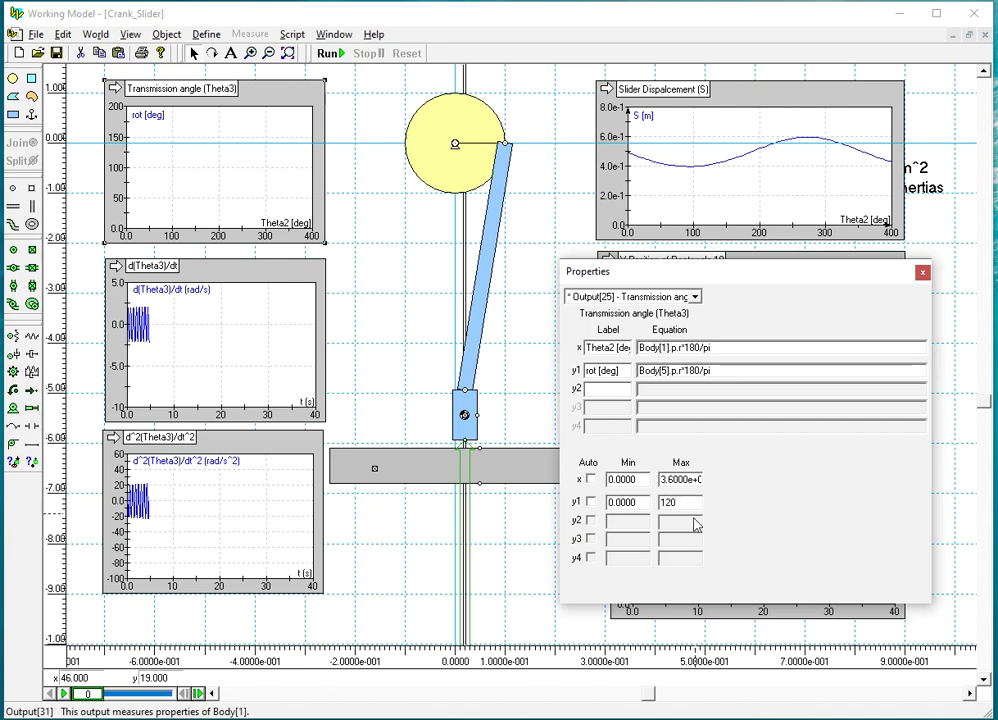
key(Return)
double_click(640, 503)
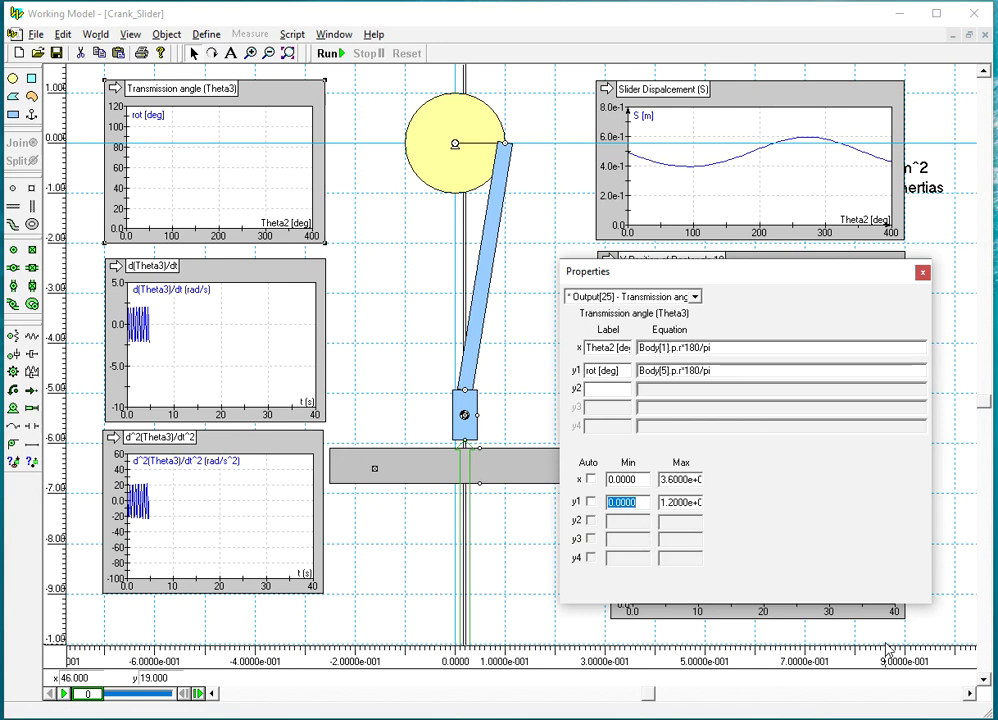
text(60)
click(922, 273)
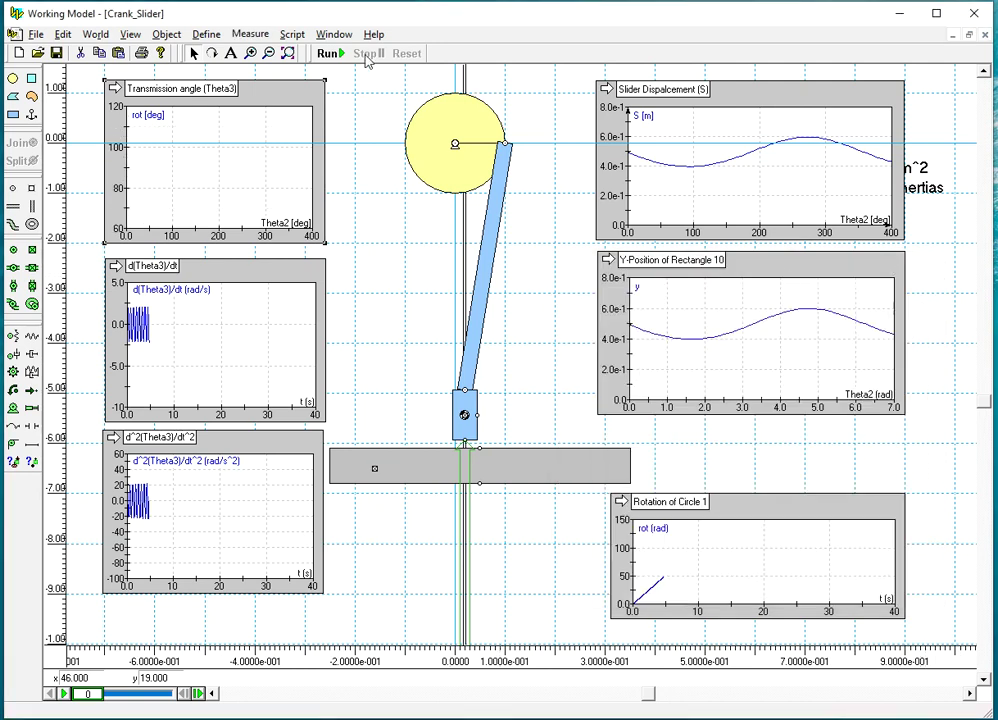
click(329, 53)
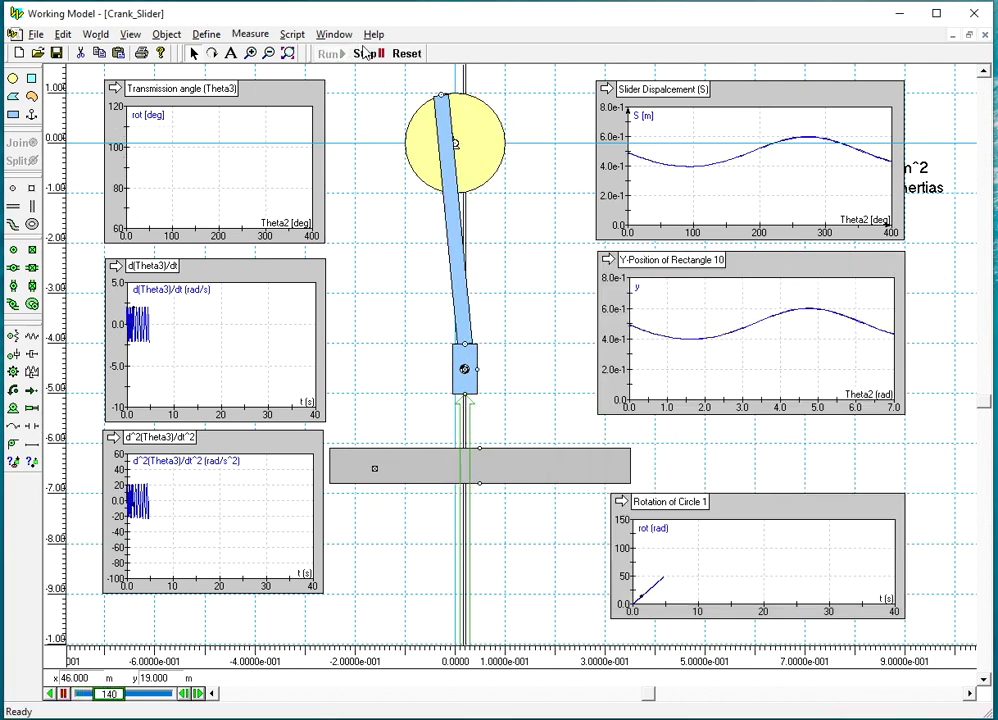
- Re-enable y1 Auto on the Transmission angle graph with Min and Max 0, then rerun and reset
click(402, 55)
double_click(274, 98)
click(591, 503)
drag(607, 503, 633, 505)
key(BackSpace)
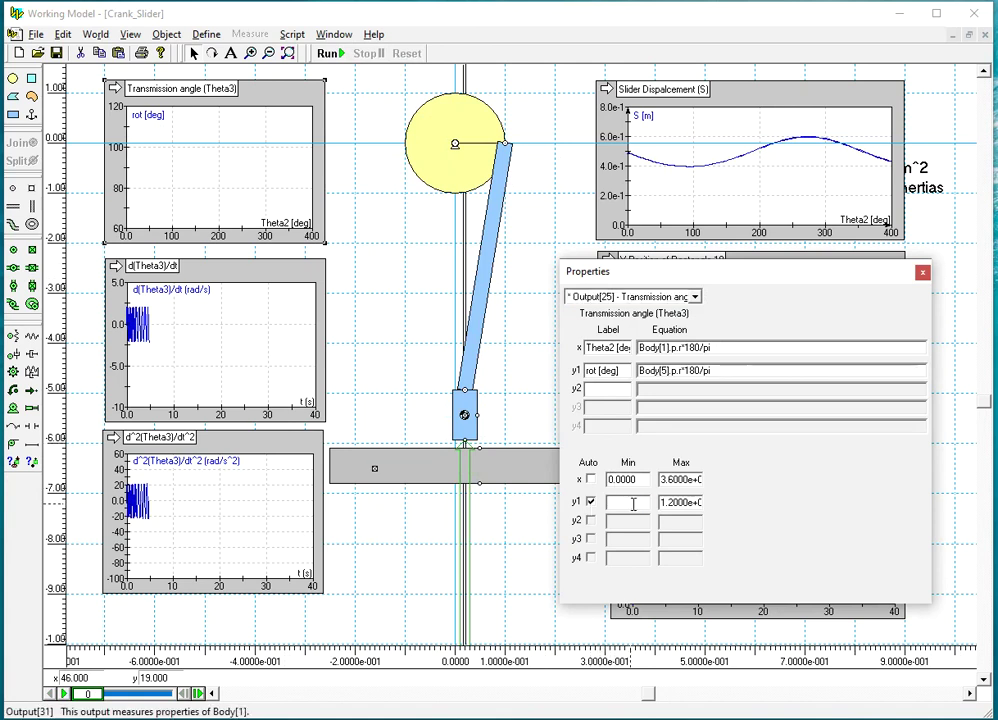
click(685, 506)
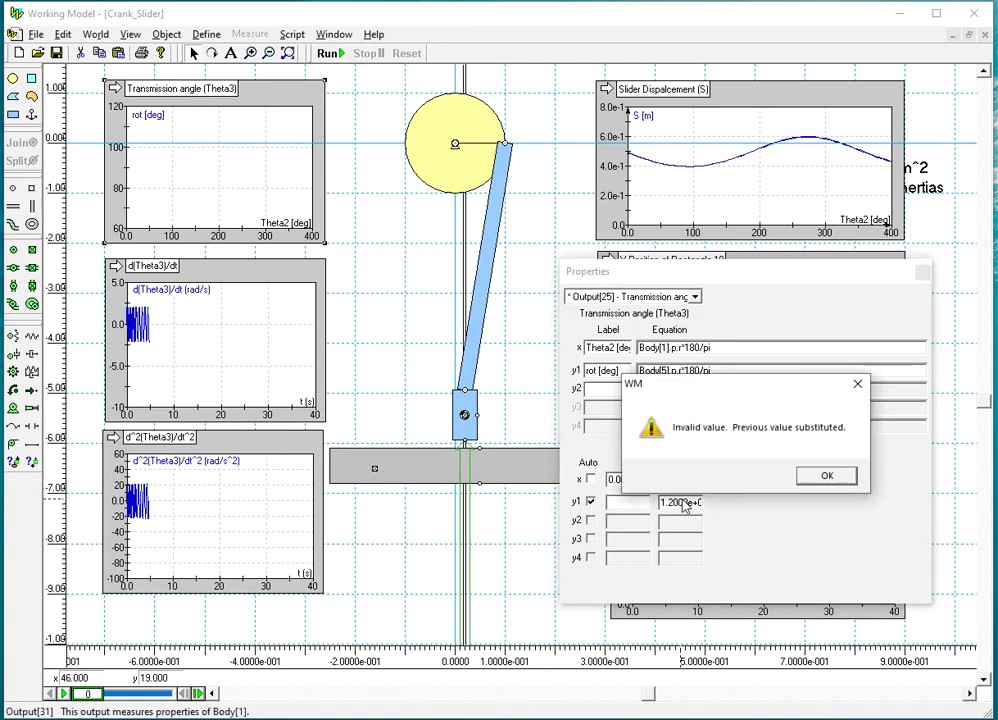
click(825, 477)
text(0)
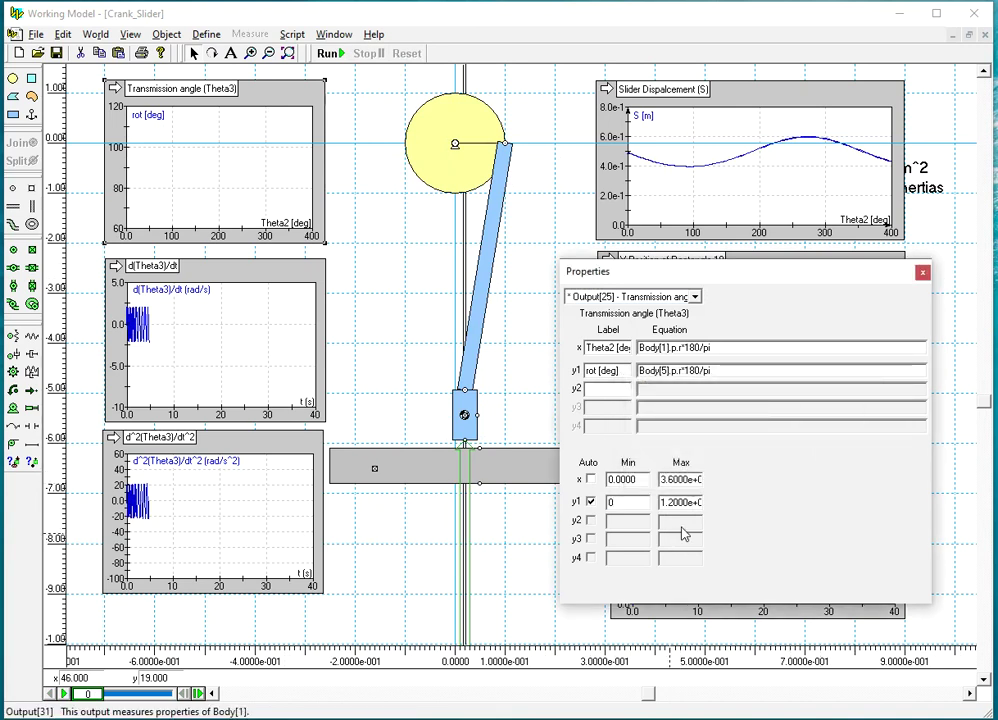
key(Tab)
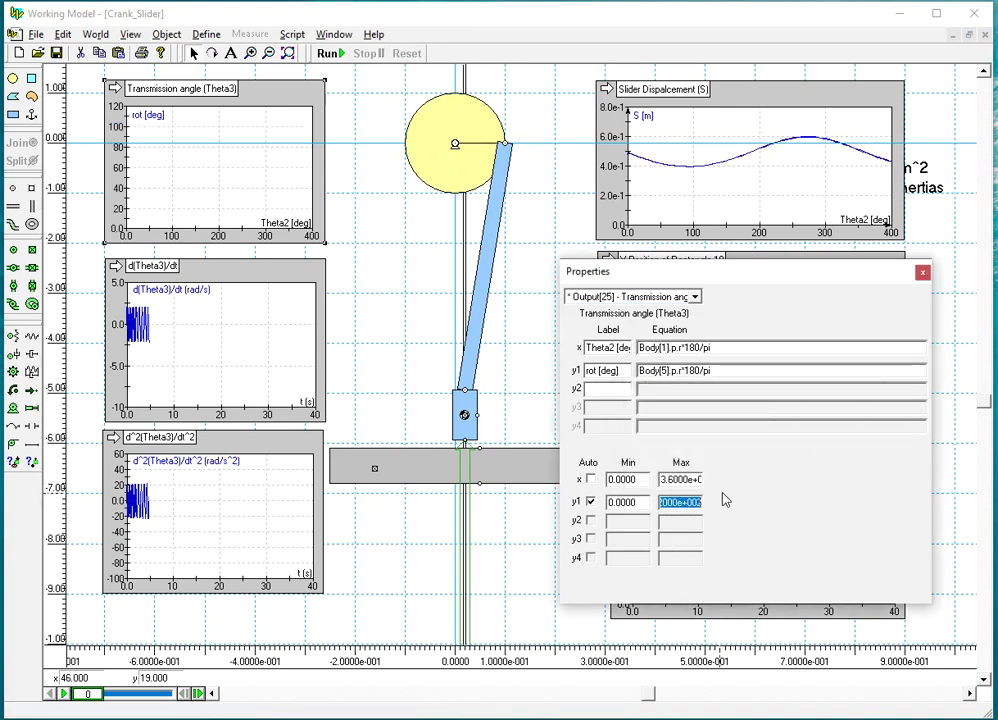
text(0)
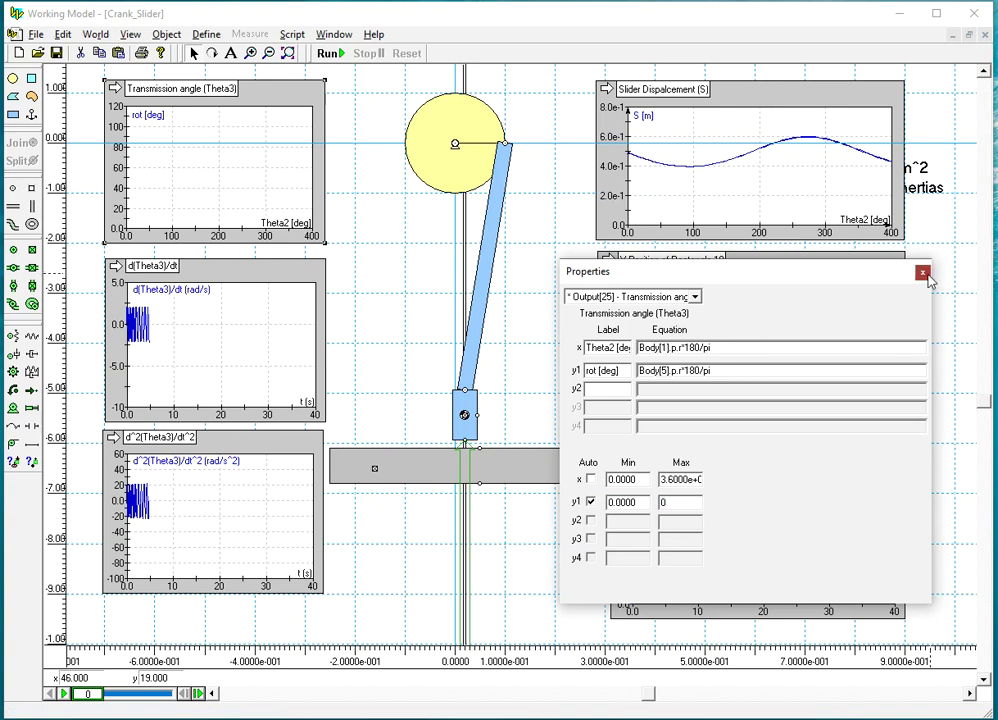
click(922, 272)
click(329, 53)
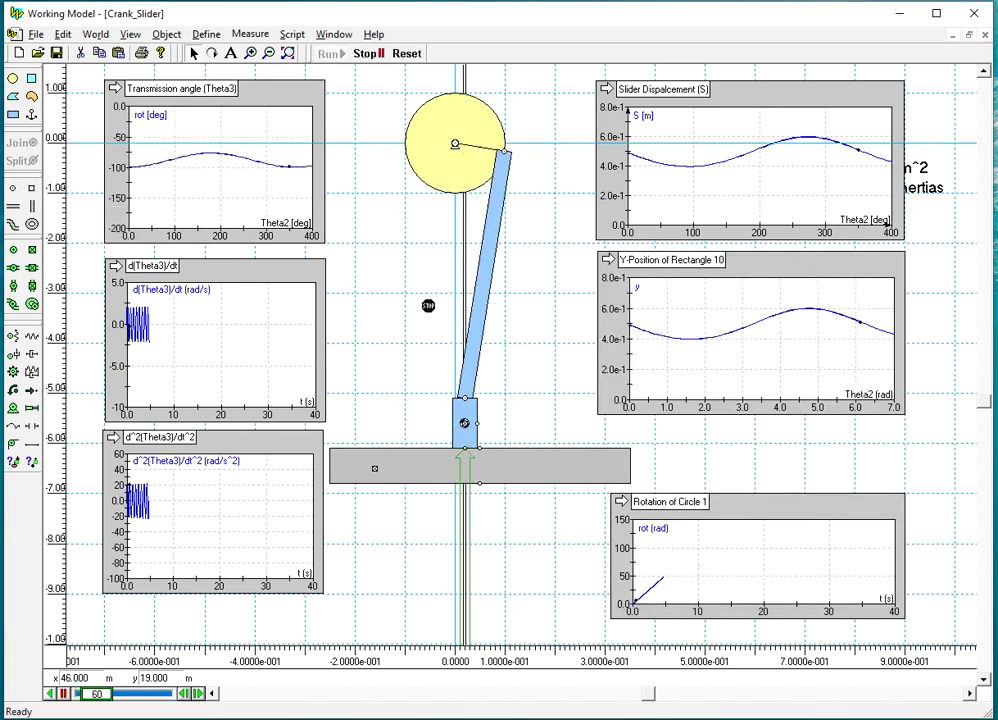
click(401, 56)
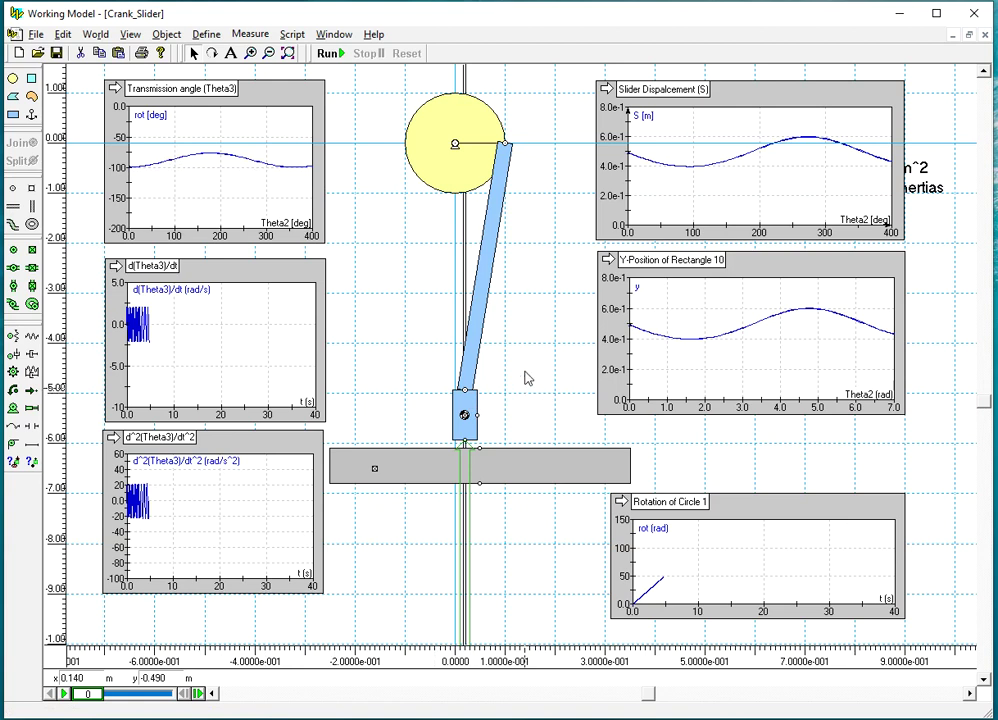
- Pull the connecting rod off to the right and set its angle to 0
click(490, 280)
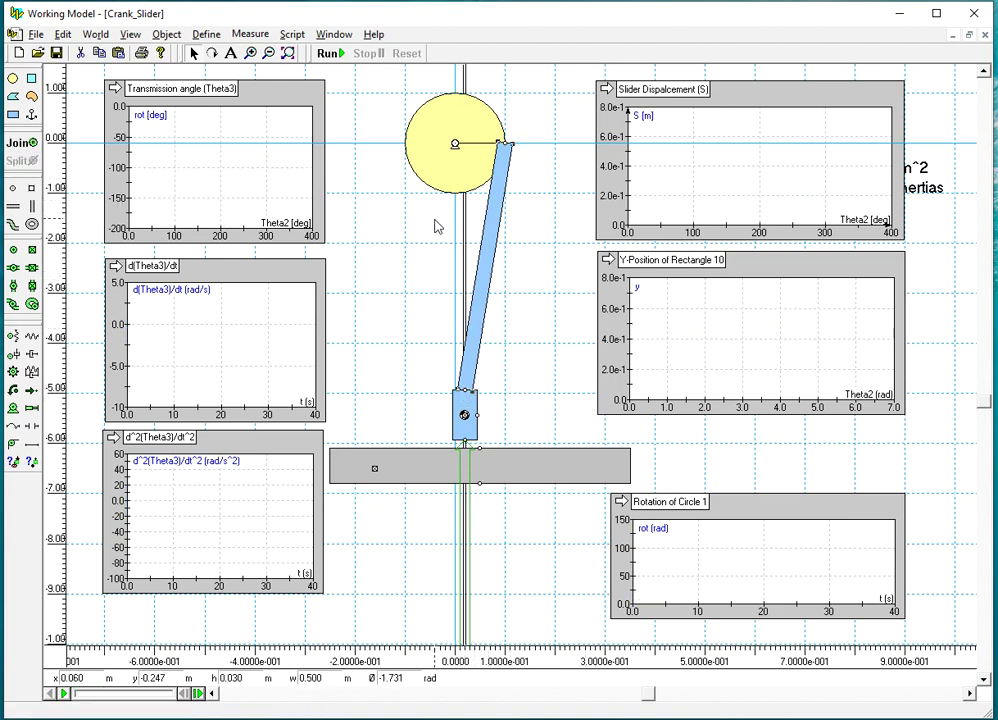
drag(492, 254, 558, 256)
double_click(558, 256)
double_click(688, 369)
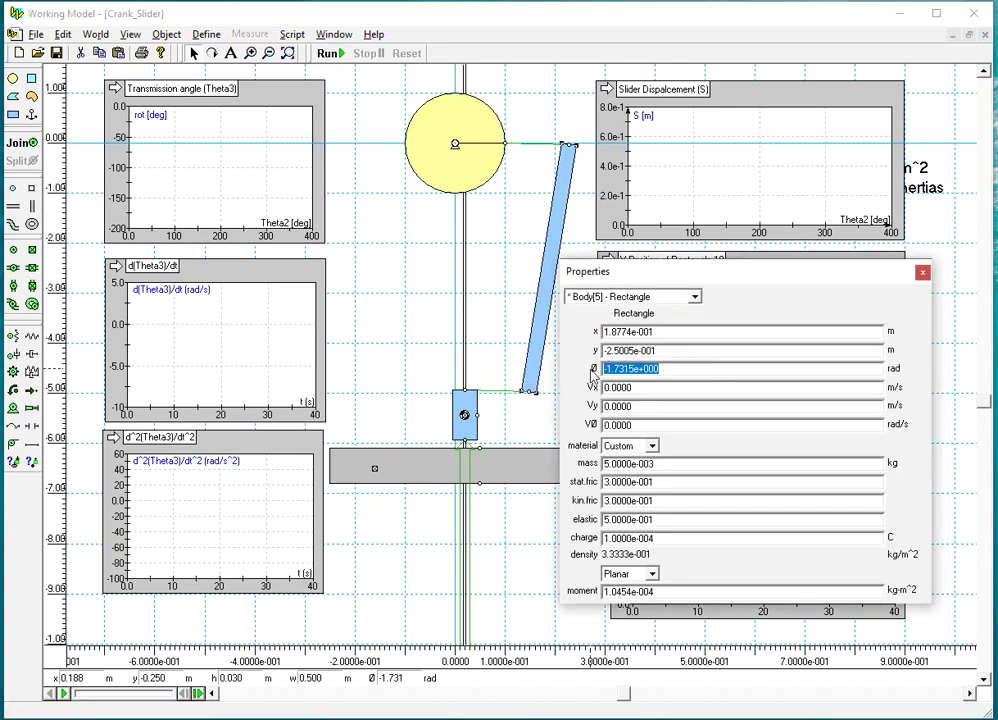
text(0)
click(922, 272)
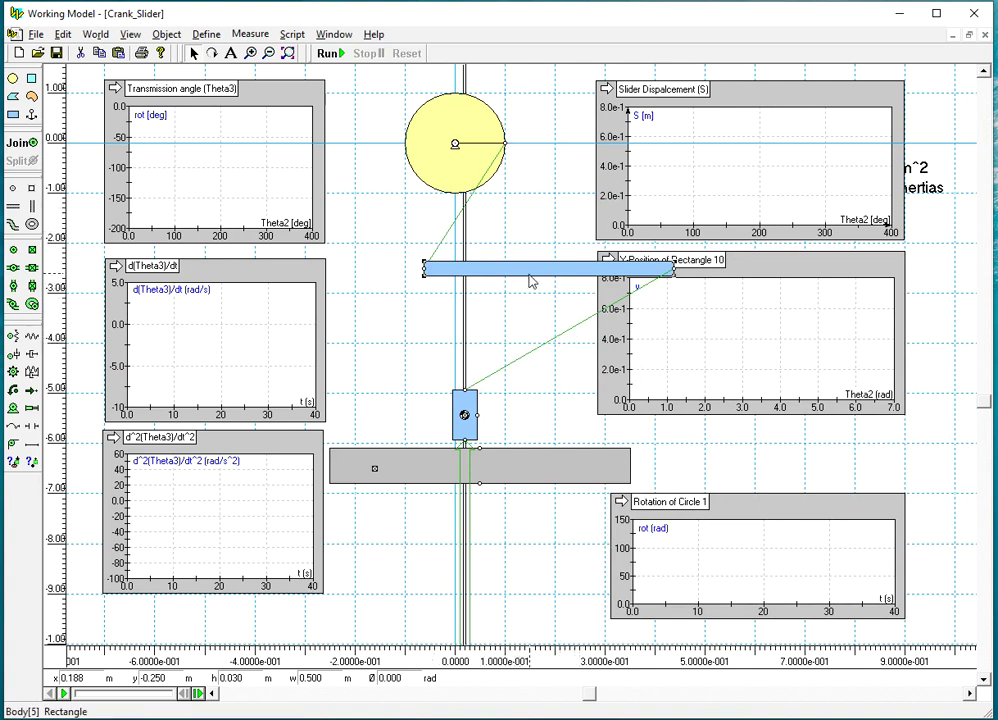
- Reposition the horizontal rod and reattach the crank and slider connection points to it
drag(530, 278, 484, 310)
drag(378, 302, 510, 299)
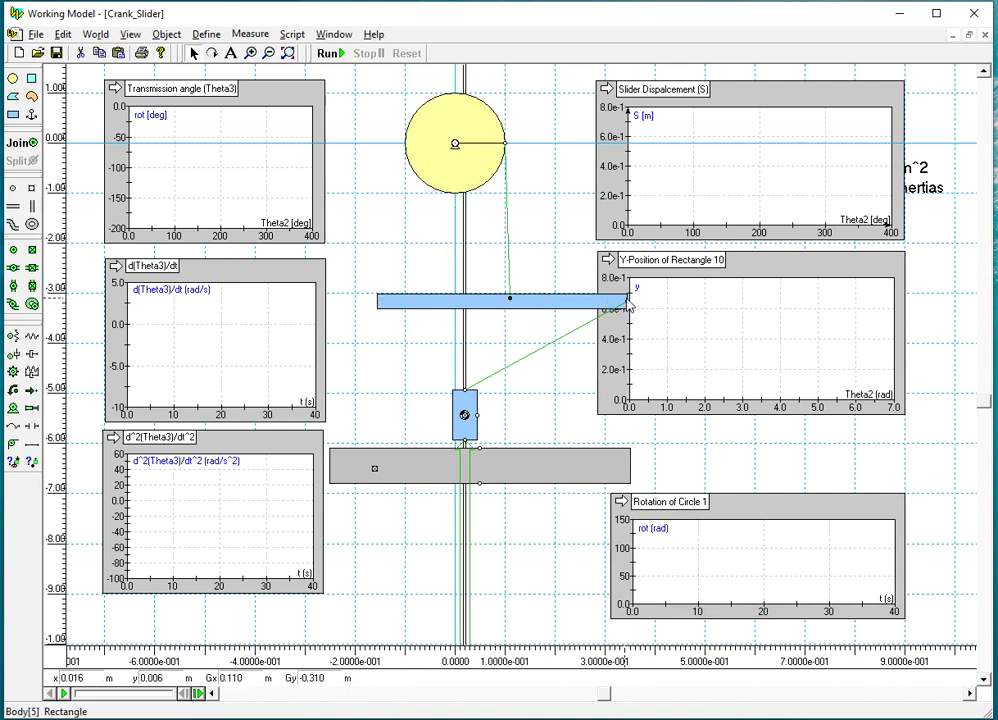
drag(630, 301, 380, 306)
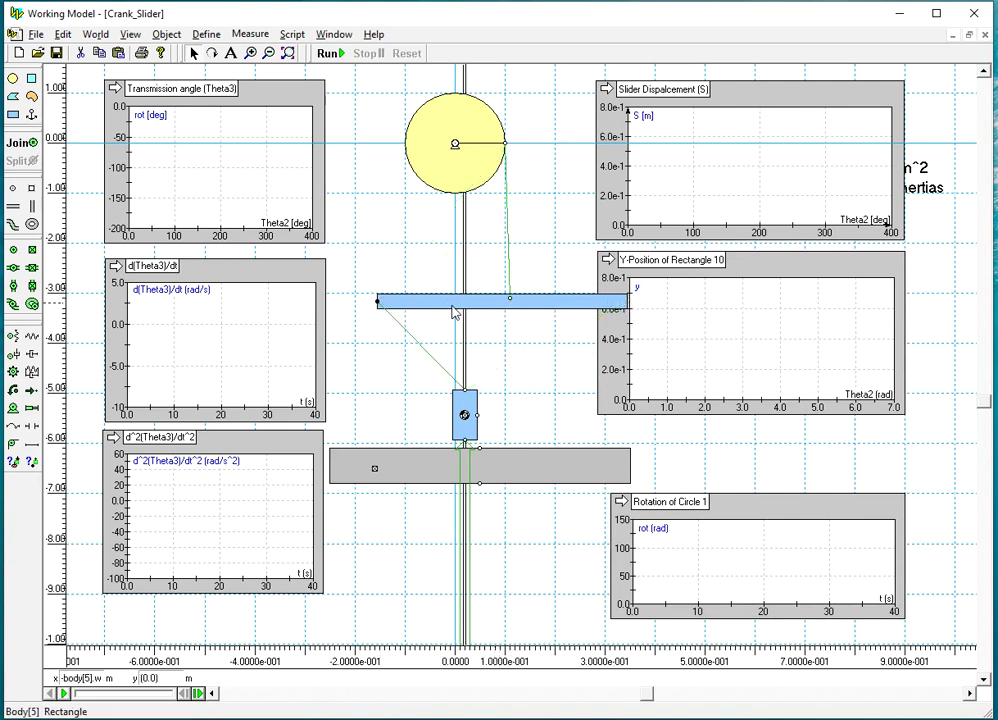
drag(511, 300, 626, 303)
drag(562, 312, 530, 296)
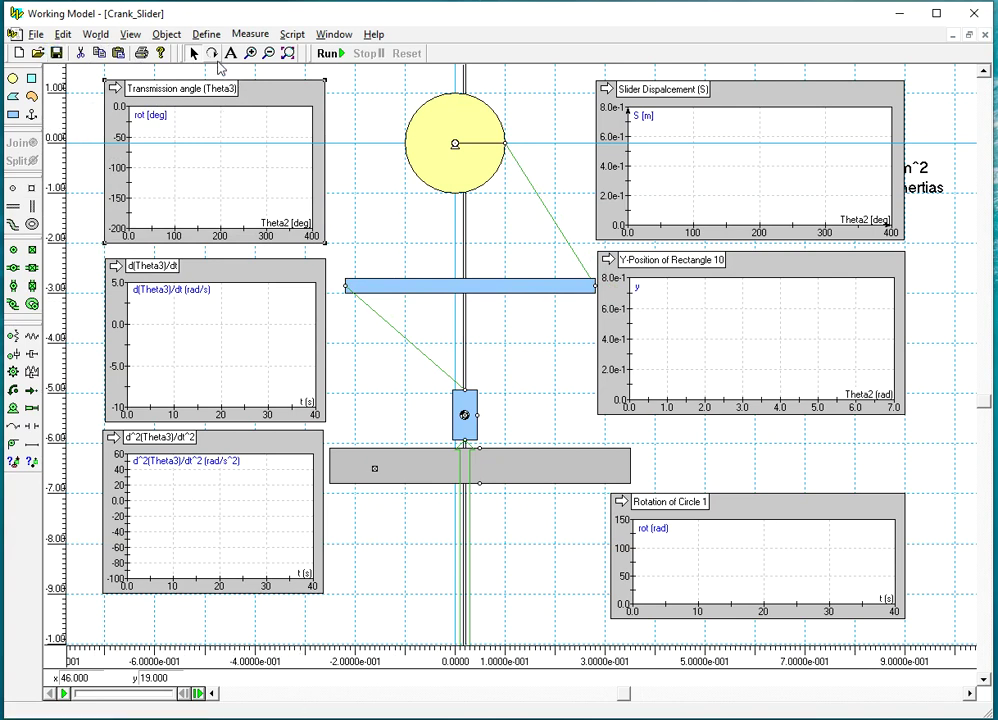
drag(495, 287, 498, 308)
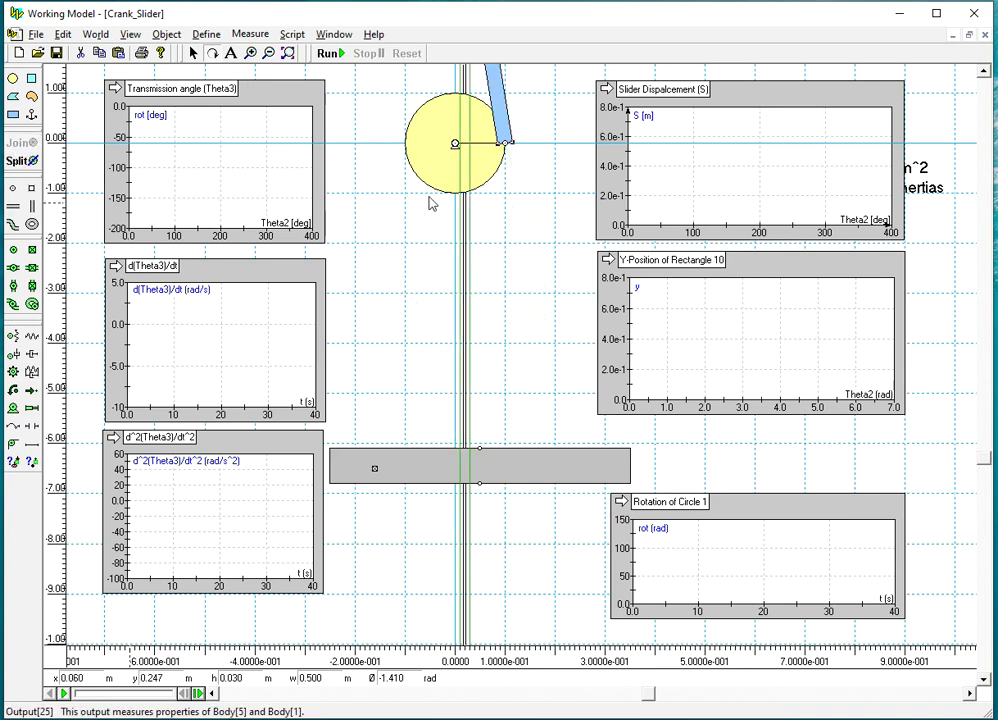
- Undo the join, rotate the rod to a positive angle, and rejoin it to crank pin and slider
click(62, 36)
click(84, 55)
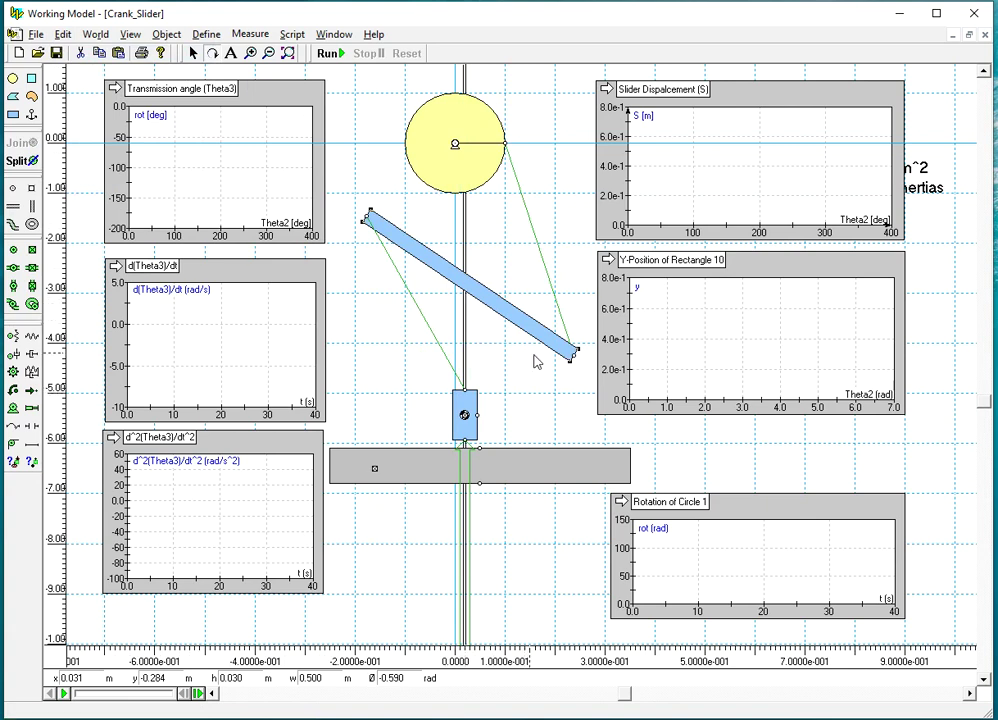
click(211, 52)
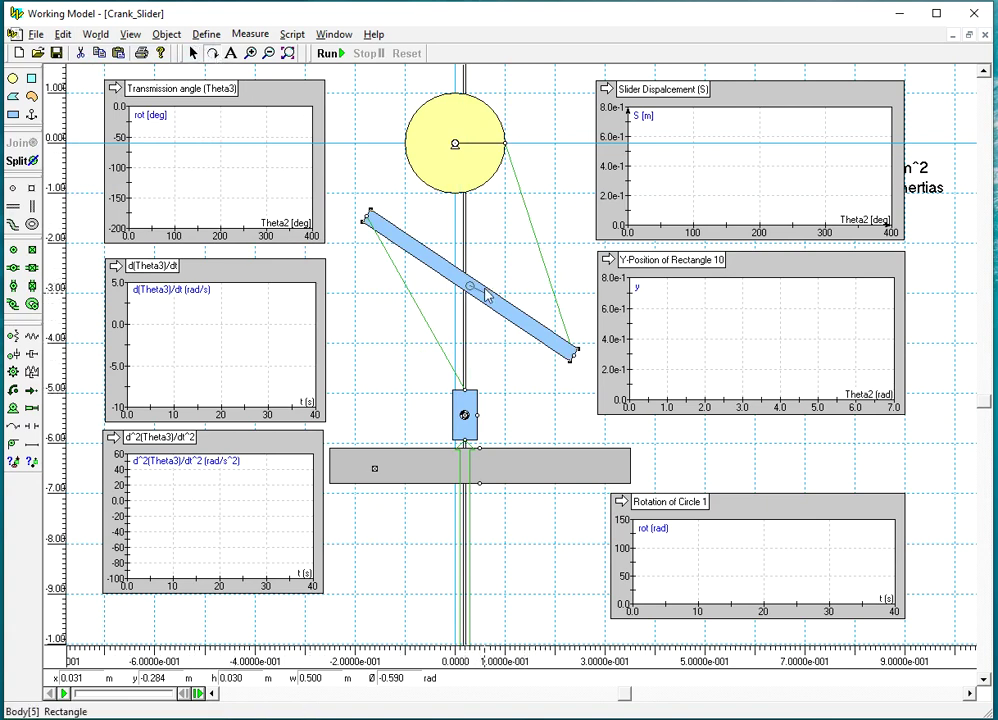
drag(488, 292, 500, 232)
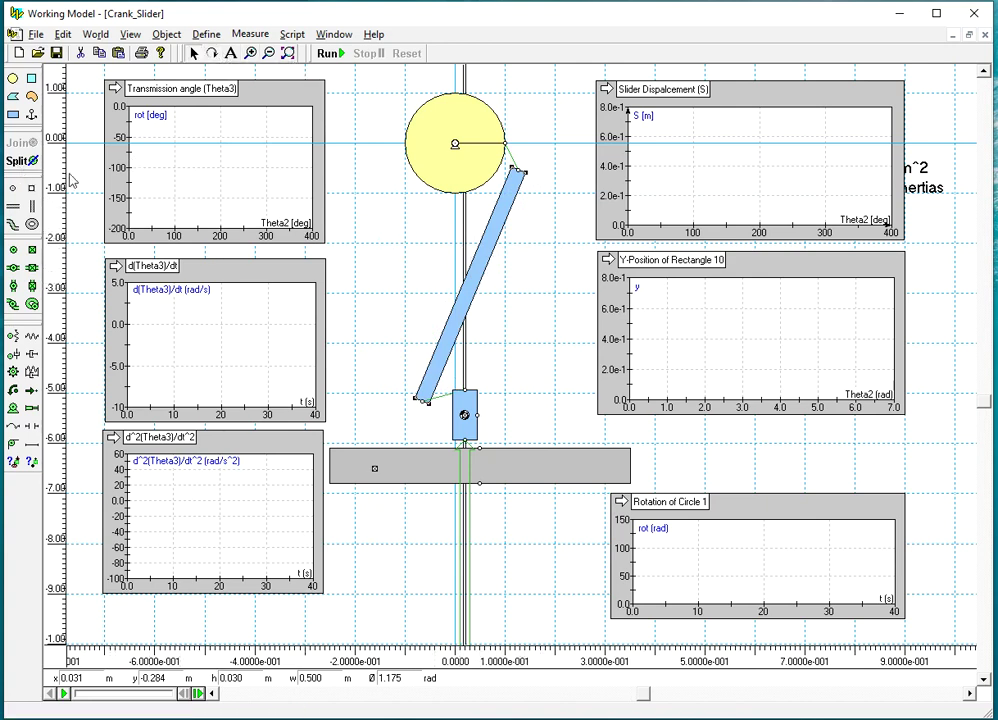
click(21, 143)
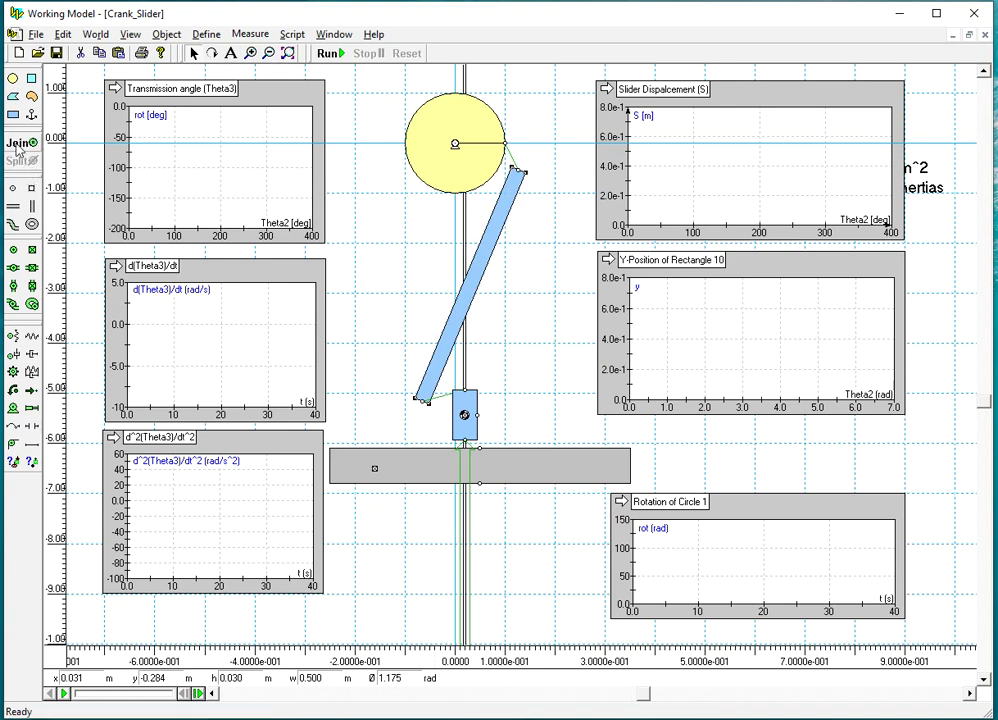
click(541, 252)
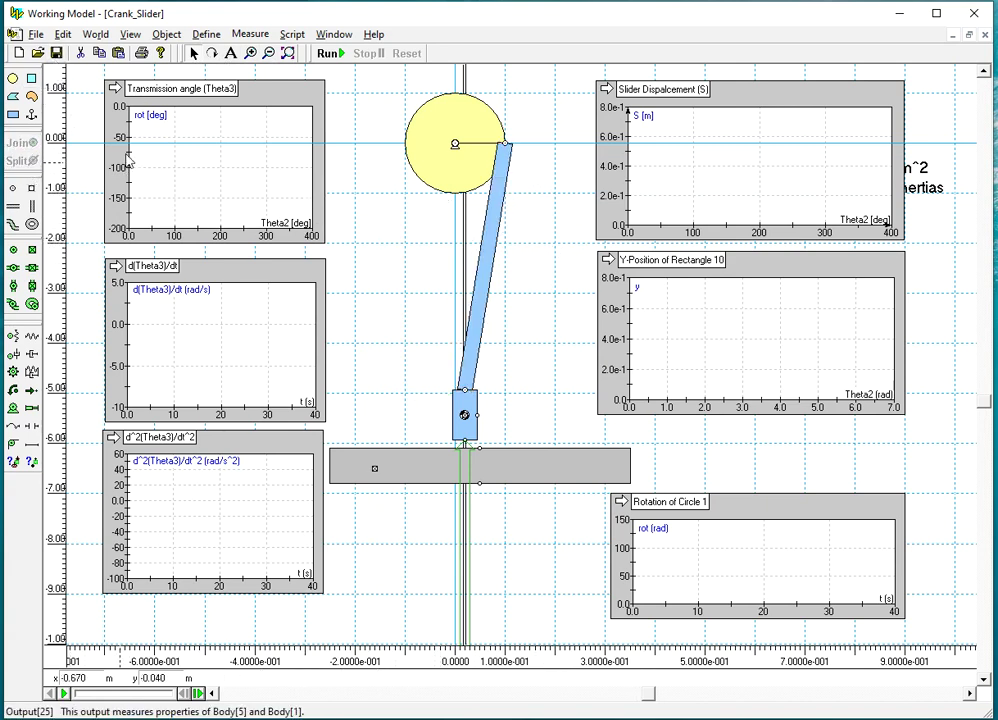
- Try a −400 vertical minimum on the Transmission angle graph, then run, stop and reset
double_click(268, 97)
double_click(647, 503)
text(-400)
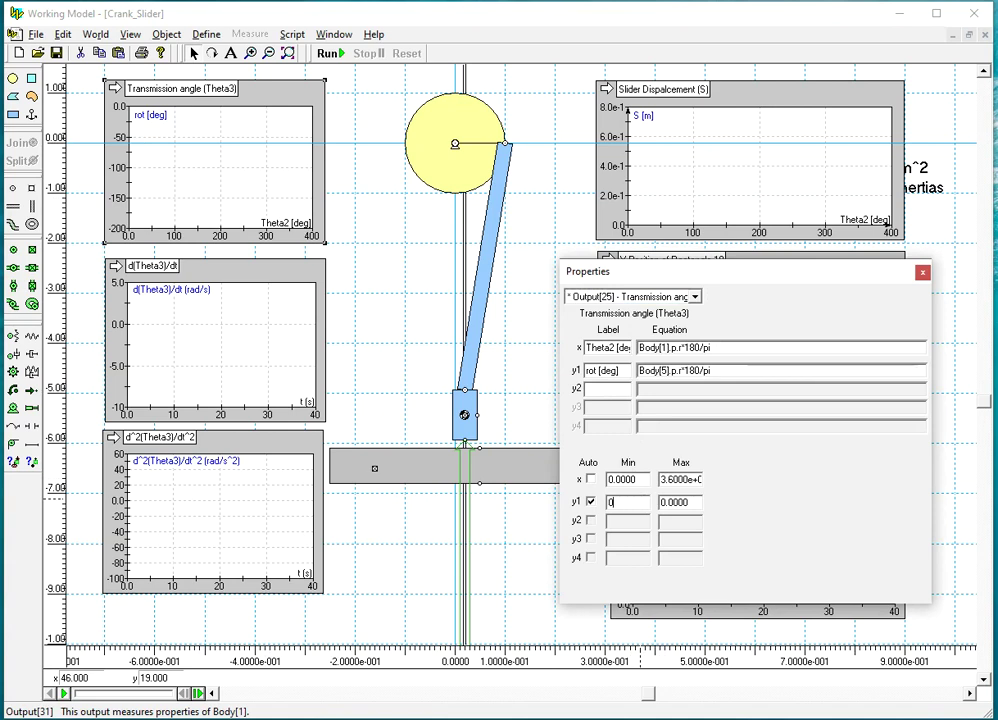
click(922, 273)
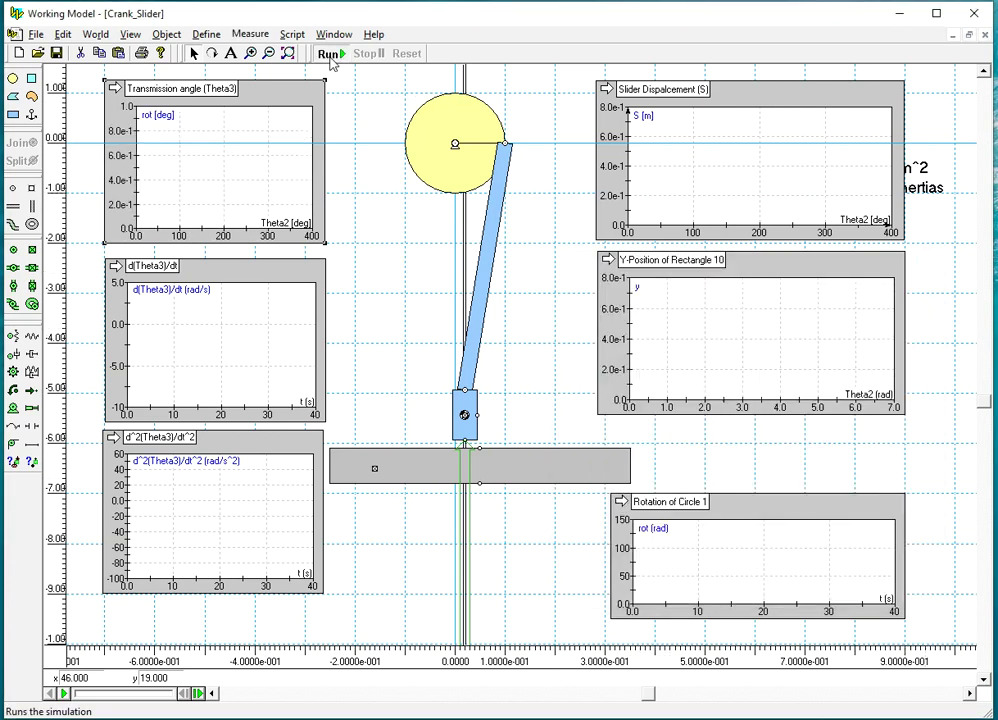
click(330, 55)
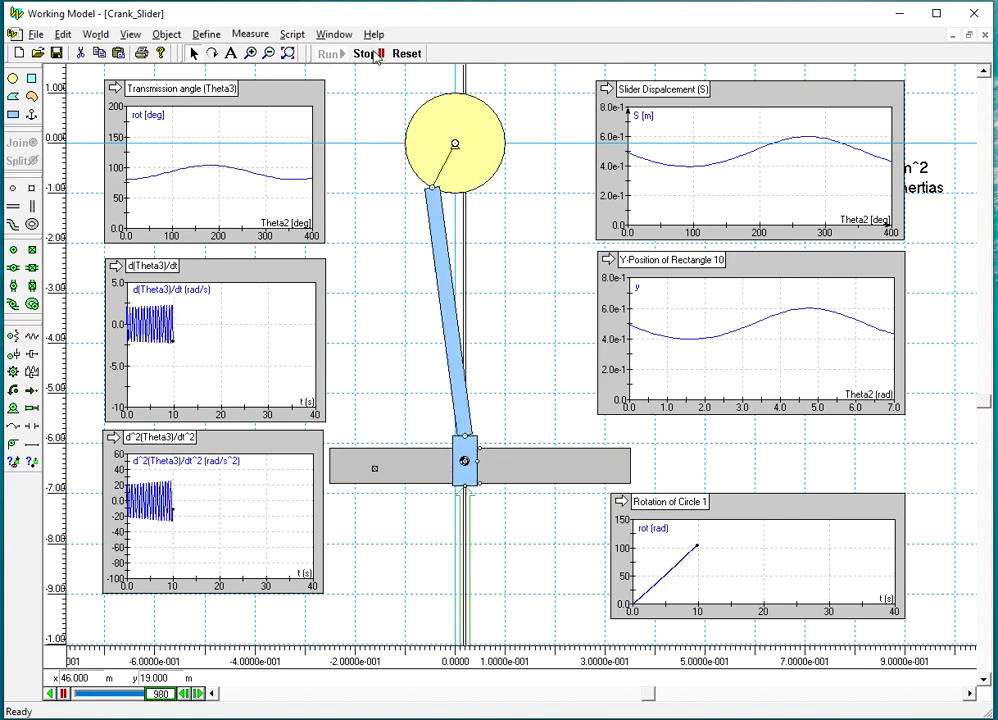
click(376, 56)
click(406, 53)
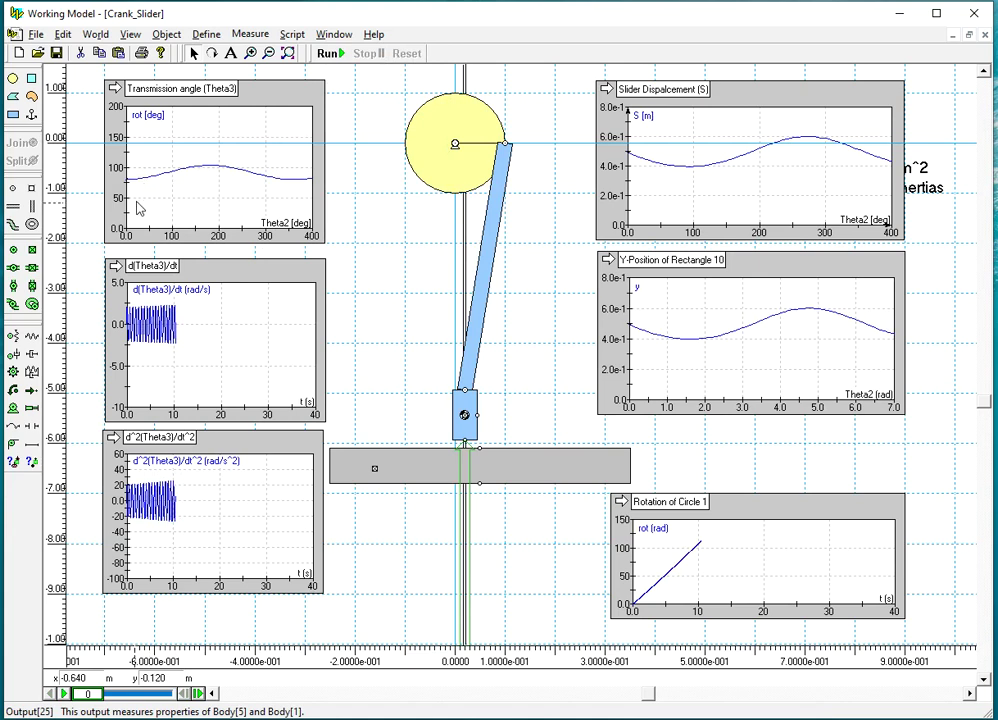
- Set the Transmission angle graph's y1 range to 50–120 with Auto unchecked
double_click(268, 95)
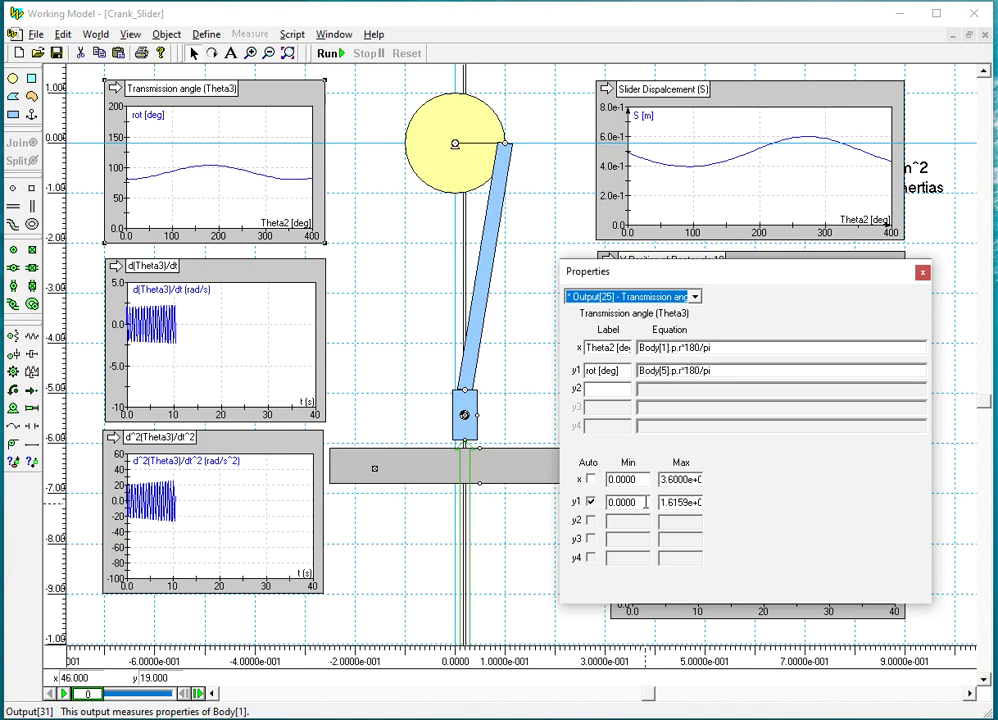
drag(645, 502, 600, 502)
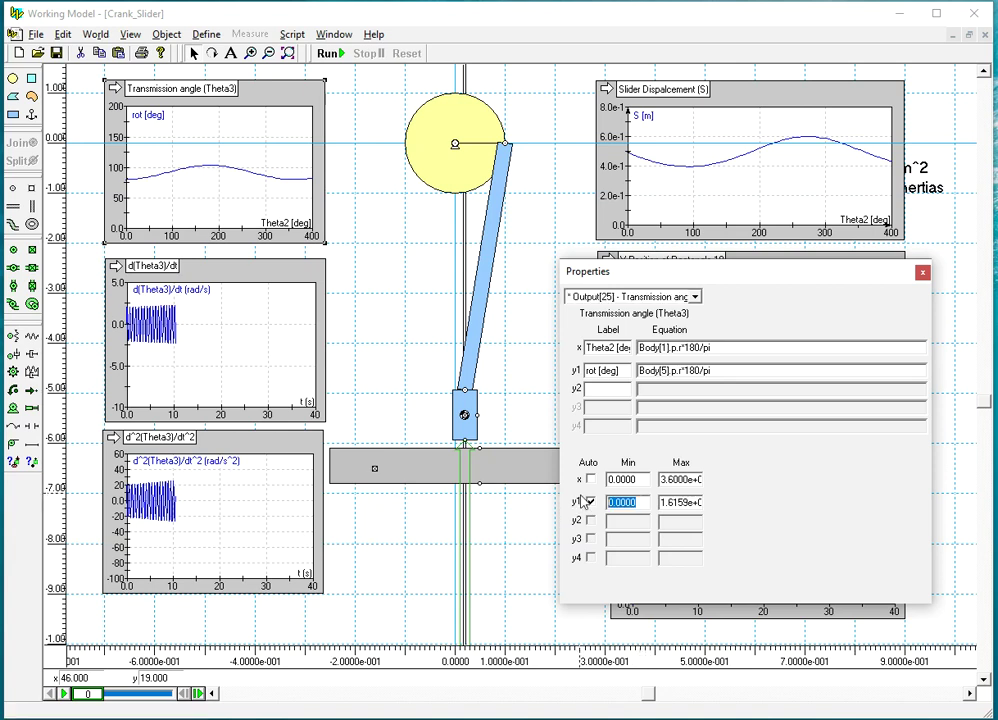
text(50)
drag(660, 502, 715, 507)
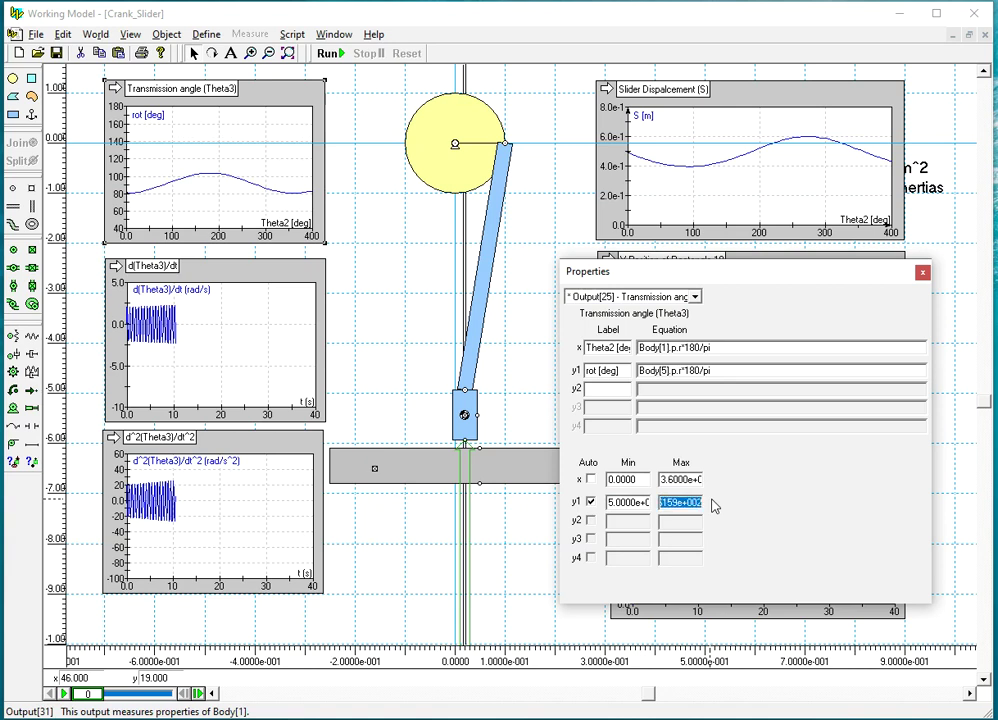
text(150)
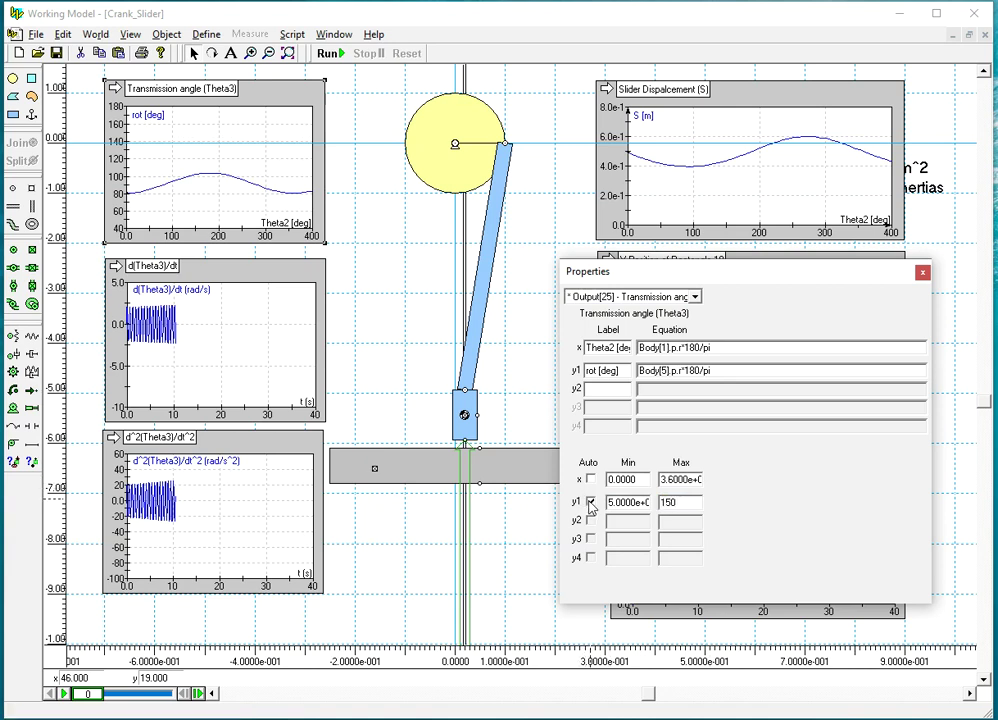
click(590, 507)
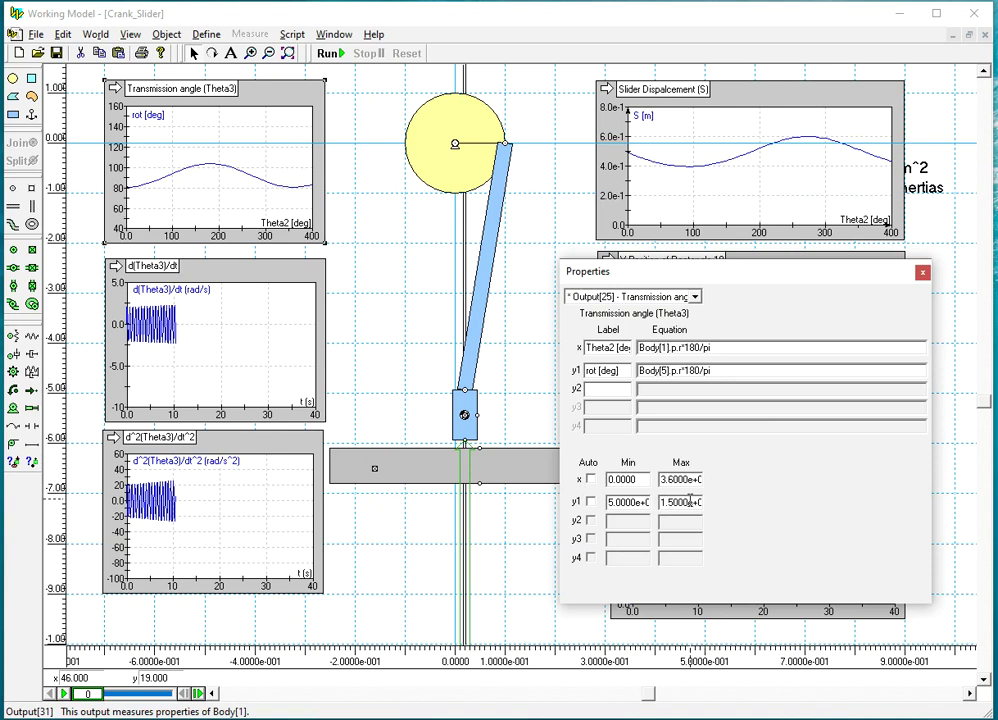
key(shift+End)
text(120)
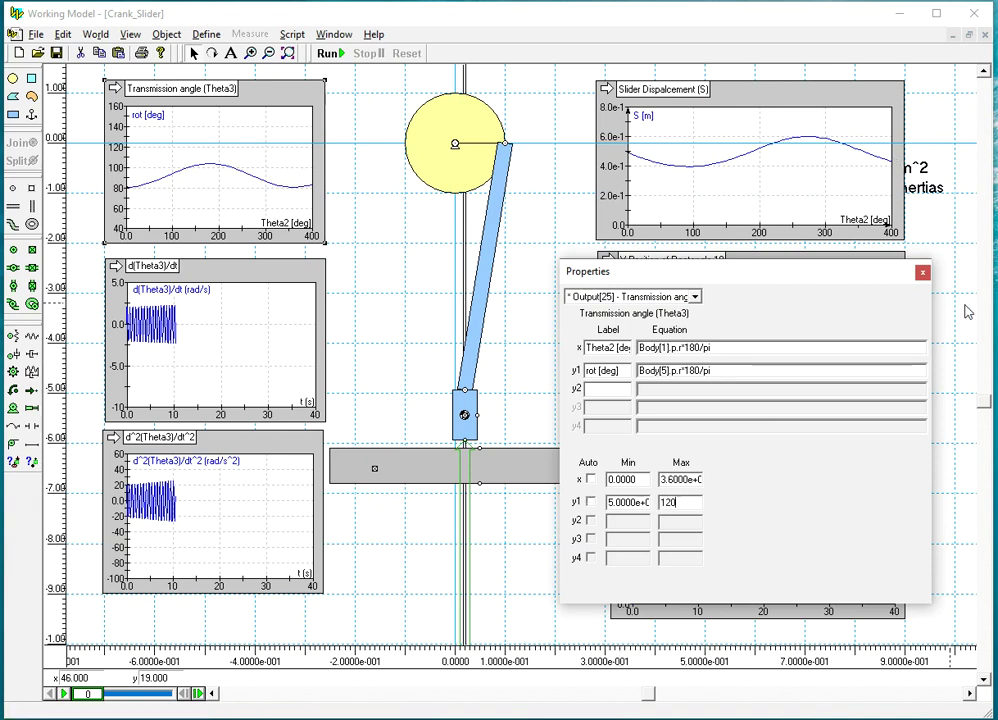
click(924, 274)
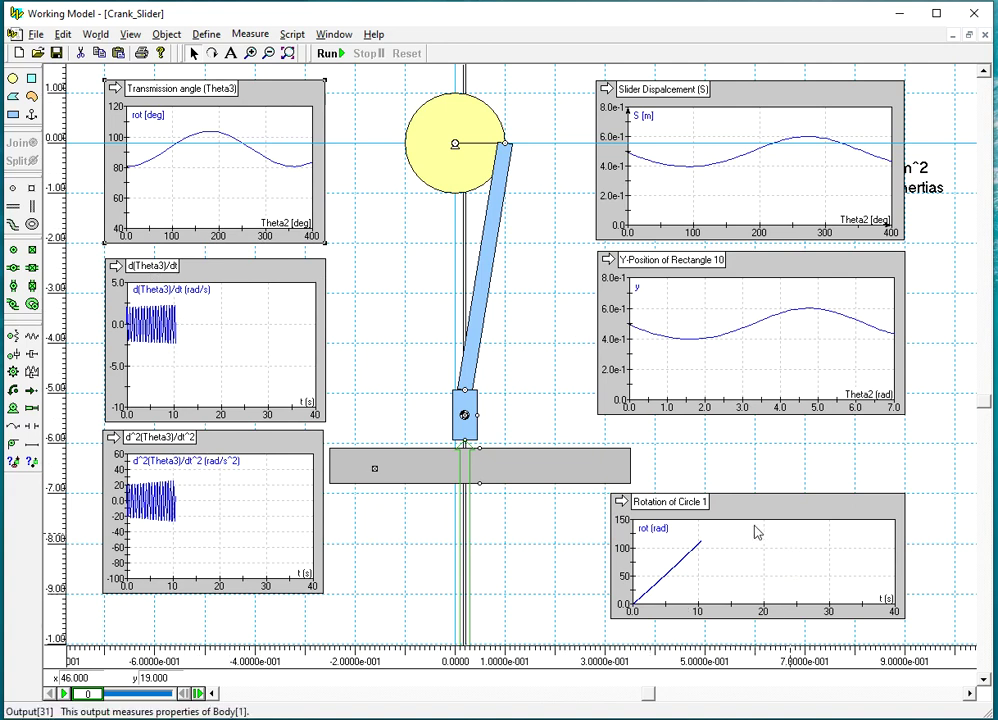
- Add a Measure > Force meter for the punch force on the slider
click(473, 579)
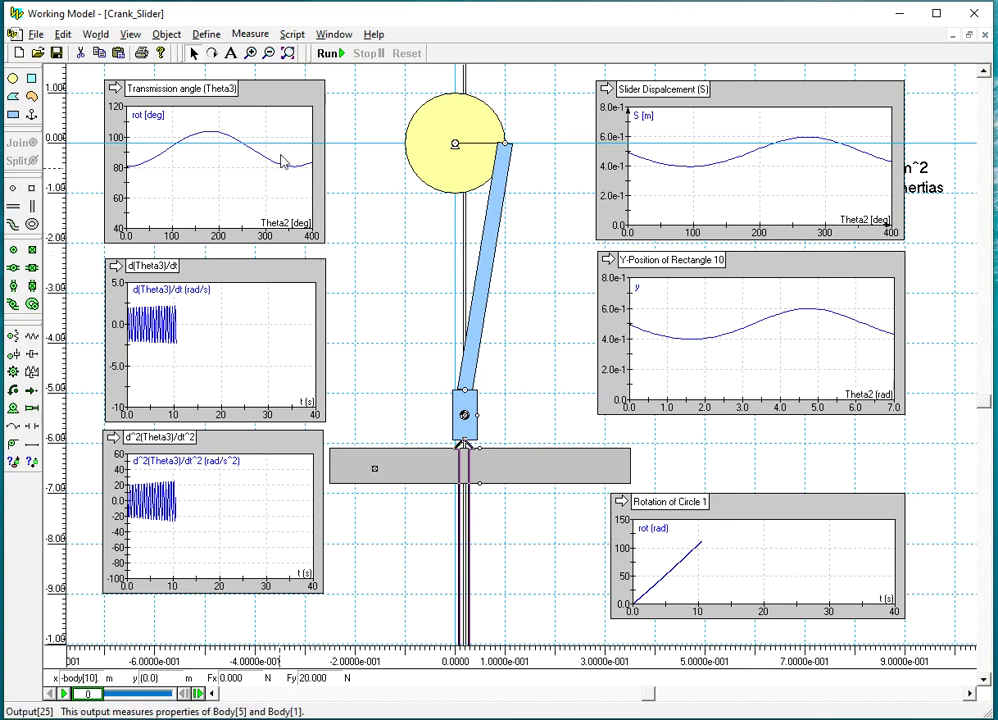
click(240, 35)
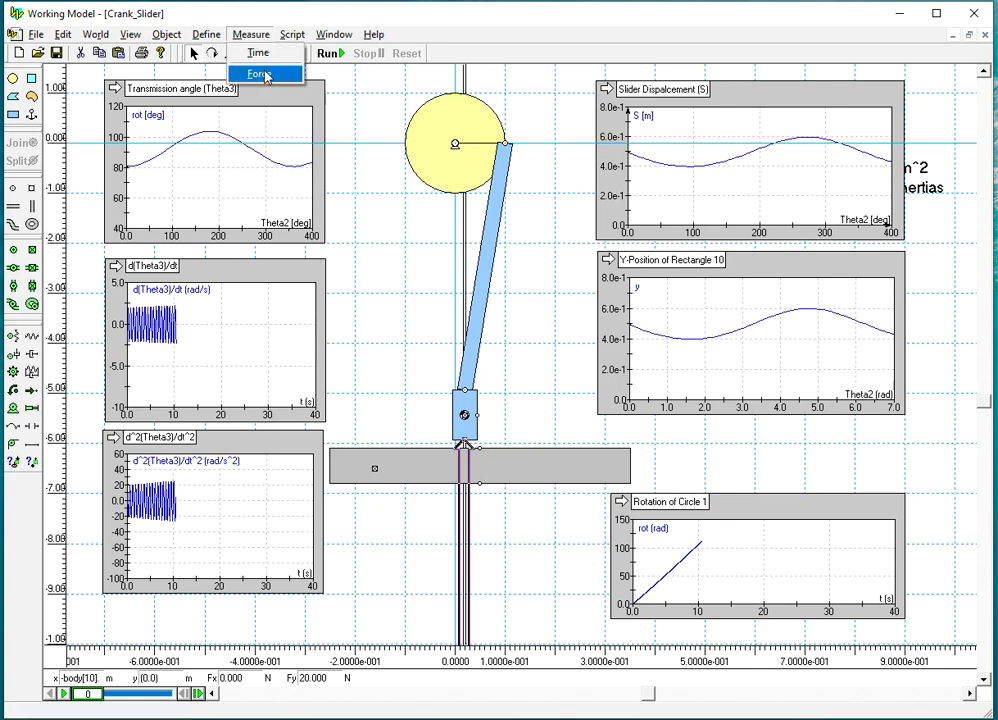
click(259, 74)
drag(434, 258, 440, 246)
- Delete the |F| and Fx rows from the force meter, leaving only Fy
double_click(396, 265)
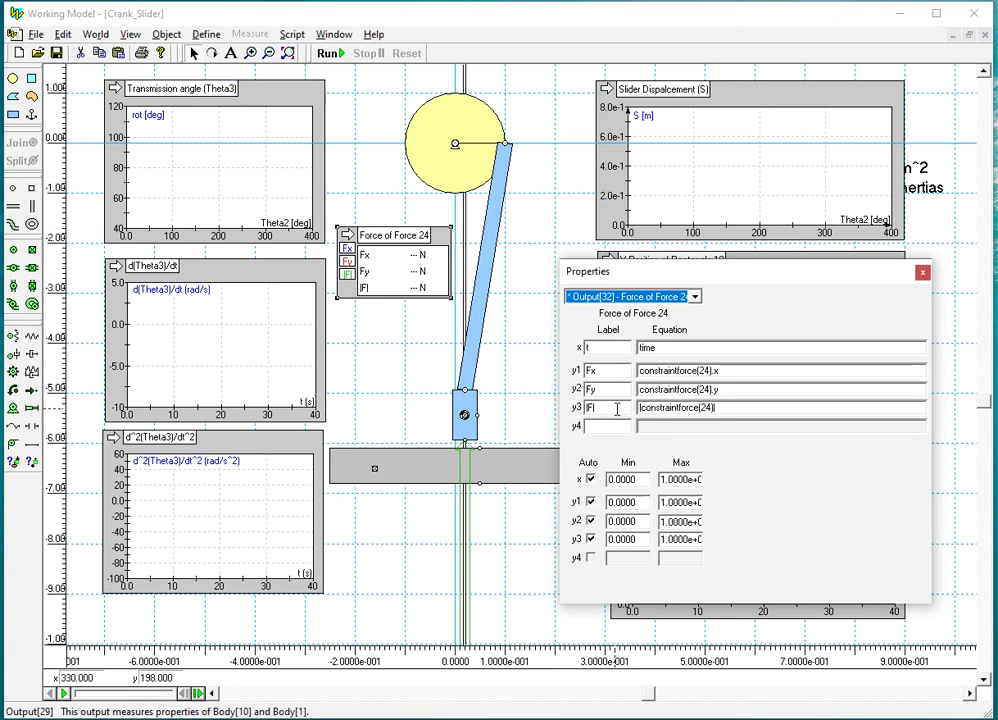
key(Tab)
key(Delete)
click(738, 391)
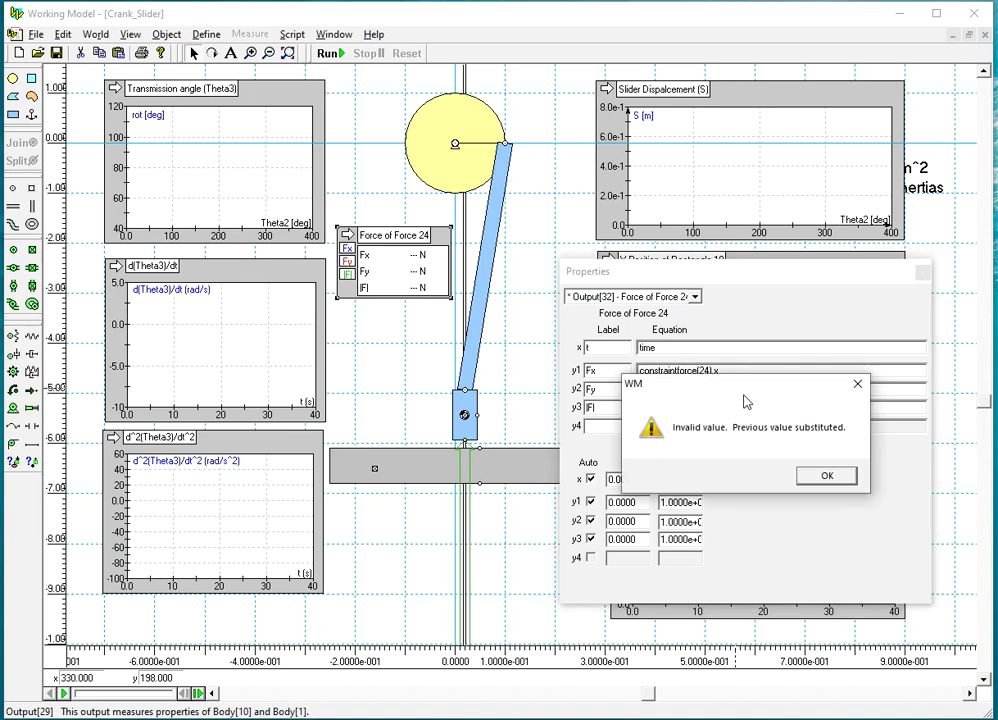
click(824, 473)
key(shift+Tab)
key(Delete)
click(620, 372)
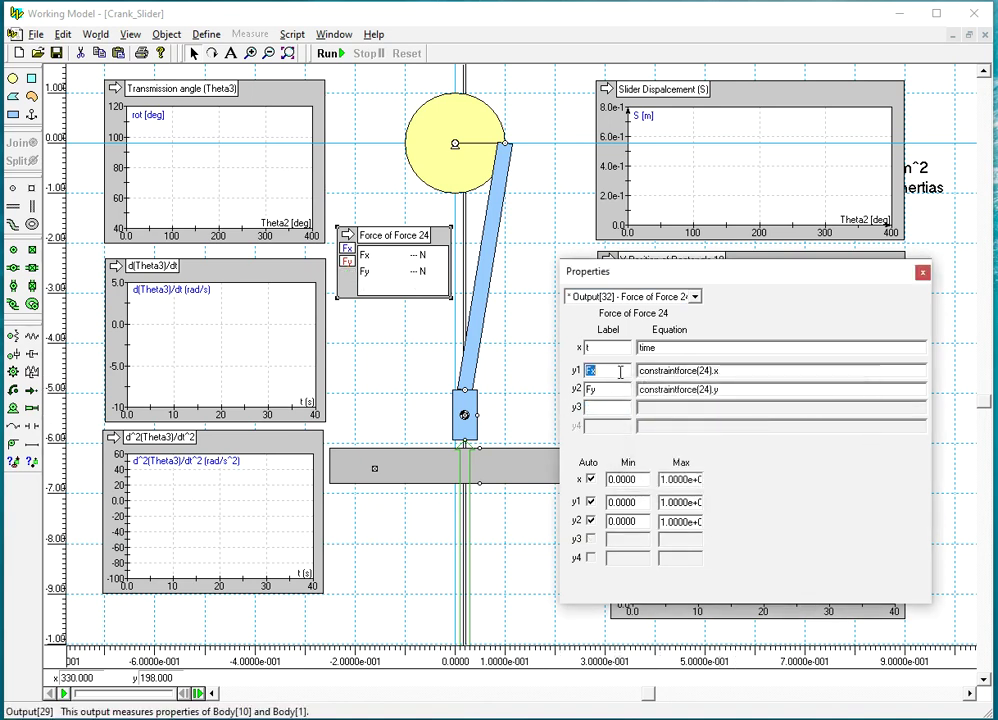
click(746, 374)
click(621, 391)
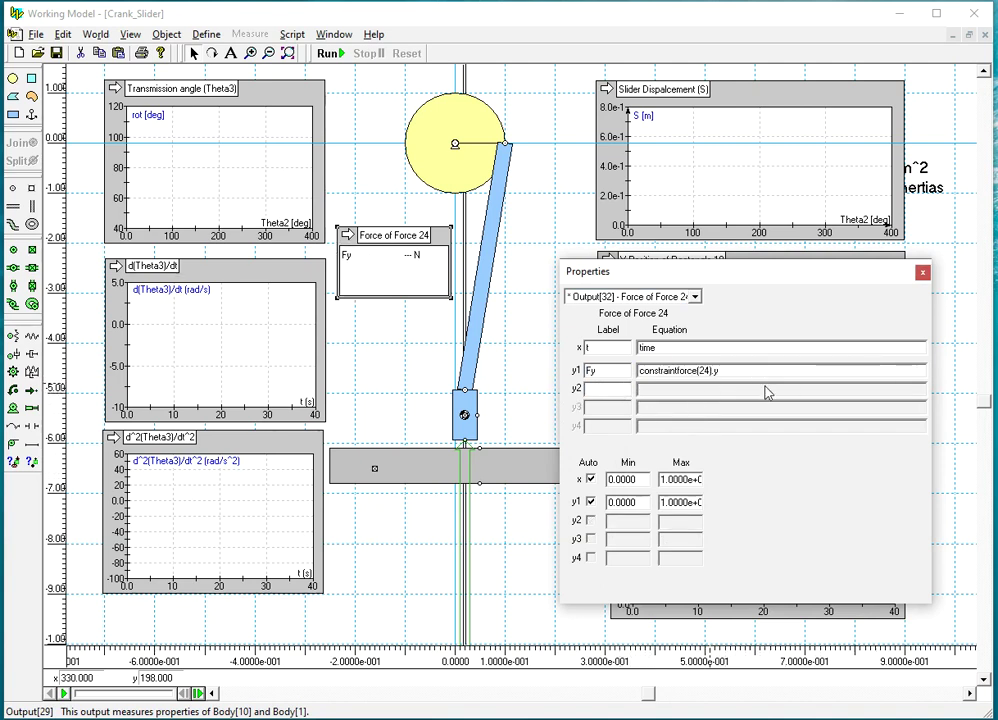
click(921, 274)
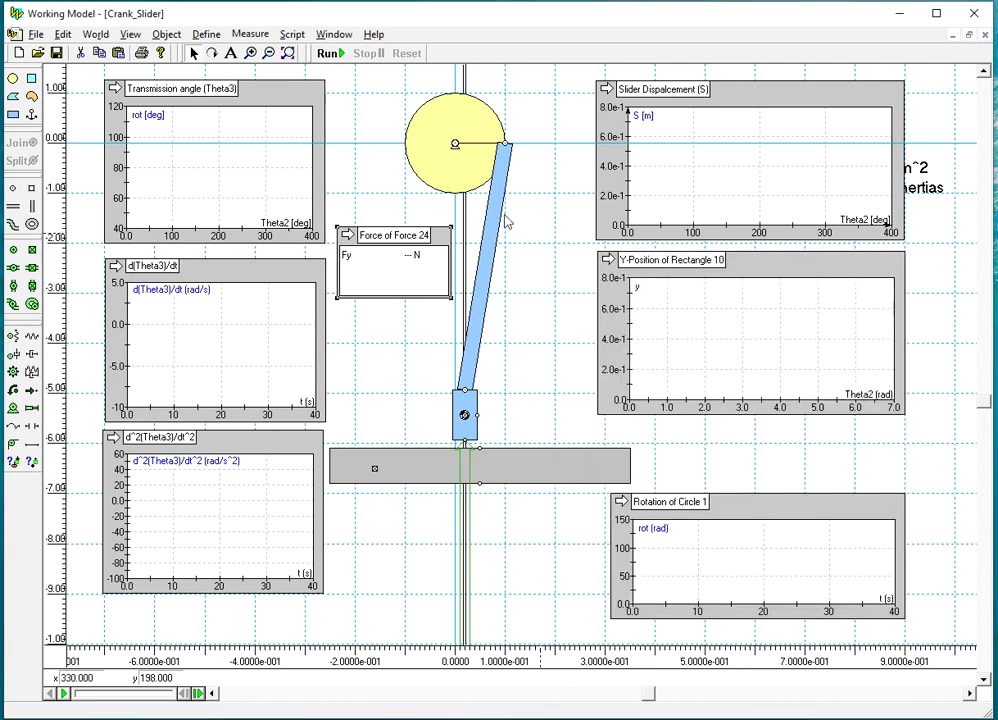
- Display the Fy meter as a graph with axes, grid and grid labels
click(347, 238)
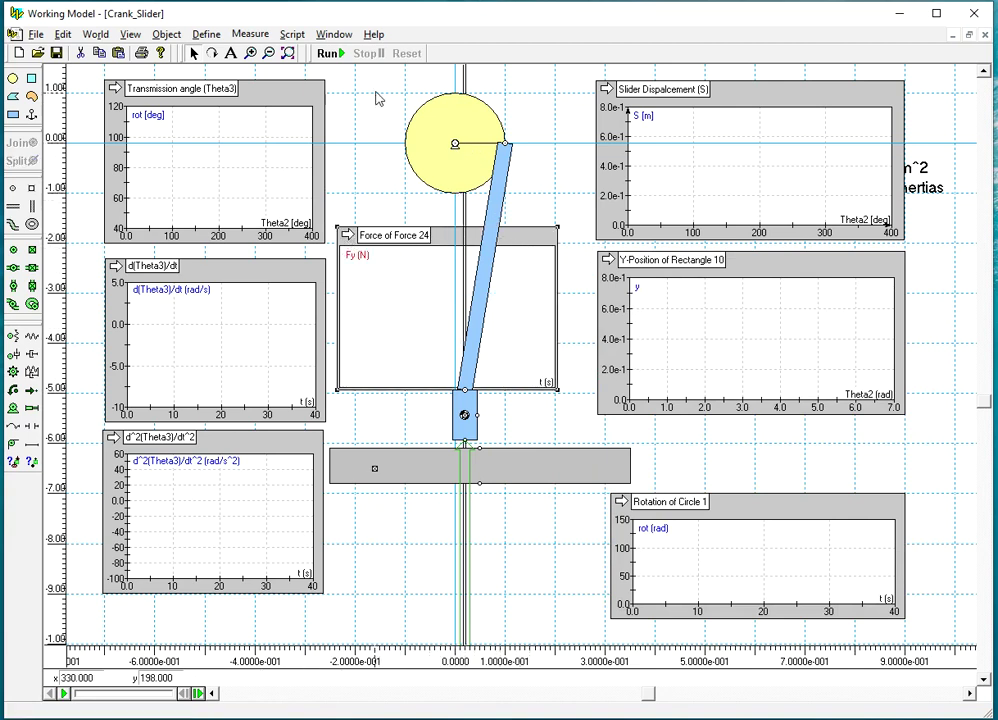
click(334, 34)
click(357, 69)
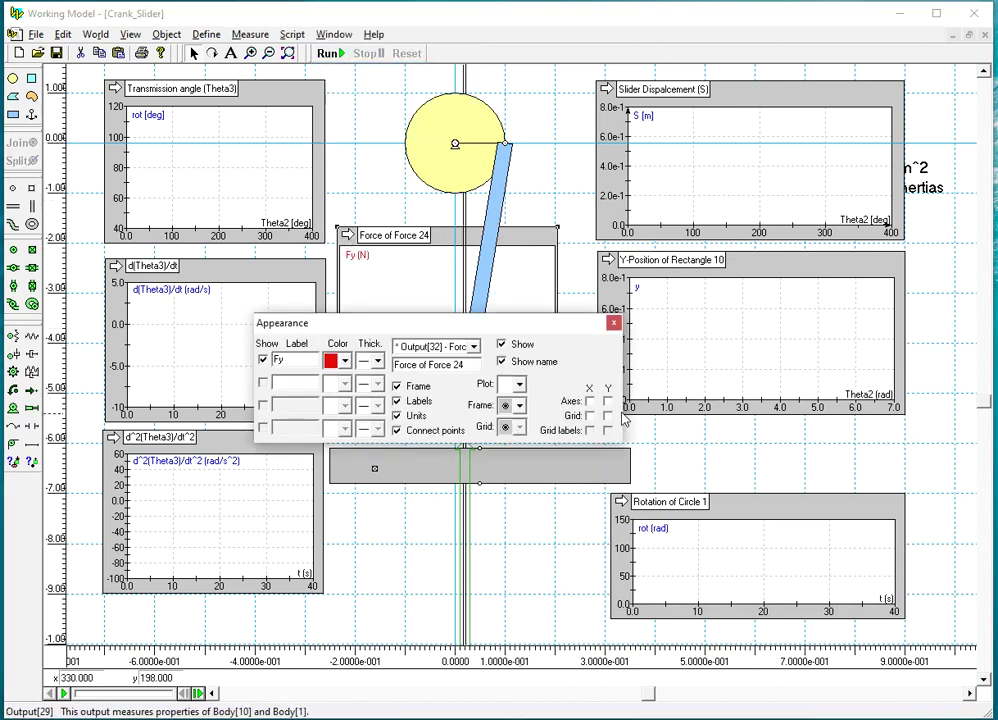
click(590, 416)
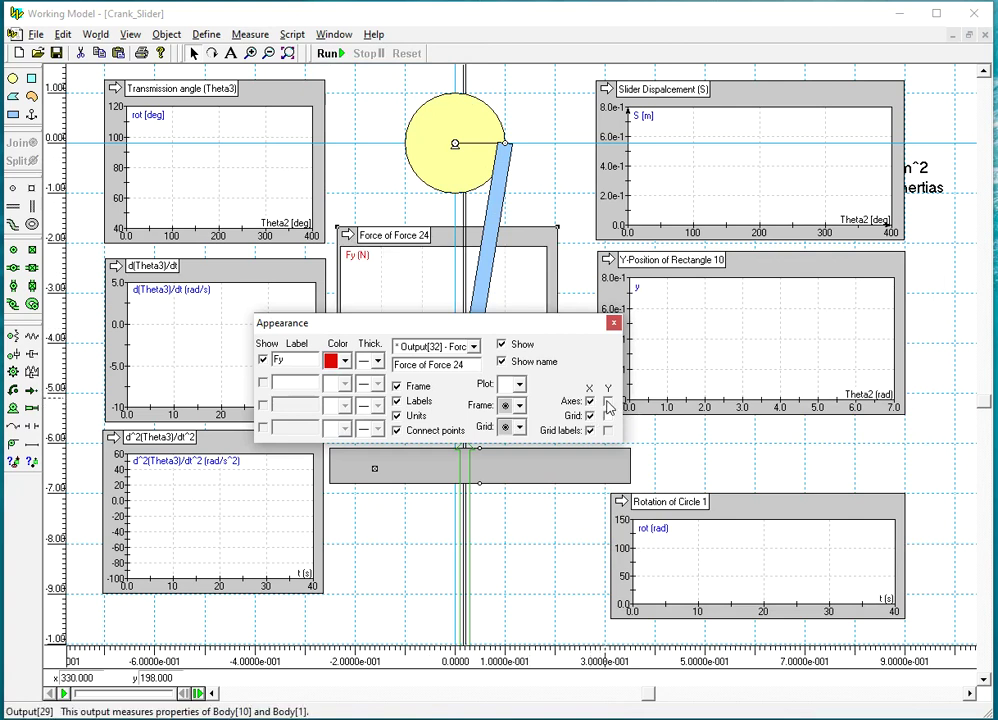
click(607, 402)
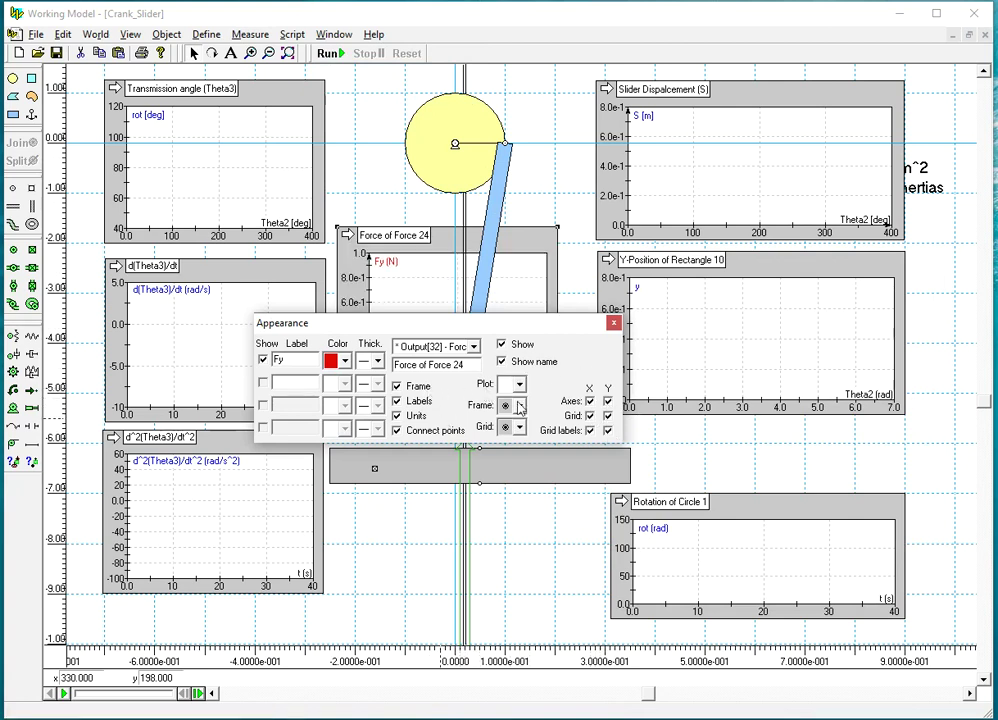
click(613, 323)
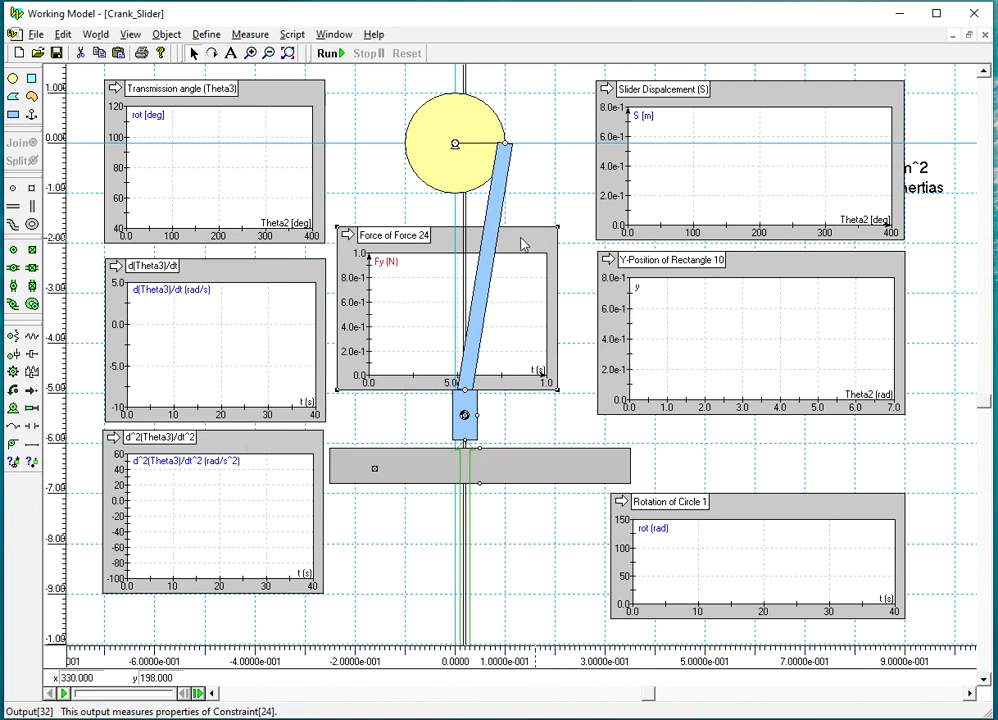
click(455, 145)
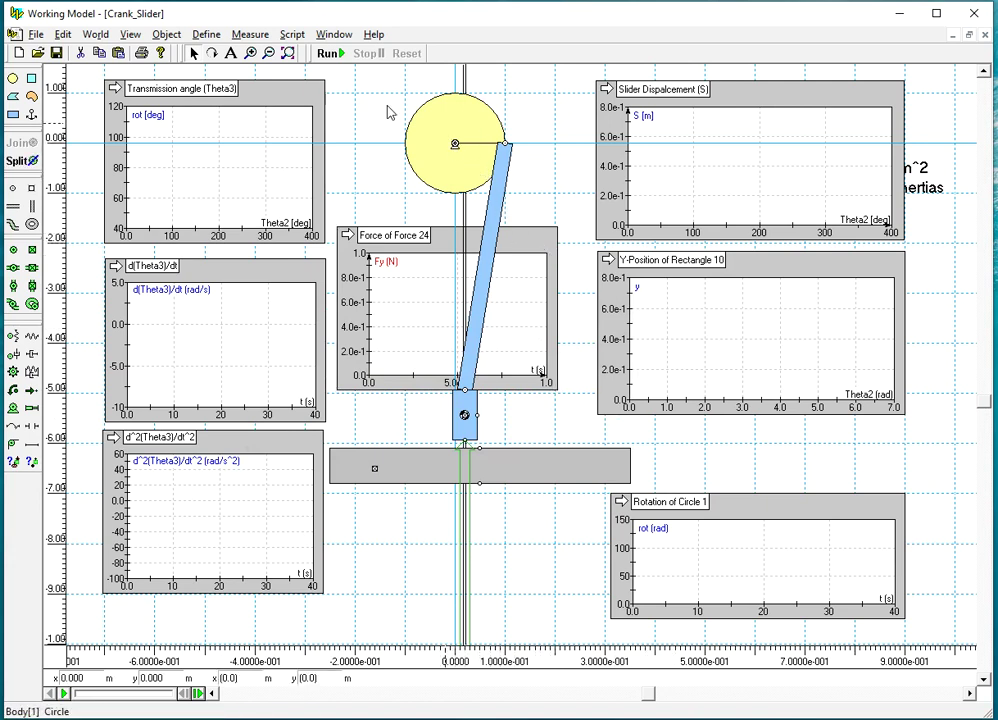
- Add a Torque Transmitted graph for the motor, undoing an accidental punch-force move
click(250, 34)
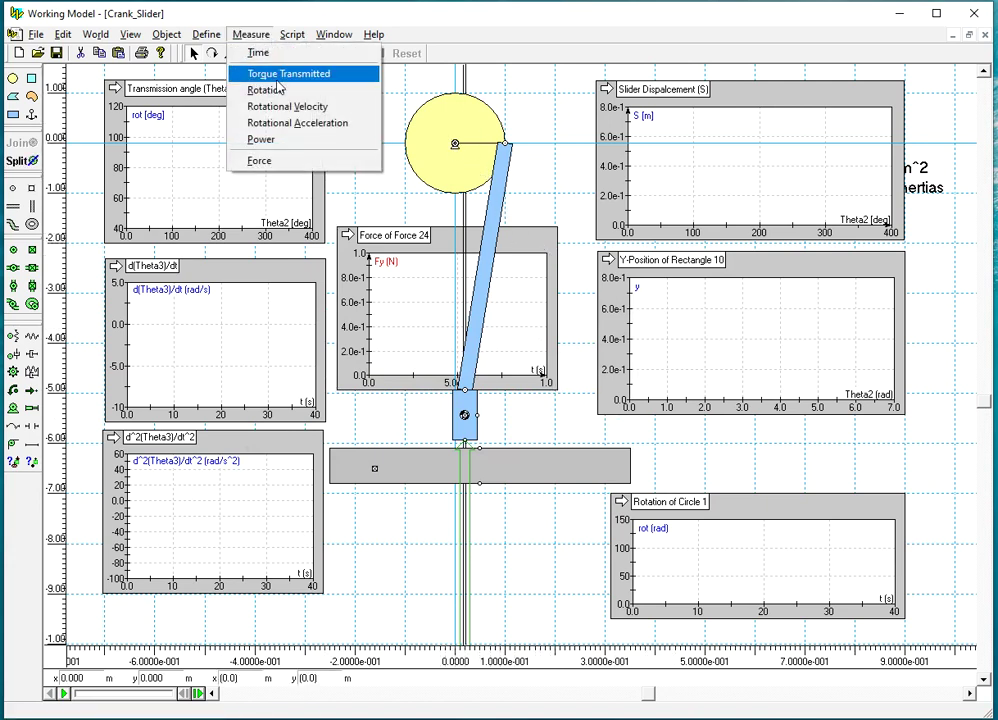
click(284, 76)
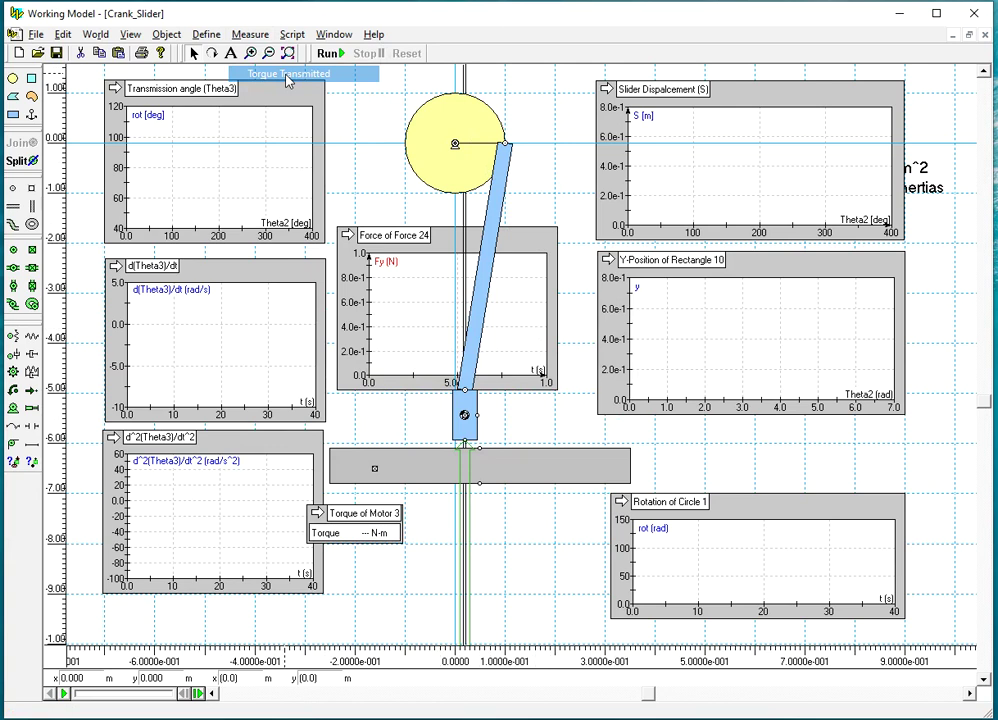
click(316, 513)
drag(465, 540, 510, 457)
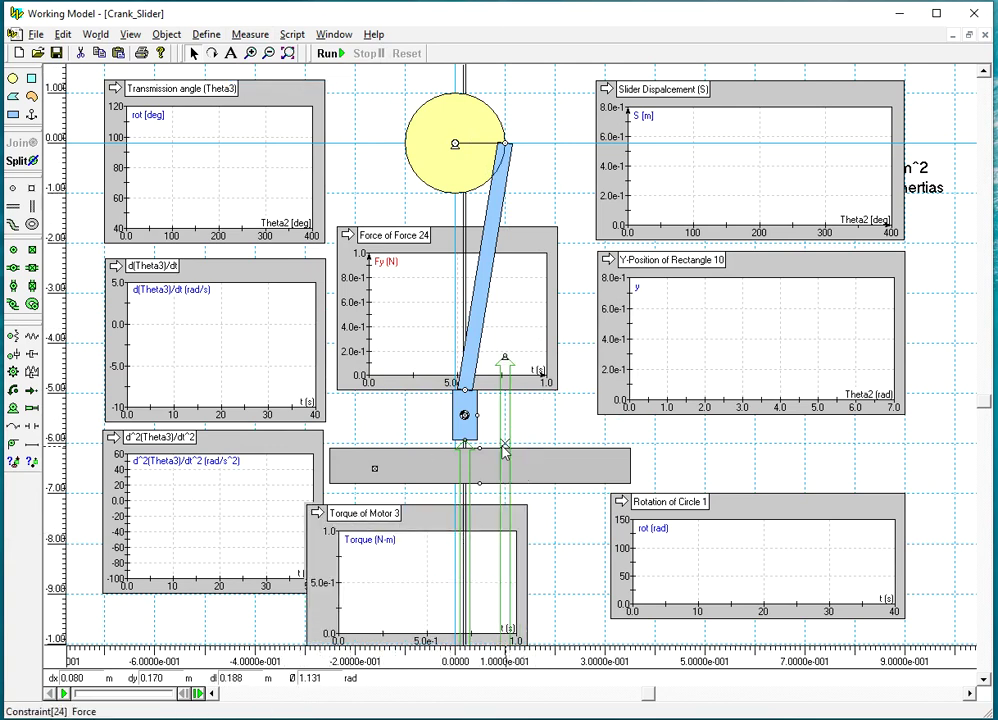
click(62, 34)
click(80, 63)
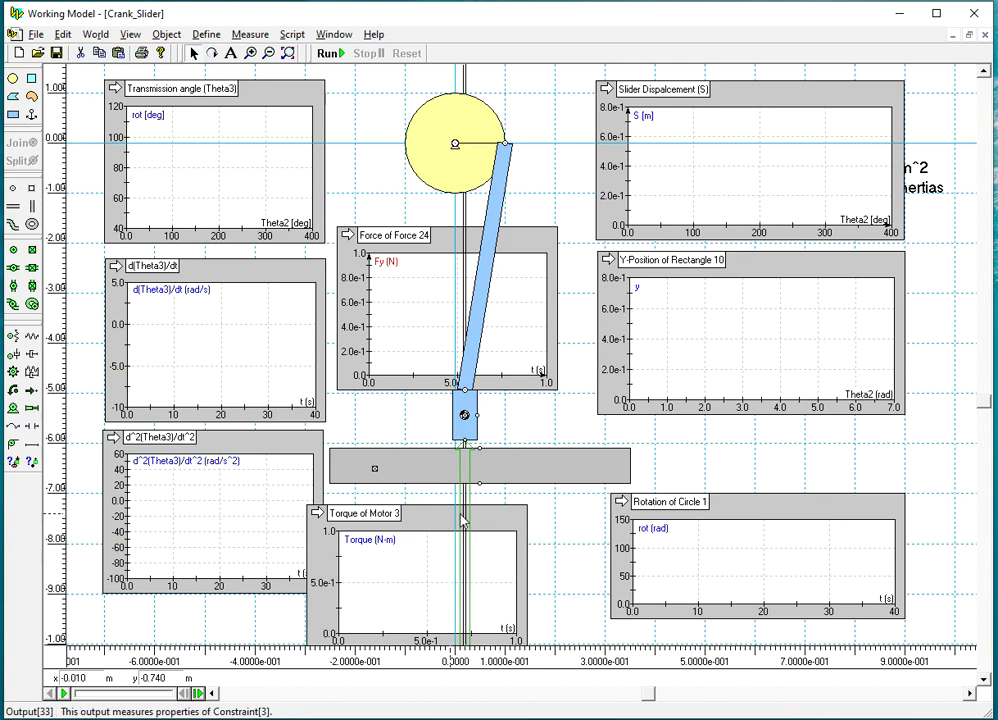
- Move the torque graph right, put Rotation of Circle 1 below the model, enlarge torque graph, run
drag(487, 522, 835, 450)
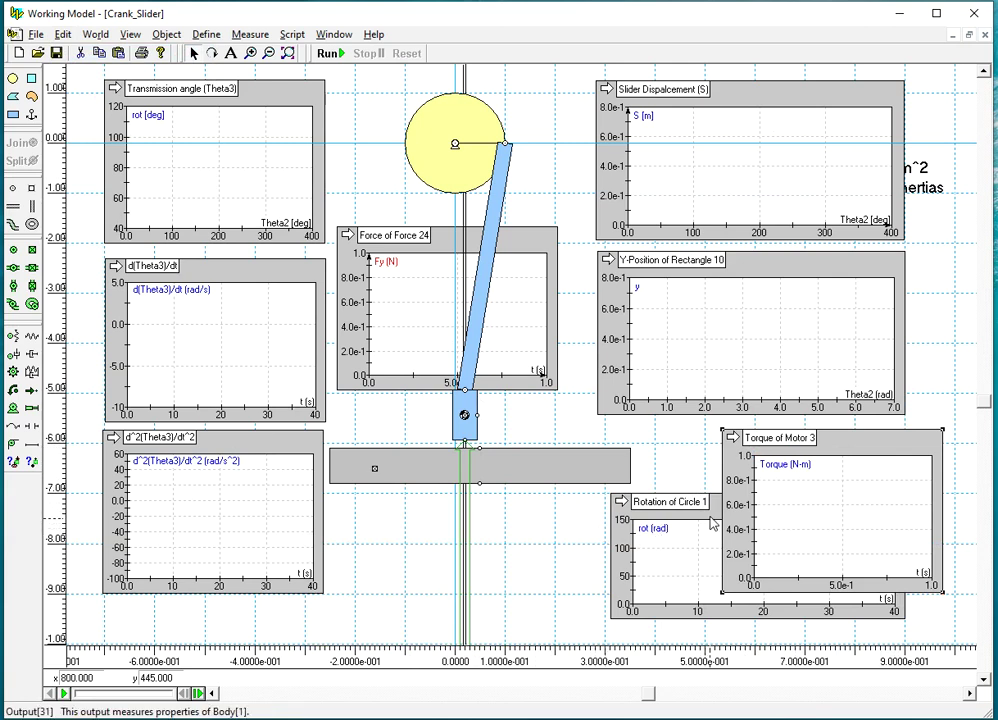
drag(712, 522, 438, 532)
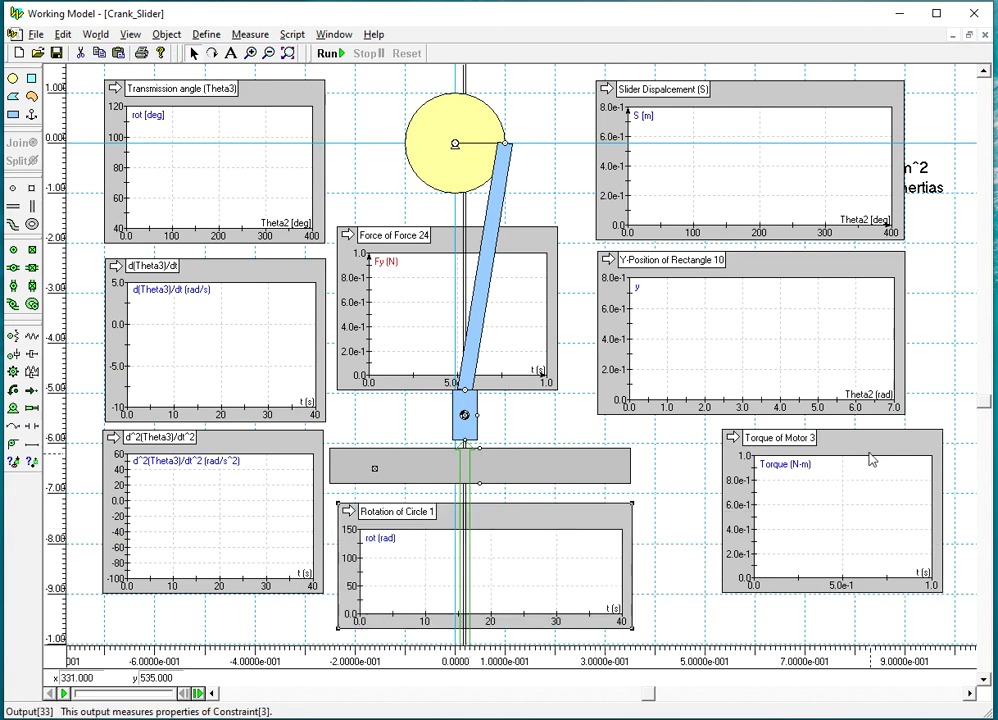
drag(870, 458, 816, 461)
drag(890, 597, 938, 615)
click(330, 55)
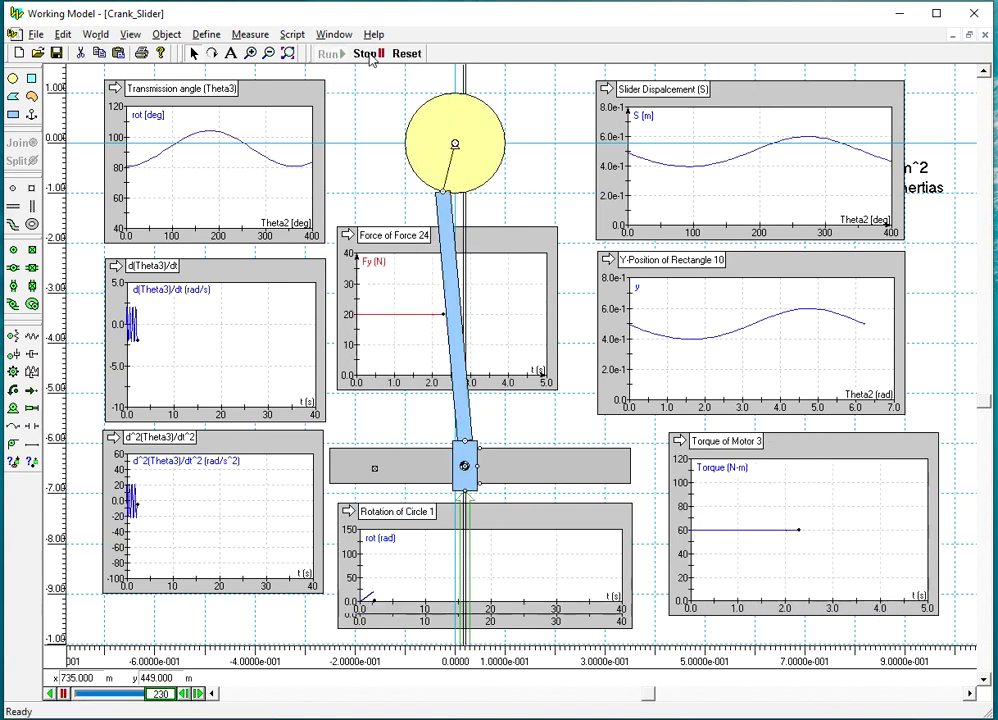
- Stop the run, delete the Torque of Motor 3 graph, and select the crank circle for measuring
click(366, 54)
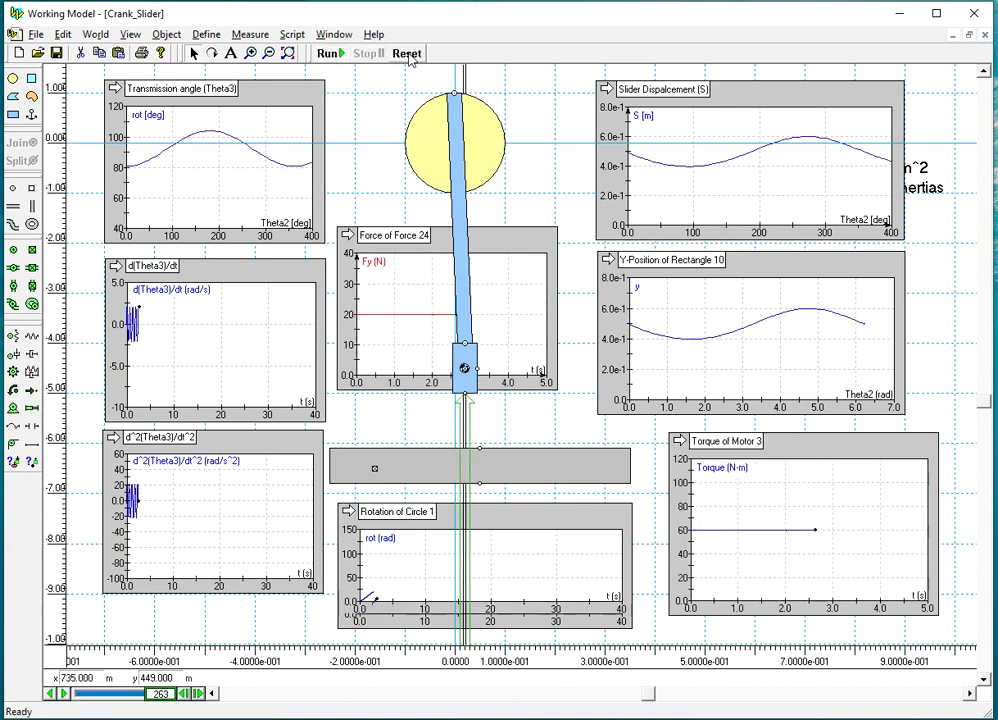
double_click(795, 457)
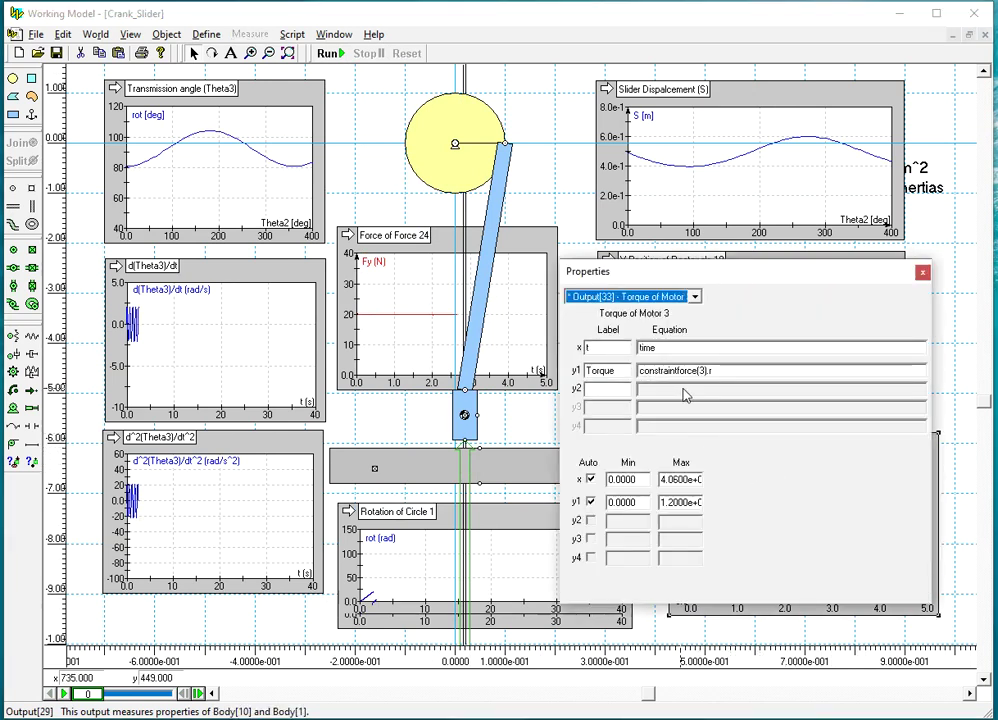
click(922, 273)
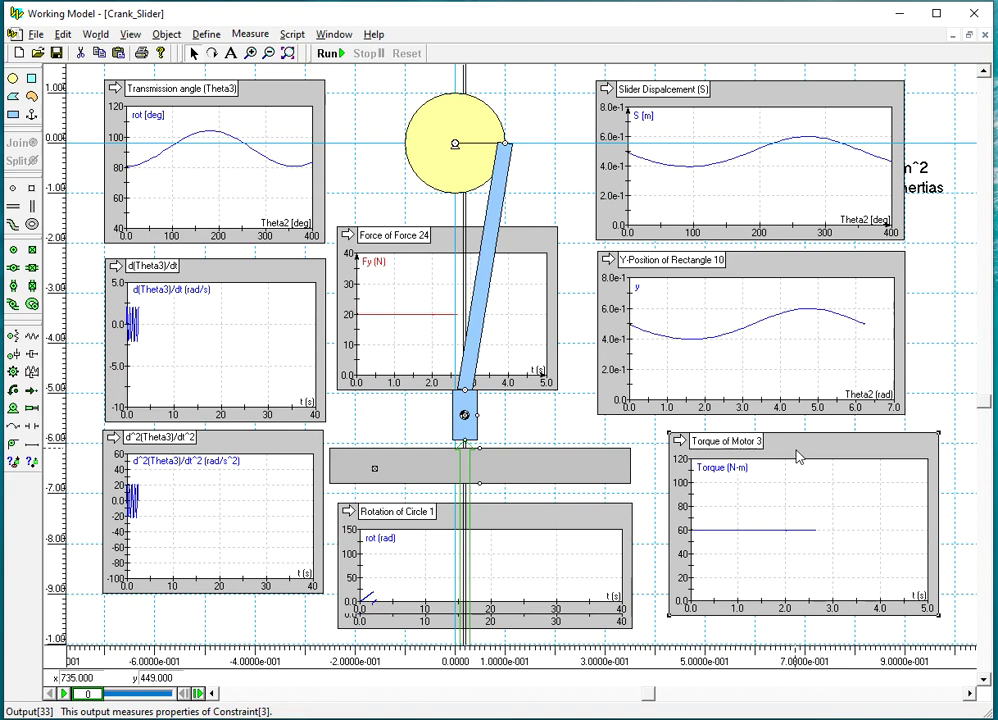
key(Delete)
click(419, 167)
click(250, 34)
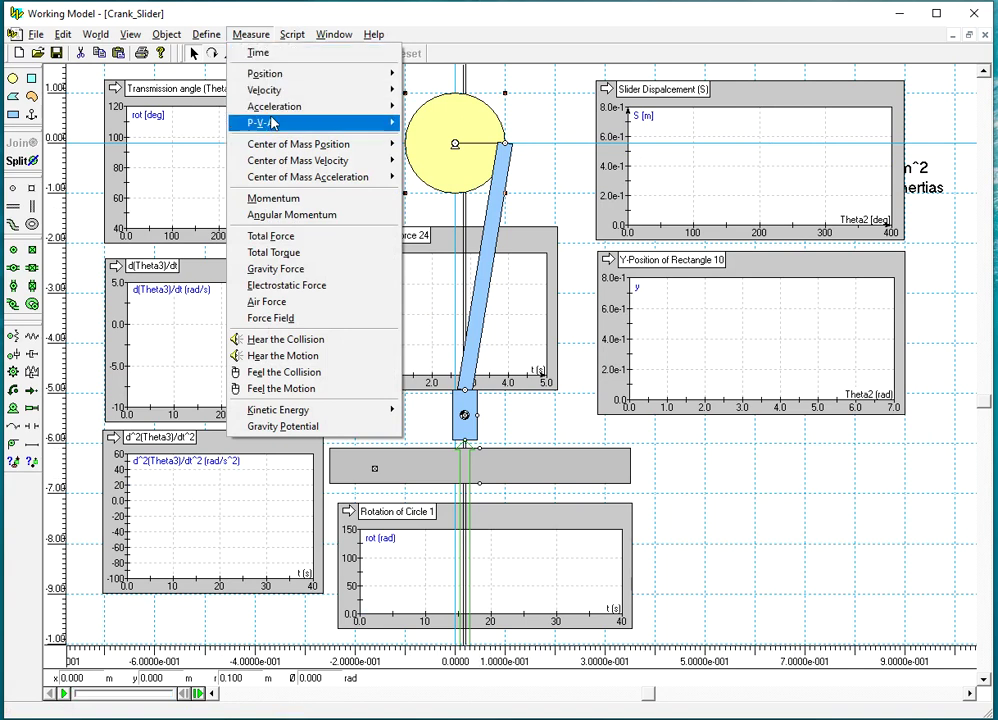
- Place a Total Torque graph for Circle 1 at the right, then run and stop the simulation
click(288, 256)
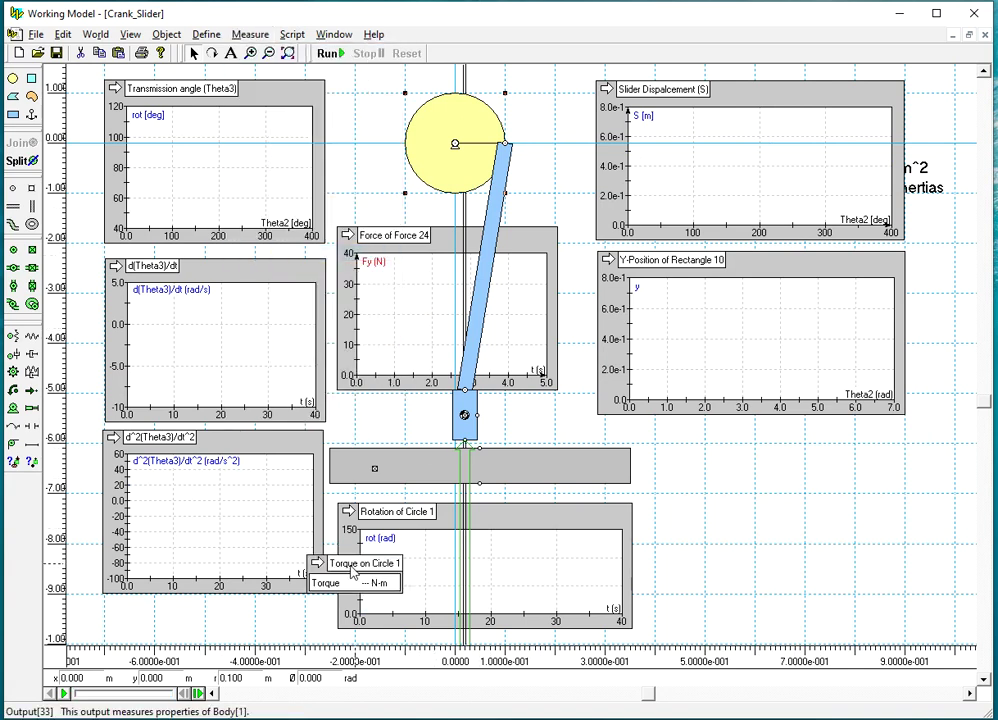
drag(349, 570, 808, 490)
click(777, 483)
drag(907, 505, 816, 463)
click(329, 54)
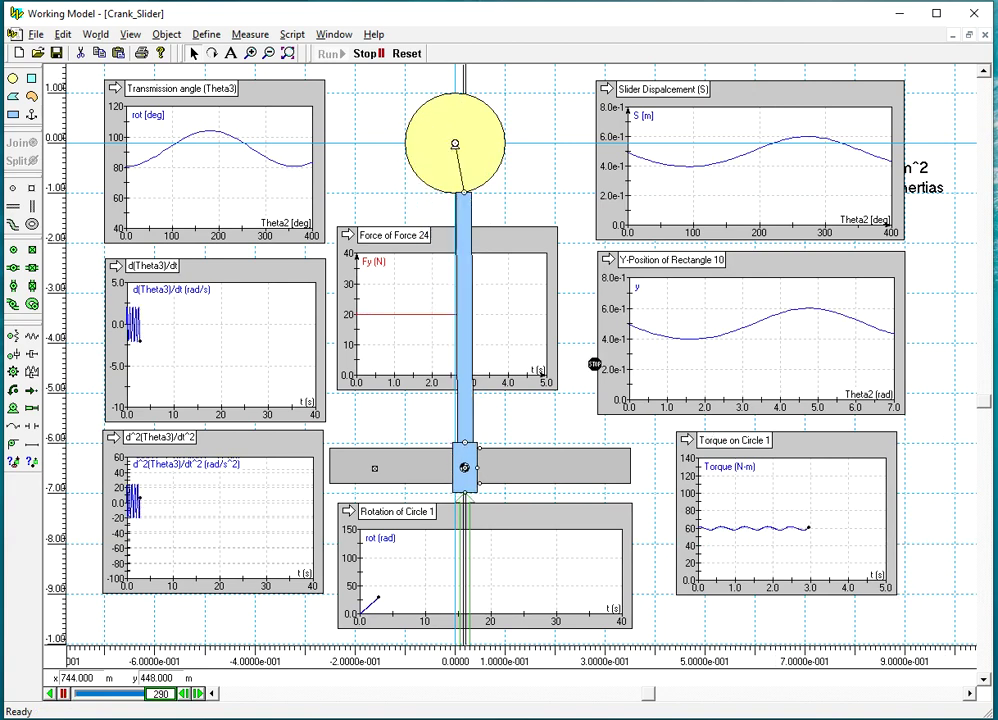
click(364, 55)
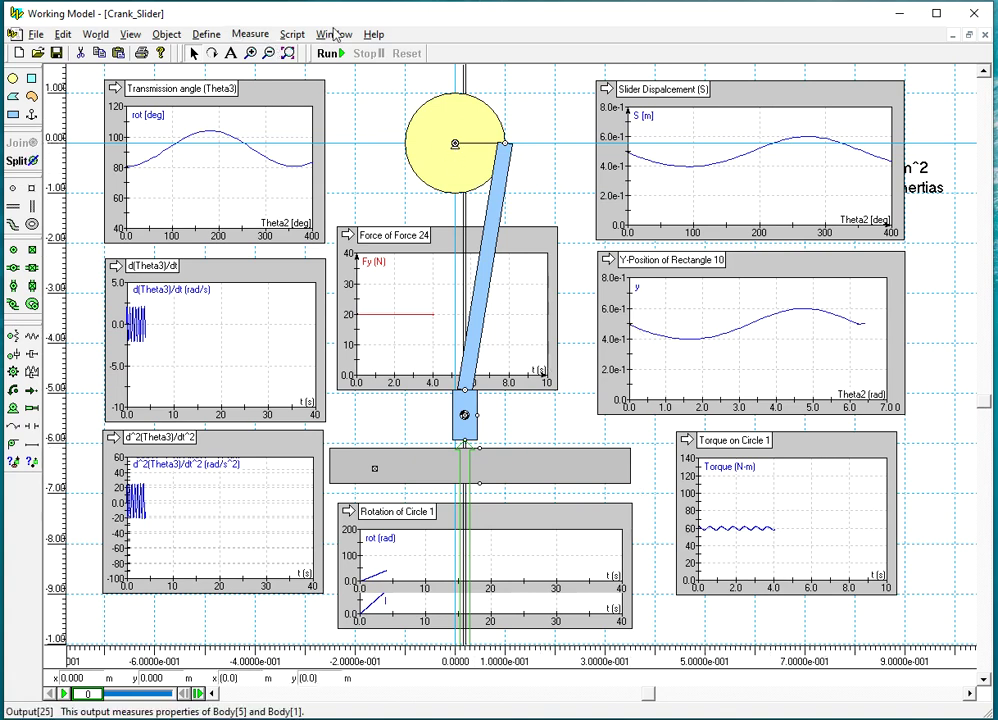
- Copy the constraintforce(3).r equation from a temporary Torque Transmitted meter, then delete it
click(251, 34)
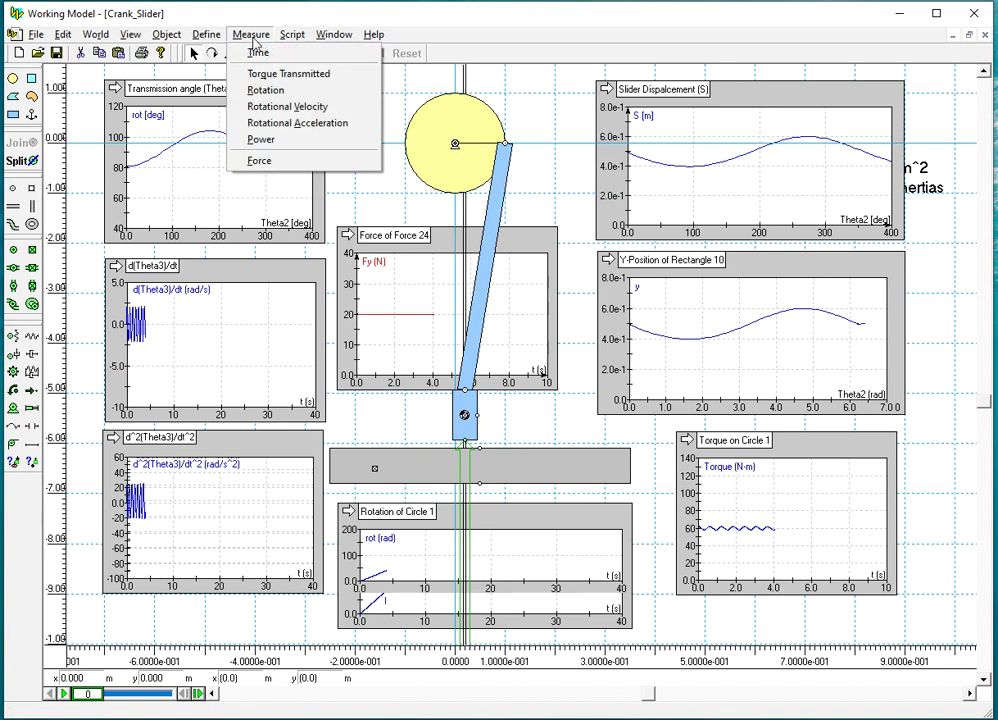
click(288, 73)
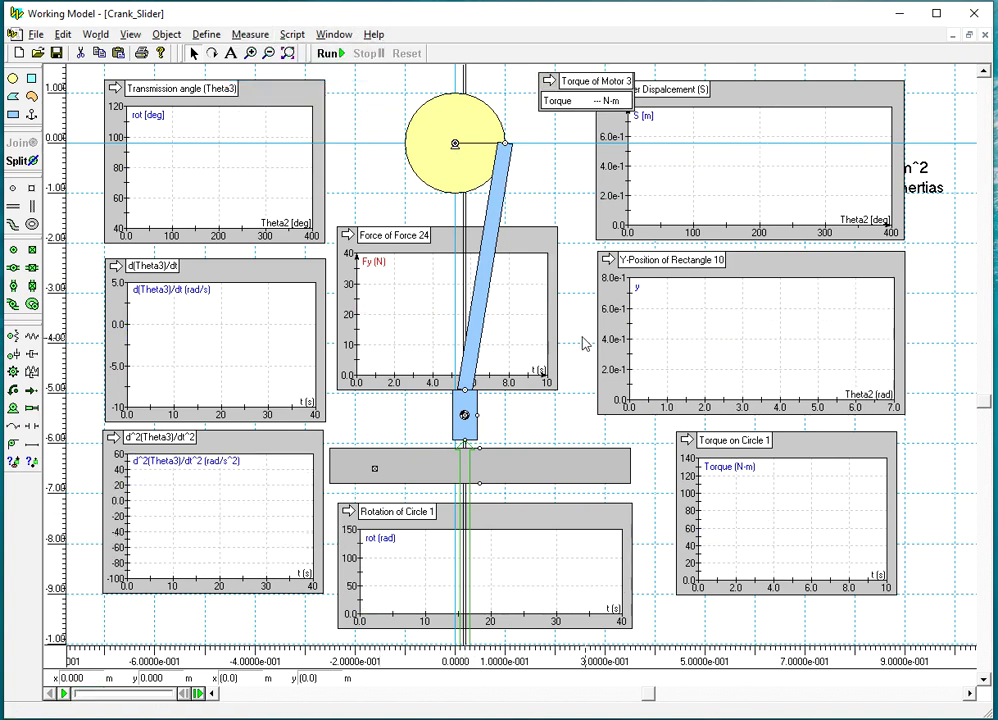
double_click(572, 86)
drag(724, 370, 560, 362)
key(ctrl+c)
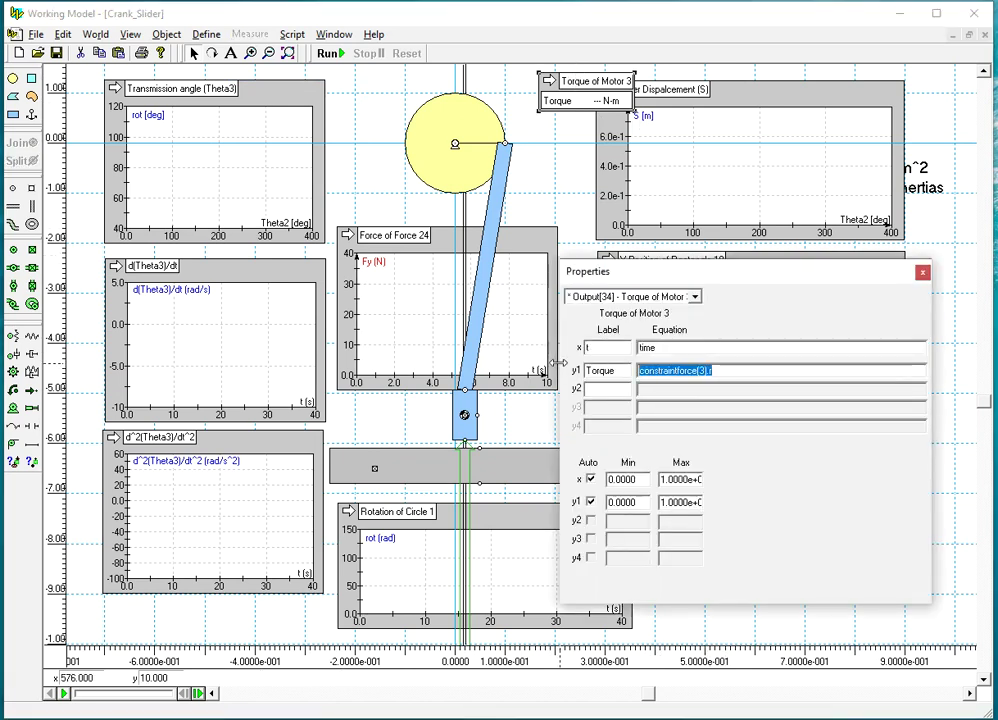
click(922, 272)
key(Delete)
- Add a y2 curve labelled Tavg with the pasted equation to Torque on Circle 1
click(838, 450)
double_click(838, 450)
click(604, 390)
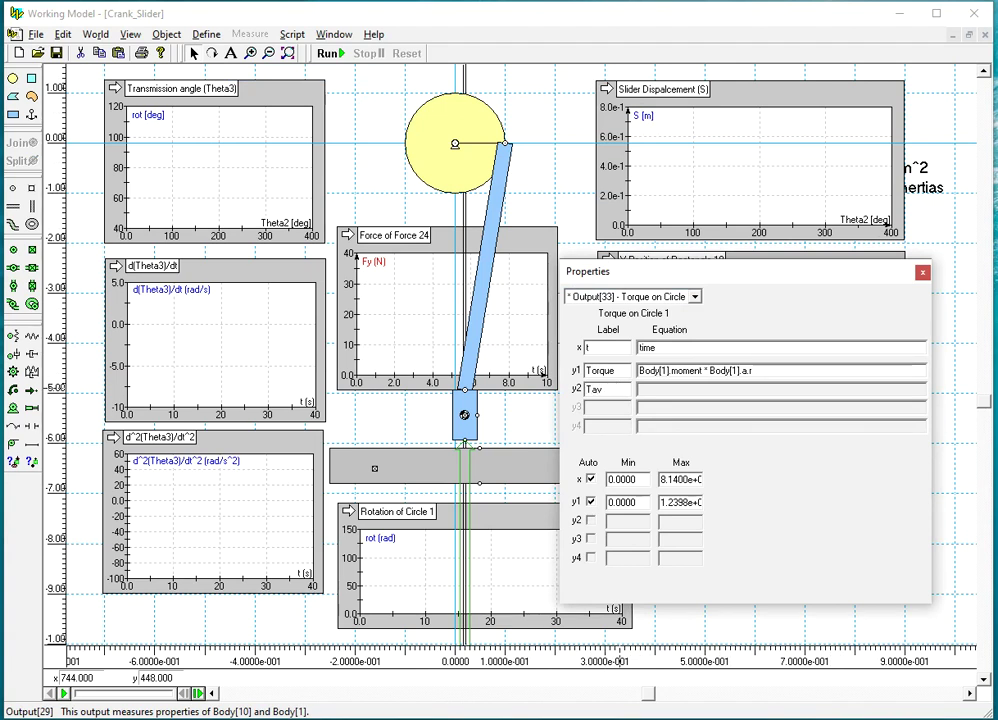
text(Tavg)
key(Tab)
click(762, 390)
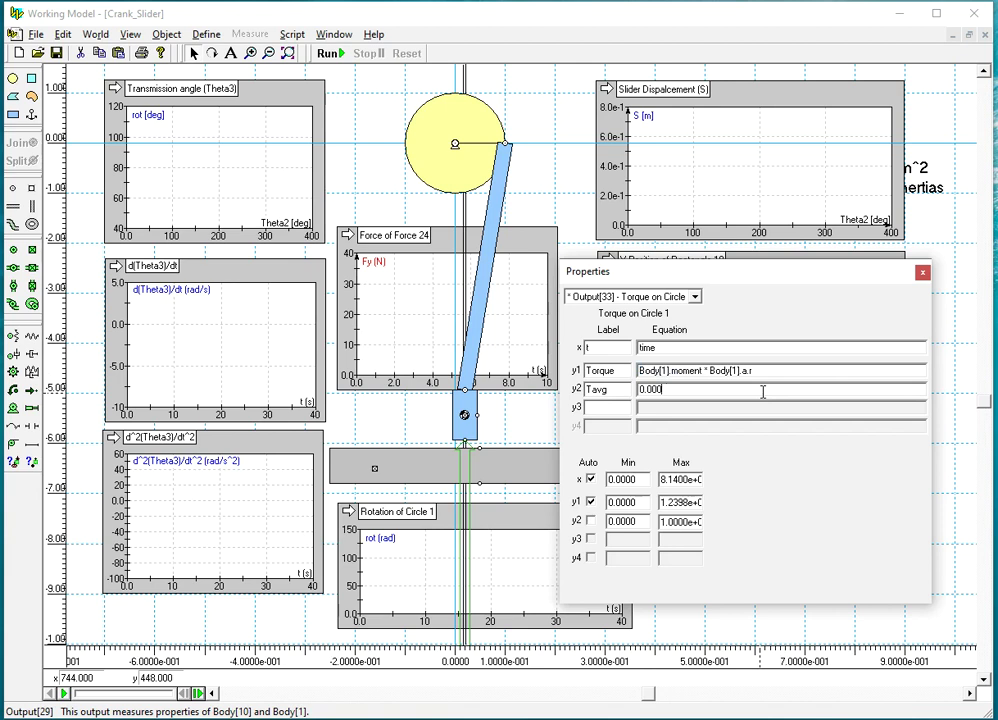
key(ctrl+v)
click(922, 272)
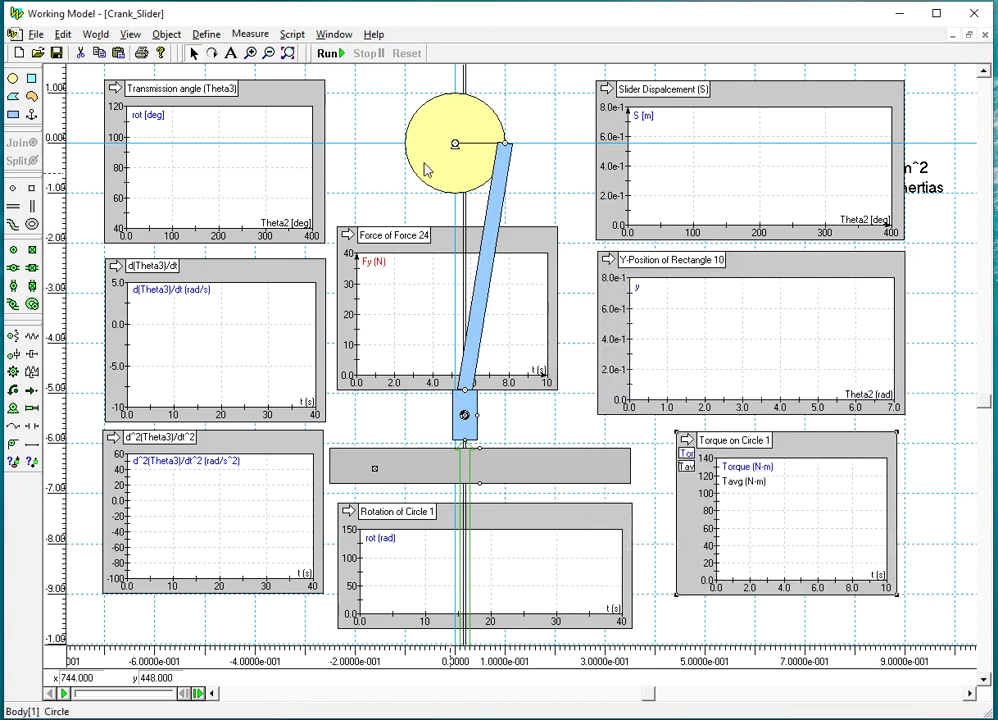
- Nudge the Torque on Circle 1 graph up-left, then run, stop and reset the simulation
drag(806, 457, 788, 450)
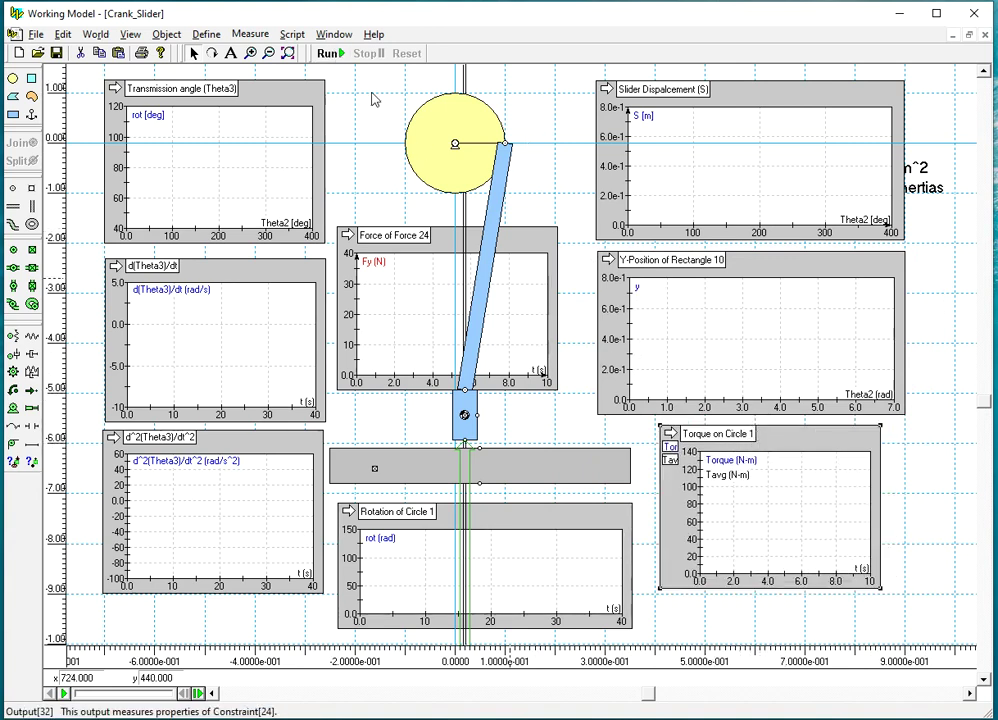
click(330, 53)
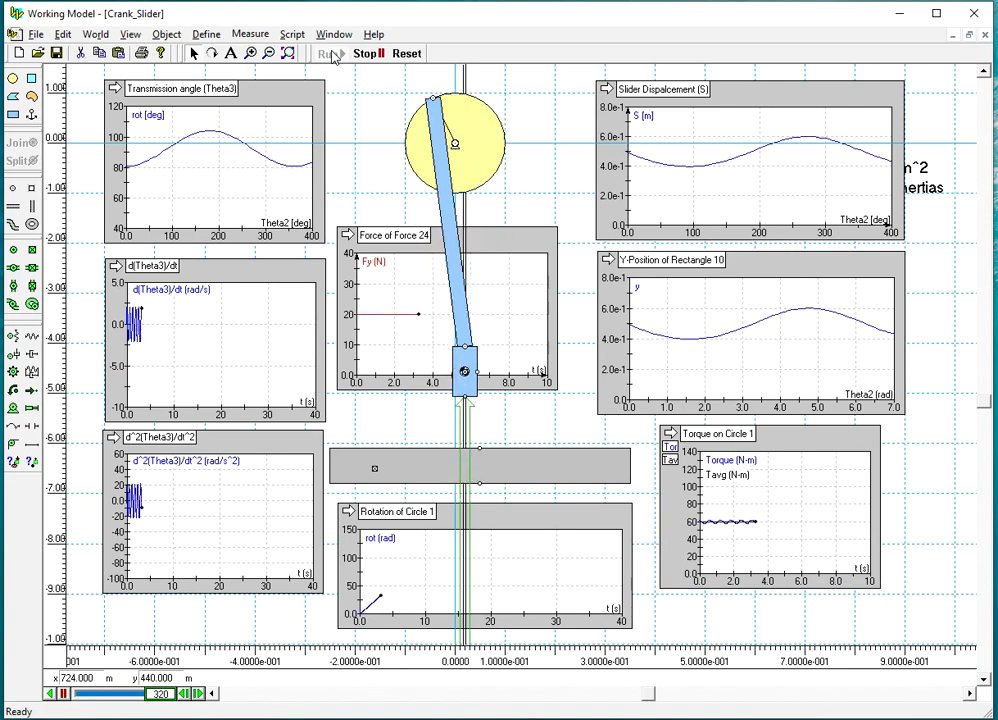
click(368, 54)
click(406, 54)
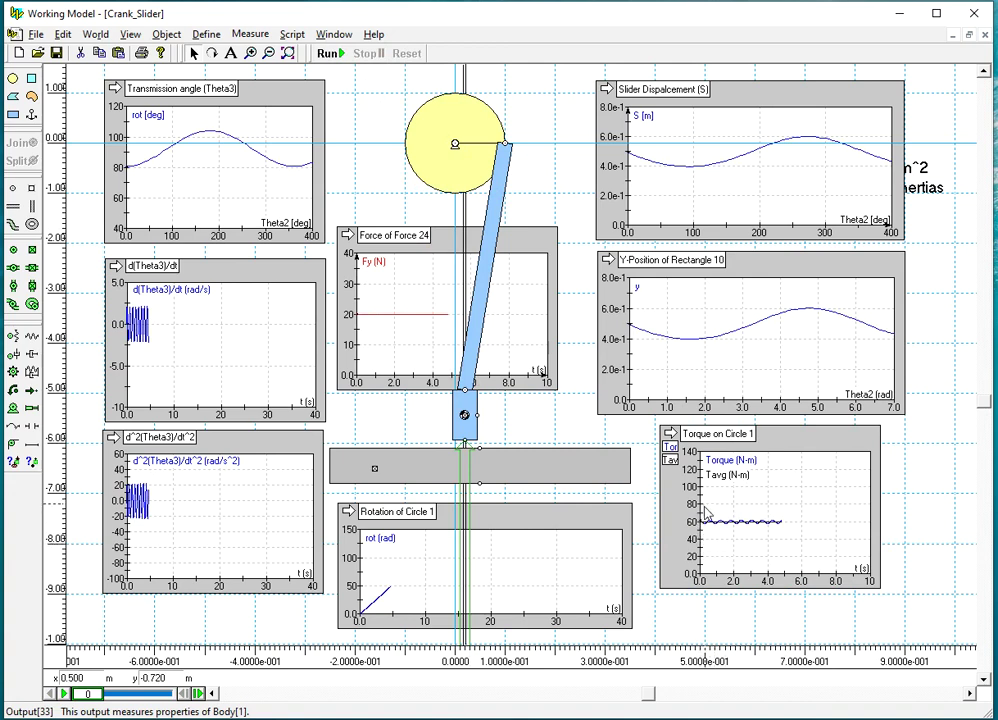
- Enter vertical limits for the Torque and Tavg curves, with both maxima set to 70
double_click(791, 434)
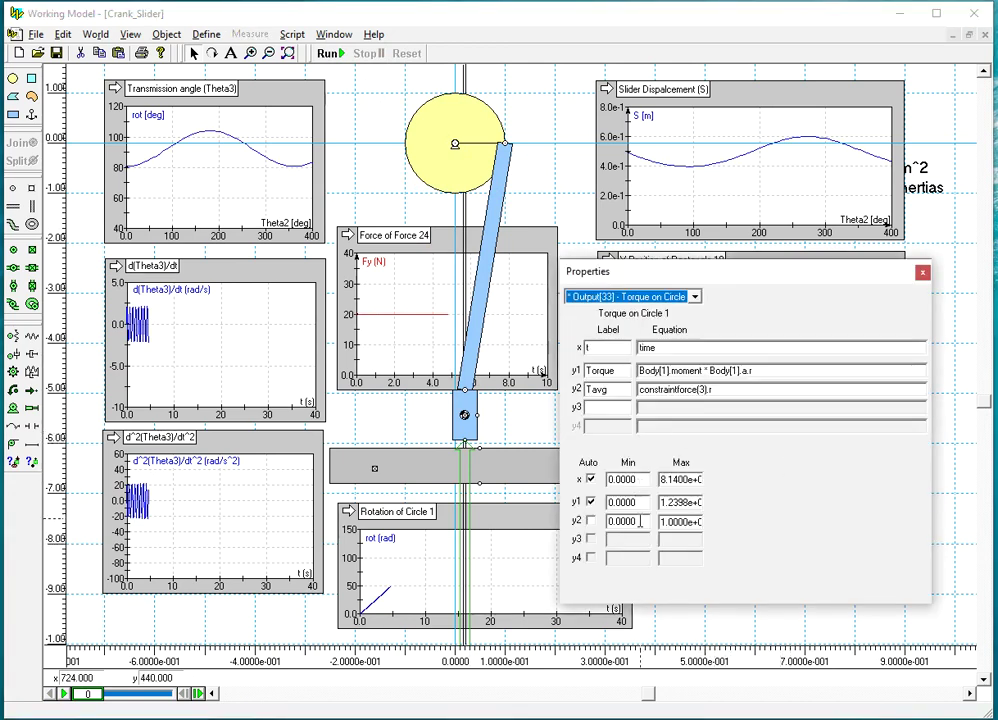
click(635, 522)
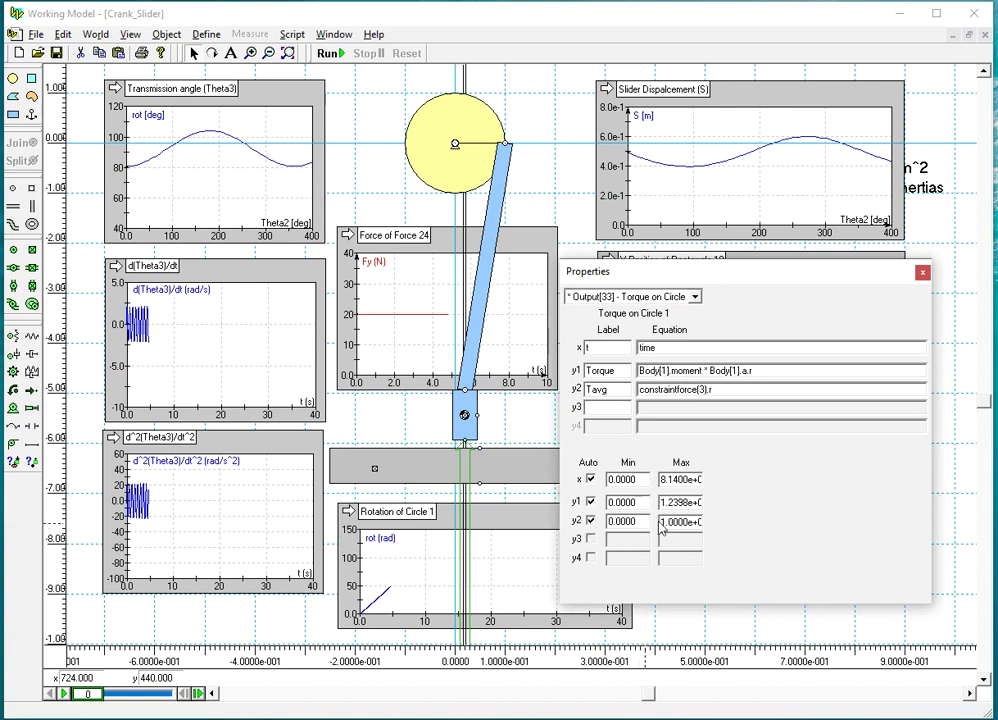
double_click(642, 503)
text(50)
double_click(641, 521)
text(10)
double_click(703, 500)
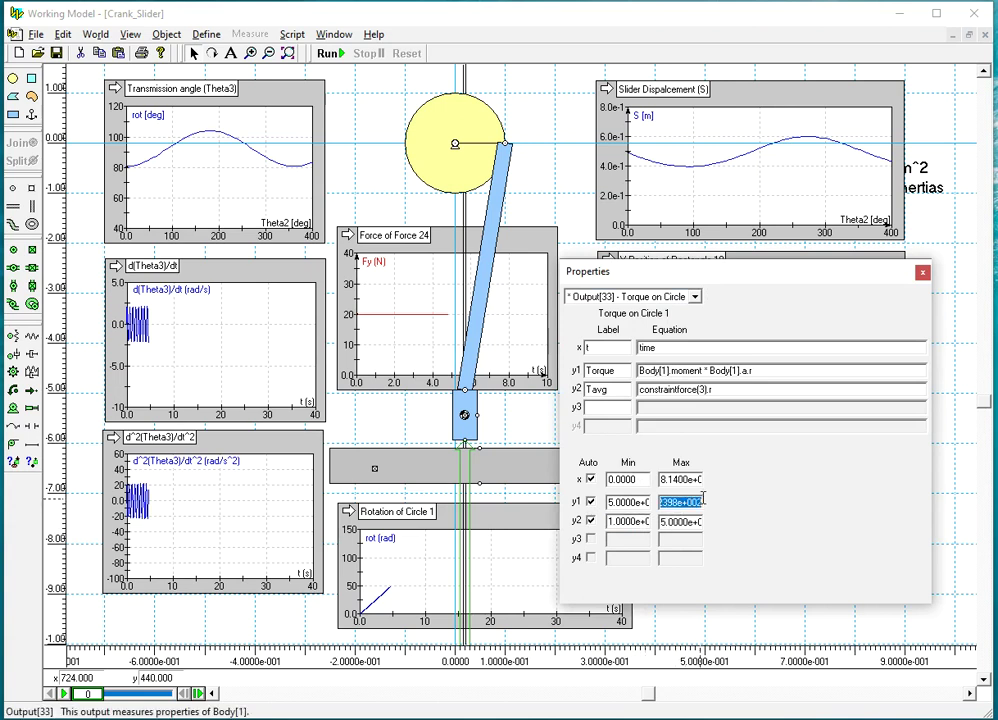
text(70)
double_click(676, 521)
text(70)
click(922, 272)
- Turn off Torque auto-scaling, set the Tavg minimum to 50, and enlarge the graph
double_click(818, 452)
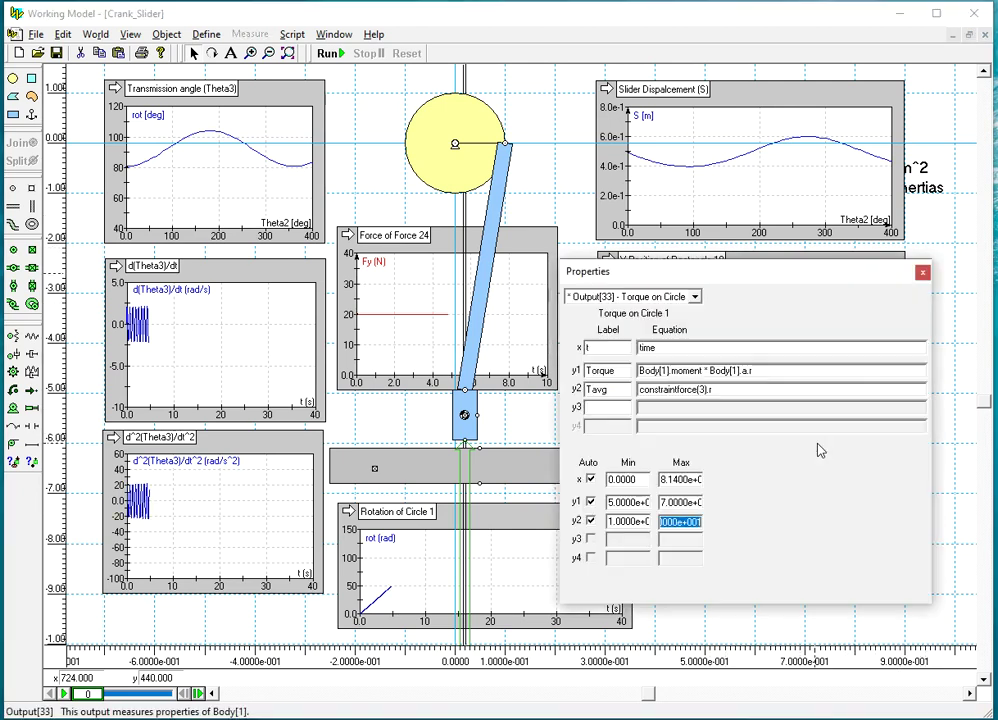
click(591, 503)
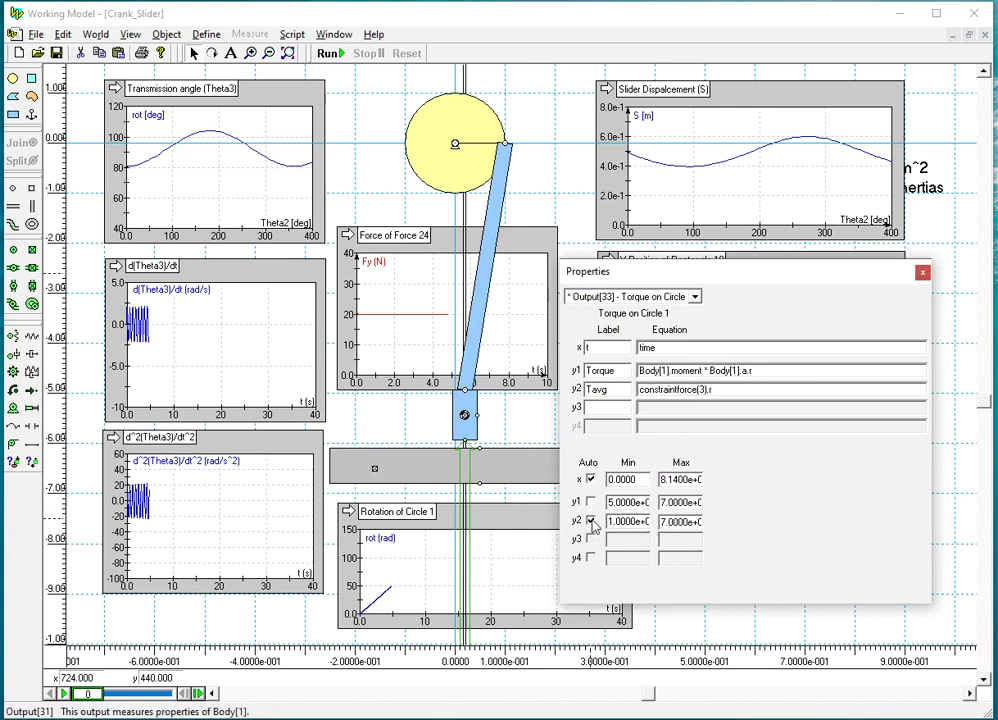
key(shift+End)
text(50)
key(Tab)
click(922, 272)
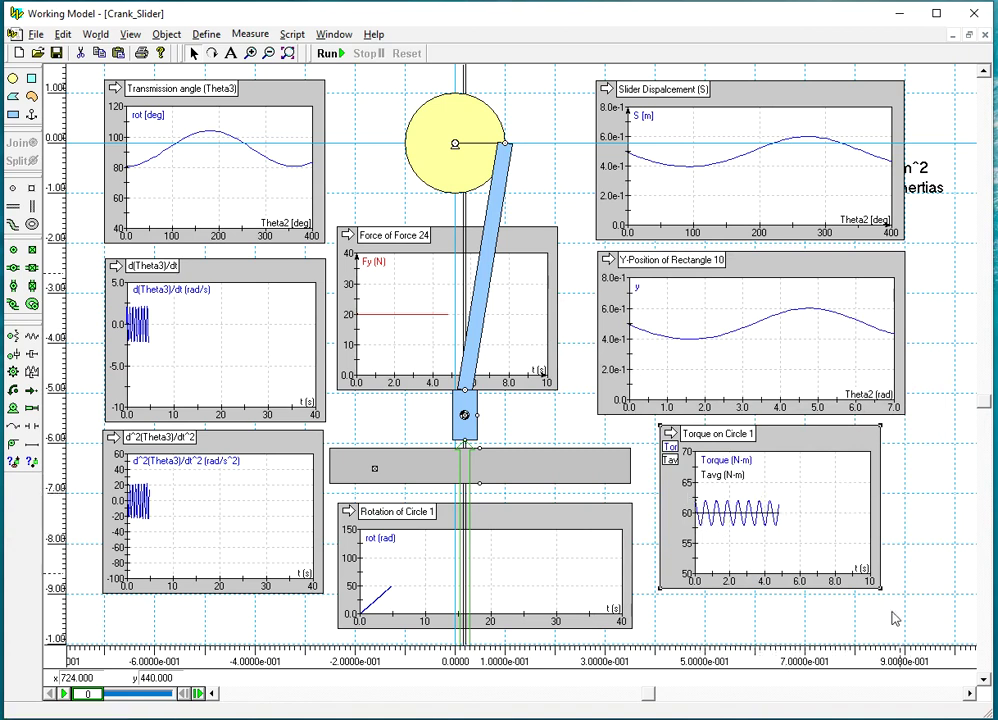
drag(880, 589, 936, 617)
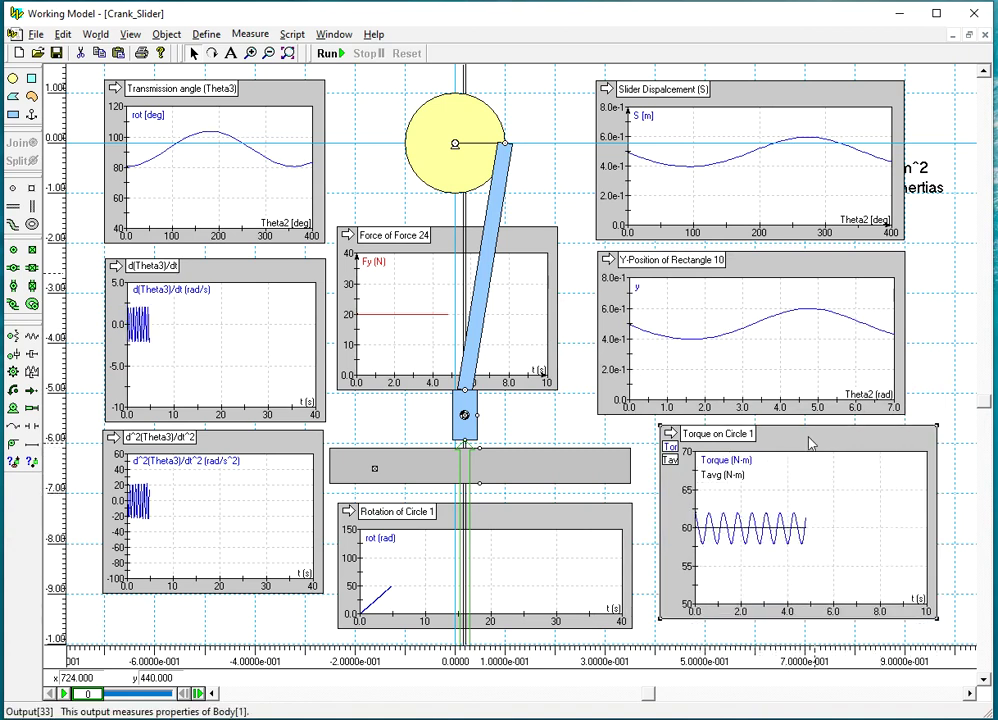
- With Appearance open, review the Torque on Circle 1 settings unchanged and nudge d(Theta3)/dt upward
click(334, 34)
click(340, 68)
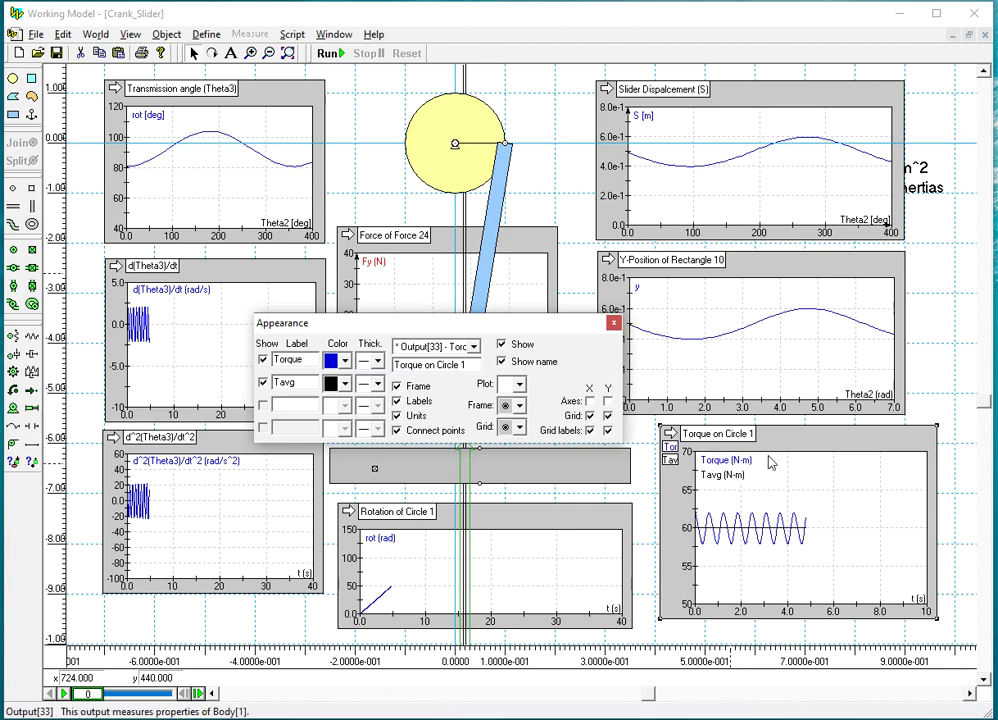
double_click(824, 441)
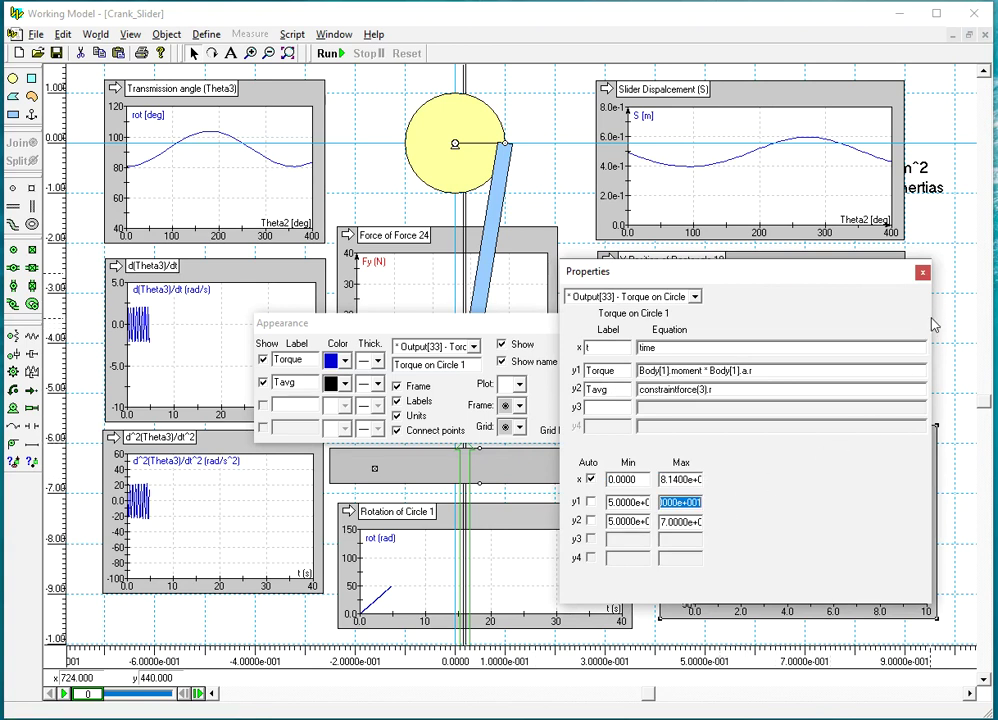
click(922, 274)
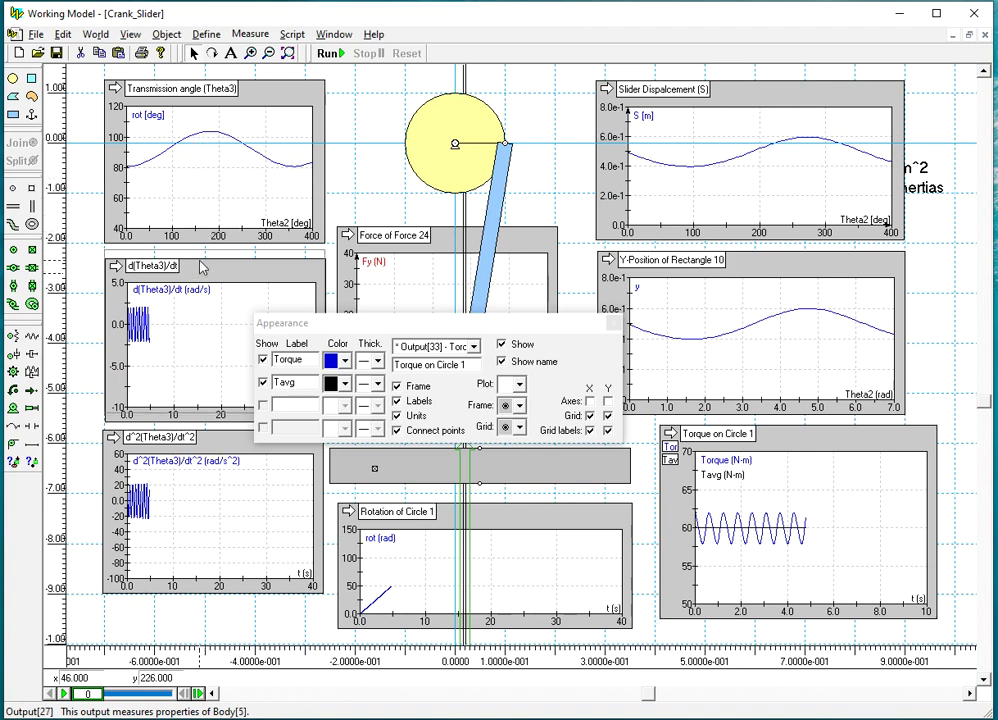
drag(200, 268, 199, 259)
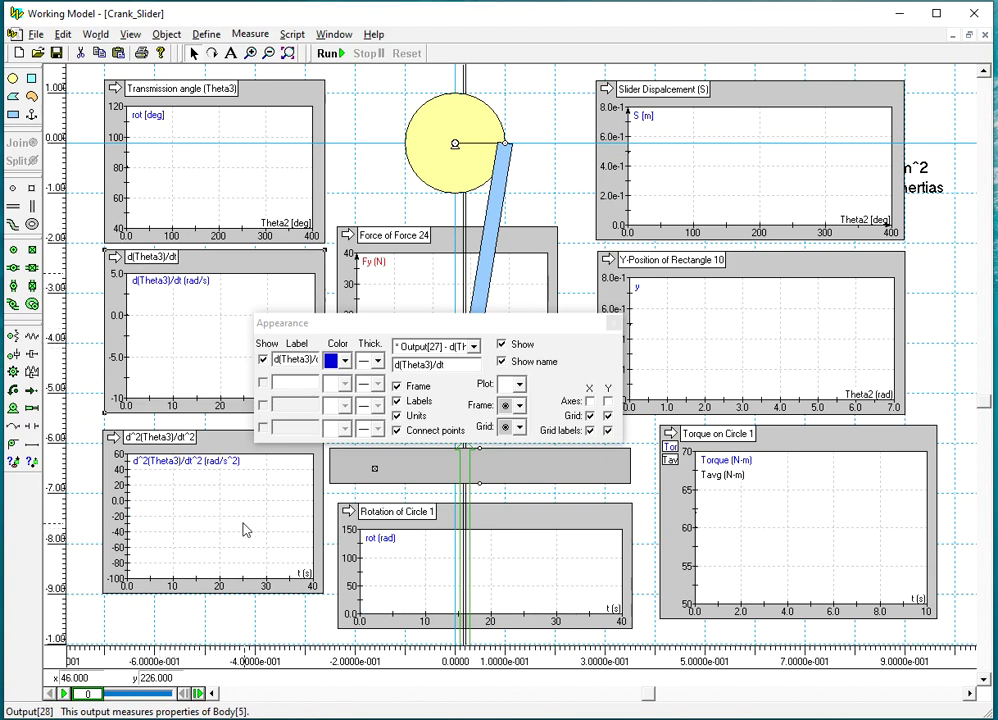
key(ctrl+j)
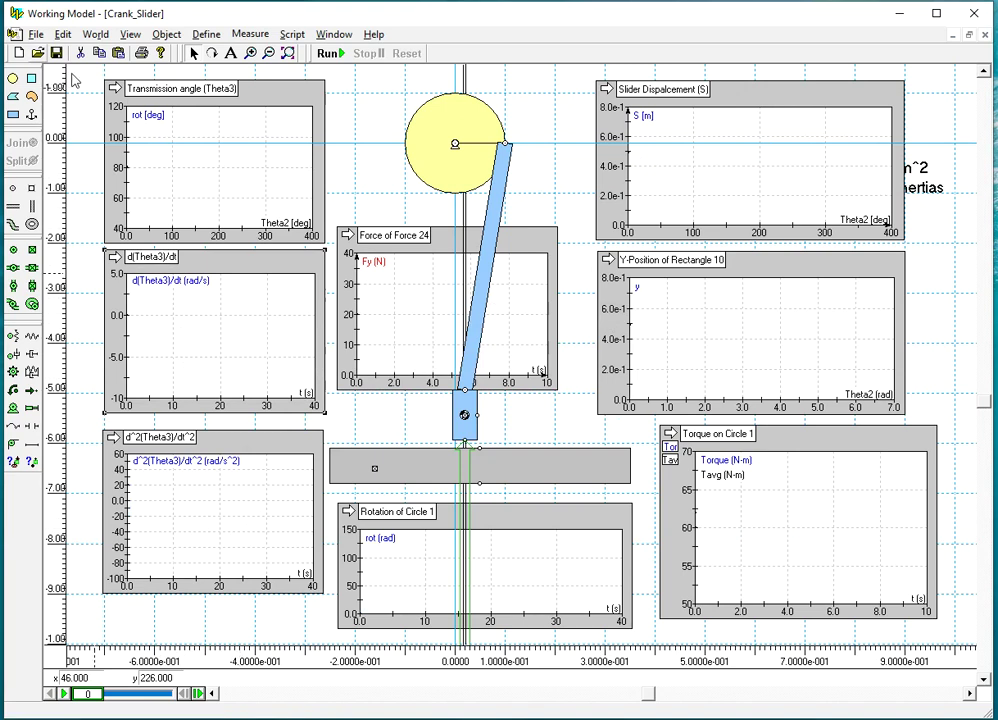